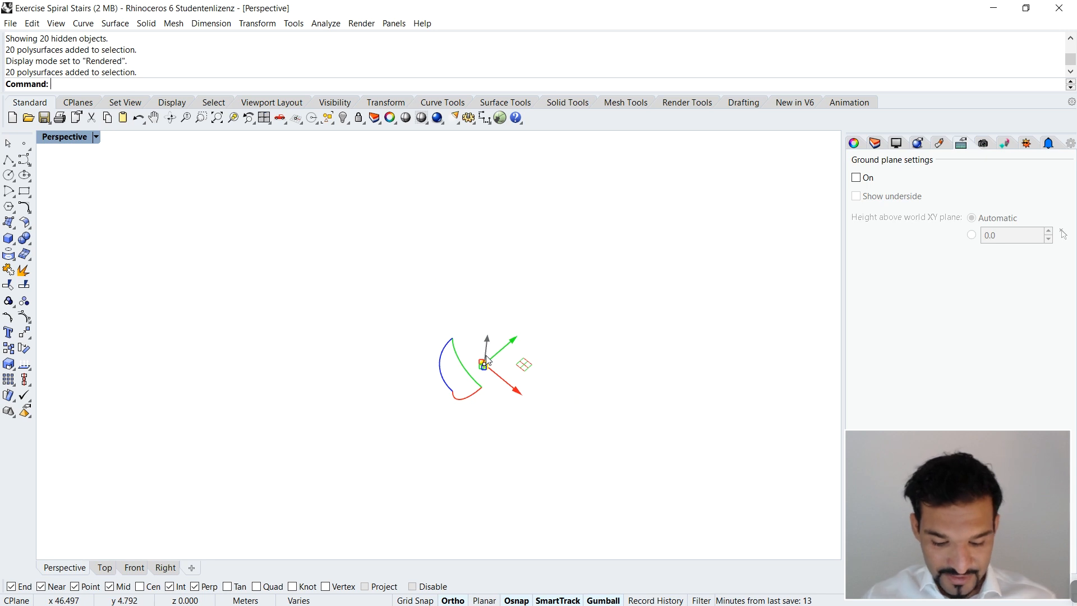
Step: Hide the selected polysurfaces and set the Perspective view to Wireframe display
key(Return)
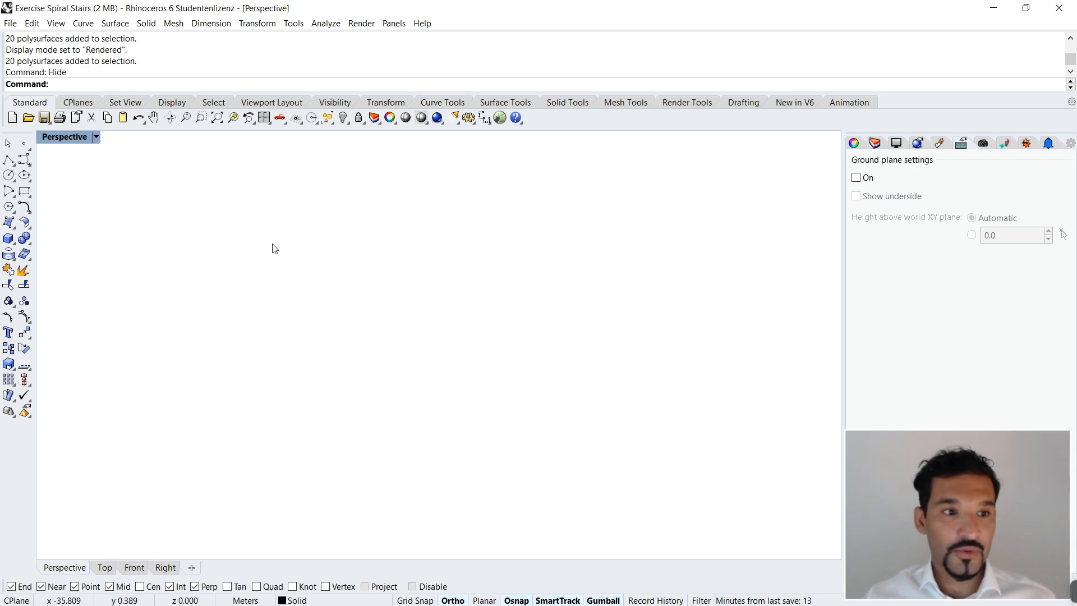
click(95, 137)
click(96, 169)
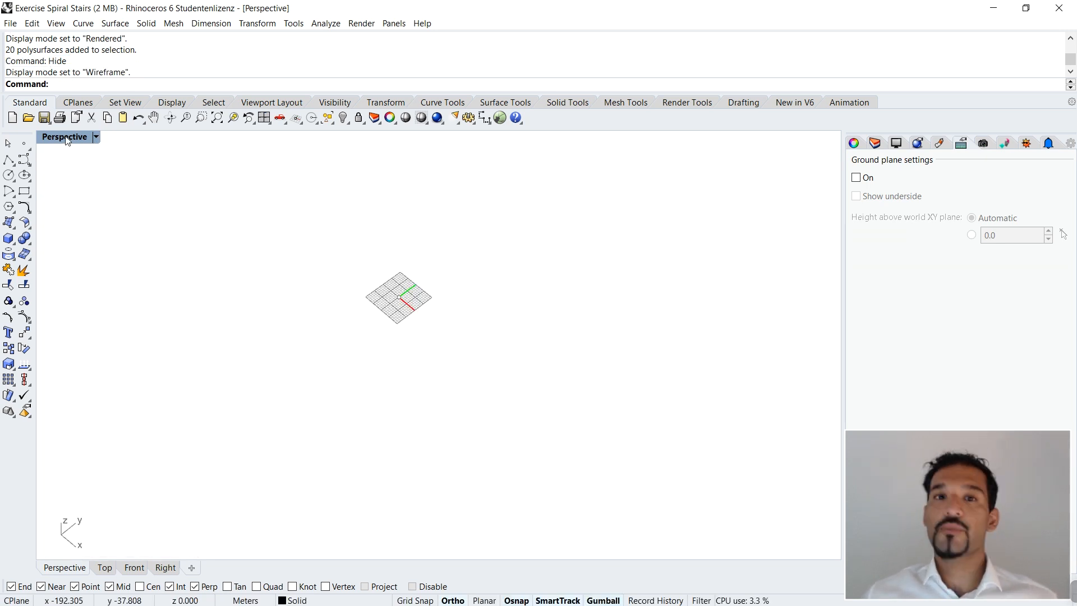
Step: Maximize the Top view, then unlock the point at the origin and delete it
double_click(67, 140)
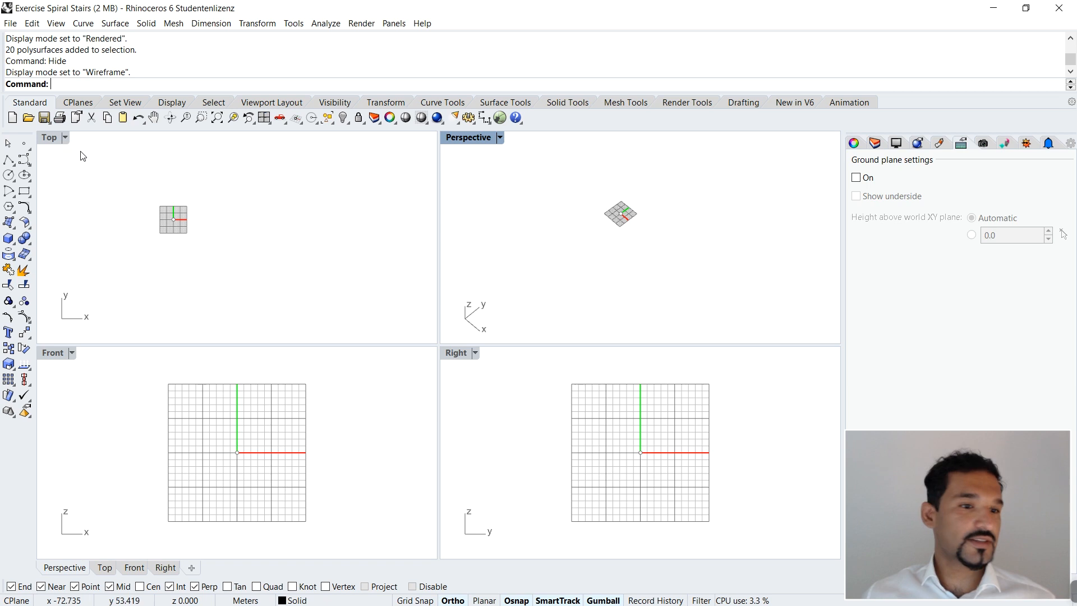
double_click(51, 137)
scroll(315, 330, up, 8)
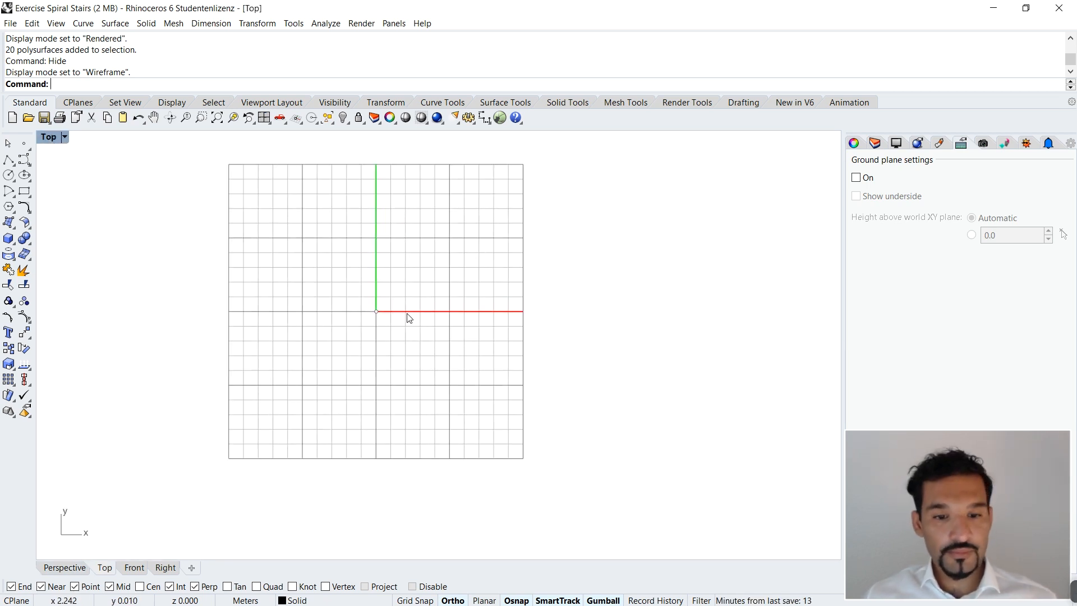
scroll(379, 314, up, 3)
text(unlock)
key(Return)
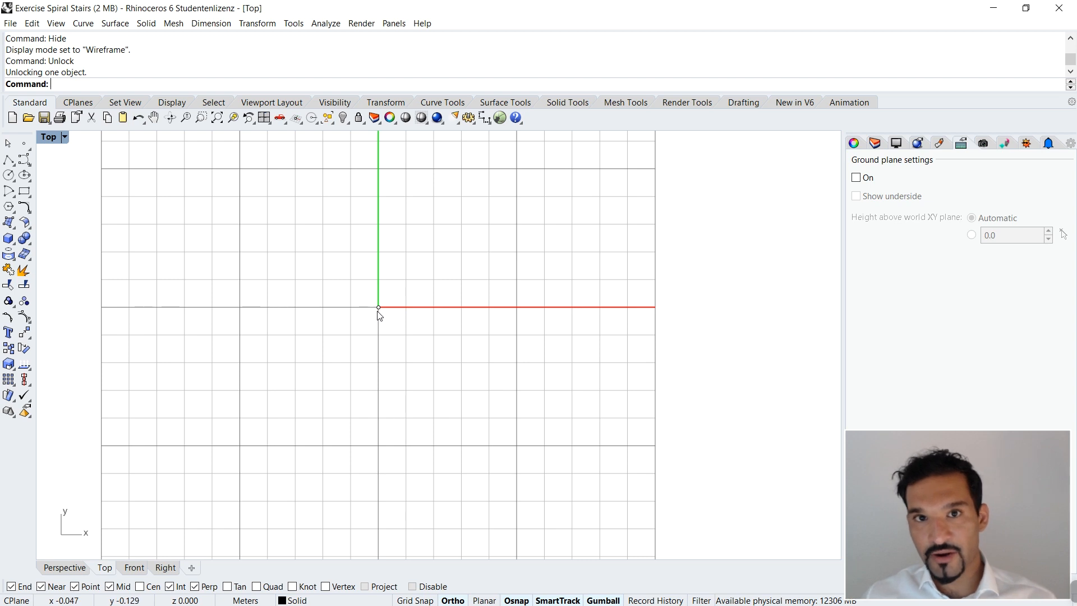
drag(362, 284, 410, 357)
key(Delete)
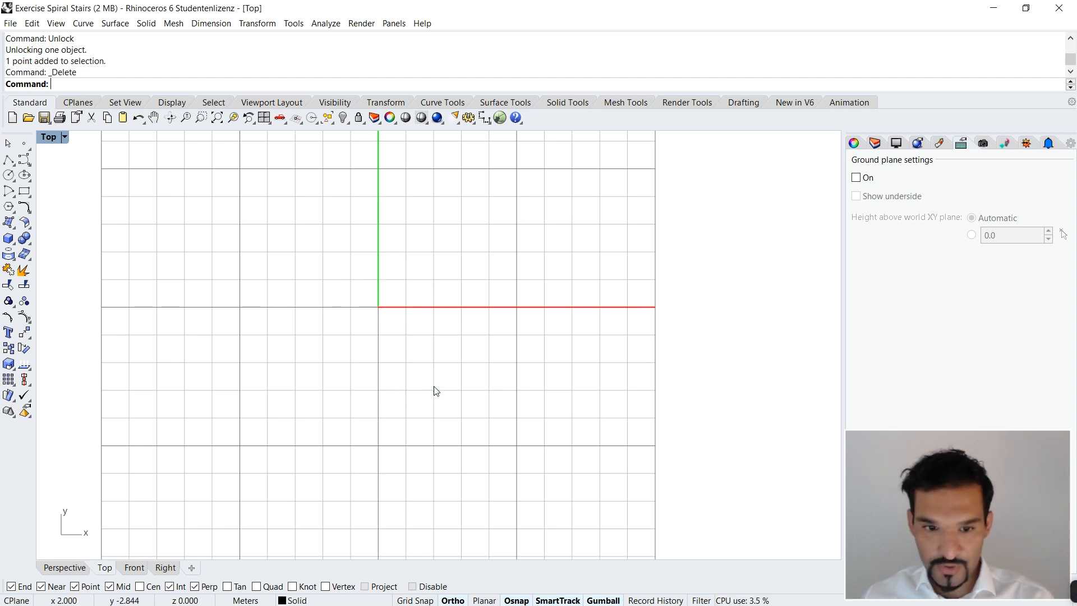
Step: Place a point object at the origin (0) and lock it
text(POINT)
key(Return)
text(0)
key(Return)
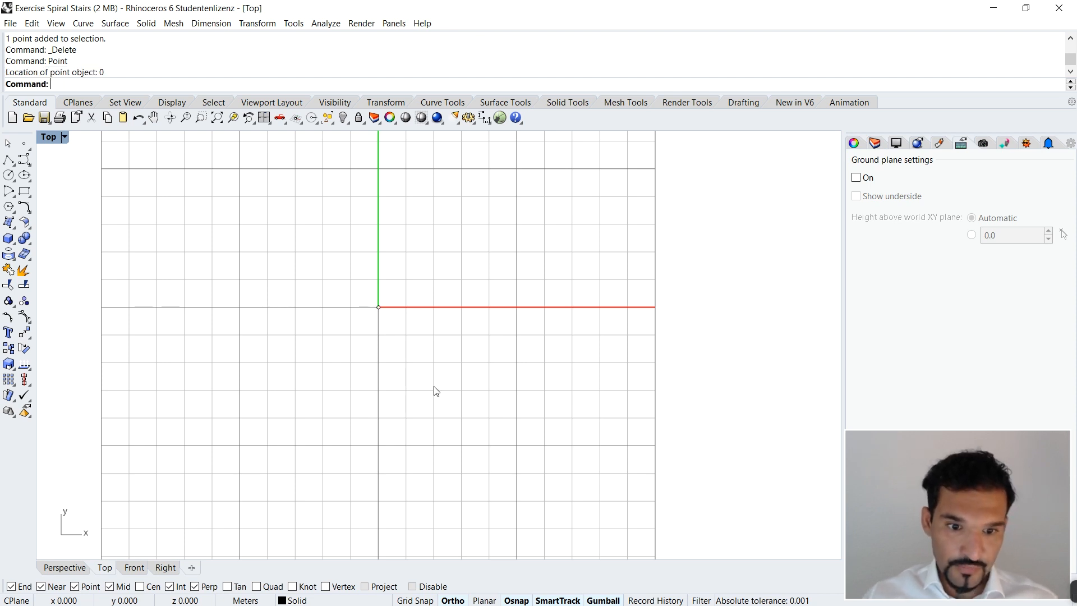
drag(348, 246, 432, 365)
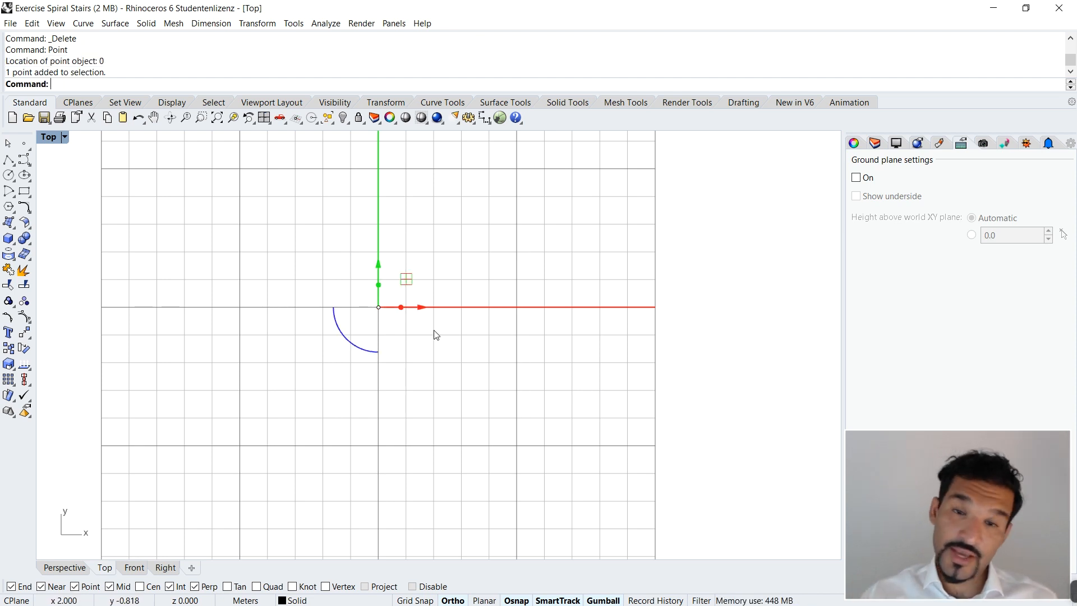
text(Lo)
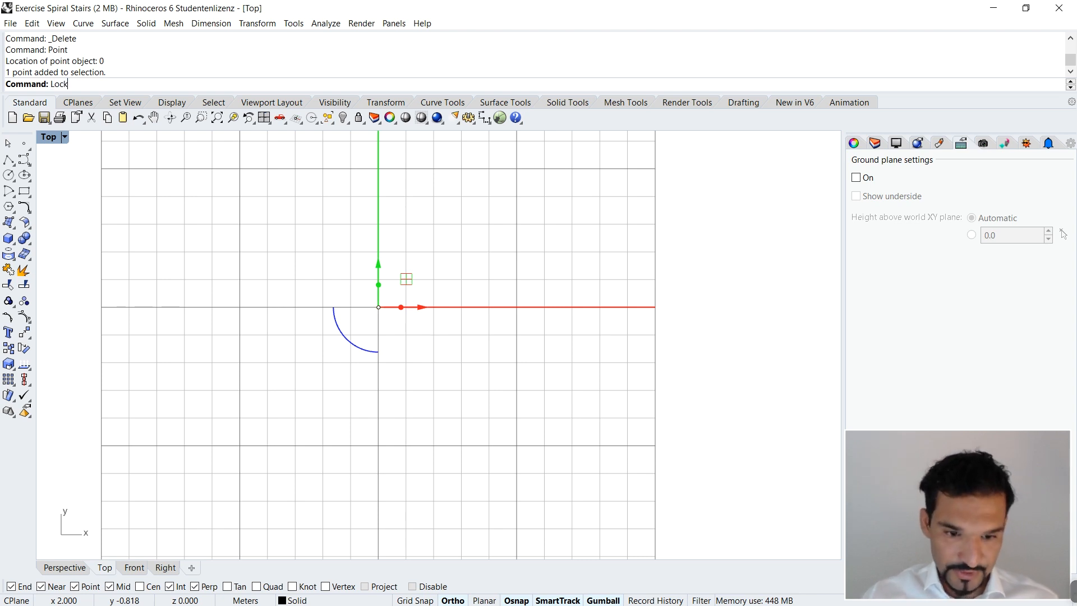
text(ck)
key(Return)
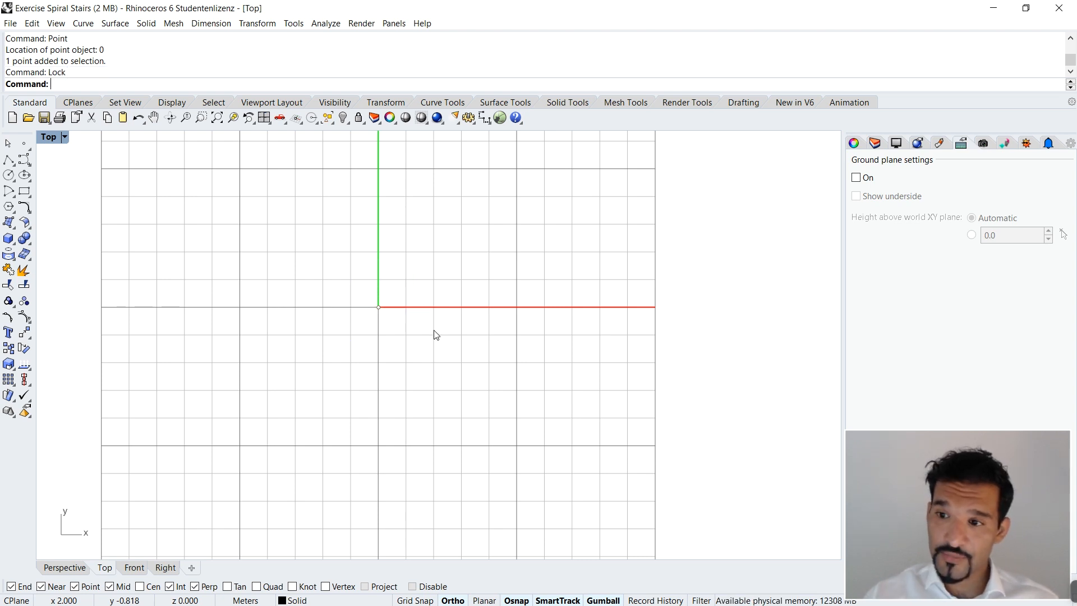
Step: Display the layer list and delete Layer 01
click(875, 143)
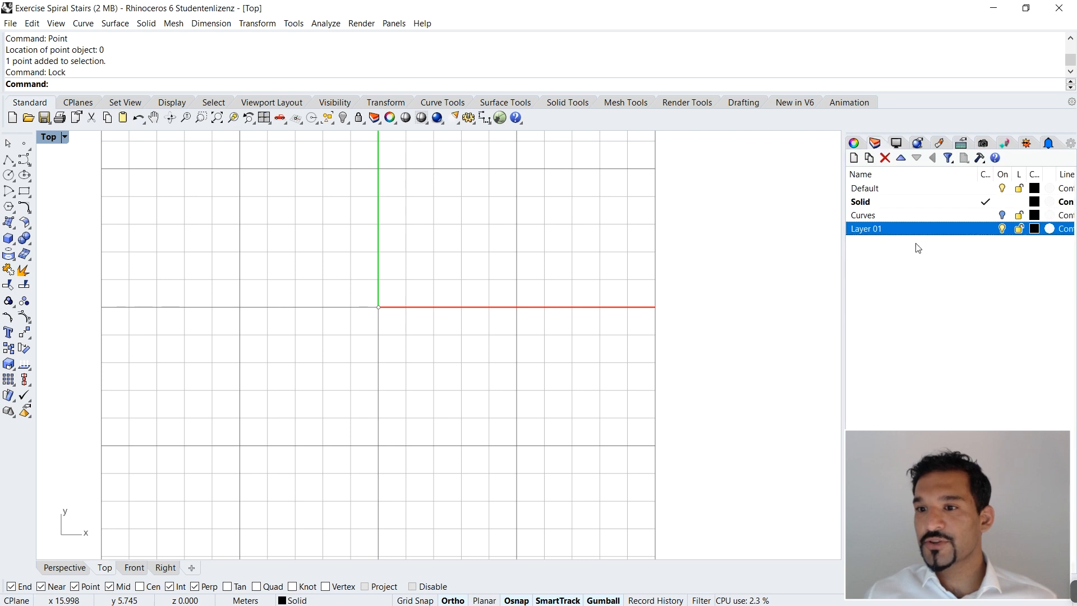
click(912, 278)
double_click(917, 231)
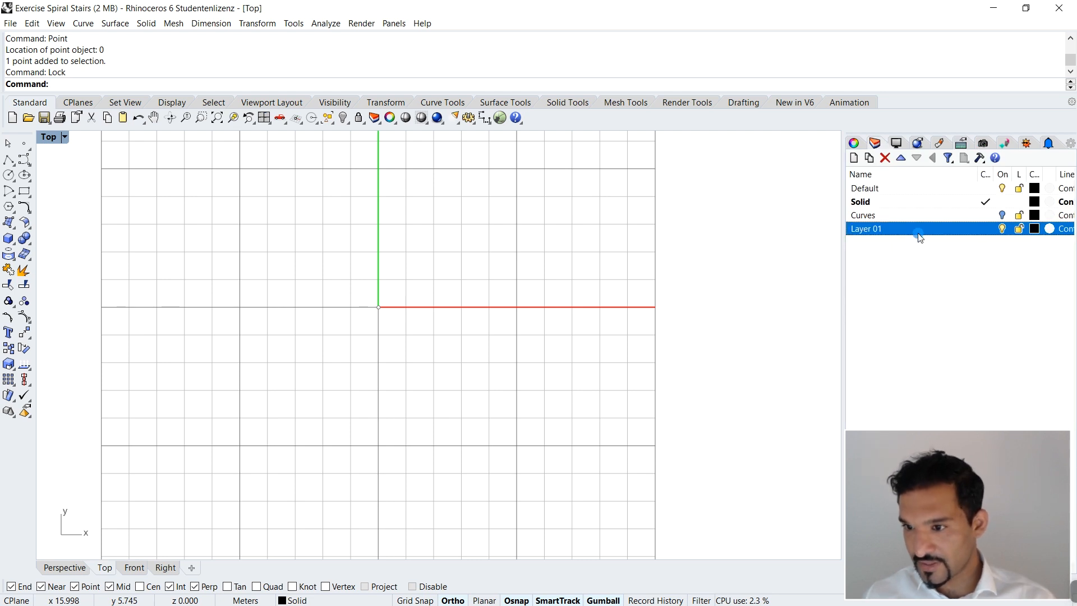
key(BackSpace)
click(914, 251)
click(915, 229)
key(Delete)
Step: Create a new layer named Linework and make it the current layer
right_click(916, 253)
click(948, 261)
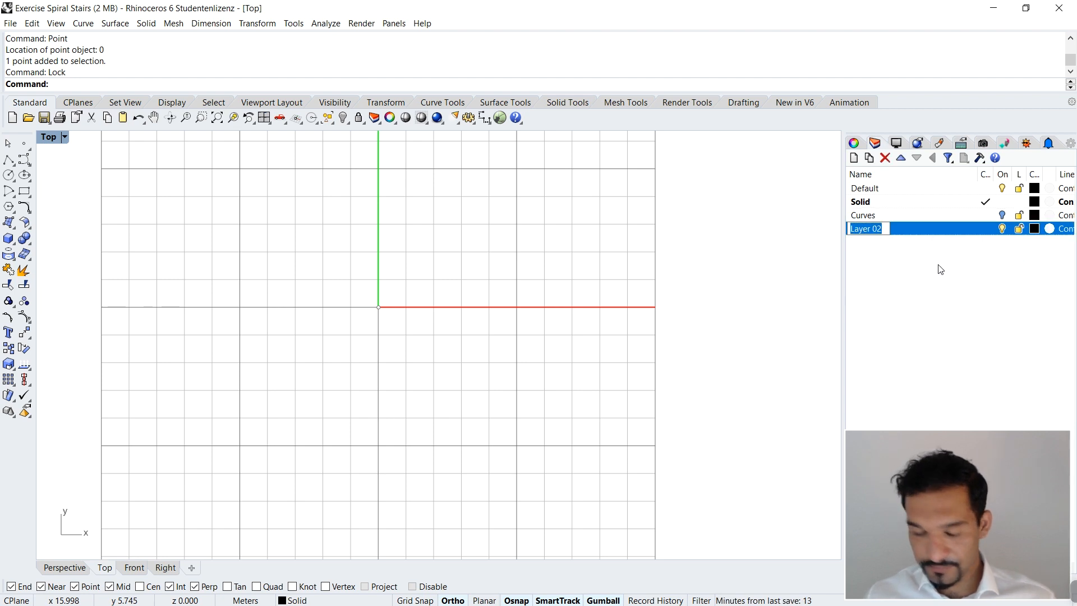
text(Line)
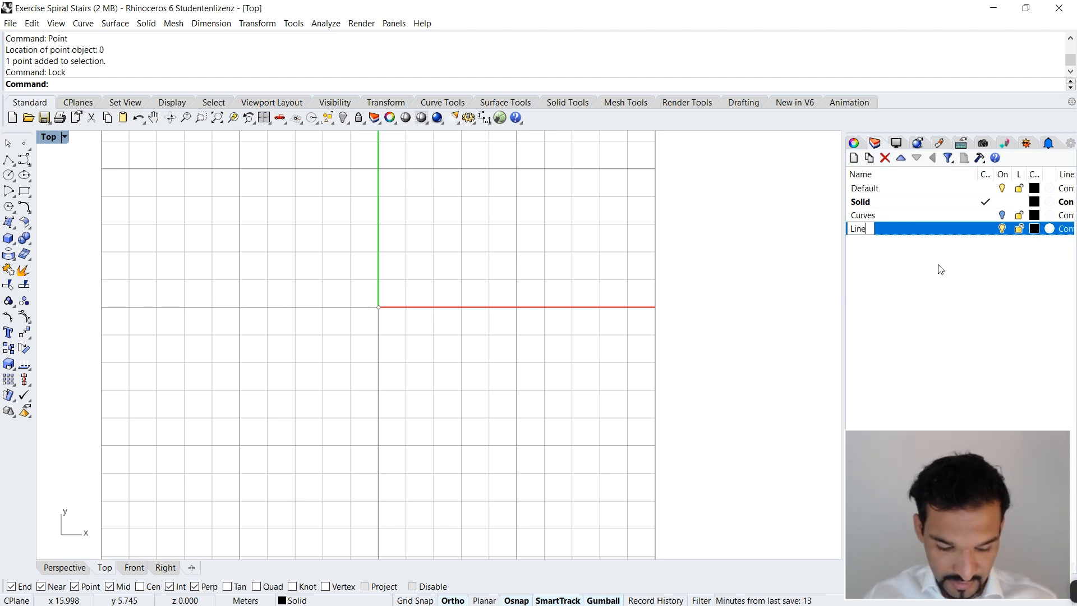
text(work)
click(924, 250)
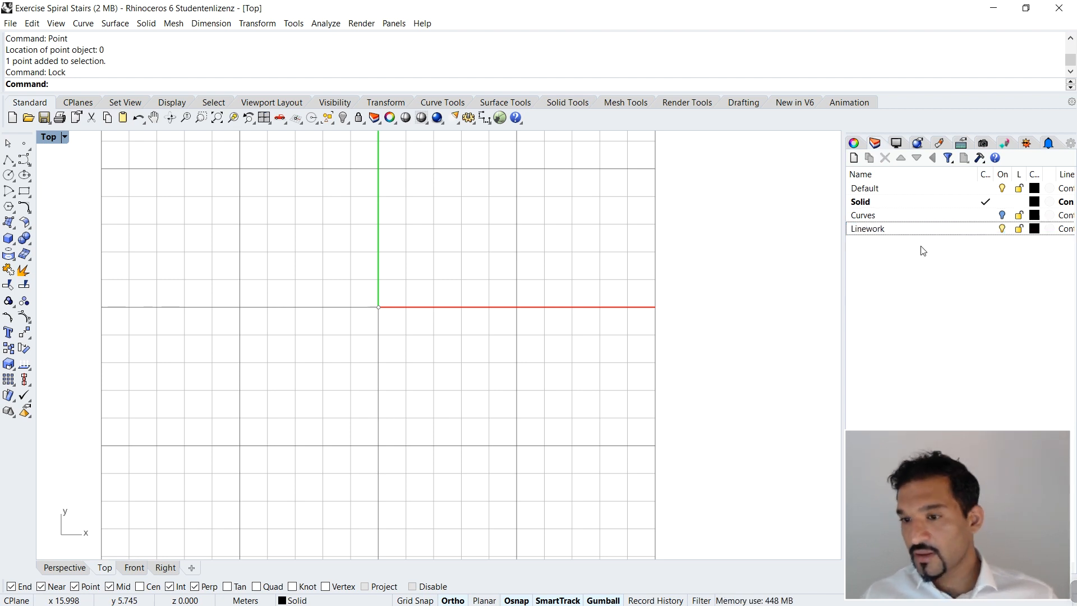
double_click(927, 230)
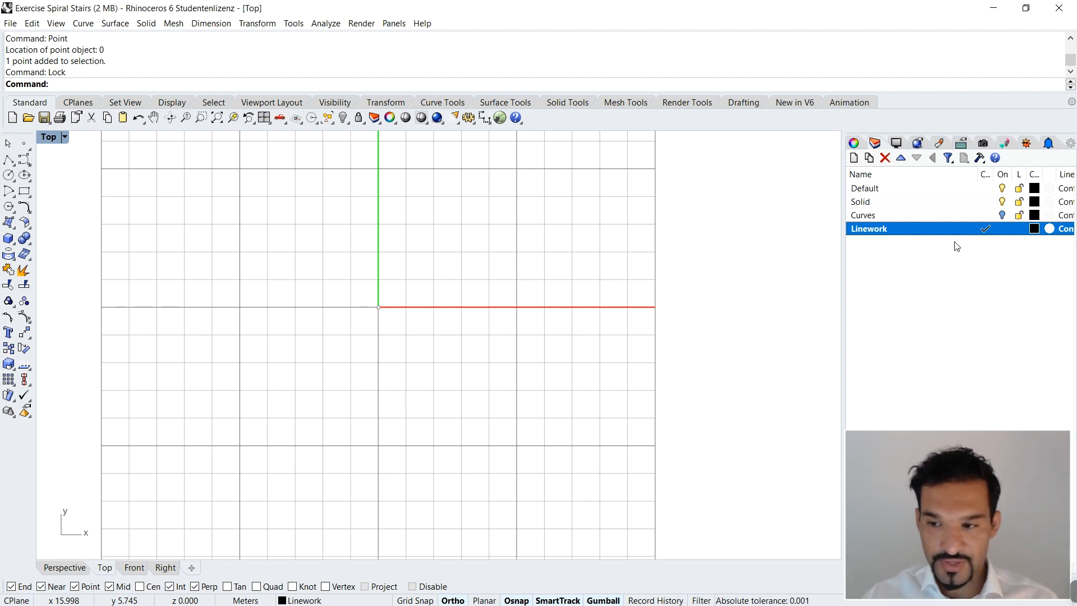
Step: Add another new layer and try to name it Solid
right_click(955, 265)
click(967, 269)
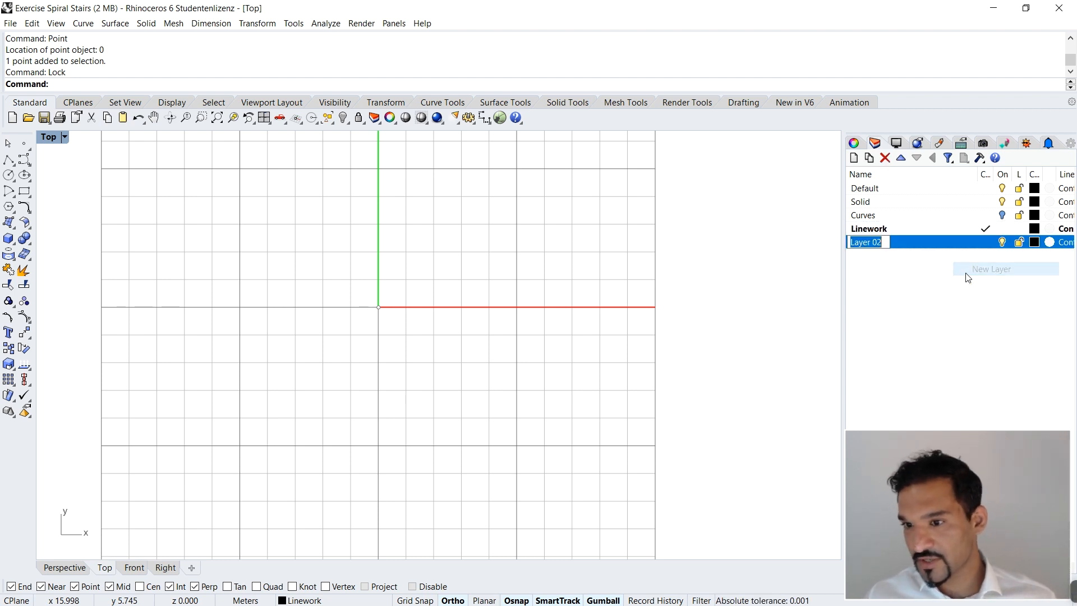
text(Solid)
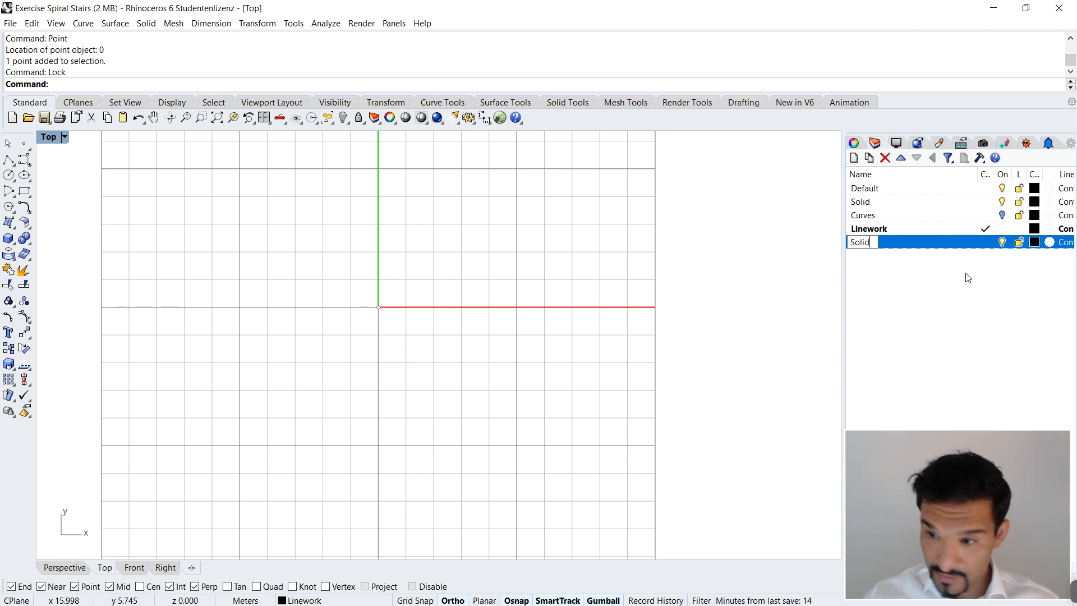
key(Return)
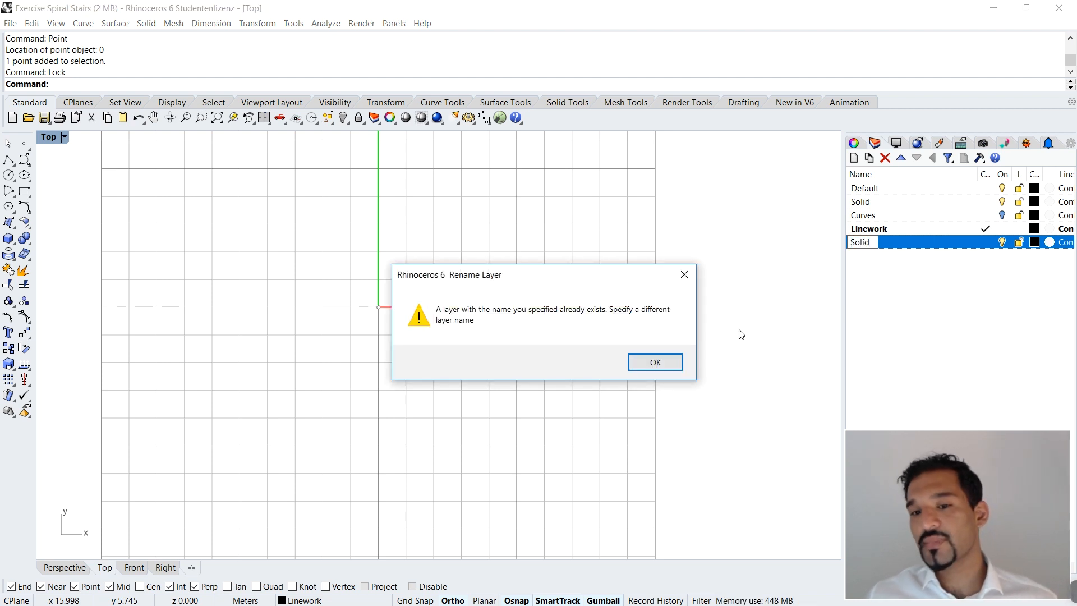
click(656, 362)
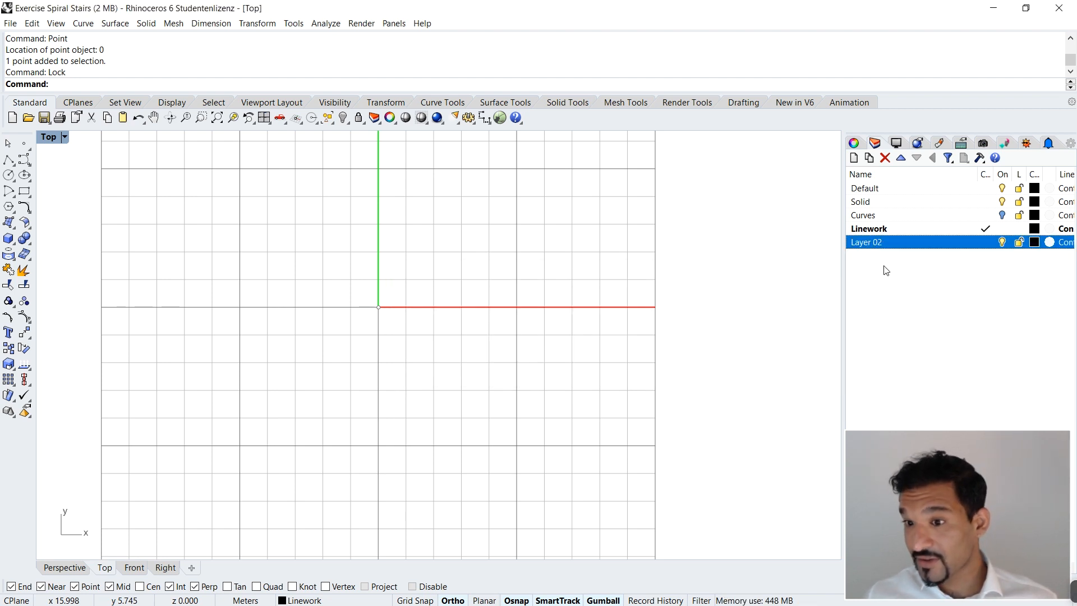
Step: Rename the newly added layer as Solid 02
click(874, 239)
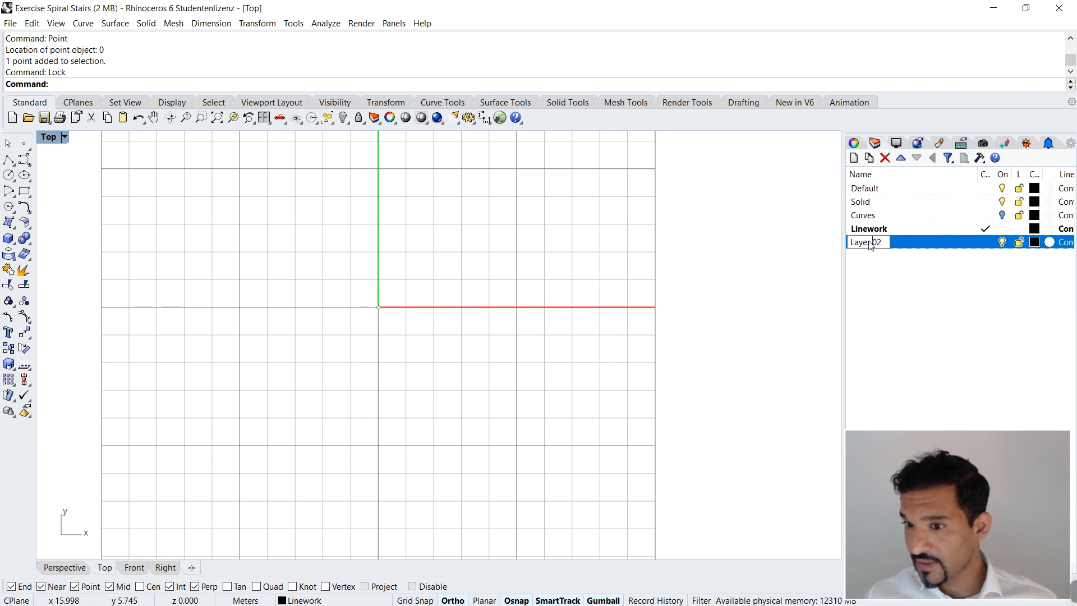
drag(872, 243, 847, 243)
text(Solid)
click(882, 265)
Step: Create a new layer named Glass
right_click(882, 265)
click(926, 268)
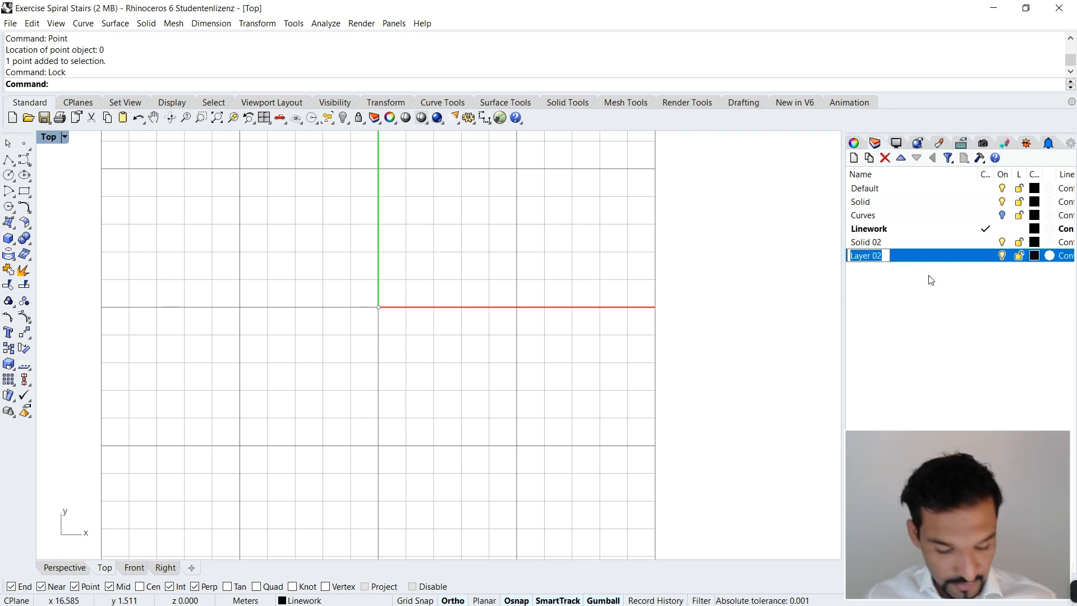
text(GLas)
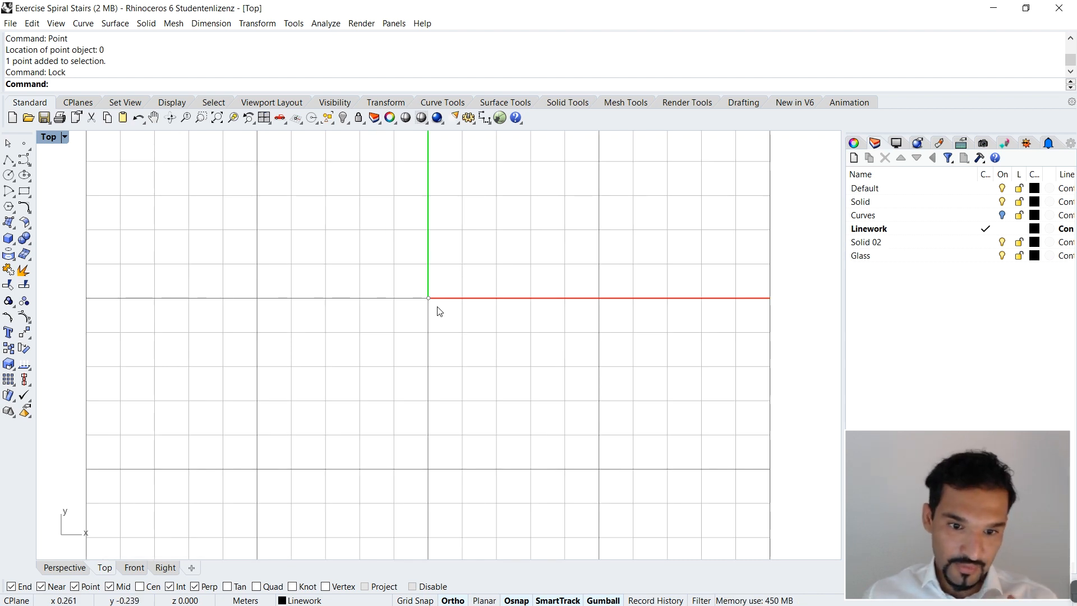
Step: Draw a circle centred at the origin (0) with a radius of 1.5 m on the Linework layer
scroll(449, 297, up, 2)
scroll(443, 293, down, 4)
scroll(433, 287, up, 2)
text(Circle)
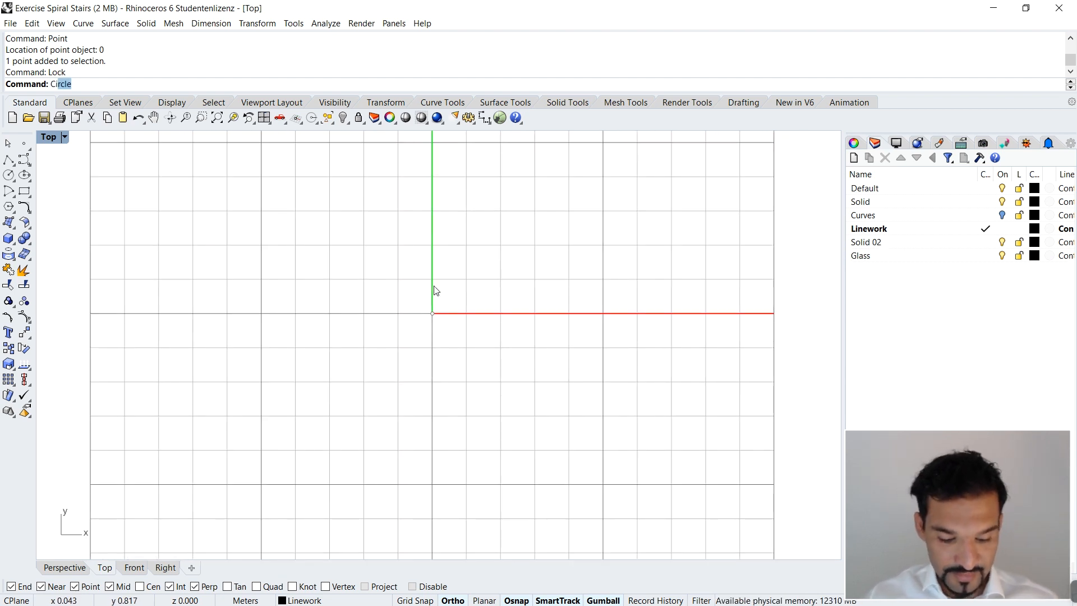
key(Return)
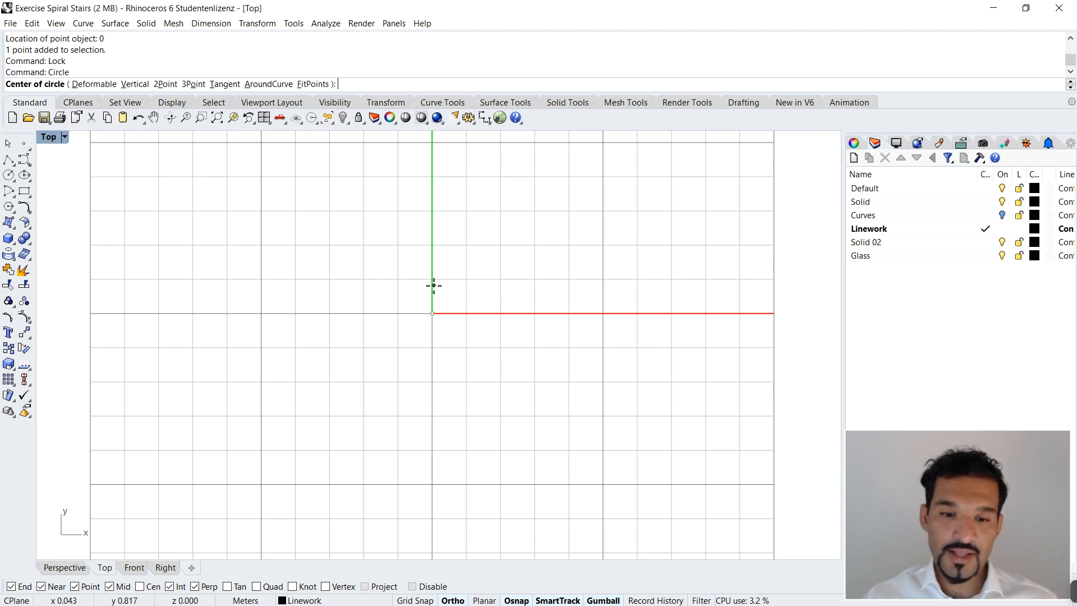
text(0)
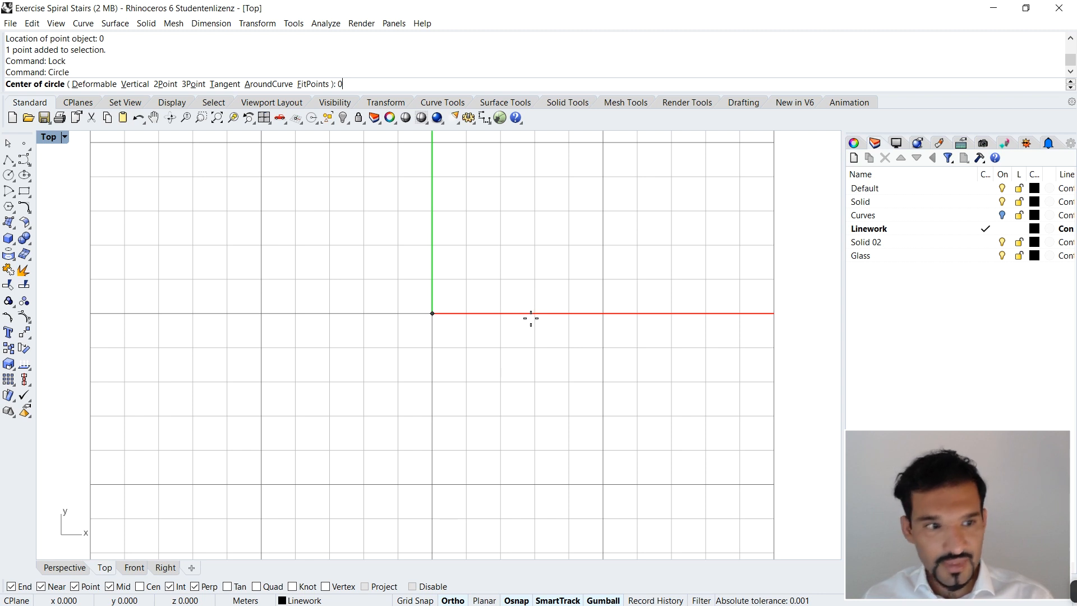
key(Return)
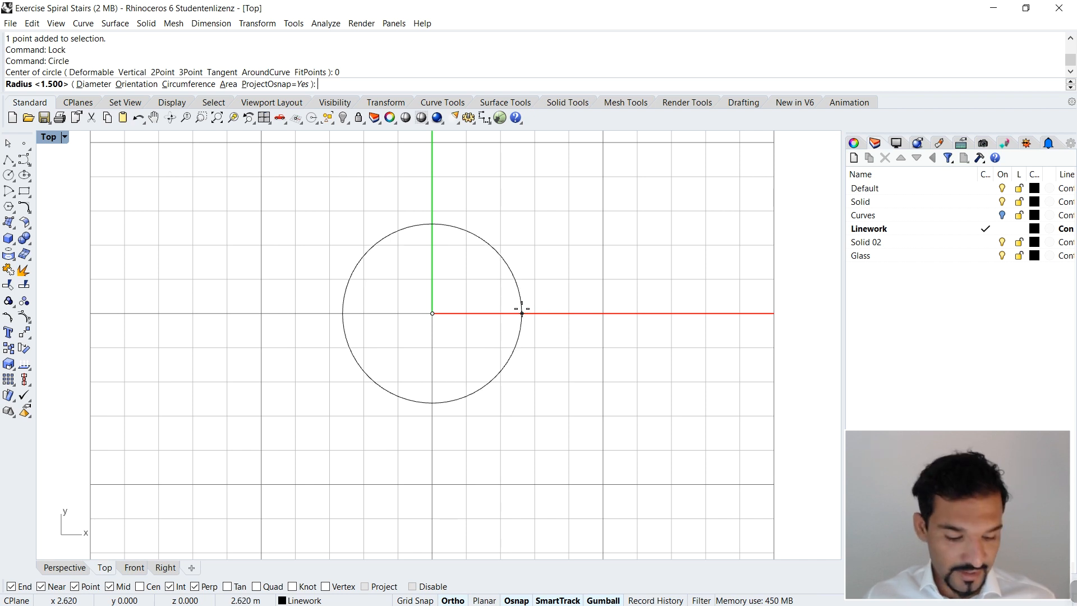
text(1.5)
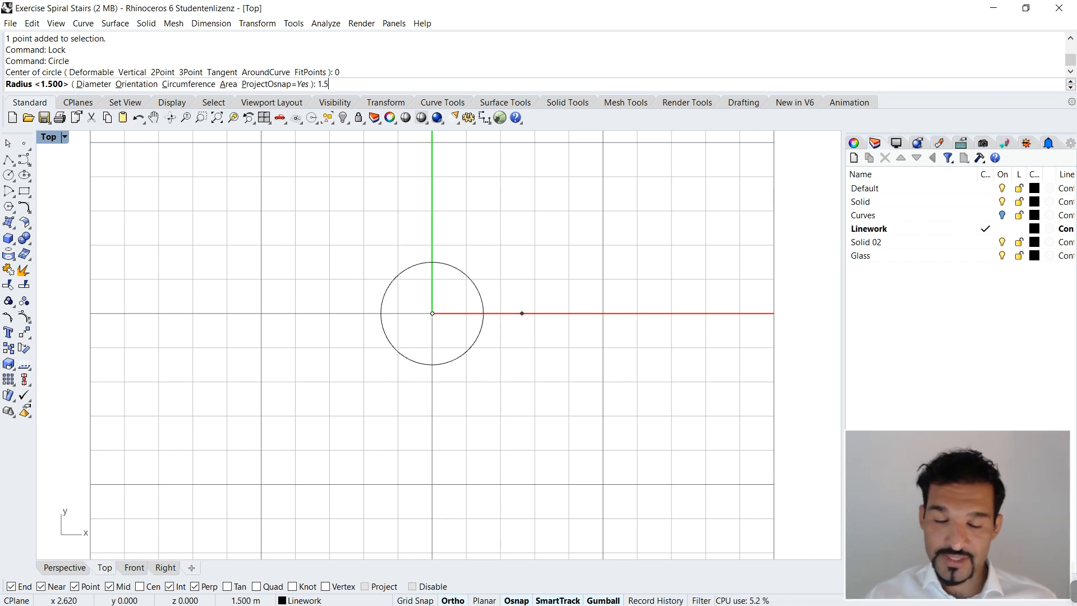
key(Return)
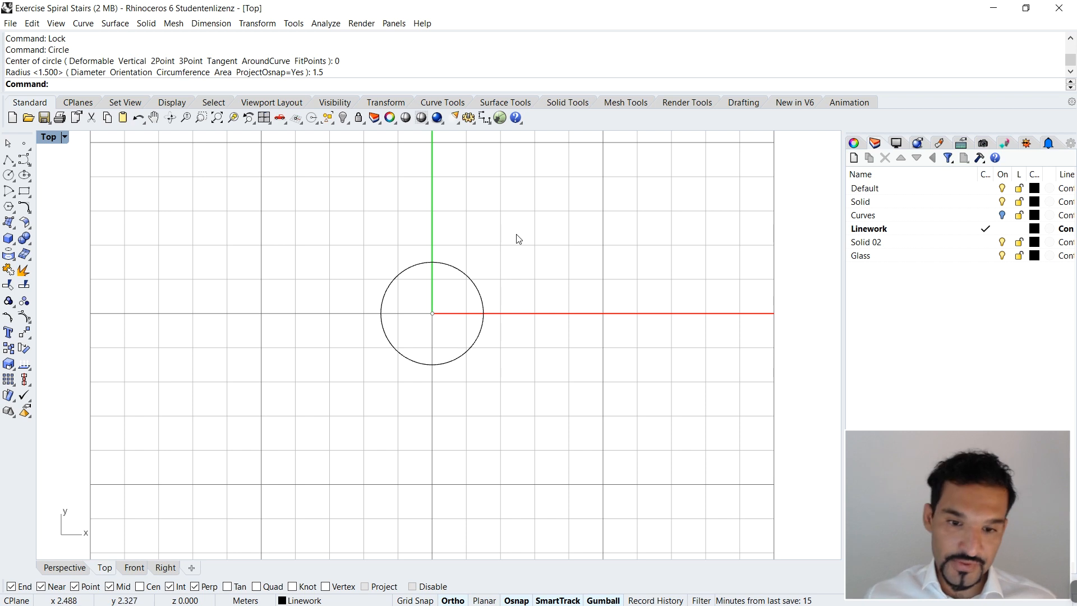
Step: Offset the circle inward by a distance of 1 m and clear the selection
scroll(451, 309, up, 3)
scroll(453, 309, up, 1)
drag(567, 211, 476, 283)
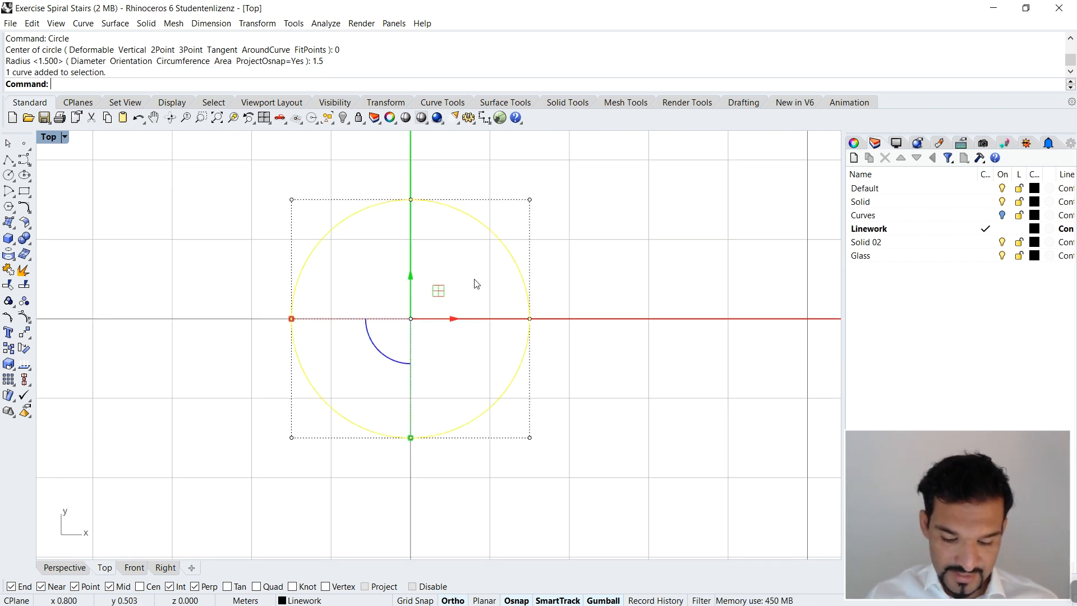
text(ffset)
key(Return)
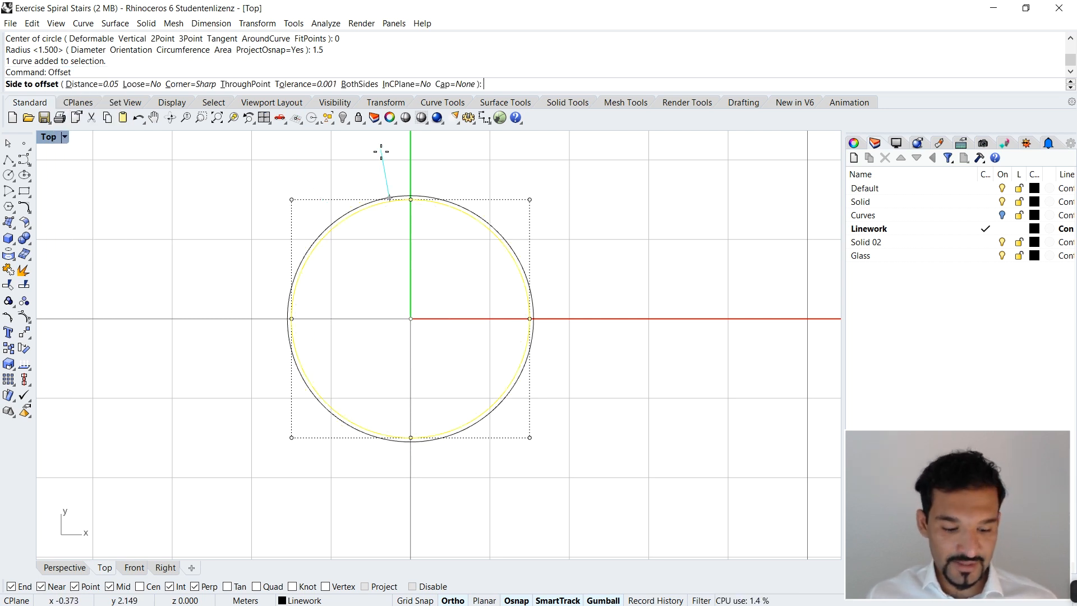
text(1)
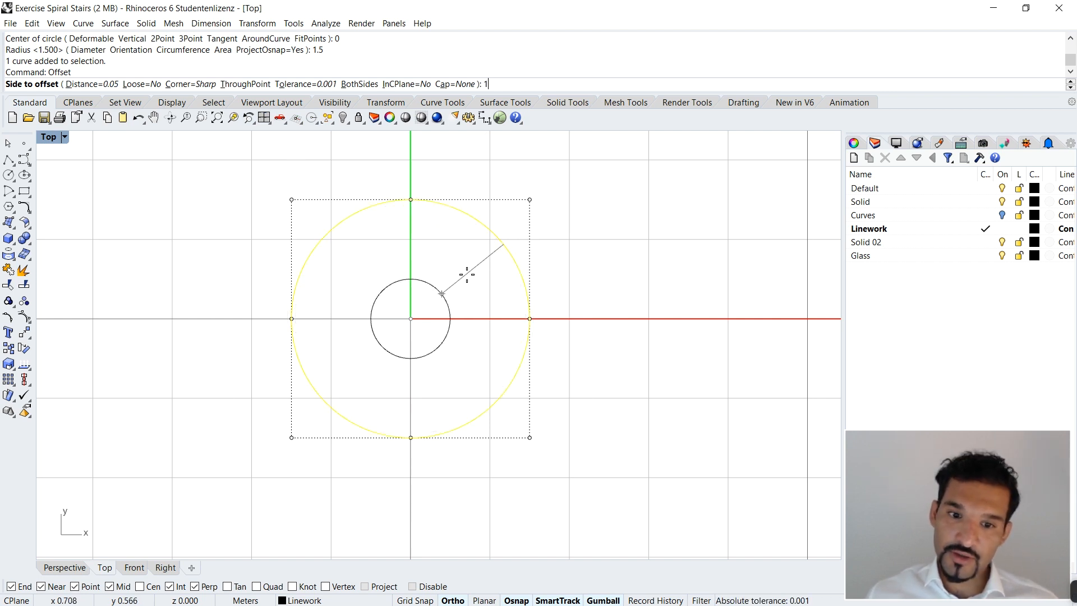
click(455, 289)
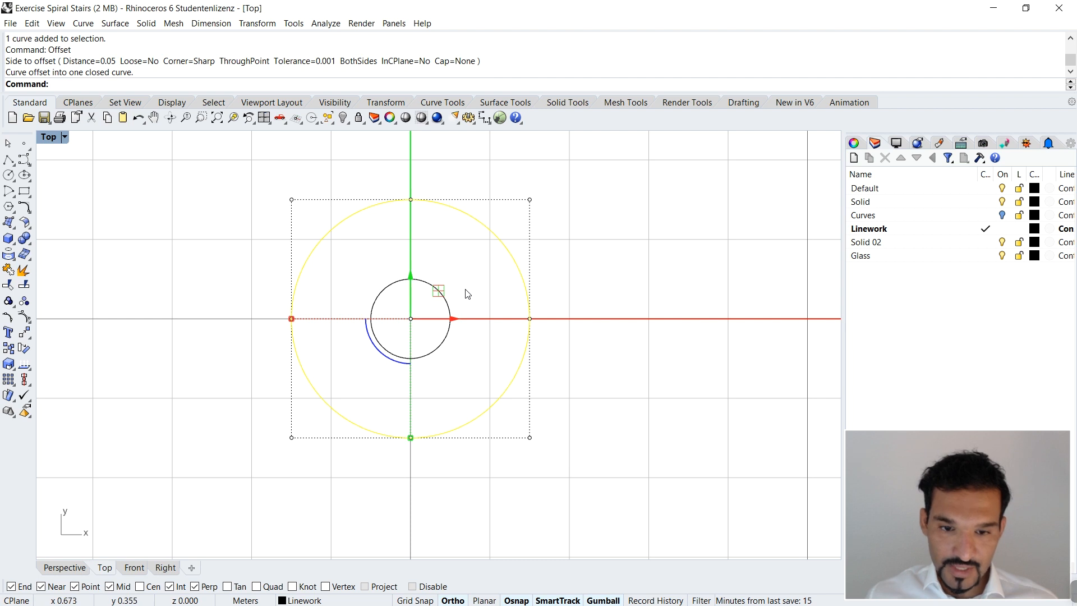
key(Escape)
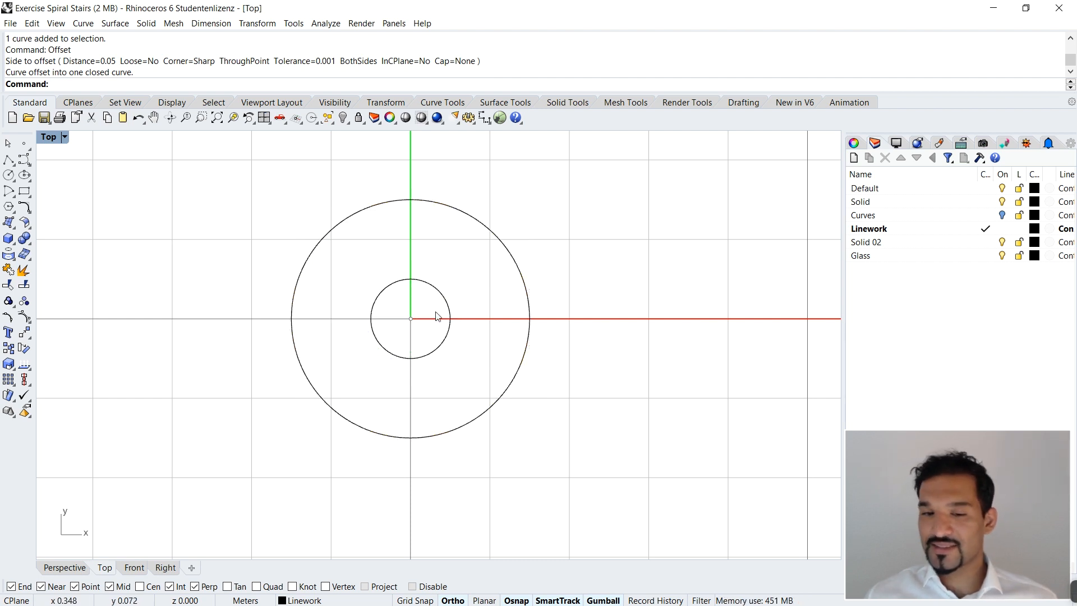
scroll(444, 314, up, 4)
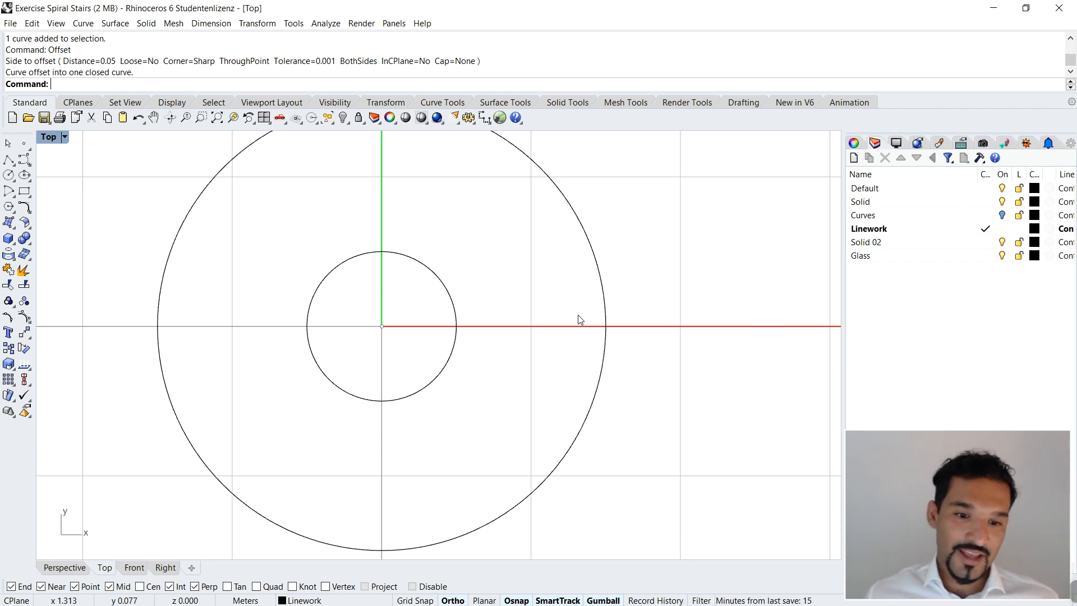
Step: Select both concentric circles and start the Divide command on them
scroll(494, 322, down, 3)
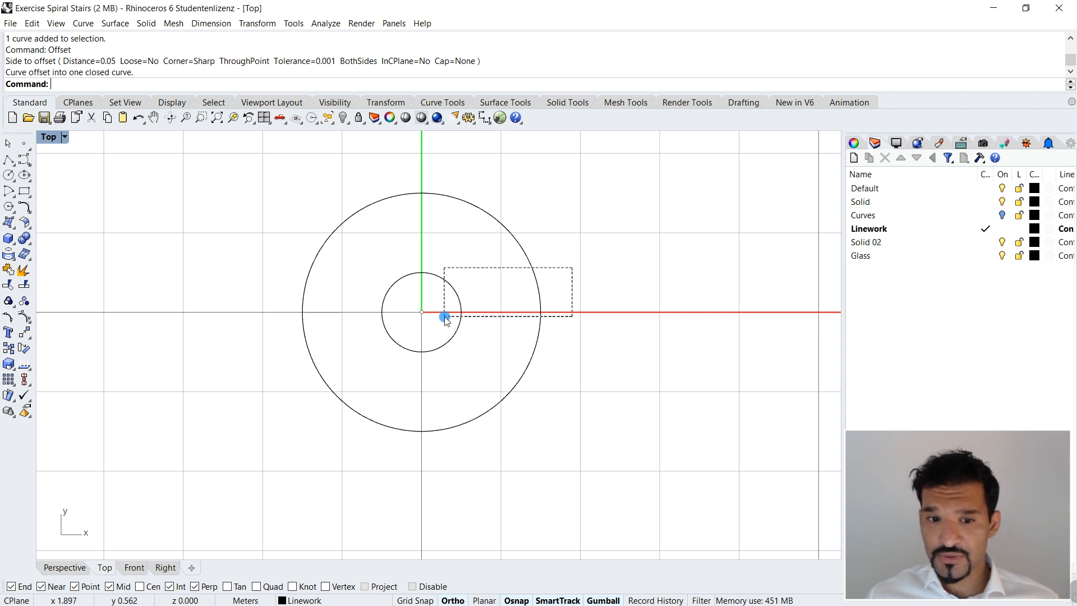
drag(456, 310, 455, 312)
click(499, 359)
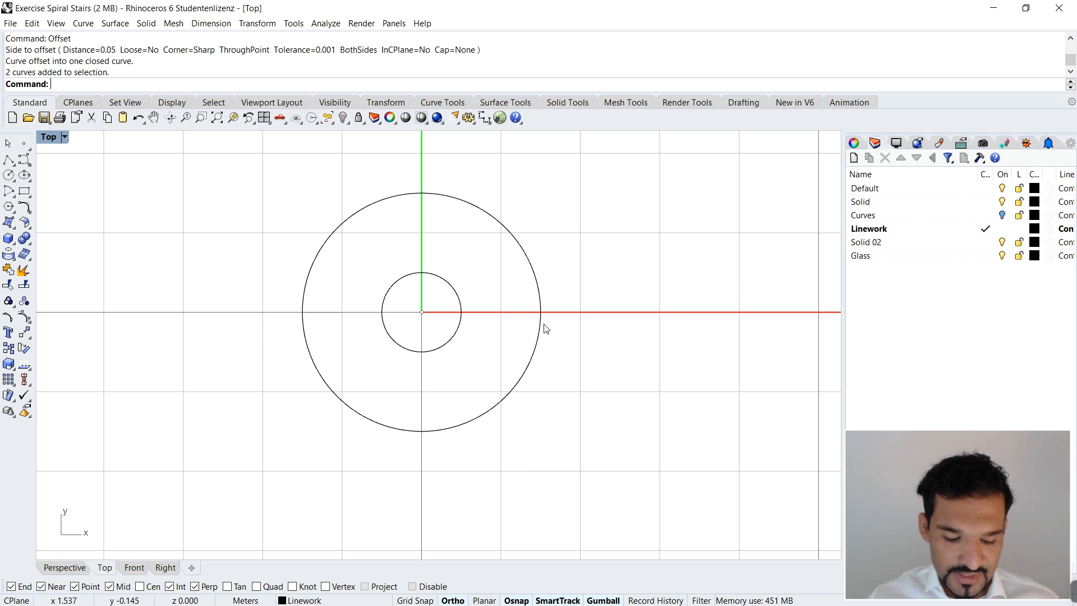
drag(586, 287, 437, 328)
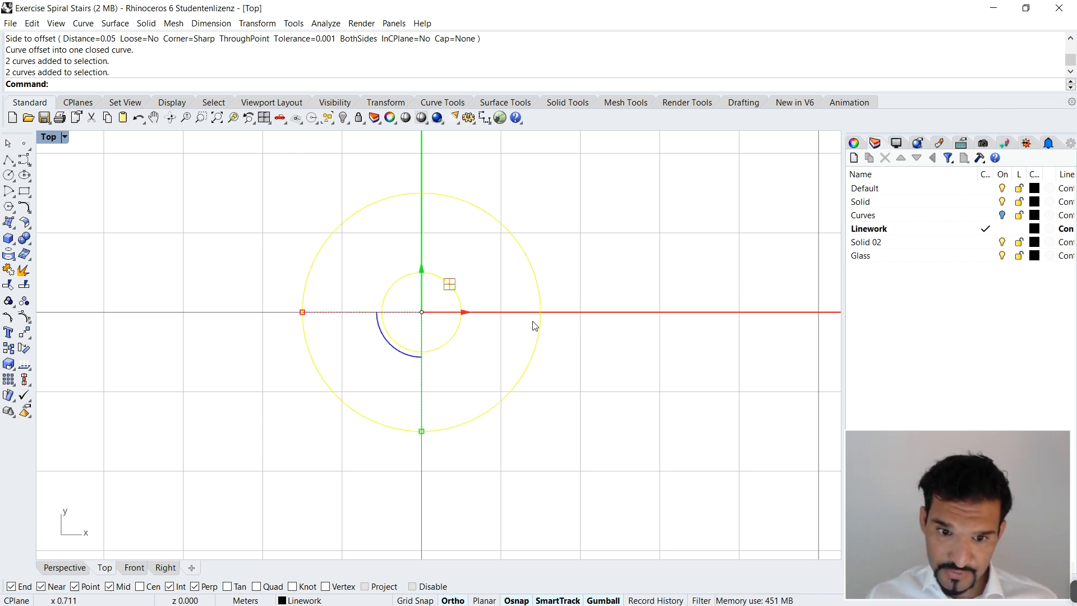
text(loft)
key(Return)
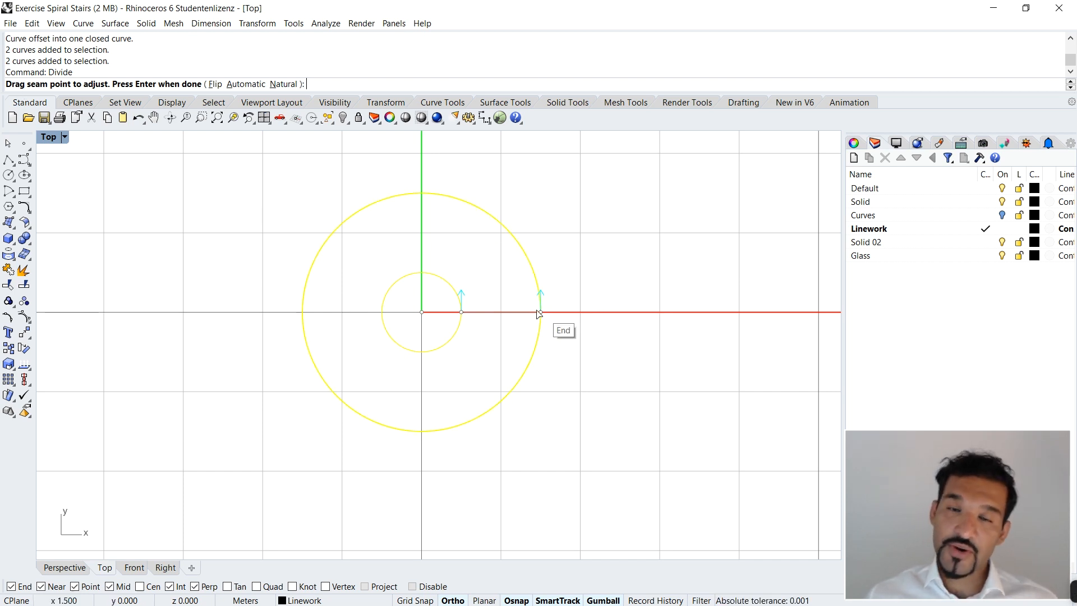
Step: Flip the seam direction of the inner and outer circles and flip both back to their original direction
scroll(472, 309, up, 3)
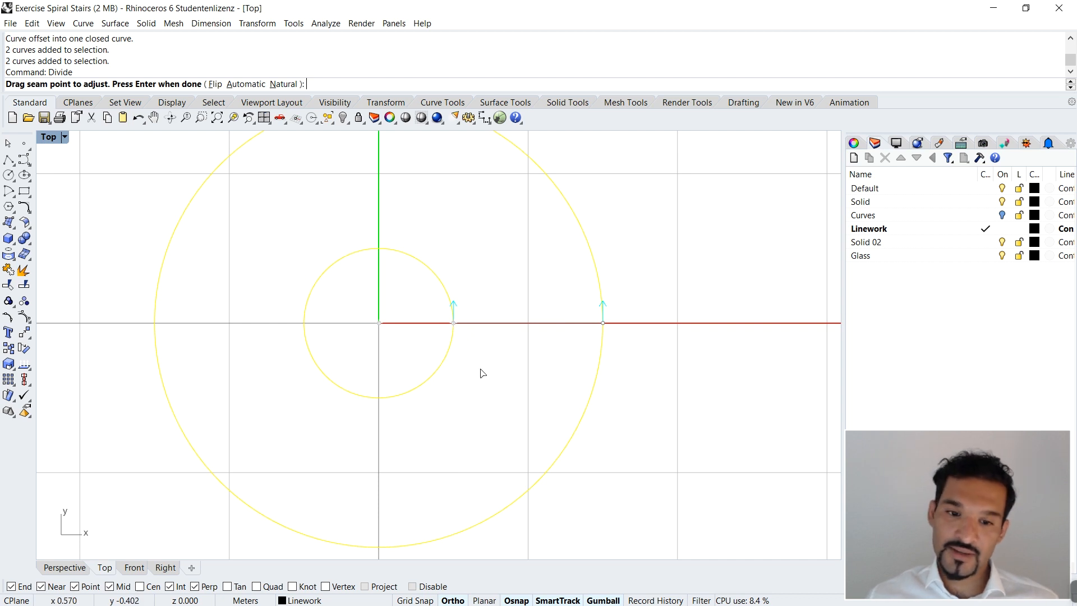
click(454, 307)
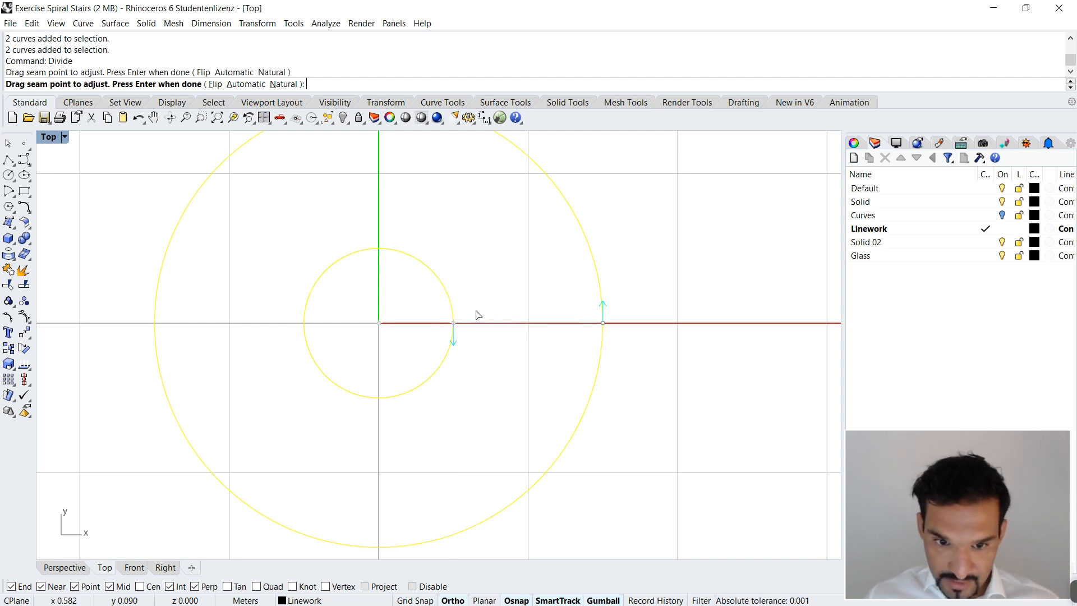
click(606, 308)
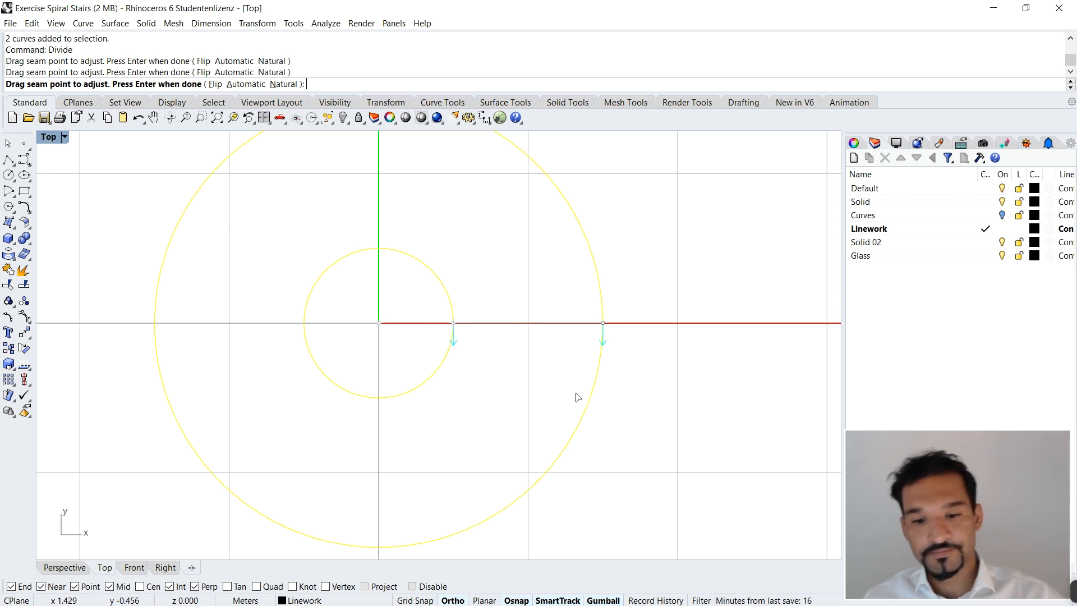
click(454, 341)
click(604, 341)
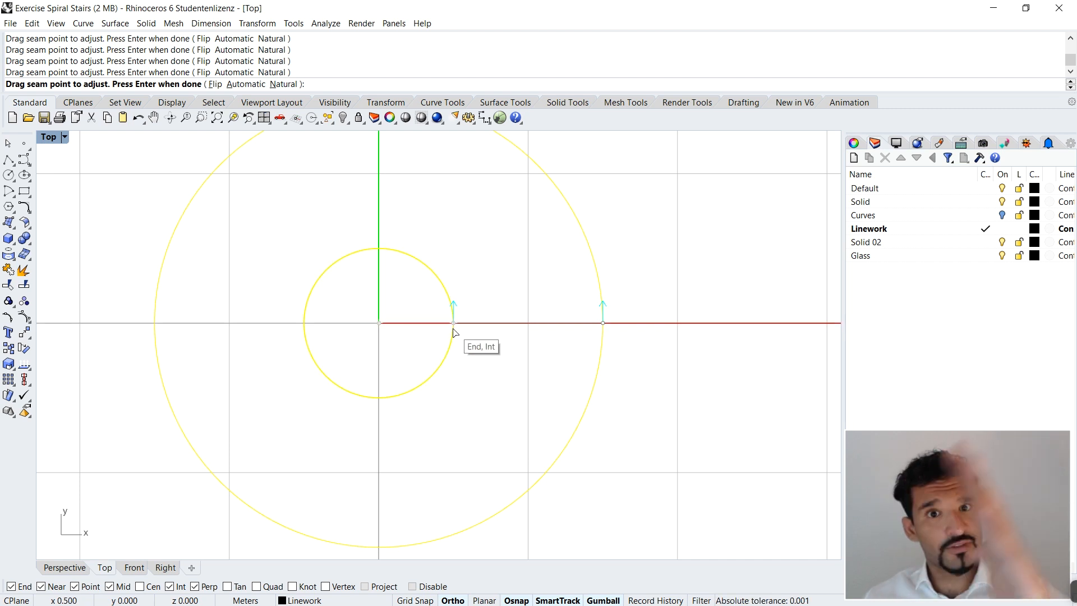
drag(454, 332, 461, 307)
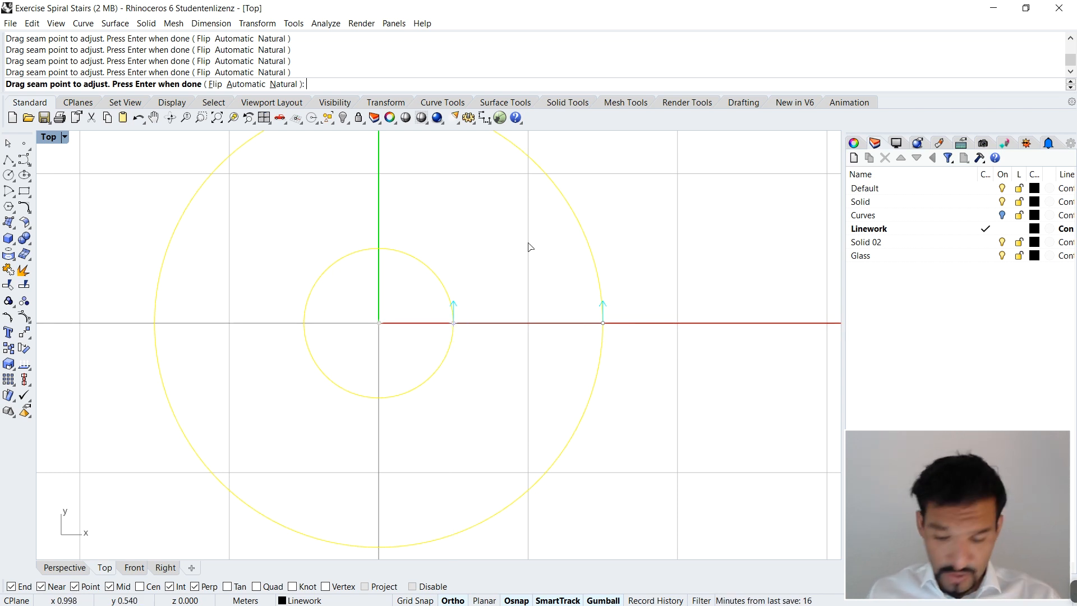
Step: Divide both circles into 15 segments with Split set to No, and clear the selection
key(Return)
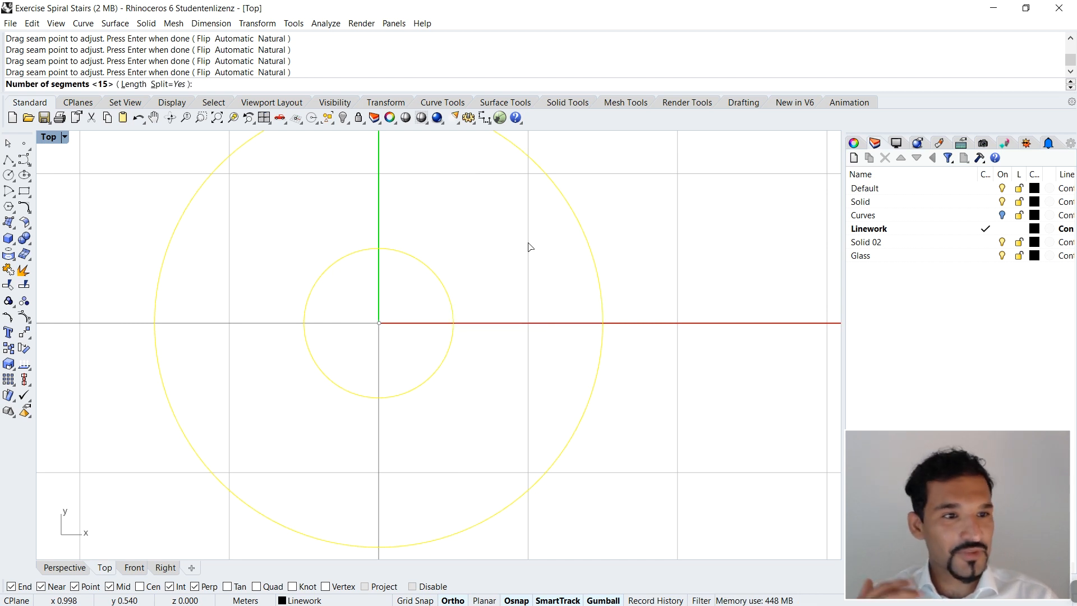
click(168, 84)
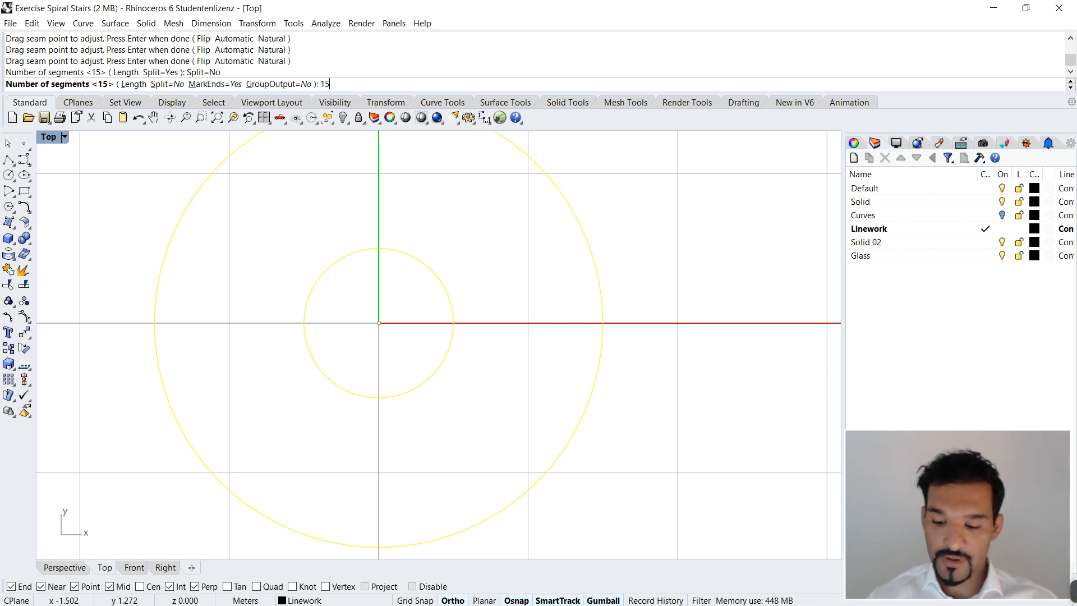
key(Return)
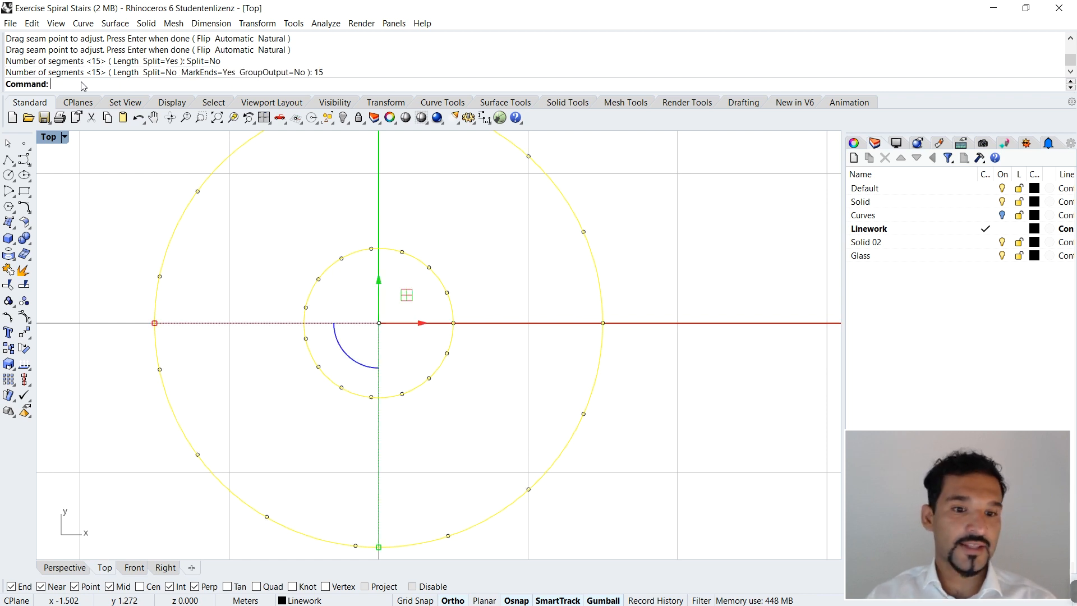
key(Escape)
scroll(553, 236, down, 3)
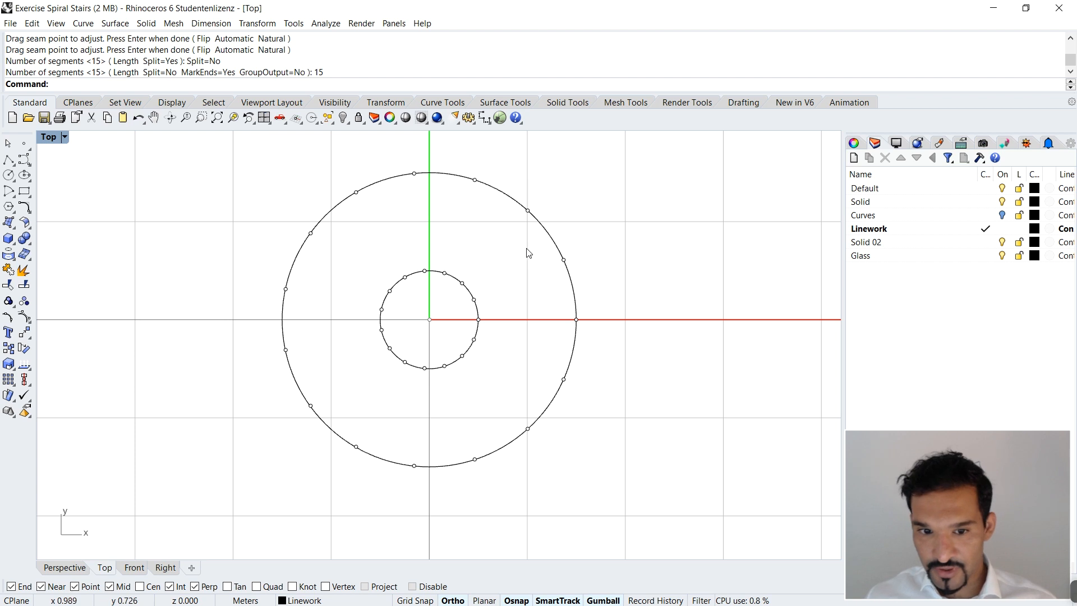
Step: Check whether the outer circle and its division points can be selected separately, and clear the selection
scroll(570, 272, up, 3)
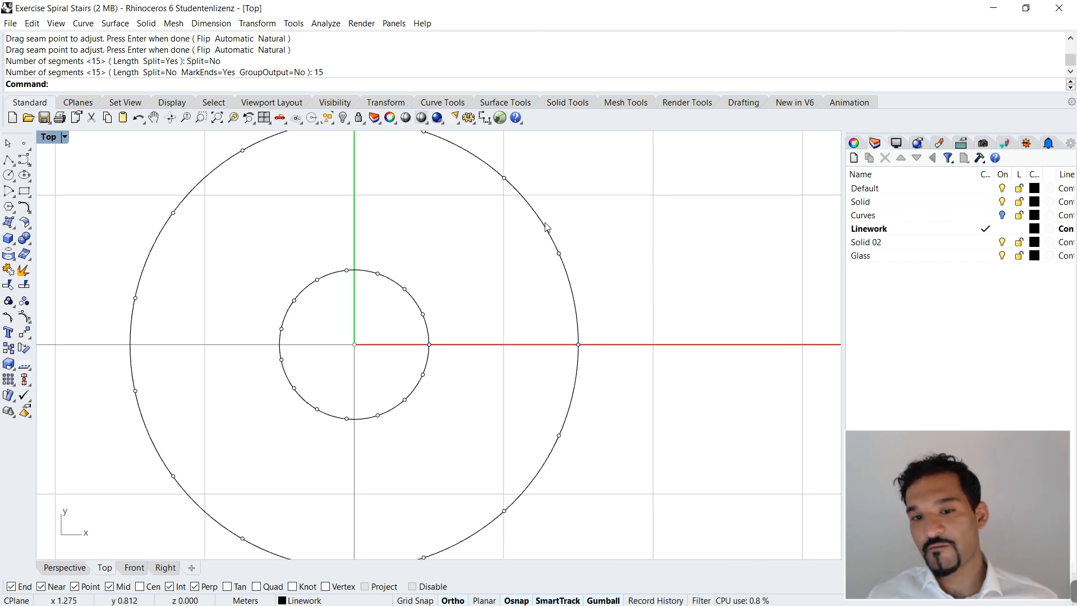
click(534, 210)
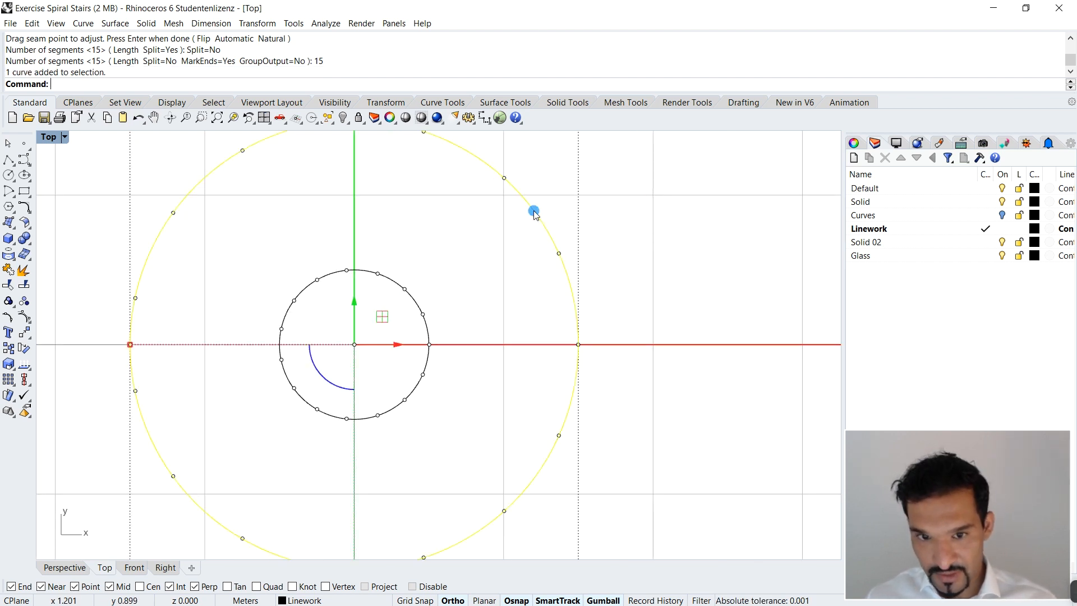
click(506, 232)
drag(548, 187, 582, 277)
click(635, 271)
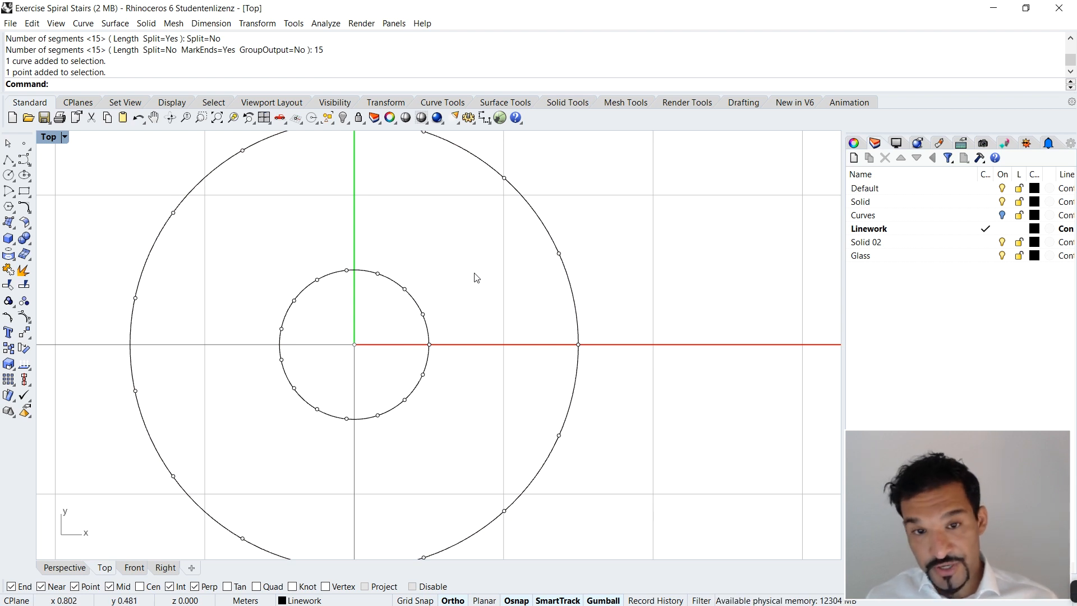
Step: Draw two radial lines joining matching inner and outer division points, one along the x-axis and one at the next division above it
text(line)
key(Return)
click(423, 314)
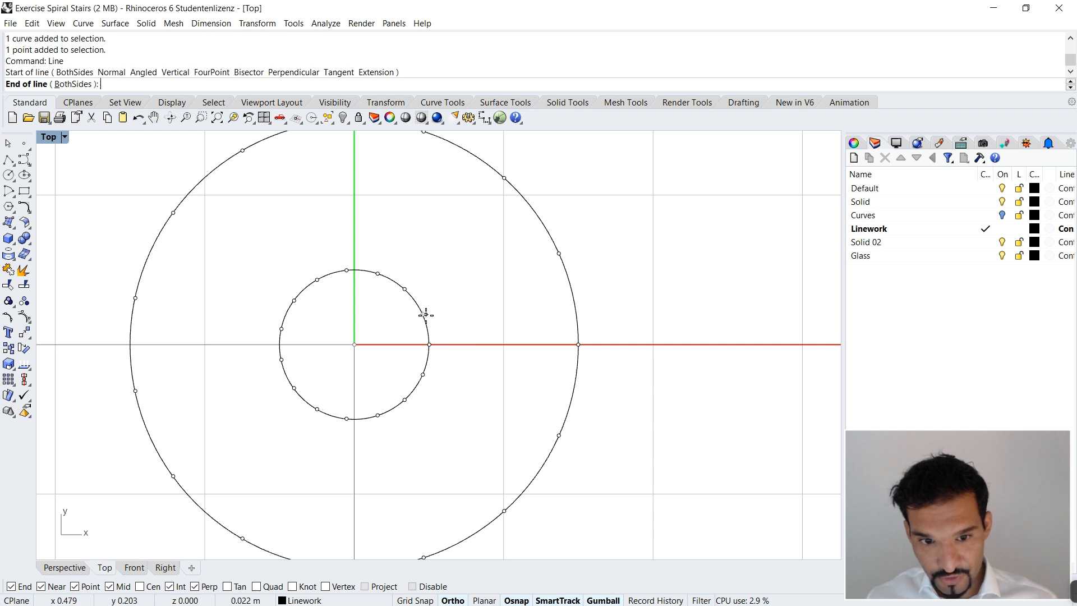
click(558, 252)
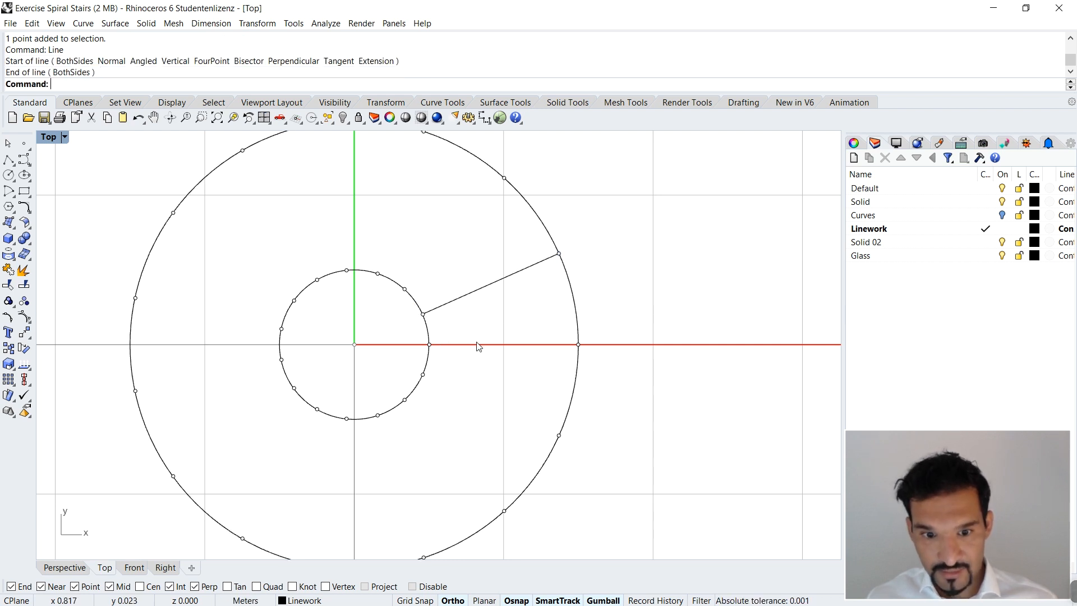
key(Return)
click(429, 344)
click(578, 344)
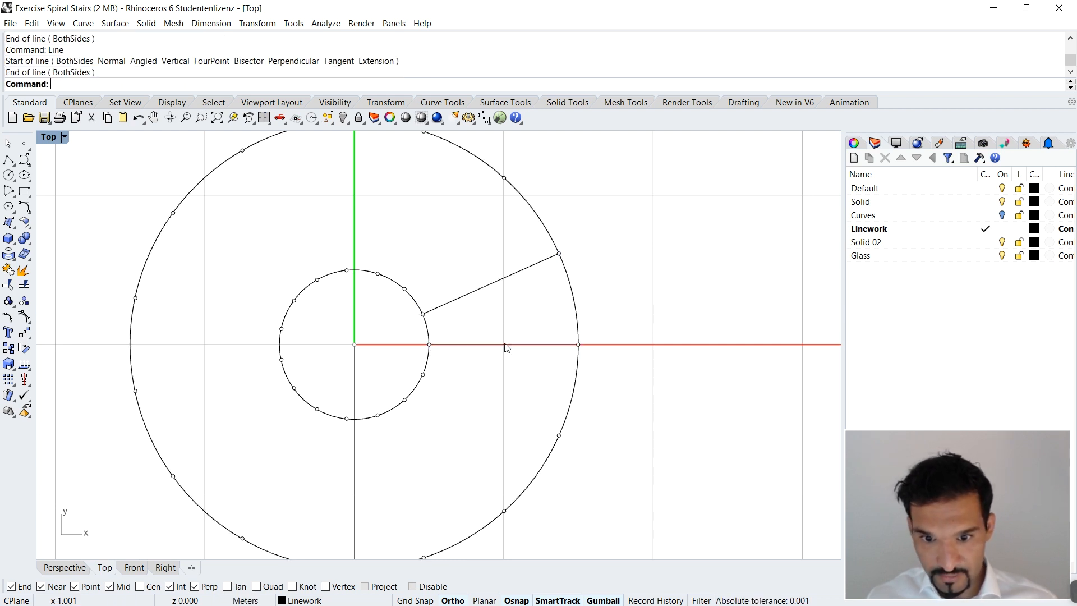
mouse_move(508, 383)
mouse_down()
mouse_move(470, 248)
mouse_move(492, 385)
mouse_move(505, 385)
mouse_up()
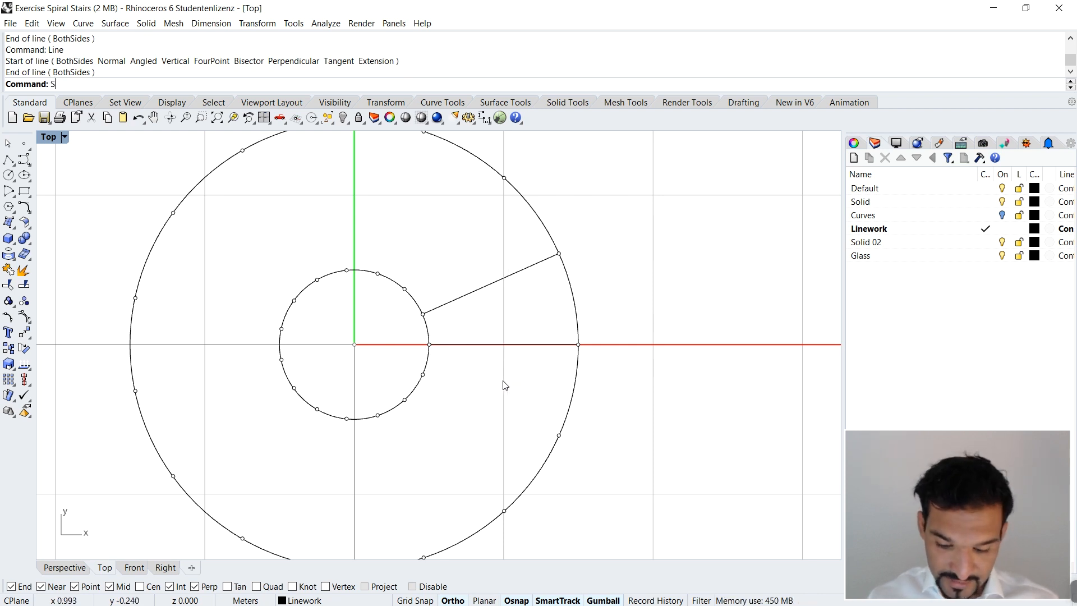
Step: Split the inner and outer circles using the two radial lines as cutting objects
text(Split)
key(Return)
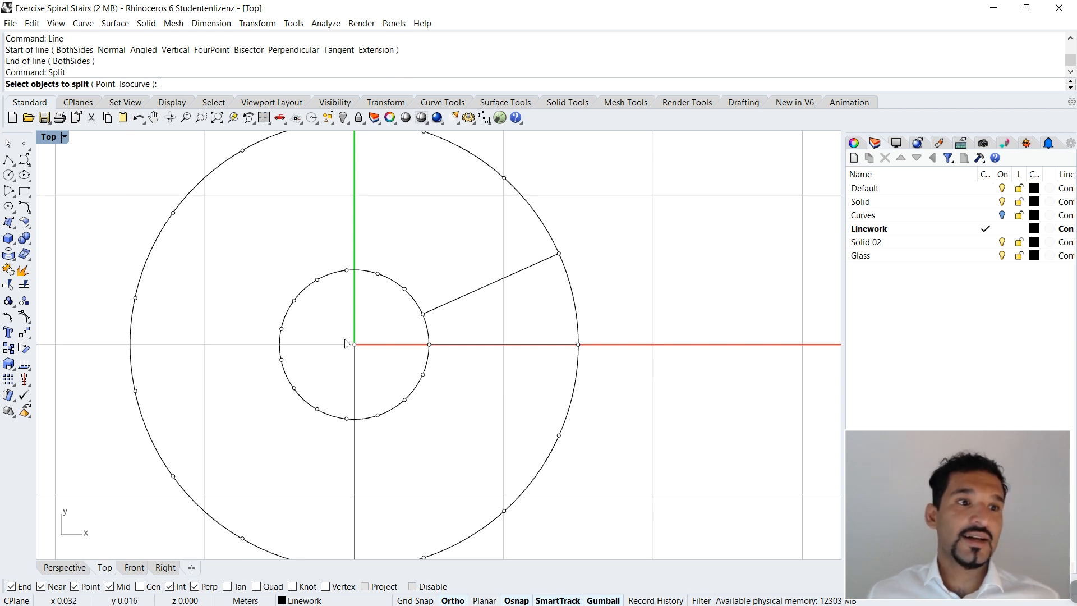
click(413, 304)
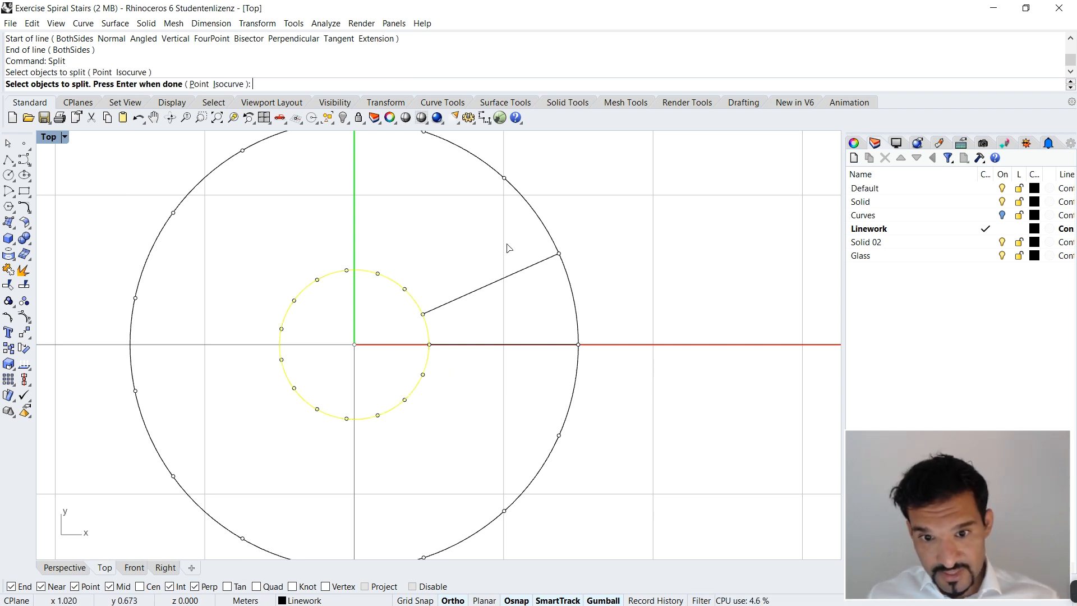
click(542, 235)
key(Return)
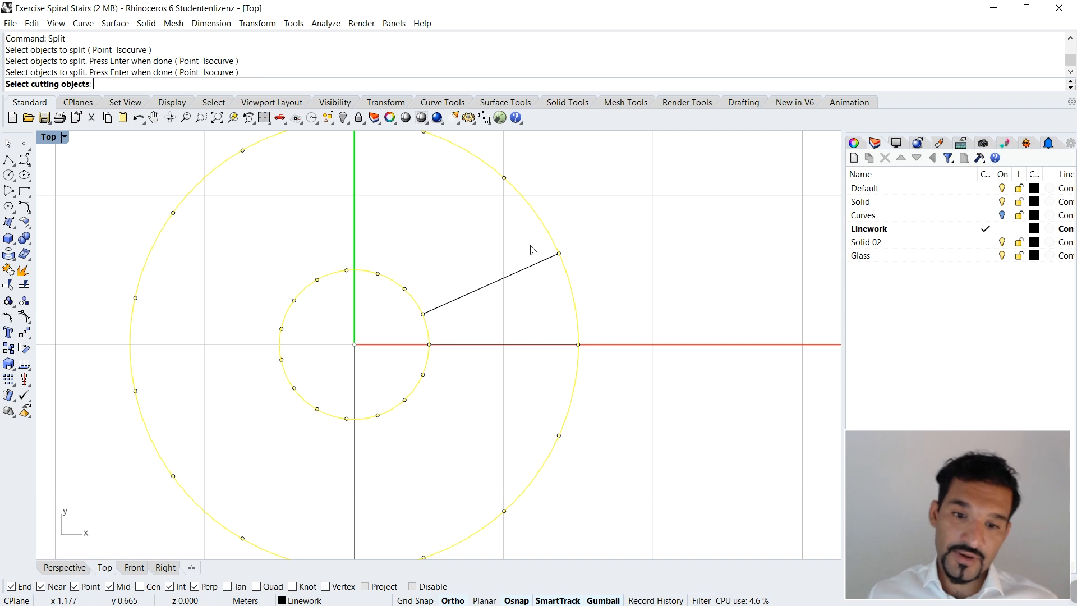
drag(513, 244, 494, 367)
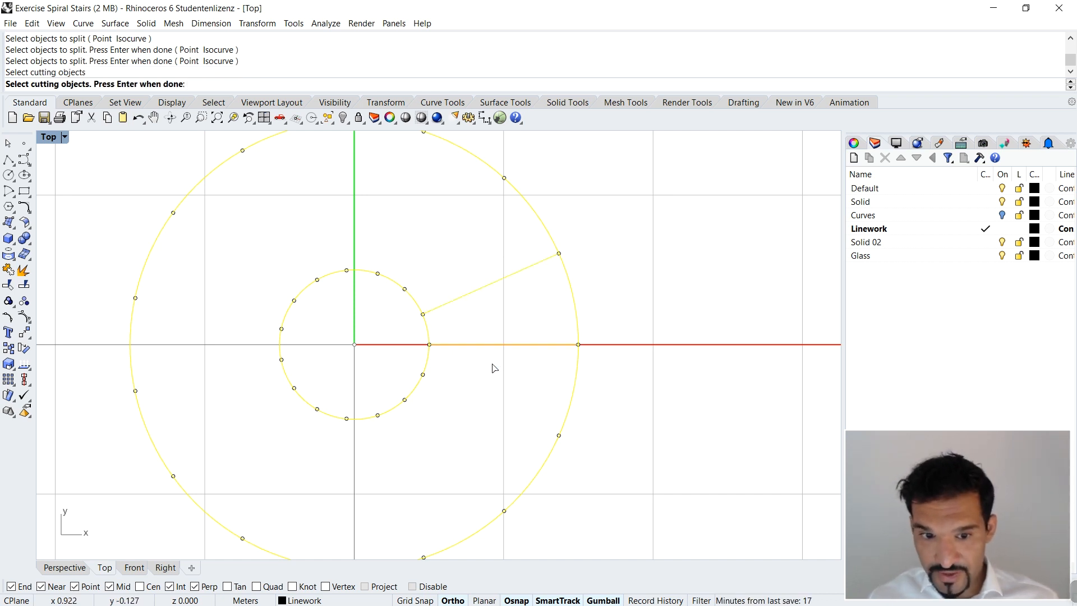
key(Return)
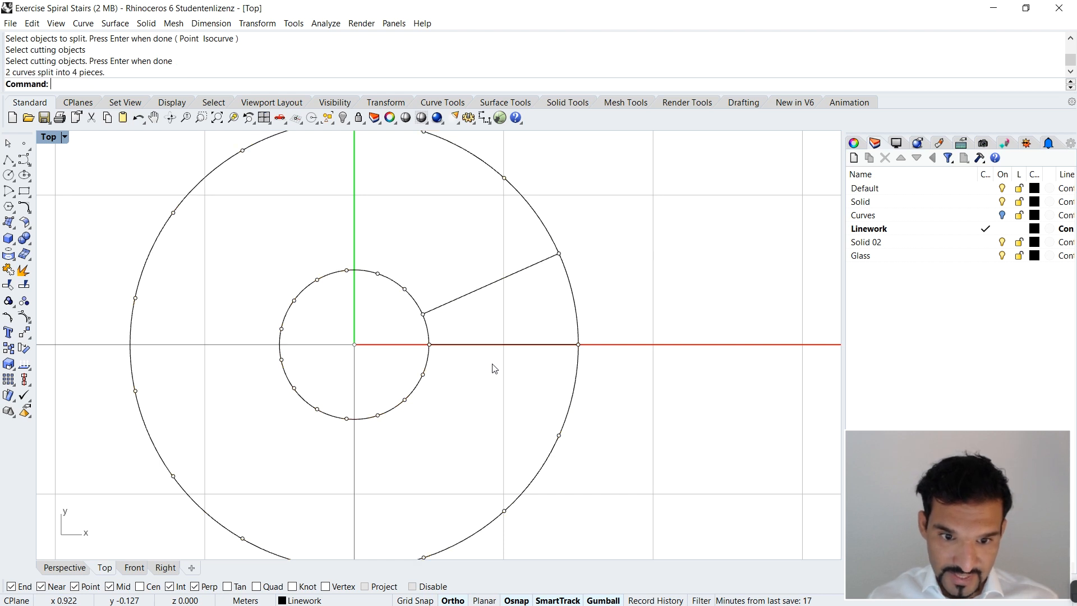
Step: Join the two short arcs between the radial lines with both lines into one closed tread outline, and clear the selection
click(428, 332)
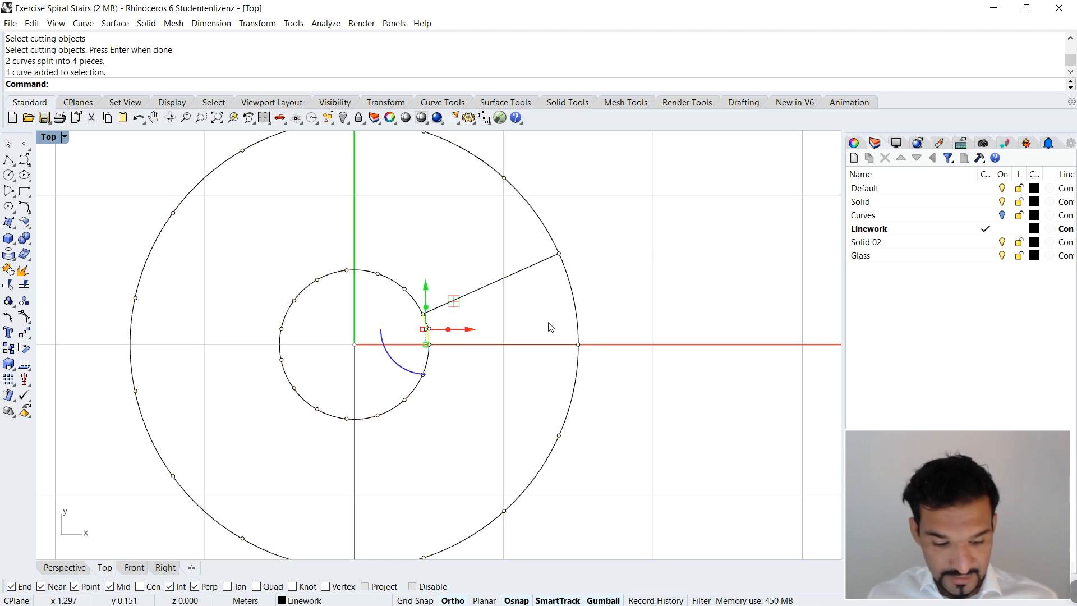
shift+click(574, 303)
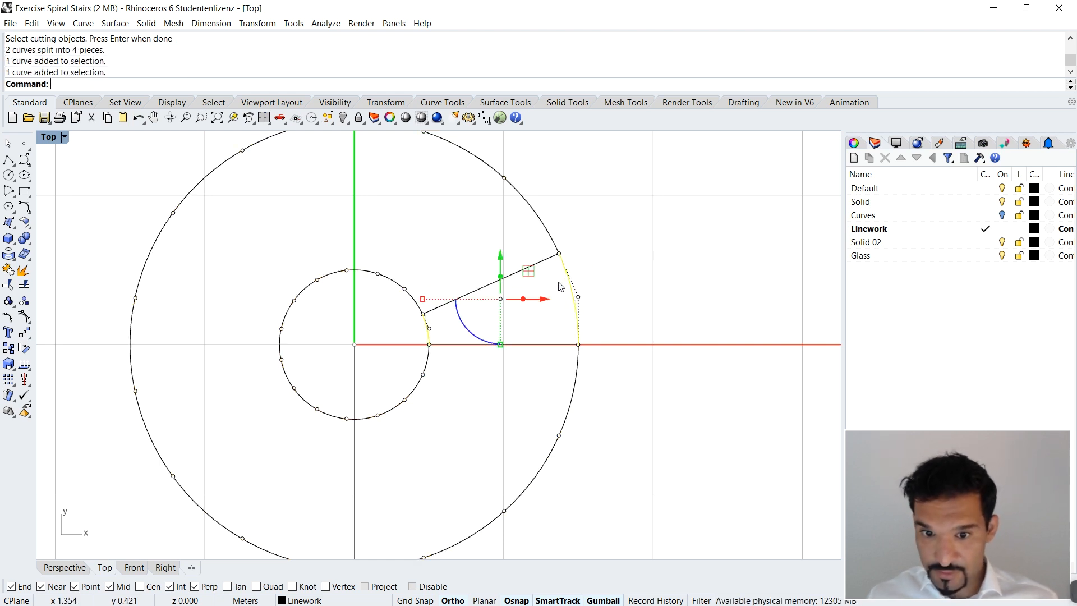
click(535, 206)
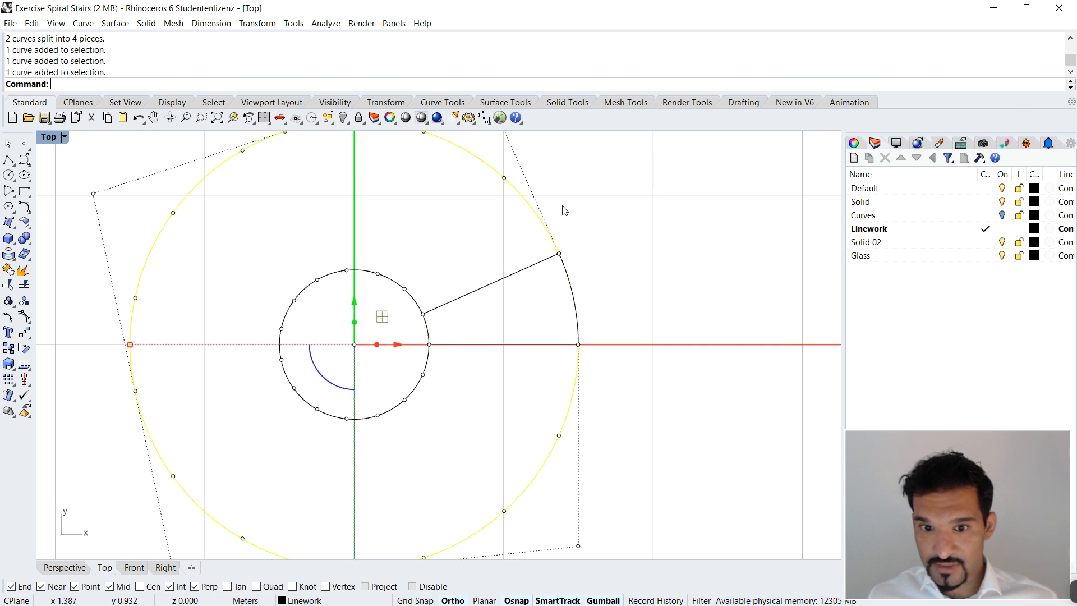
click(574, 274)
shift+click(490, 286)
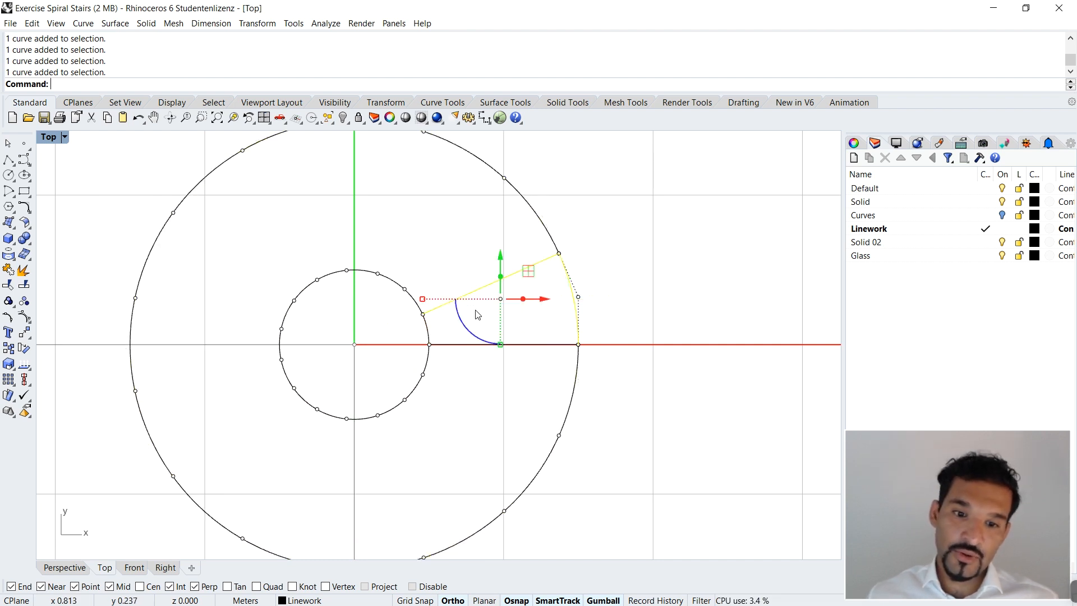
text(join)
key(Return)
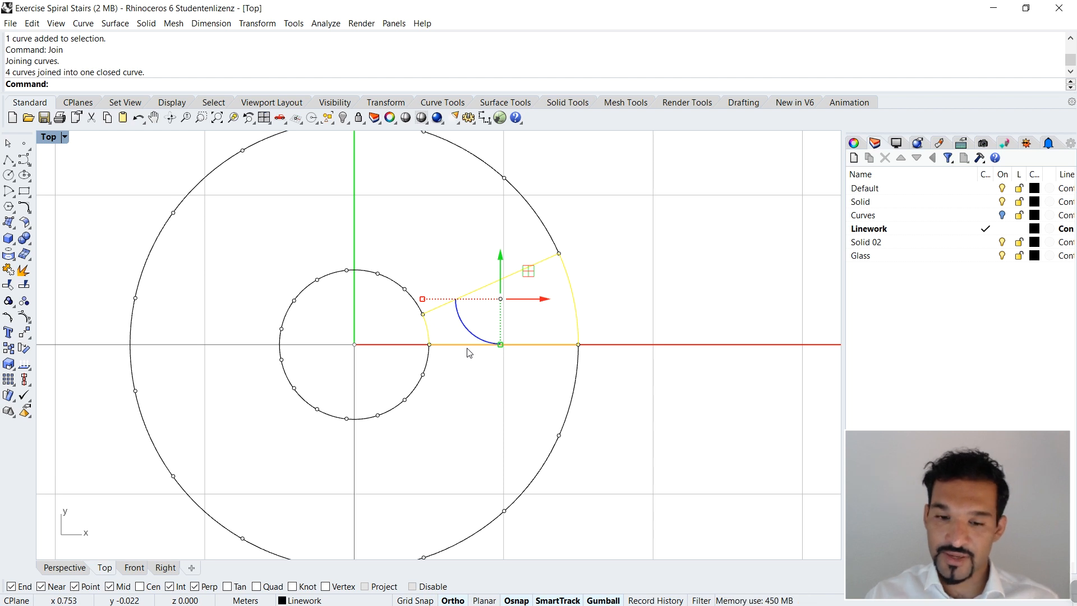
key(Escape)
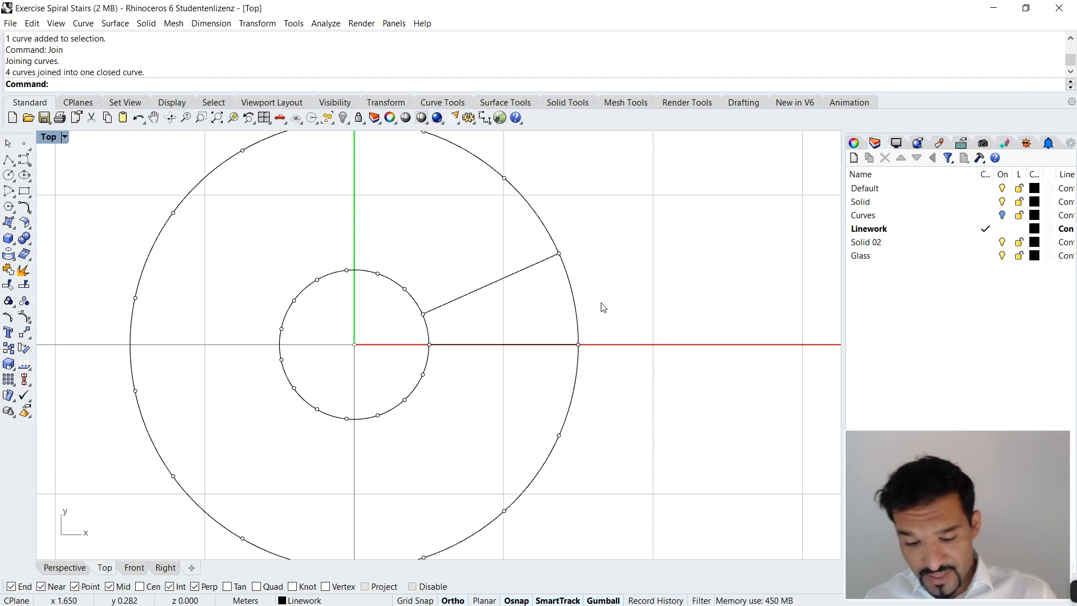
Step: Undo the join and the split of the two circles, checking the curves by selecting them, and clear the selection
key(ctrl+z)
key(Escape)
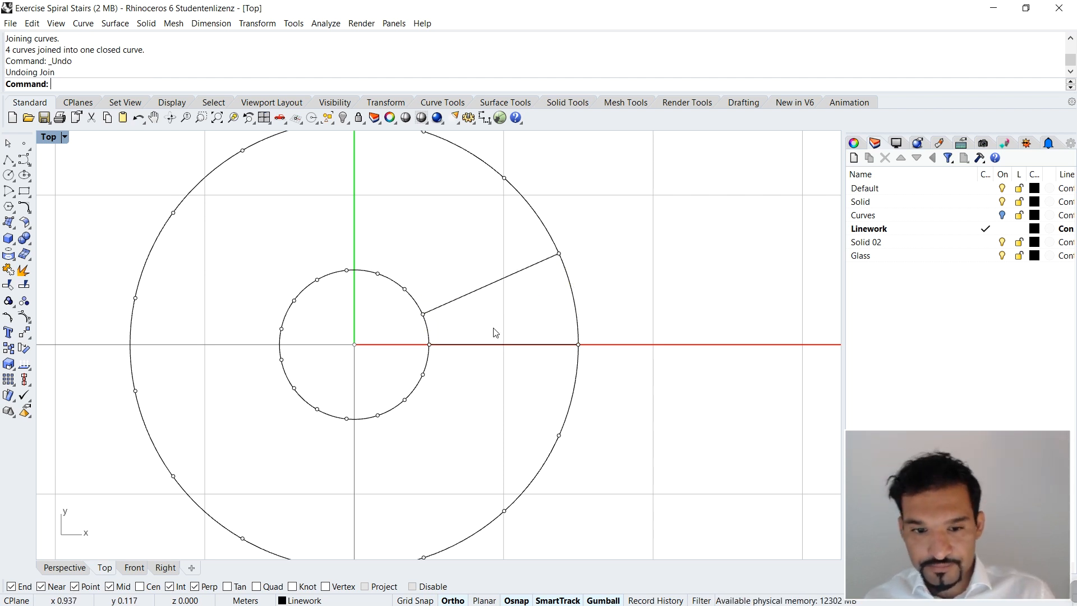
click(429, 330)
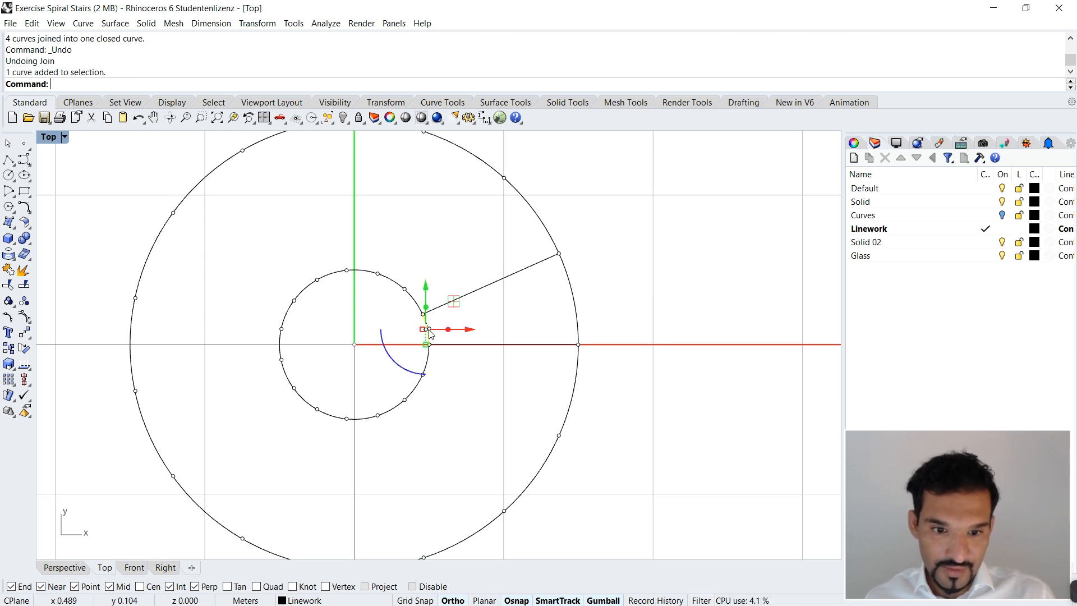
key(Escape)
key(ctrl+z)
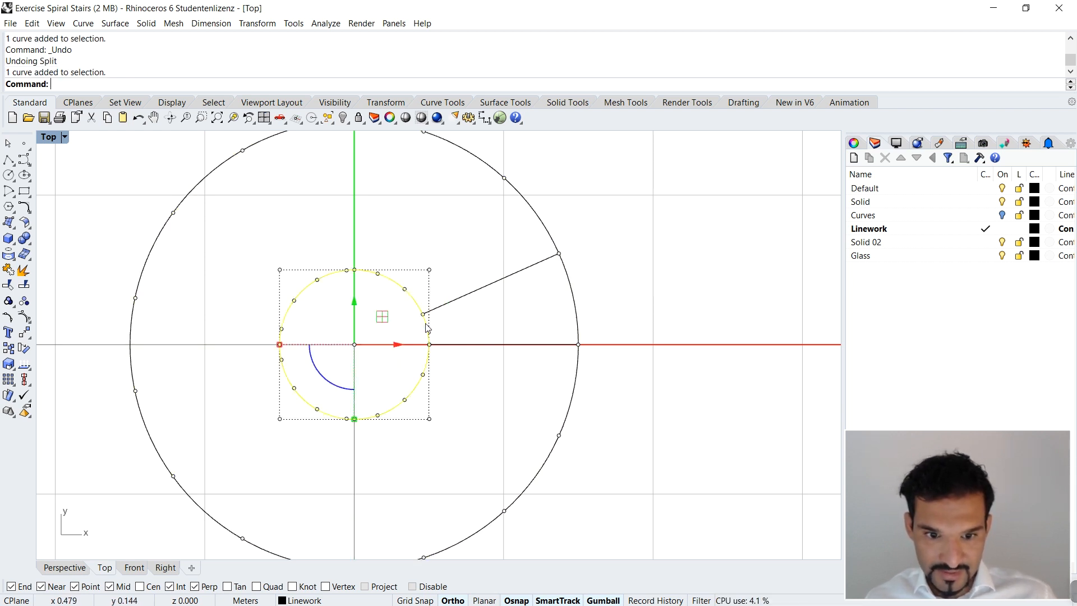
click(576, 310)
key(Escape)
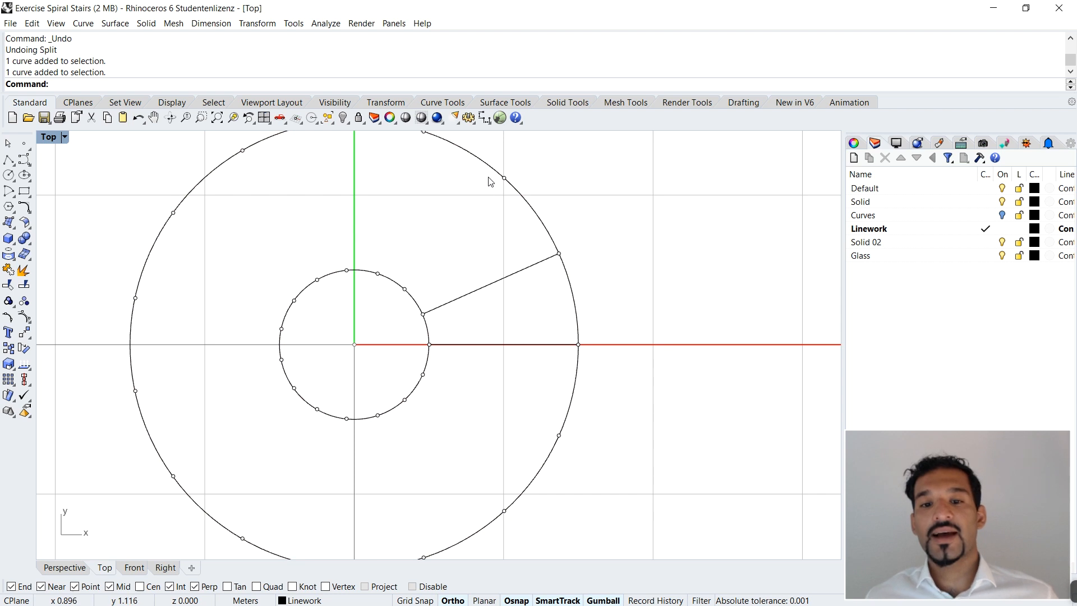
Step: Divide the inner and outer circles into 15 segments each with Split set to Yes
drag(488, 152, 536, 219)
click(616, 219)
scroll(587, 215, down, 4)
scroll(531, 266, up, 3)
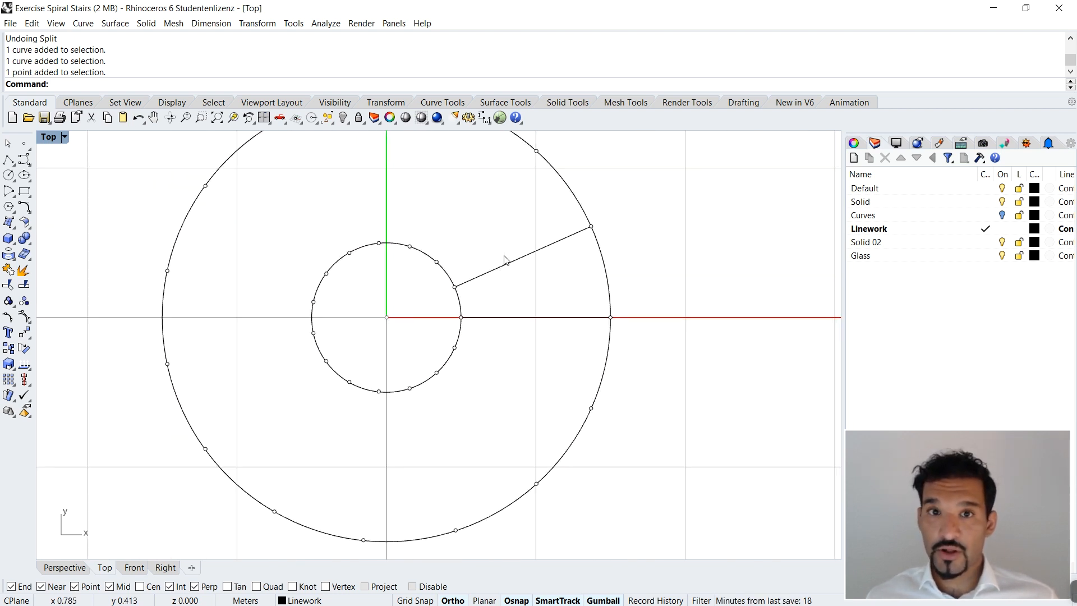
text(ivide)
key(Return)
click(609, 281)
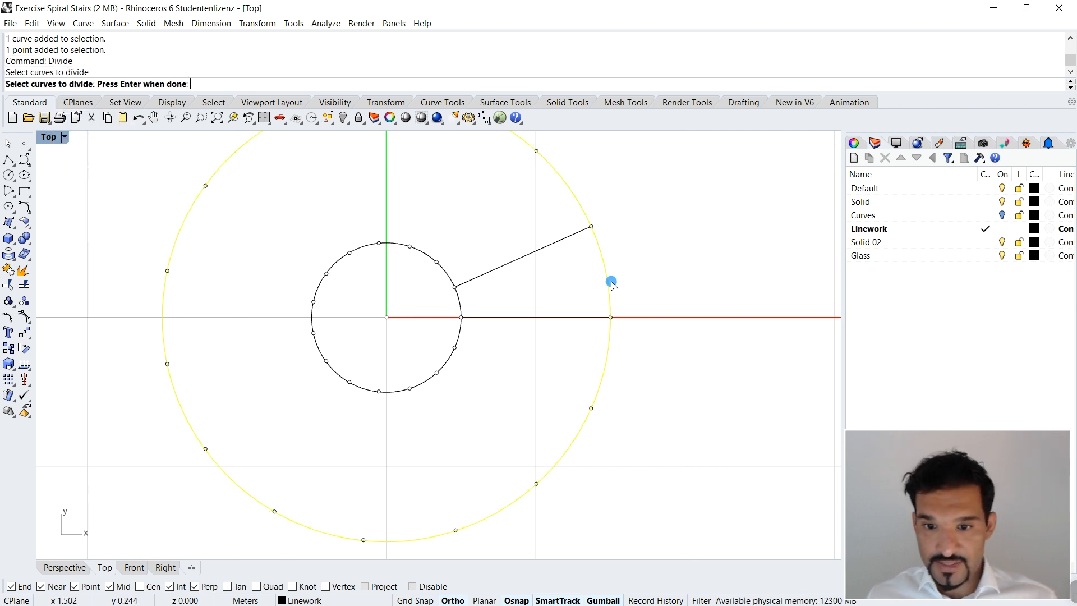
click(460, 301)
key(Return)
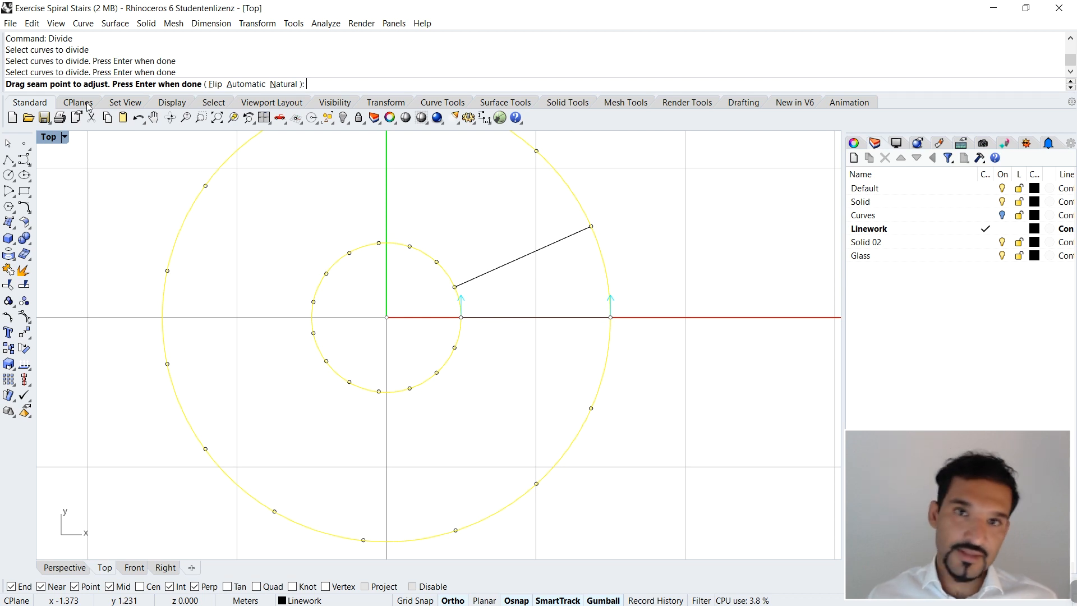
key(Return)
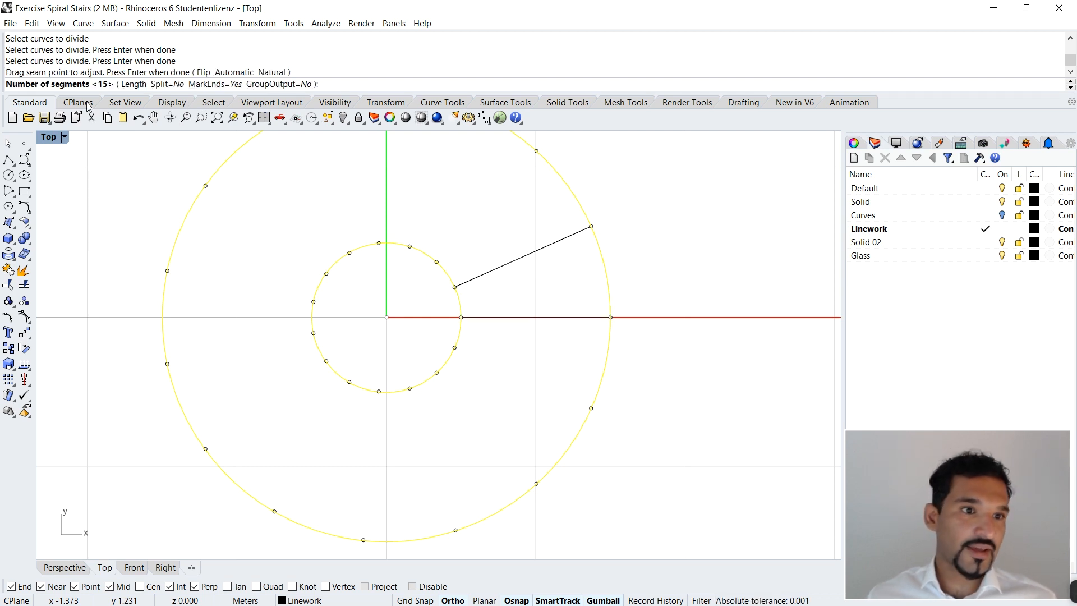
click(167, 84)
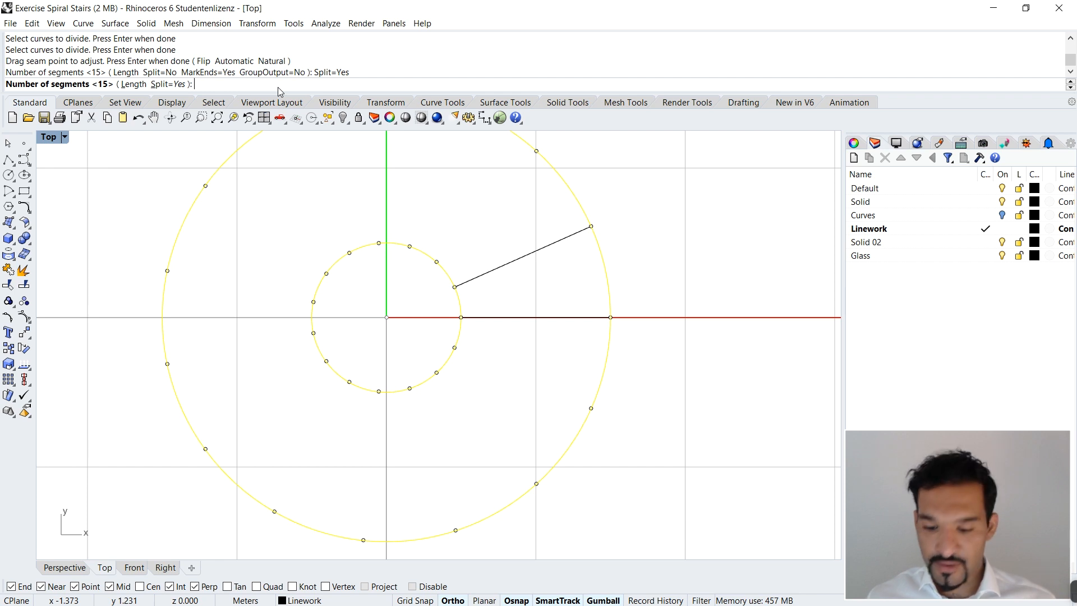
key(Return)
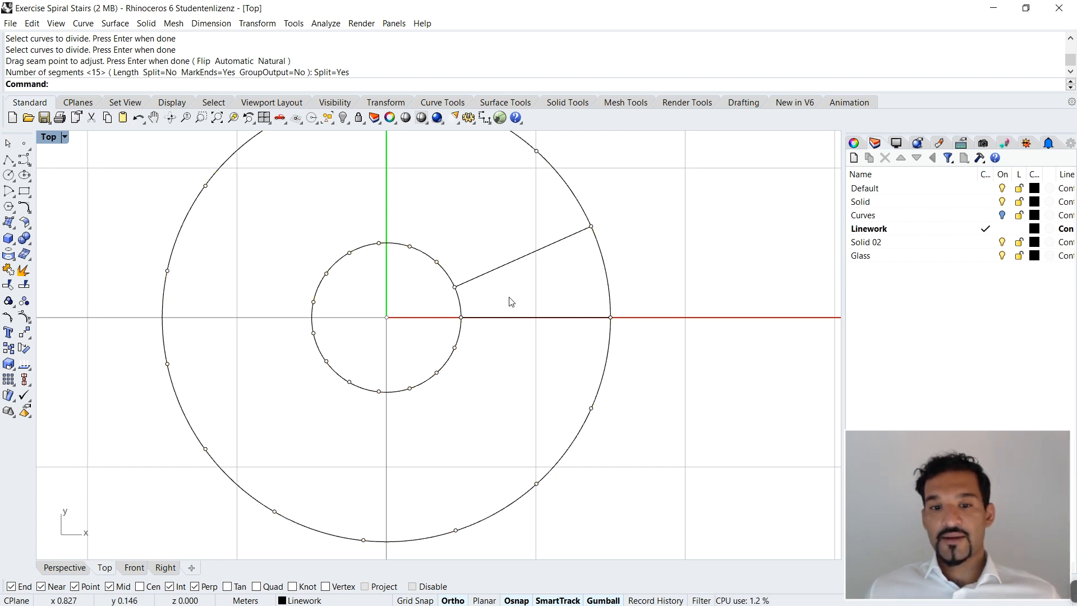
Step: Examine the split circles by selecting individual inner and outer arcs, and clear the selection
click(447, 273)
click(430, 257)
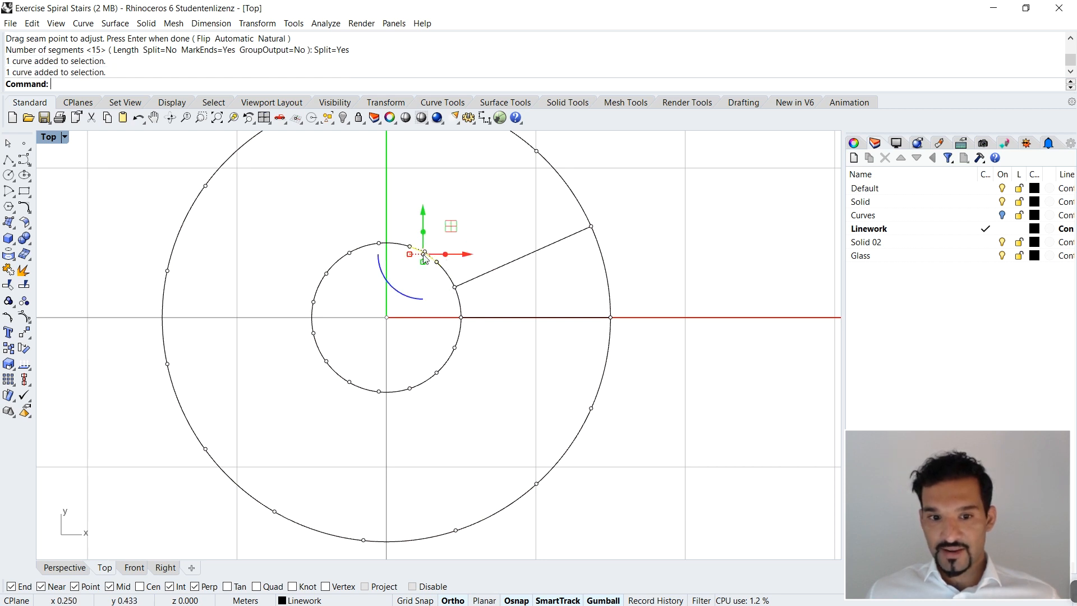
click(401, 246)
click(362, 248)
click(338, 262)
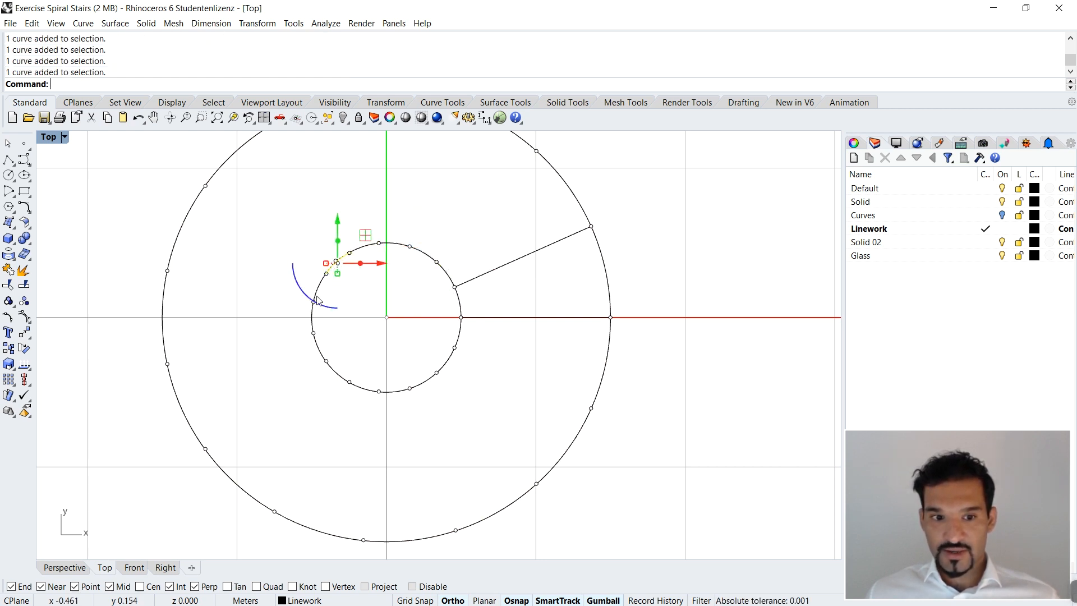
click(318, 319)
click(380, 343)
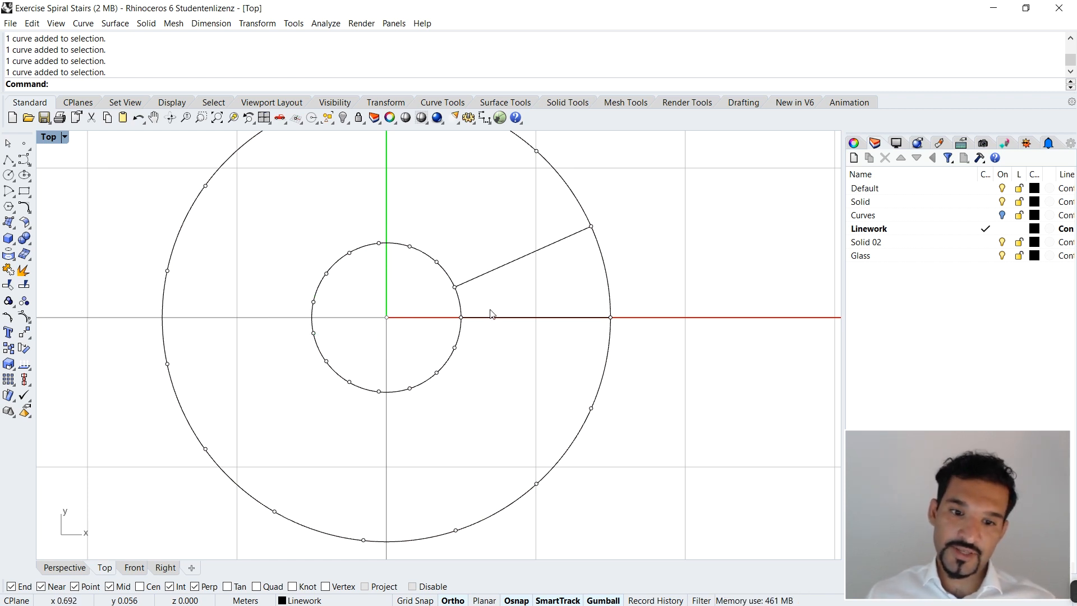
click(460, 300)
click(607, 278)
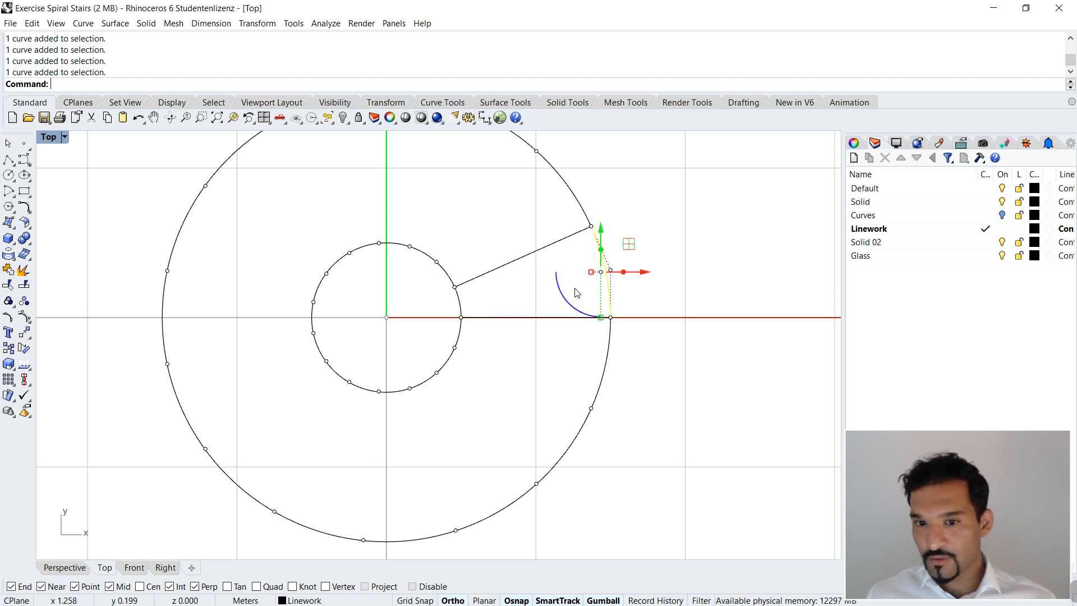
click(559, 284)
click(526, 294)
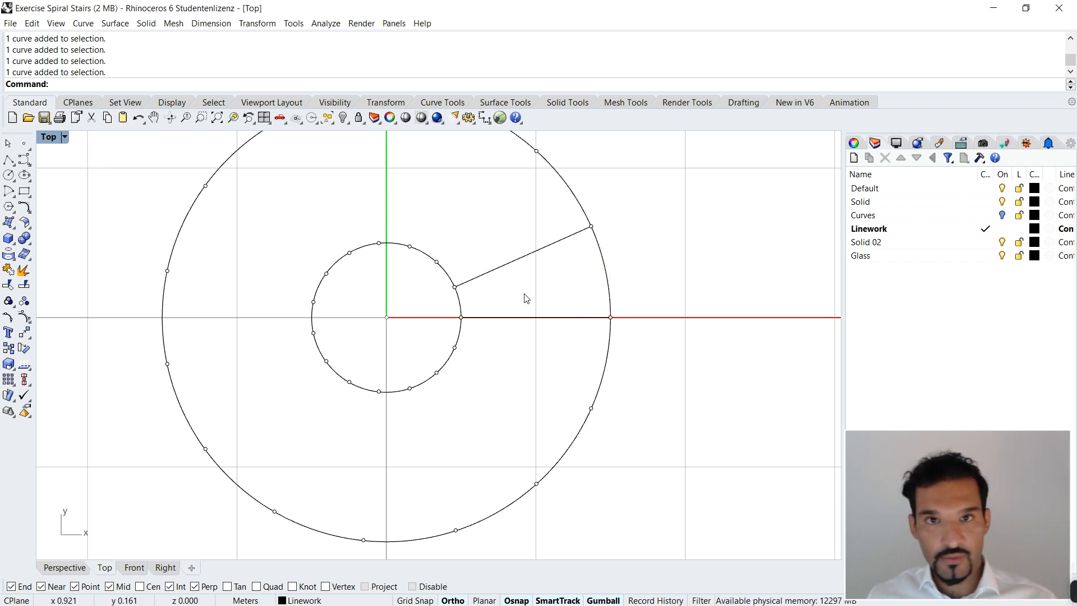
Step: Select all division points with SelPt and delete them
scroll(525, 298, down, 2)
scroll(544, 325, up, 2)
text(SelP)
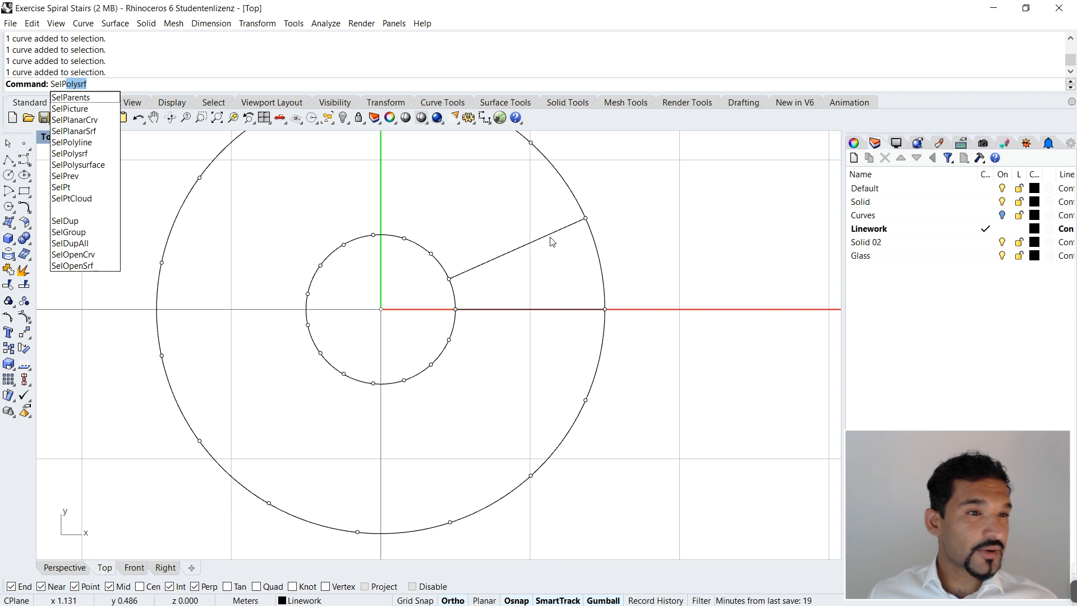
text(t)
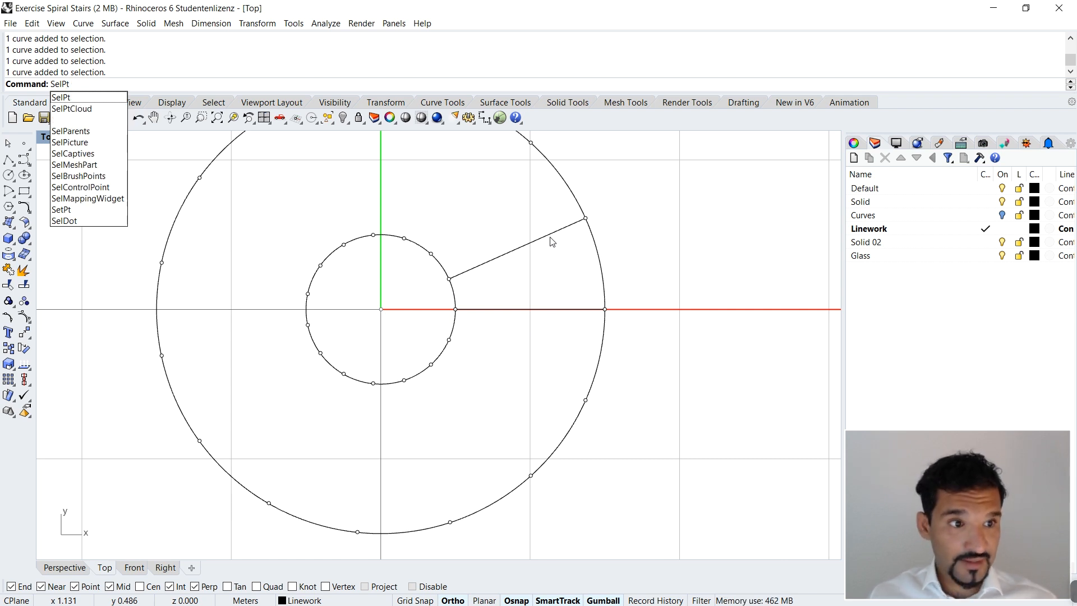
key(Return)
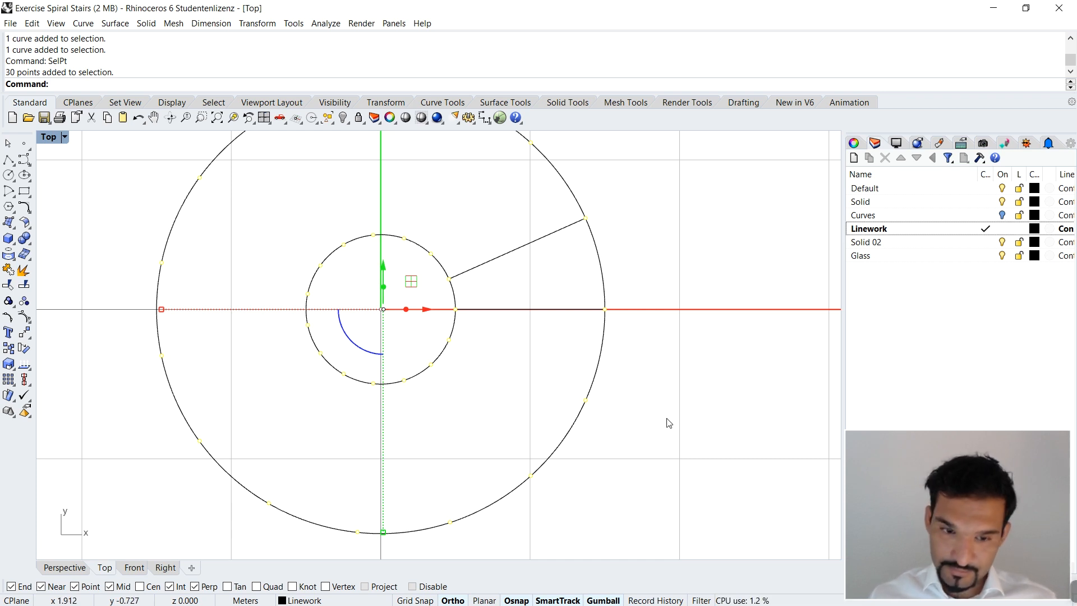
scroll(456, 307, down, 3)
key(Escape)
scroll(452, 305, up, 2)
text(SelPt)
key(Return)
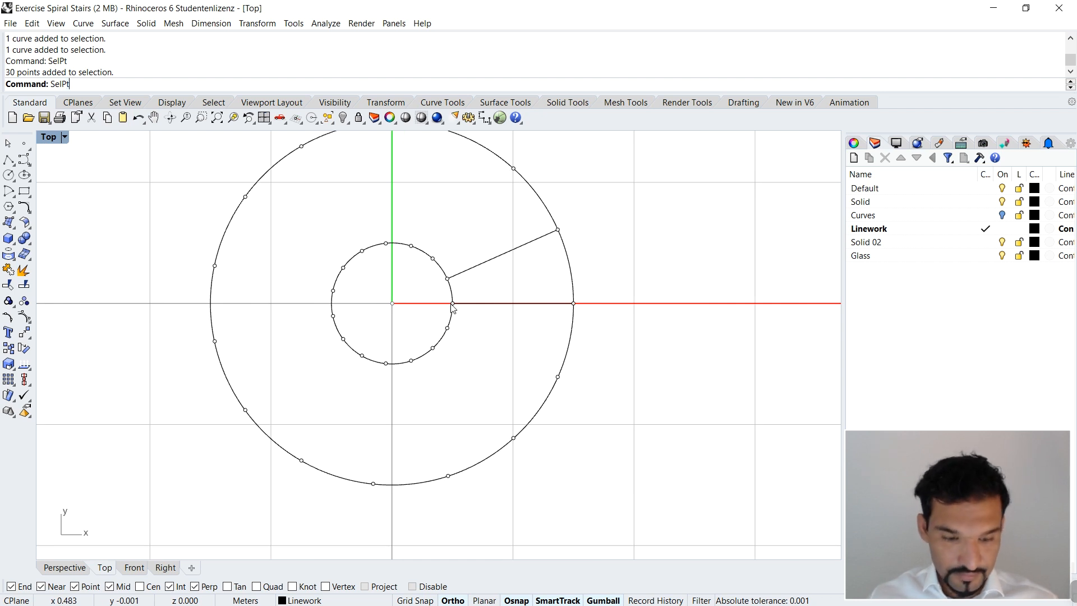
key(Delete)
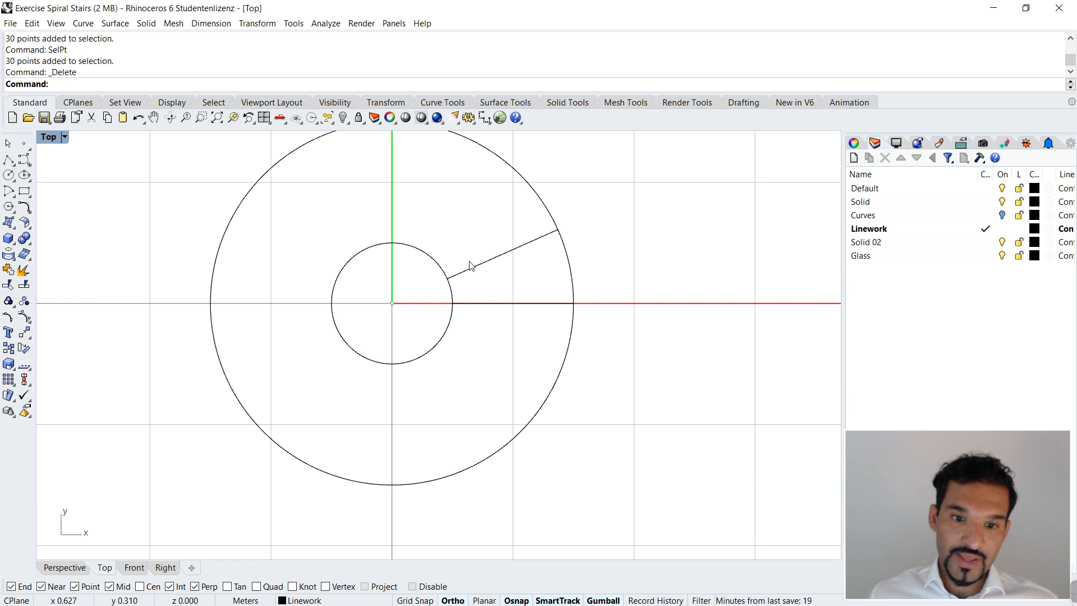
Step: Delete all curves except the two radial lines and the two short arcs between them, using SelCrv and deselecting those four
text(Slcrv)
key(Return)
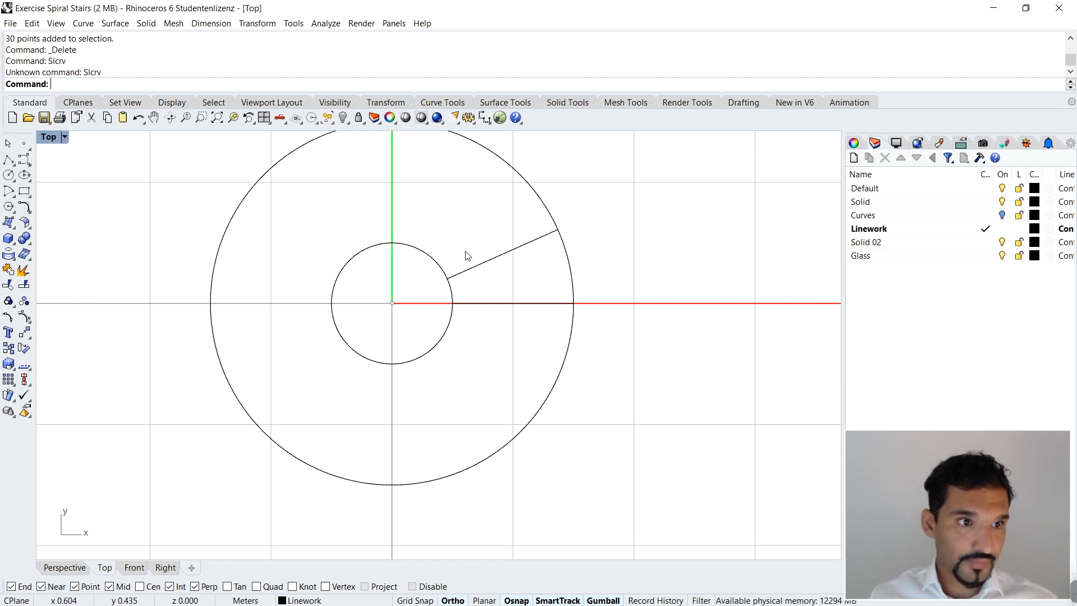
text(SelCrv)
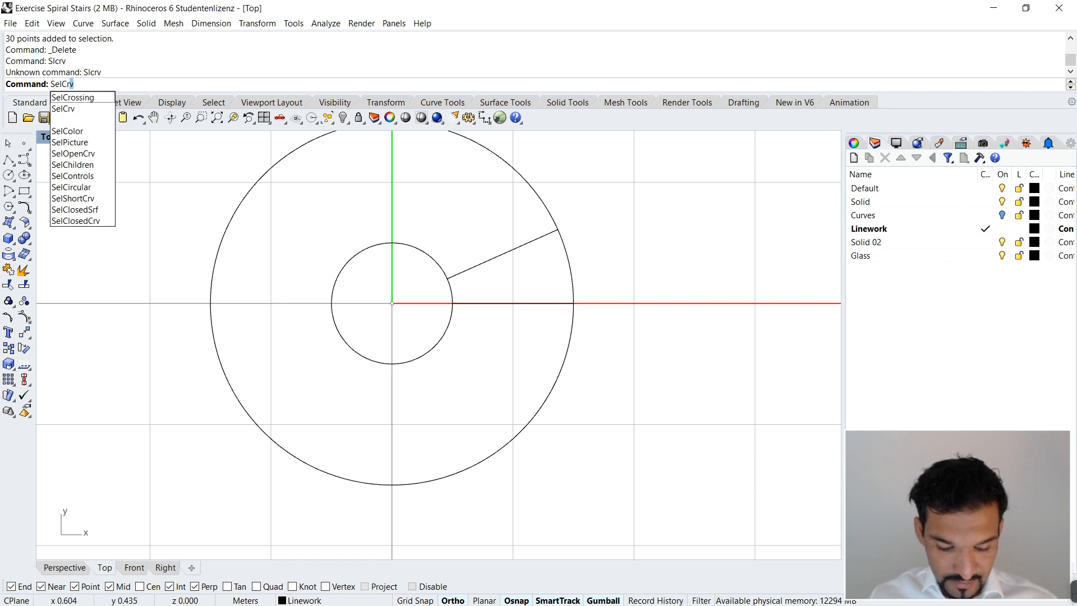
key(Return)
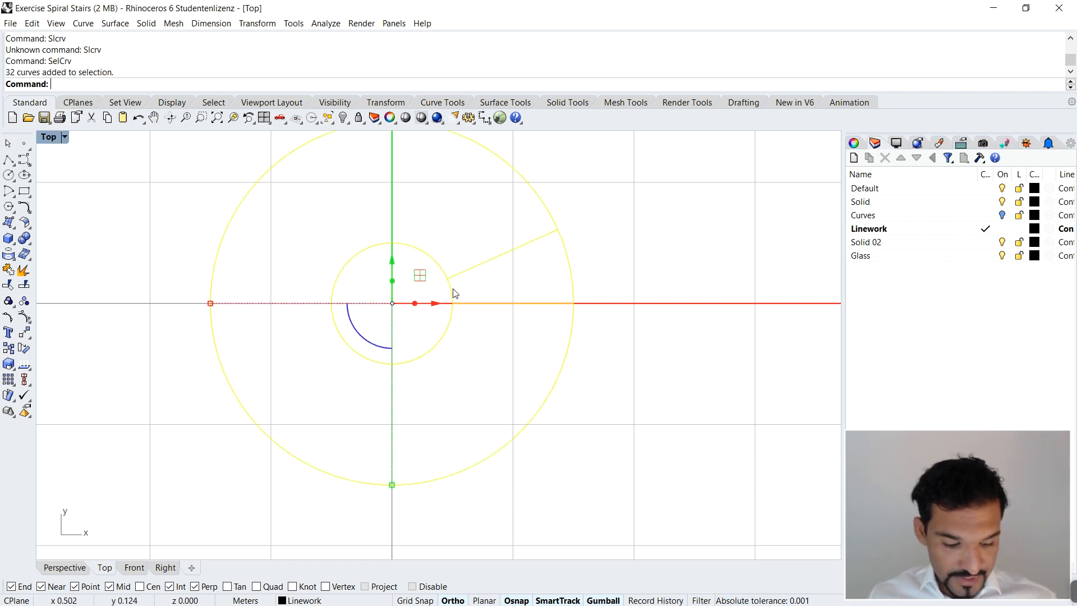
ctrl+click(453, 291)
ctrl+click(474, 267)
ctrl+click(505, 303)
ctrl+click(567, 273)
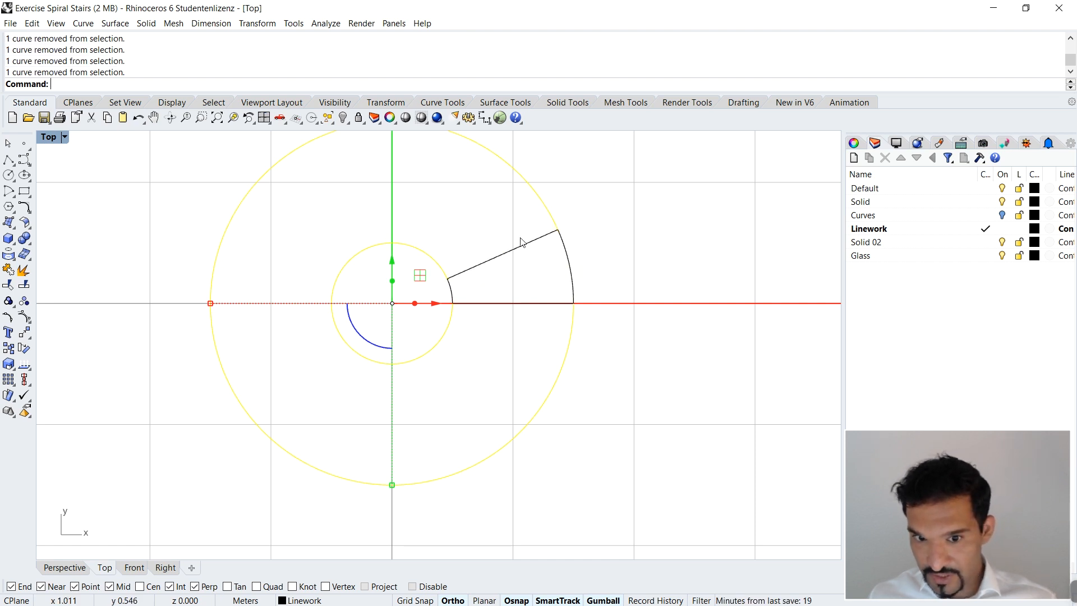
key(Delete)
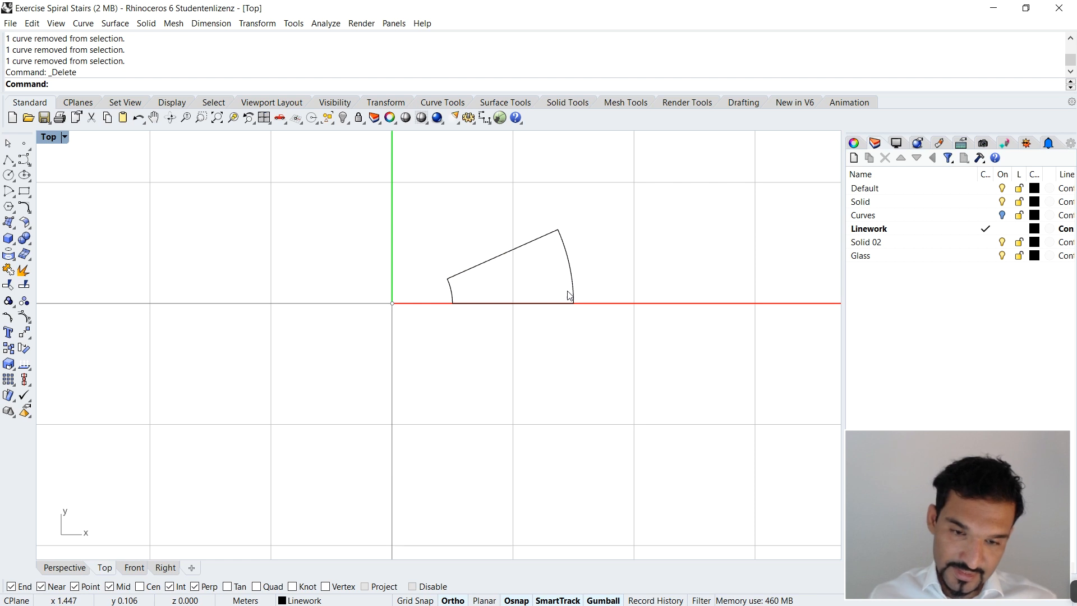
Step: Join the two radial lines and two short arcs into one closed tread outline, and clear the selection
drag(413, 153, 664, 437)
text(join)
key(Return)
key(Escape)
click(567, 250)
key(Escape)
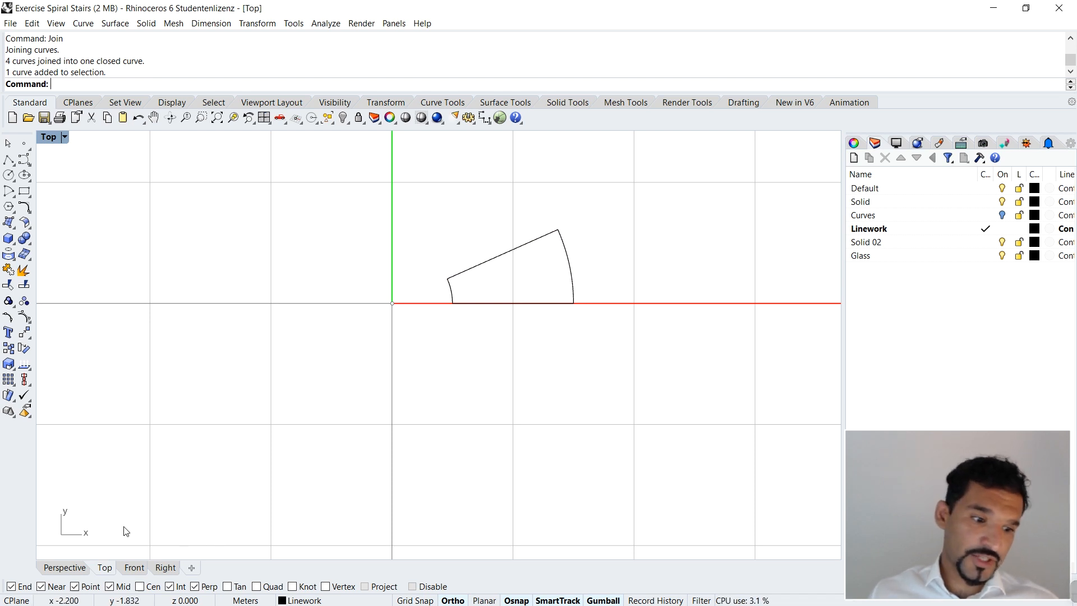
Step: Select the tread outline, view it in the individual viewports and the four-view layout, and return to a maximized Perspective view
click(55, 567)
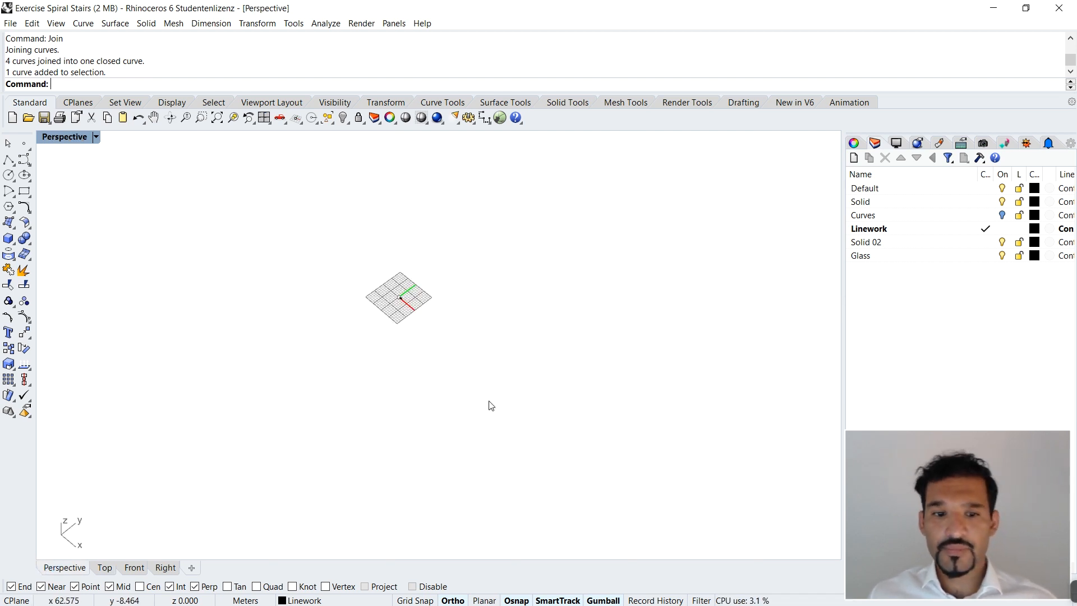
click(380, 289)
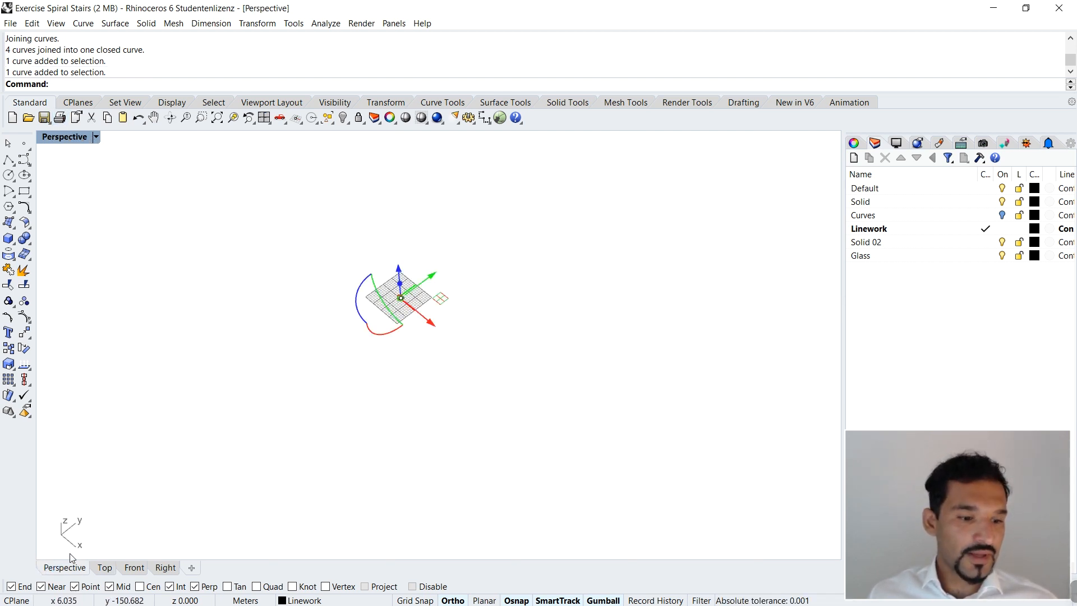
click(105, 568)
click(130, 568)
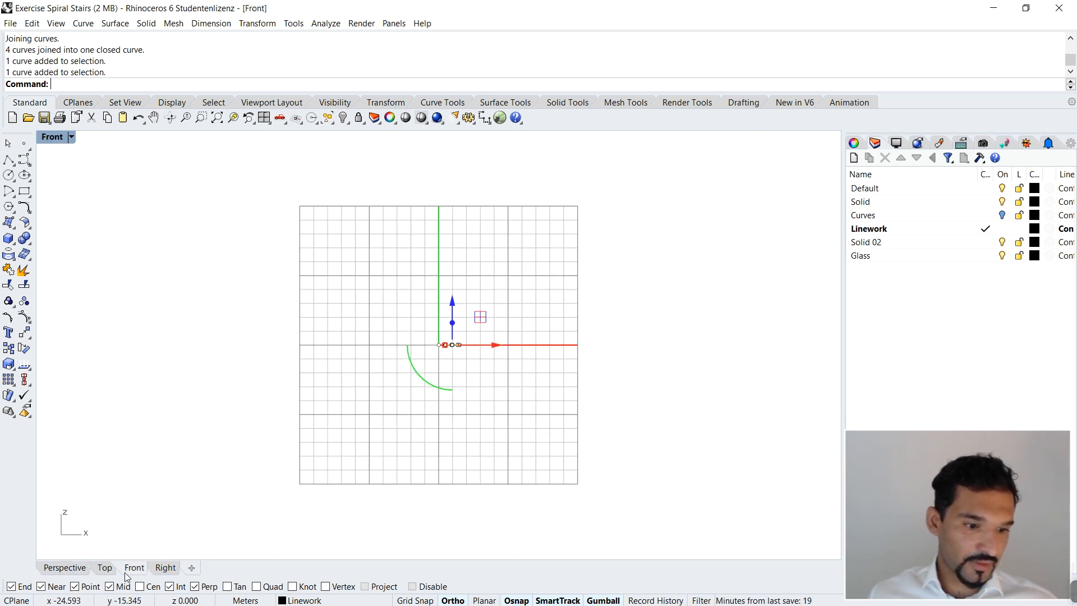
click(73, 568)
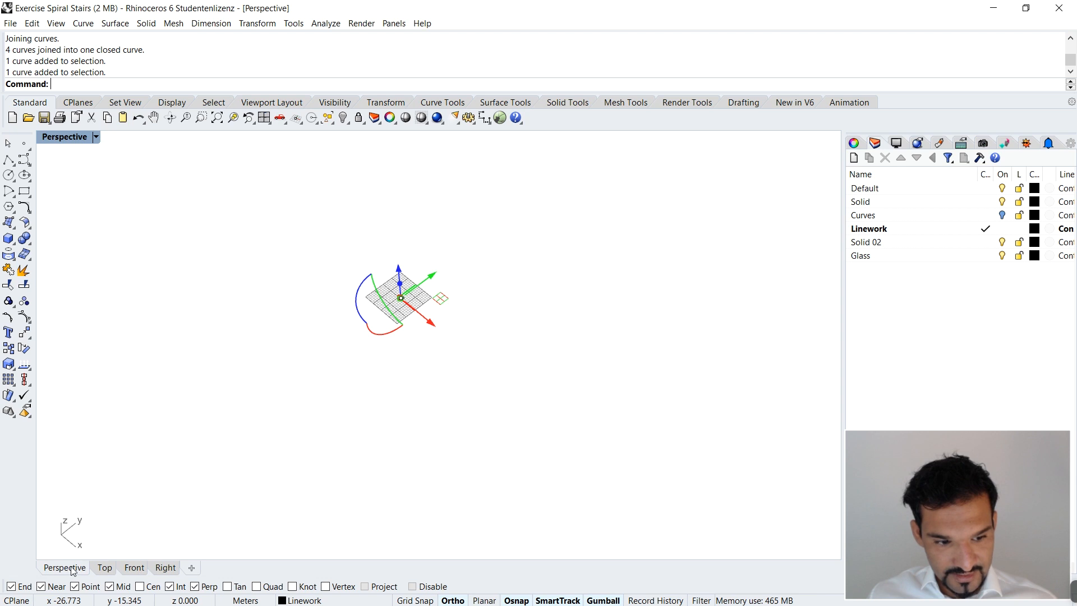
double_click(75, 138)
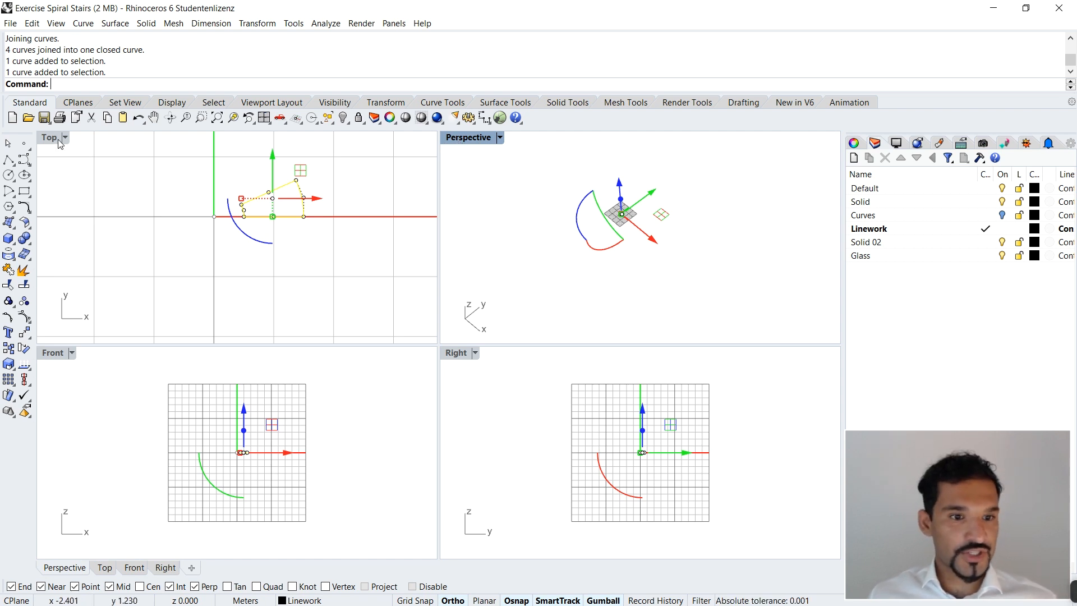
double_click(455, 138)
Step: Examine the tread outline up close around the origin in perspective, and clear its selection
scroll(387, 303, up, 5)
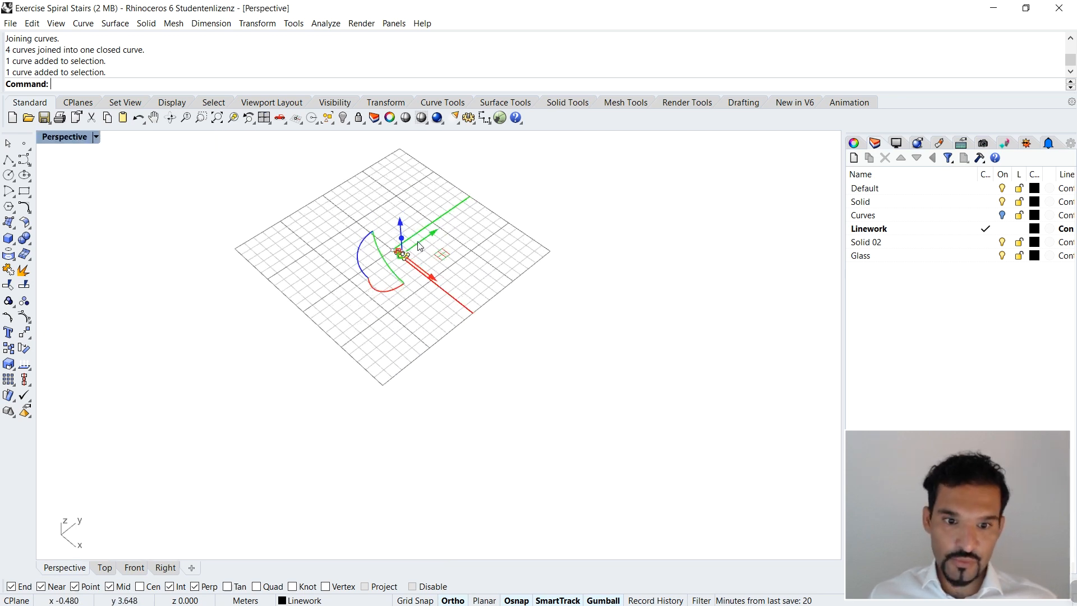
right_drag(376, 306, 405, 281)
scroll(421, 309, down, 8)
click(526, 329)
scroll(428, 297, up, 8)
scroll(487, 288, down, 2)
right_drag(456, 279, 480, 285)
scroll(361, 309, up, 4)
right_drag(361, 308, 364, 320)
scroll(400, 305, up, 4)
scroll(401, 322, down, 4)
right_drag(504, 381, 494, 367)
scroll(508, 382, down, 5)
scroll(435, 284, up, 5)
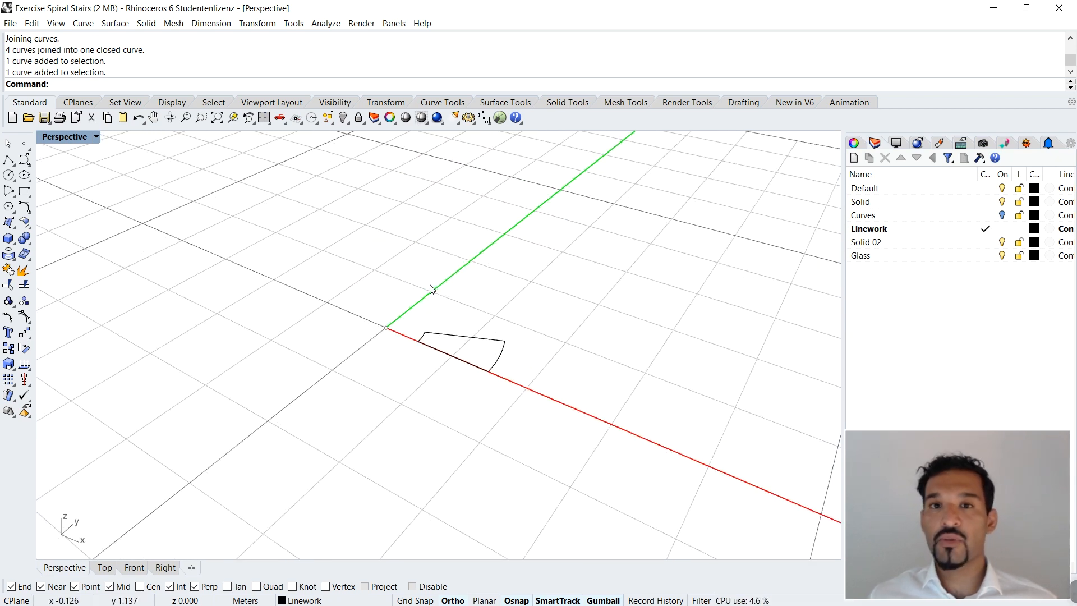
right_drag(507, 368, 454, 353)
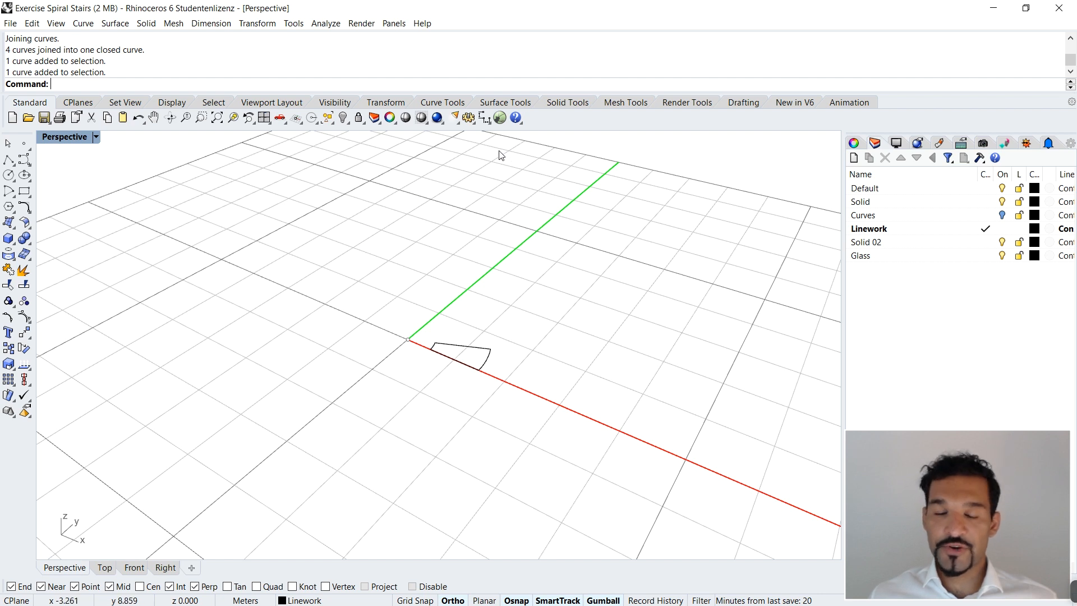
Step: Start a polar array of the closed tread outline centred on the origin with 15 items
text(Array)
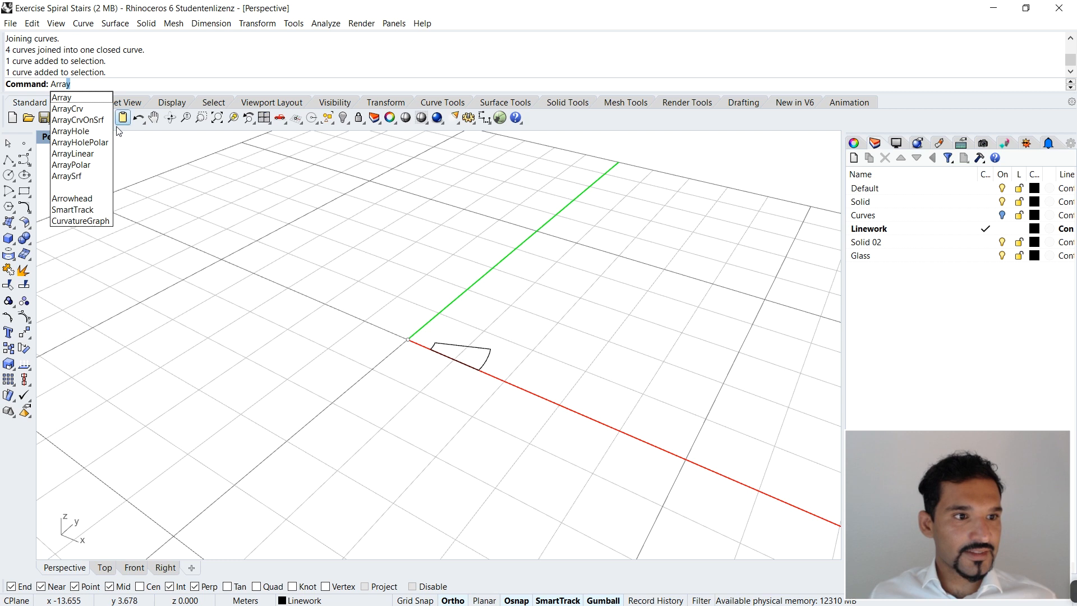
click(87, 170)
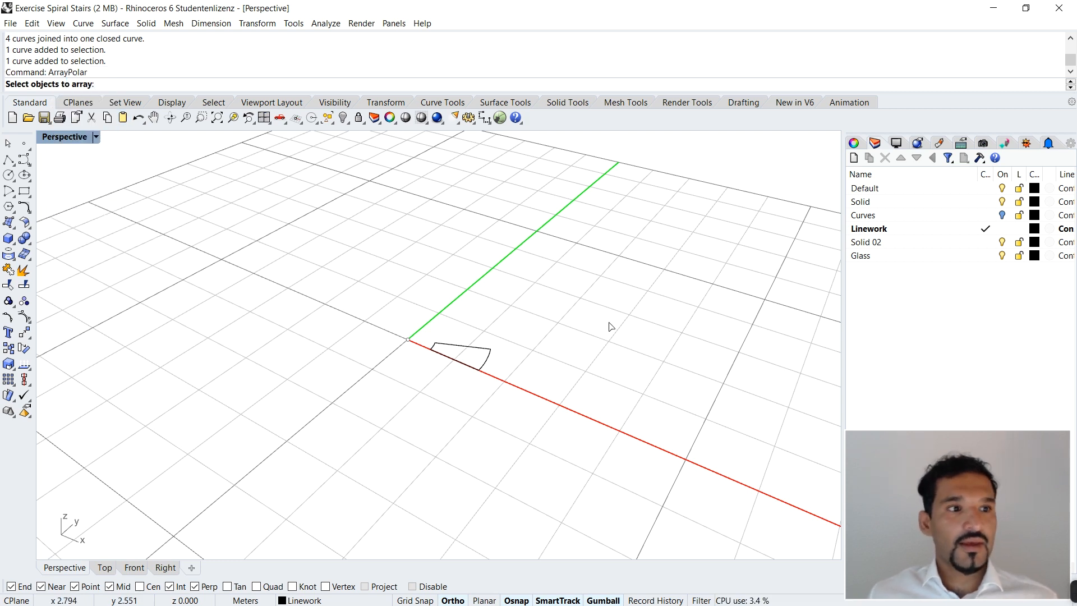
click(490, 356)
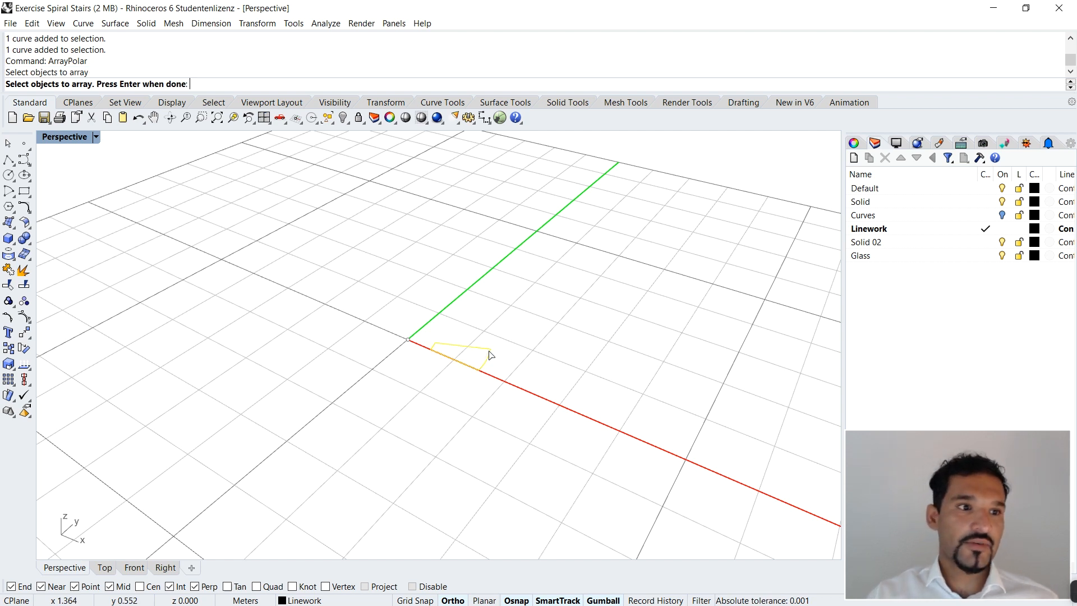
key(Return)
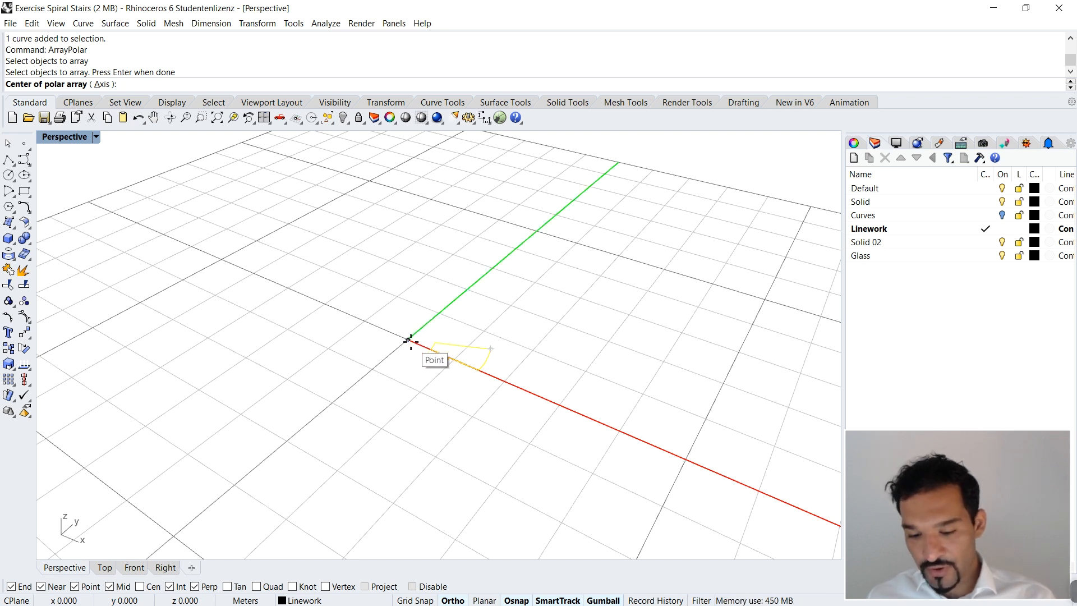
text(0)
key(Return)
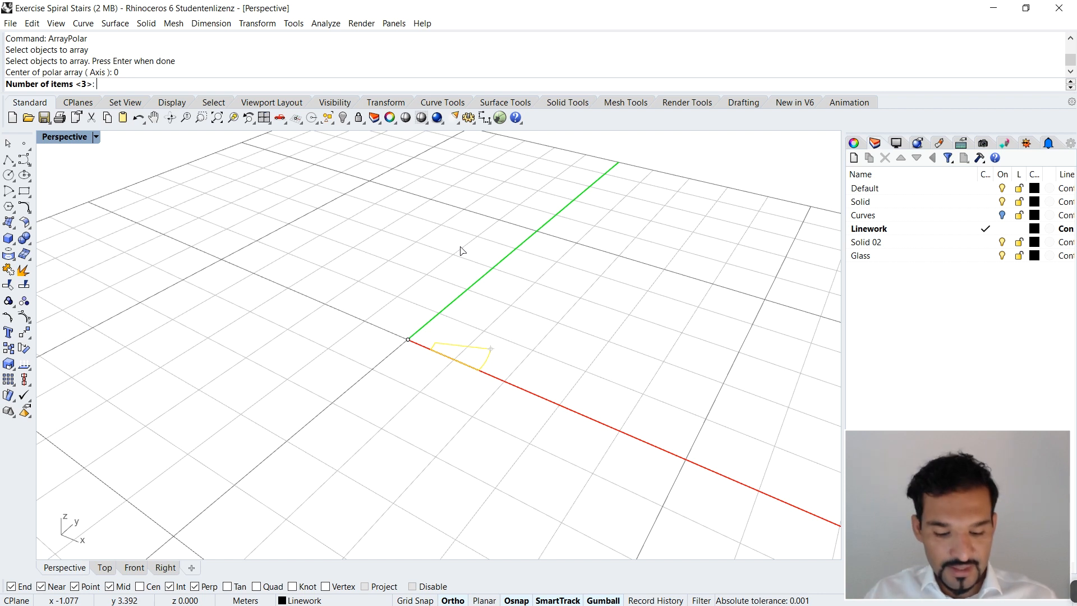
text(5)
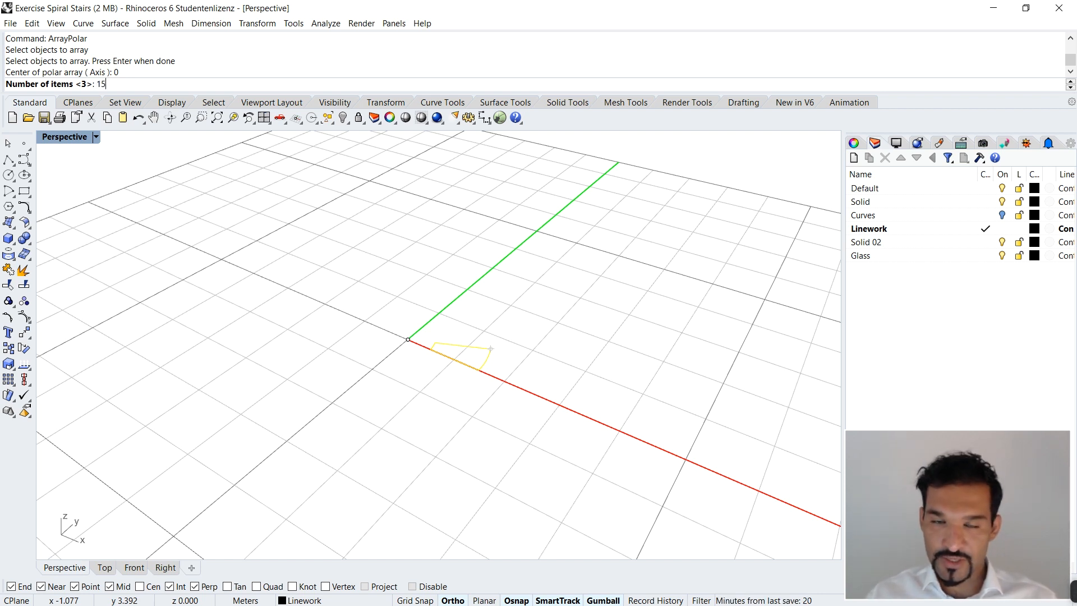
key(Return)
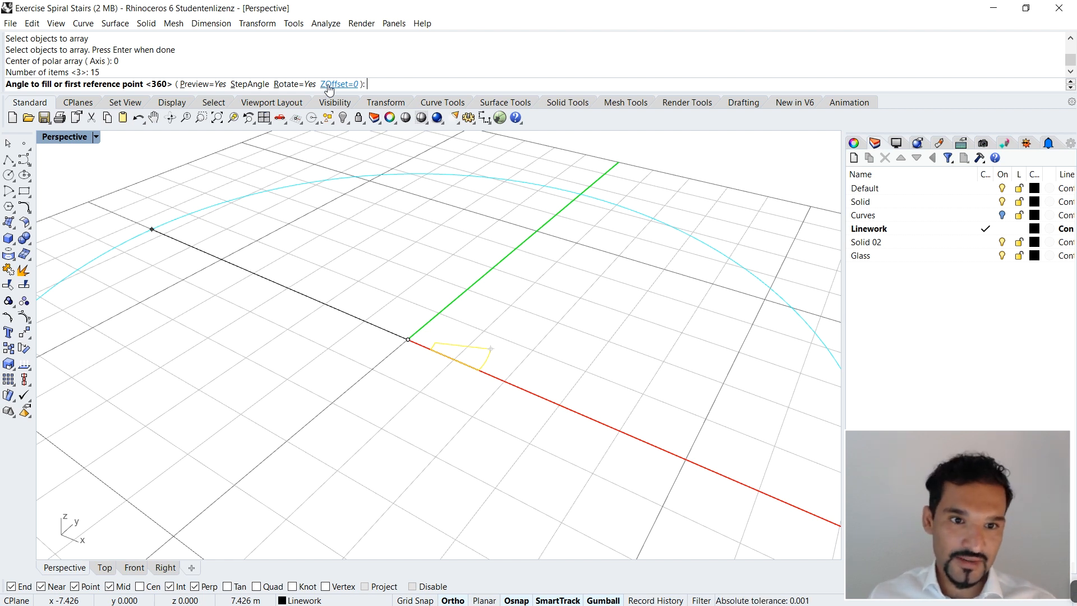
Step: Set the polar array's Z offset to 0.25, fill the full 360 degrees, and accept the array
click(327, 85)
text(.26)
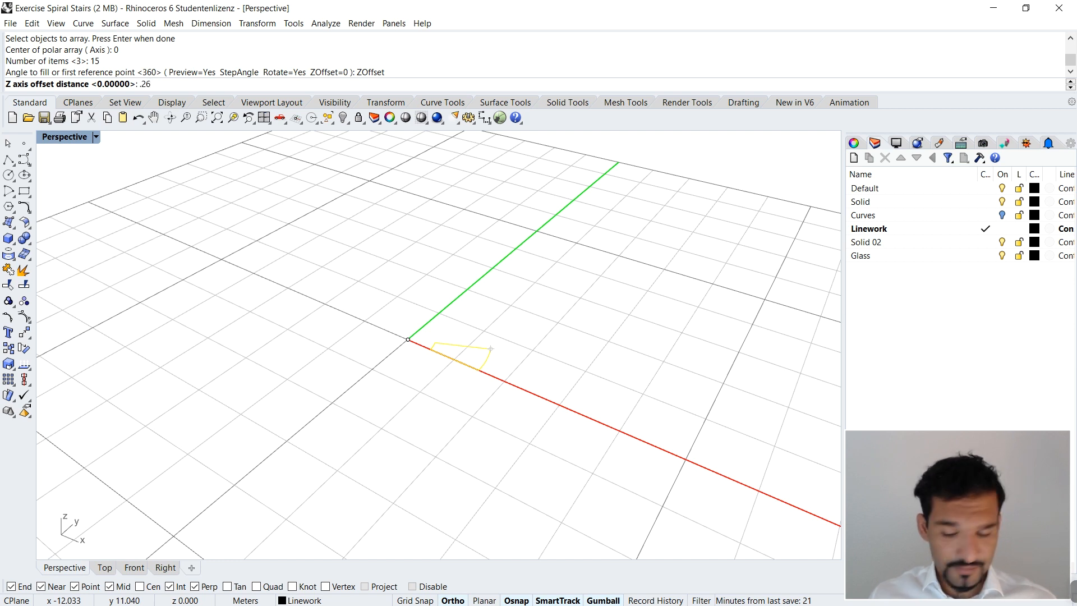
key(BackSpace)
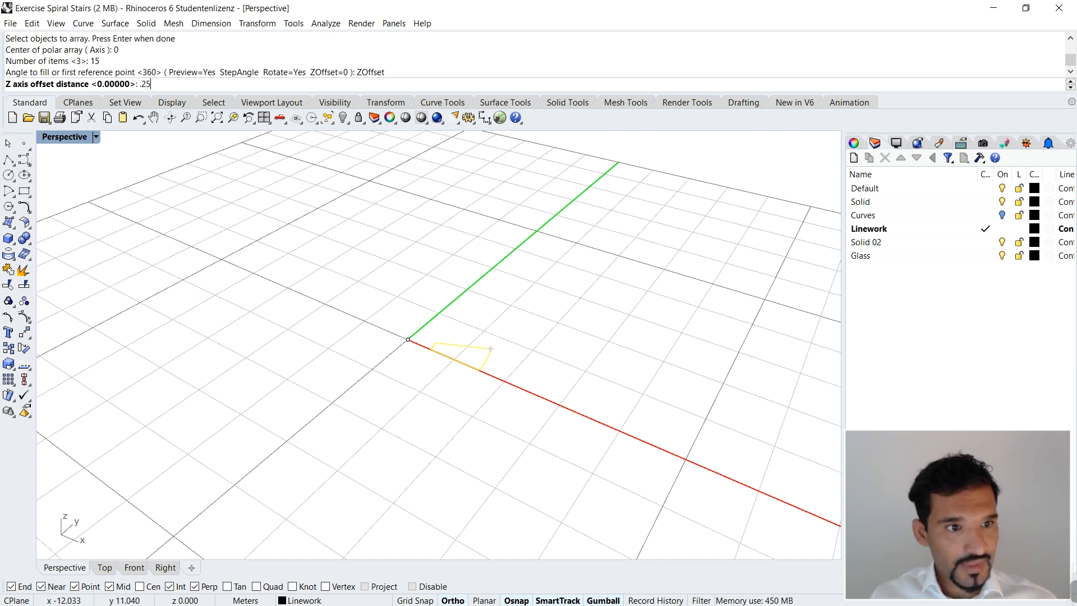
key(Return)
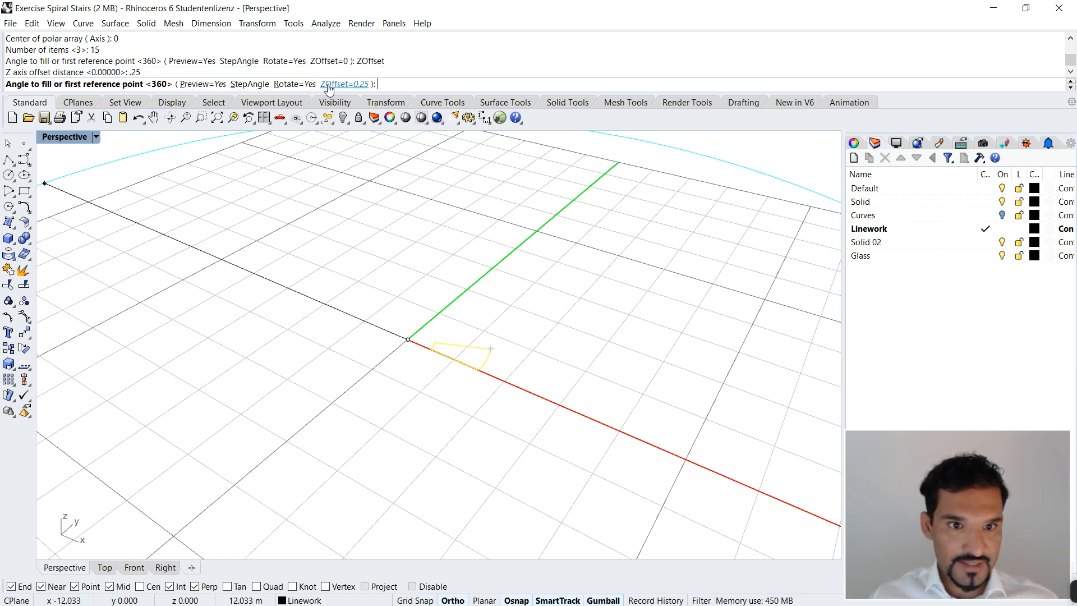
scroll(517, 277, down, 2)
scroll(517, 278, down, 3)
scroll(487, 258, up, 3)
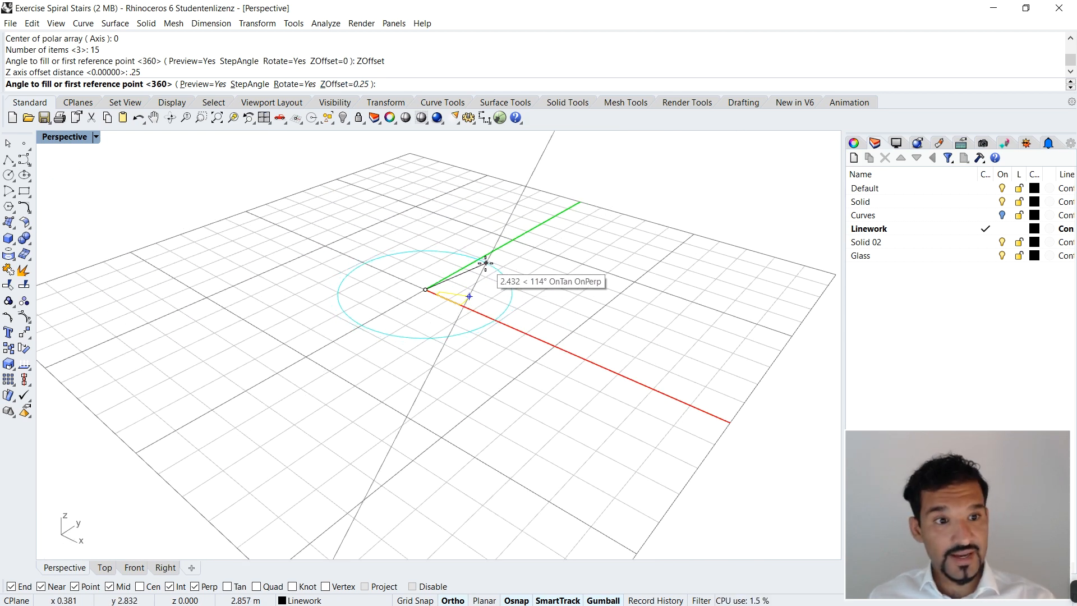
key(Return)
scroll(496, 241, down, 3)
scroll(479, 250, up, 4)
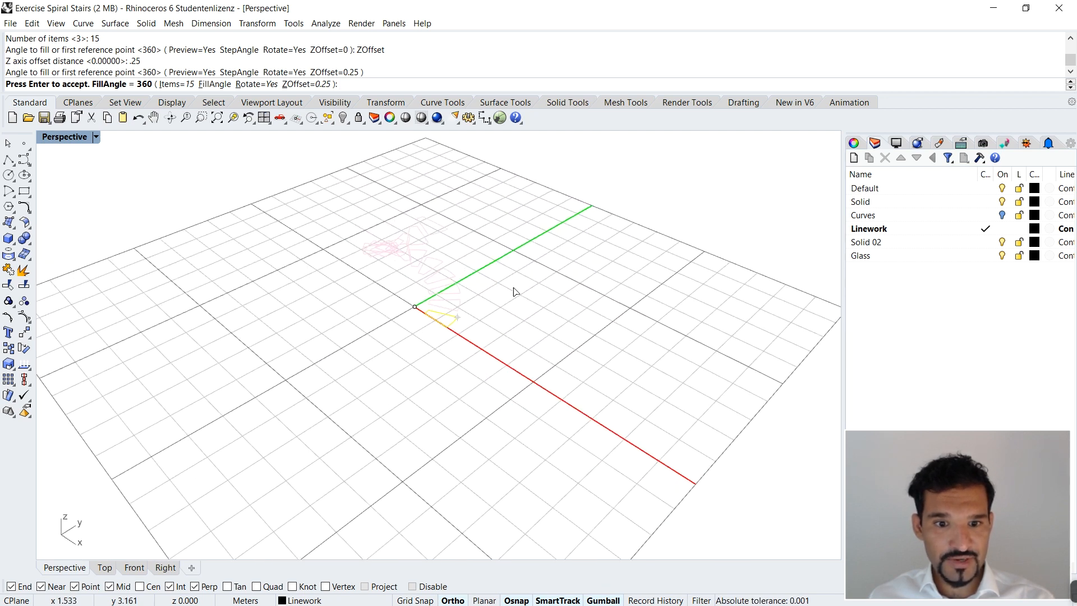
key(Return)
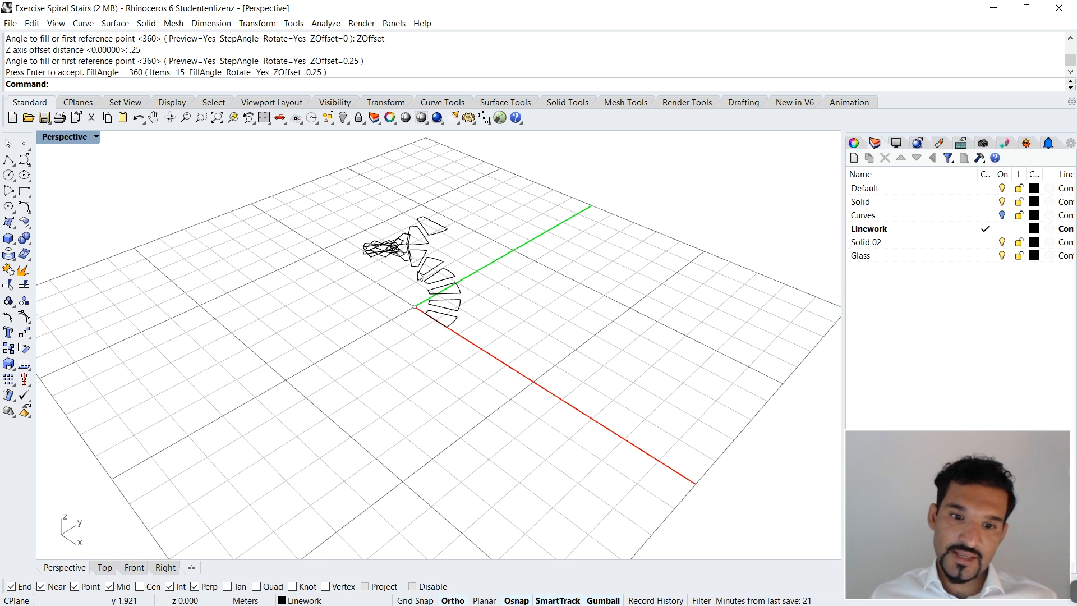
Step: Examine the arrayed tread outlines from several perspective angles and in the Top view, returning to the Perspective view
right_drag(488, 329, 499, 250)
right_drag(519, 302, 562, 264)
drag(562, 264, 202, 543)
right_drag(608, 274, 543, 293)
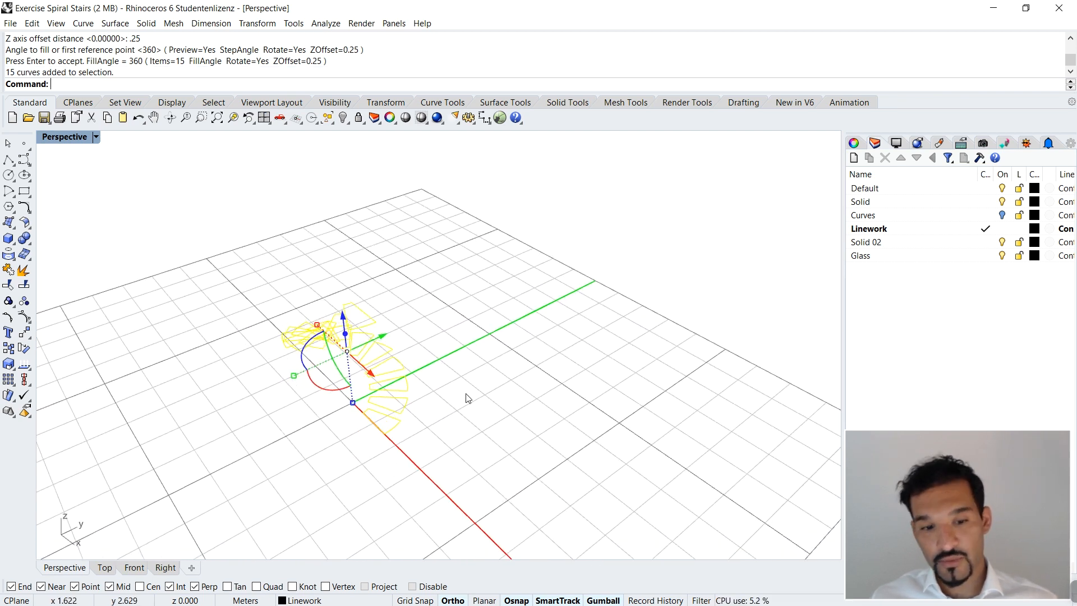
click(465, 396)
right_drag(469, 397, 392, 449)
click(100, 566)
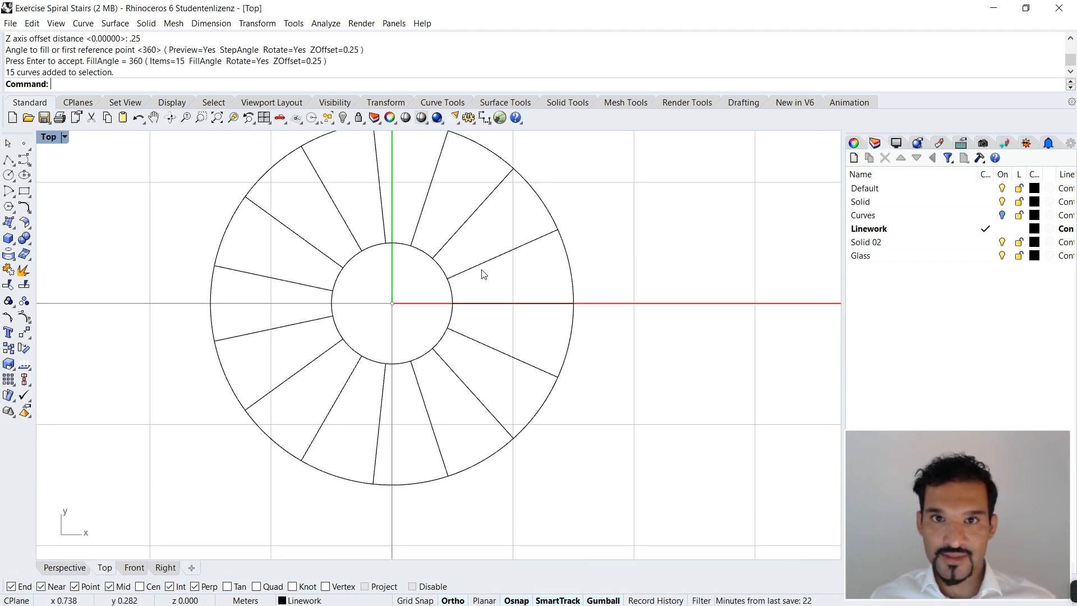
click(64, 567)
right_drag(505, 393, 339, 298)
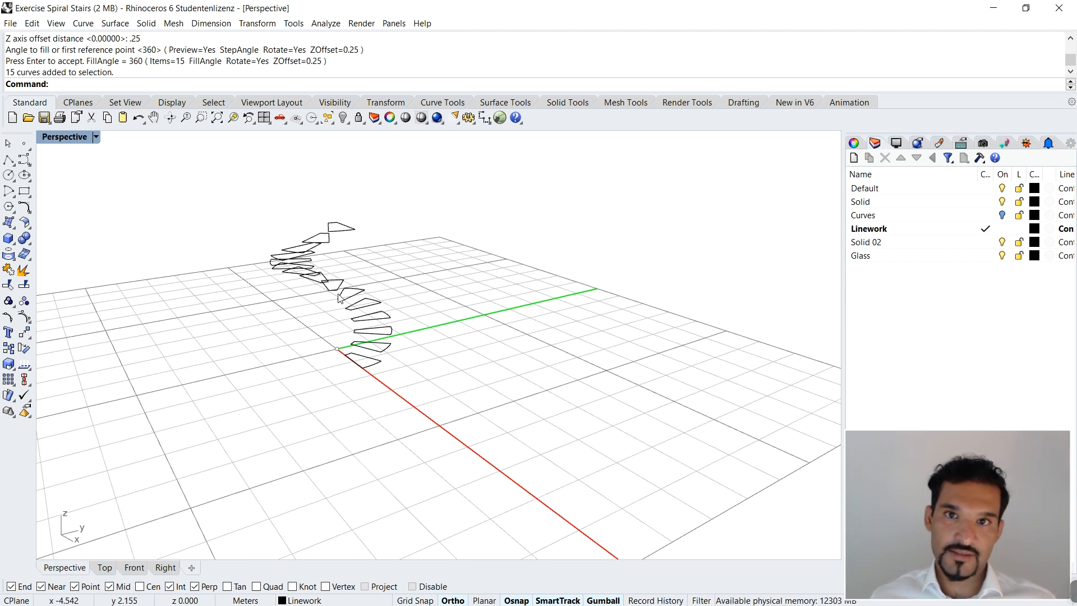
Step: Check that the treads are separate by selecting the uppermost and a lower outline individually, clearing the selection each time
click(337, 234)
click(428, 288)
click(379, 303)
click(467, 310)
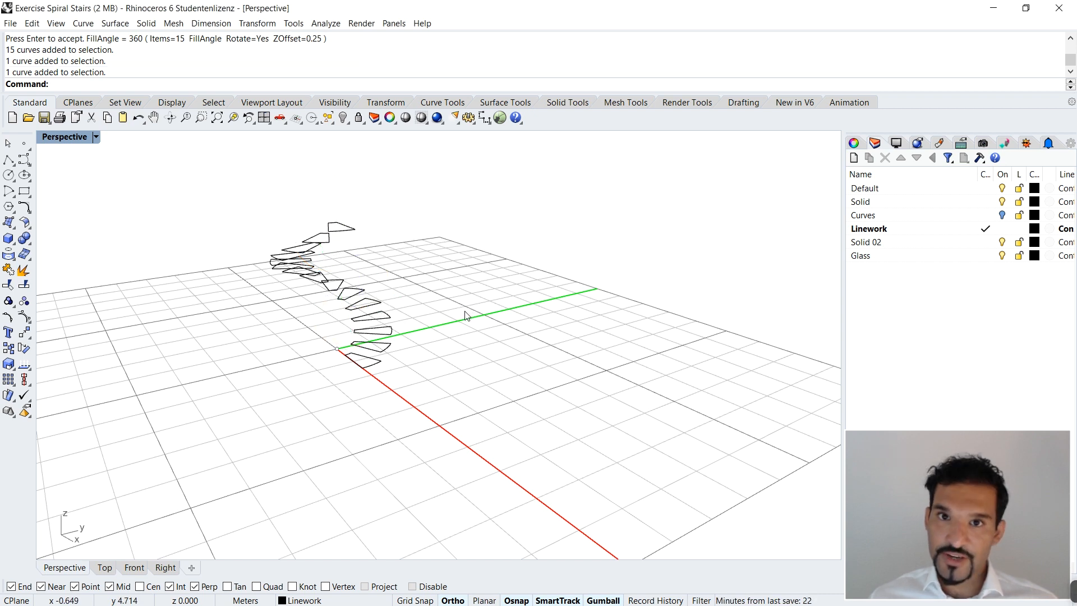
Step: Select all tread outlines with SelCrv, group them, and clear the selection
text(SelCrv)
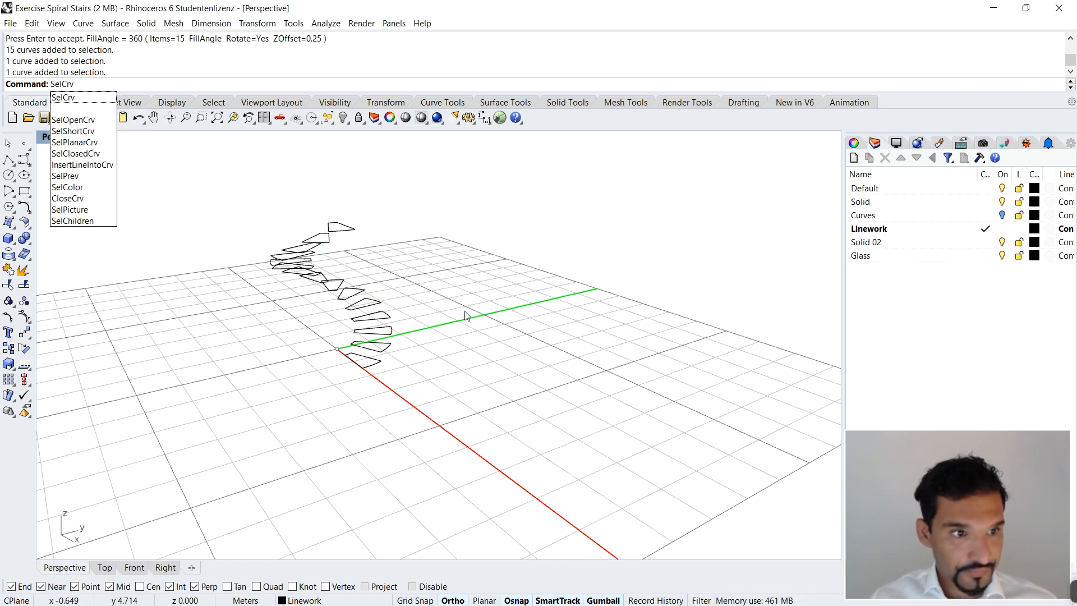
key(Return)
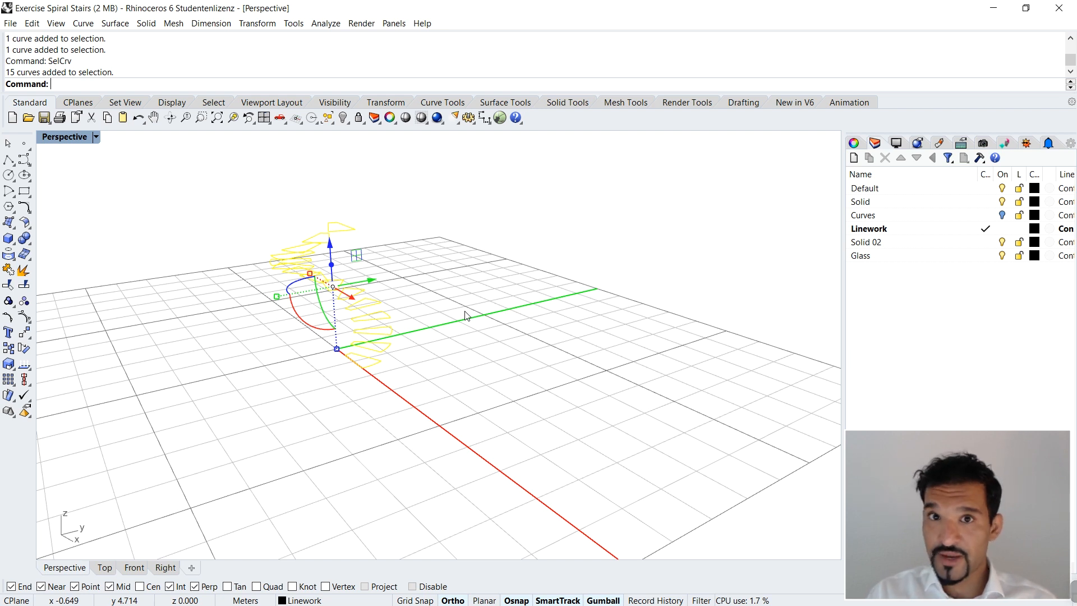
text(Group)
key(Return)
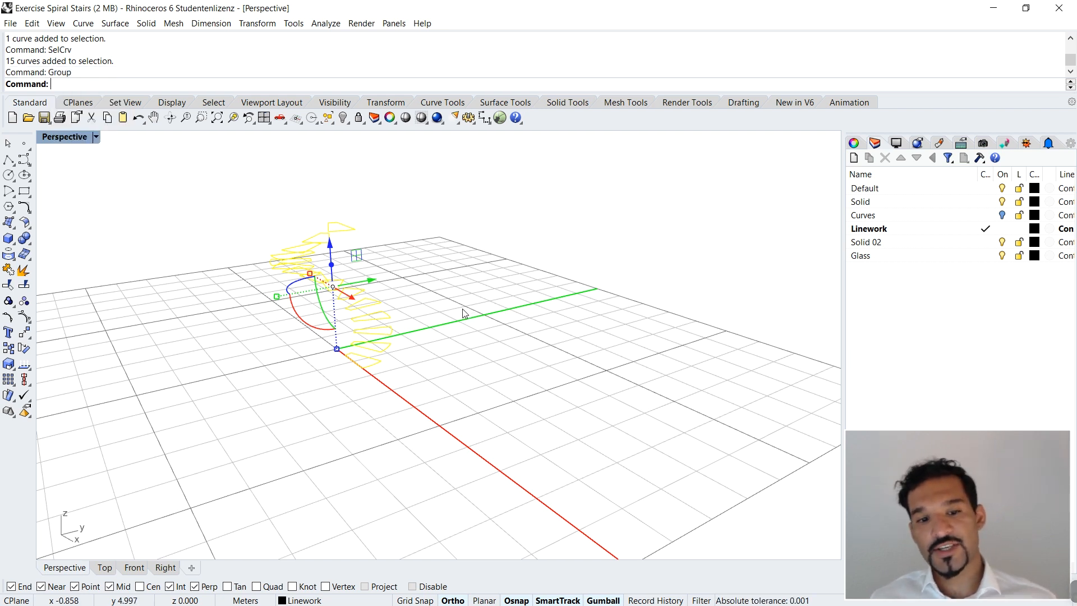
key(Escape)
Step: Check the grouping by picking the group from an upper and a lower tread outline, clearing the selection each time
click(328, 243)
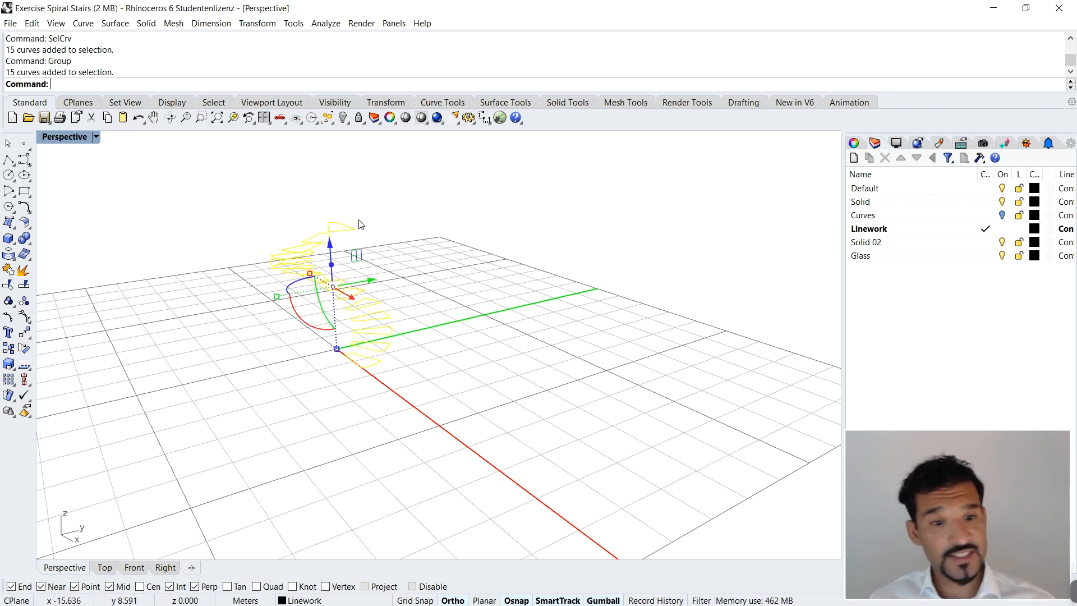
click(407, 235)
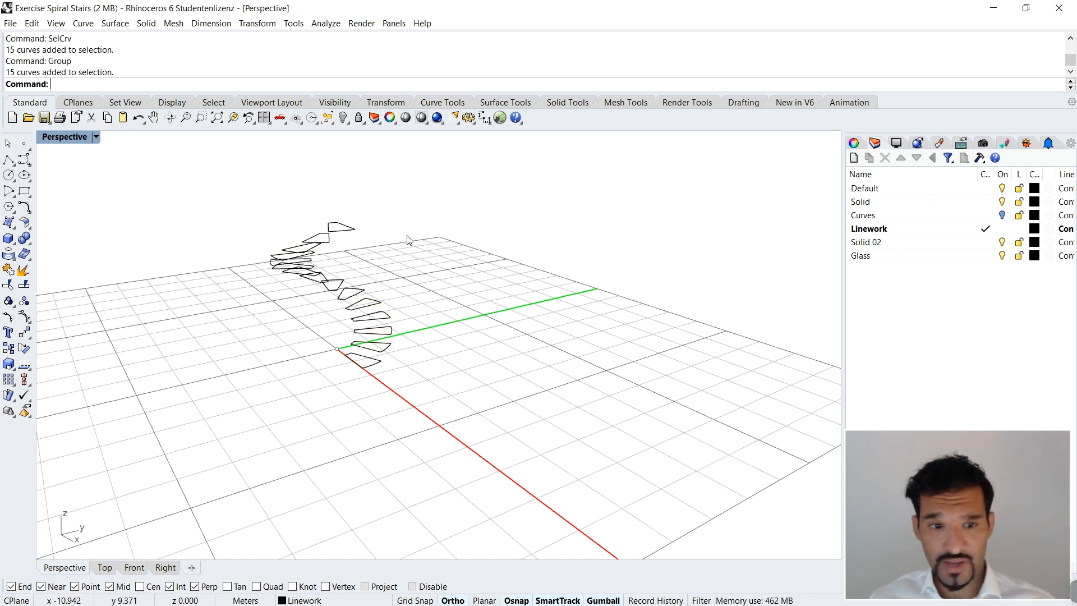
click(387, 316)
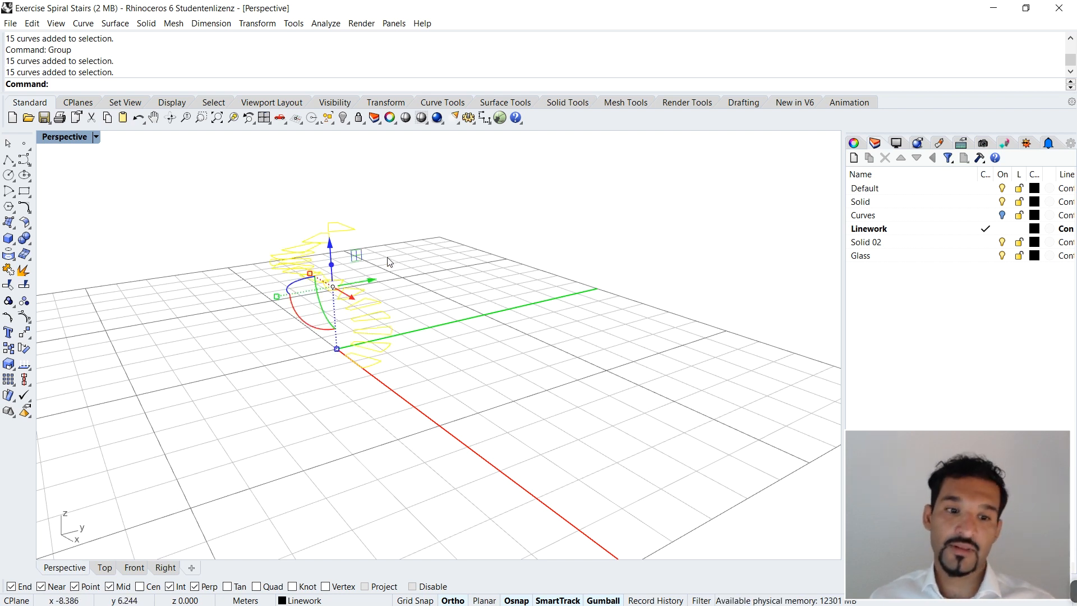
click(405, 250)
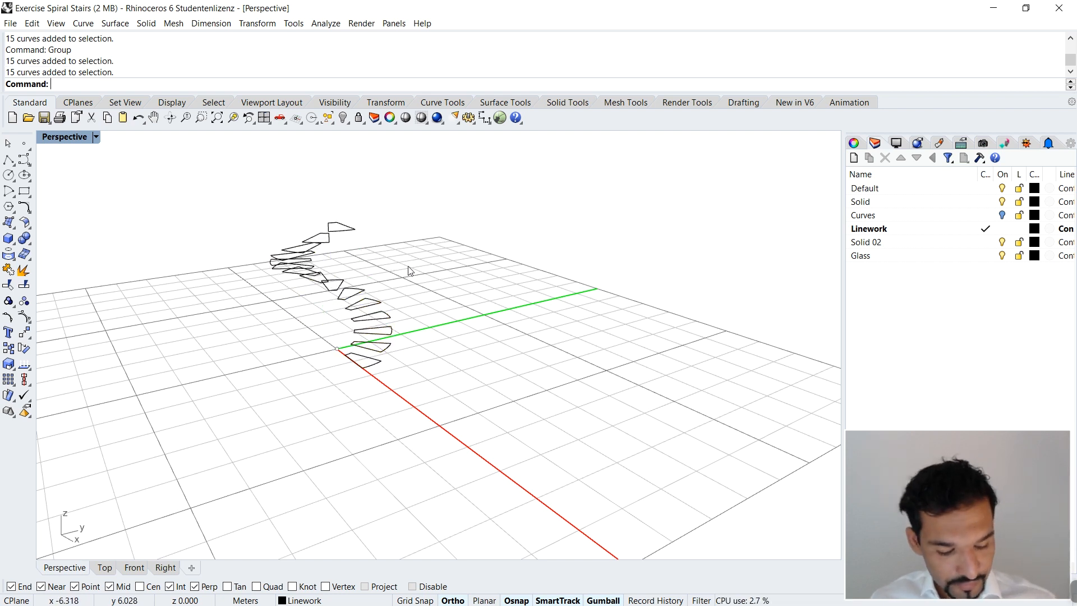
Step: Check sub-selection of a single tread outline inside the group, compare it with selecting the whole group, and clear the selection
scroll(366, 296, up, 5)
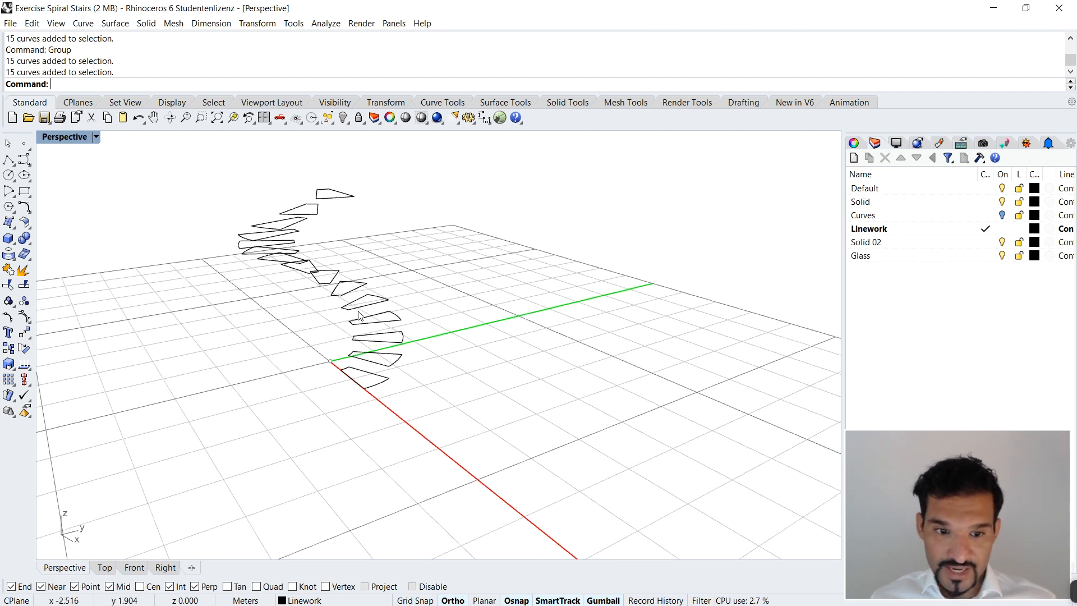
scroll(411, 335, up, 3)
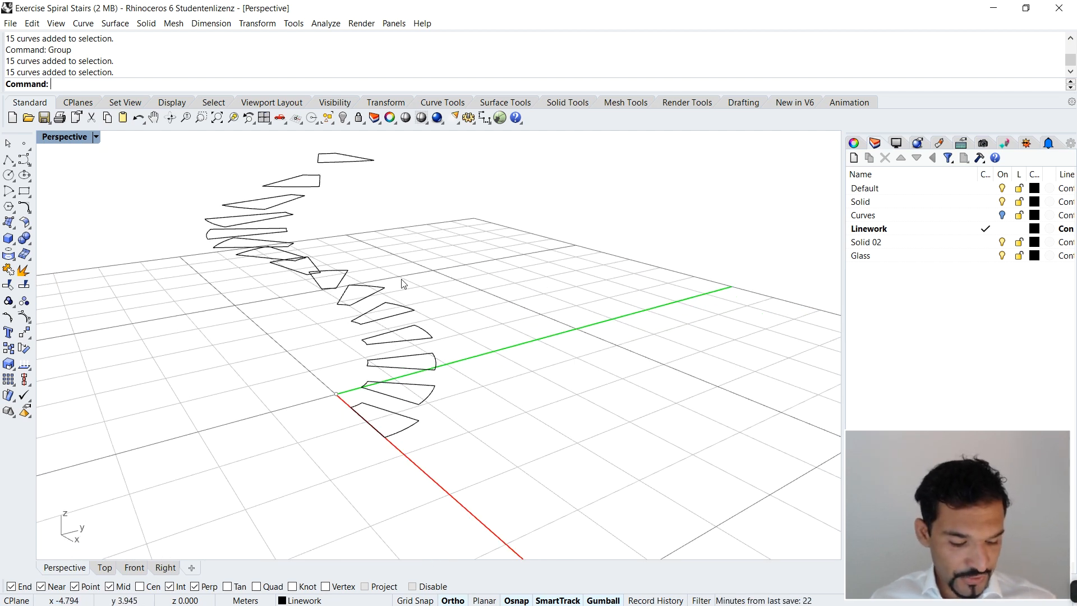
click(397, 316)
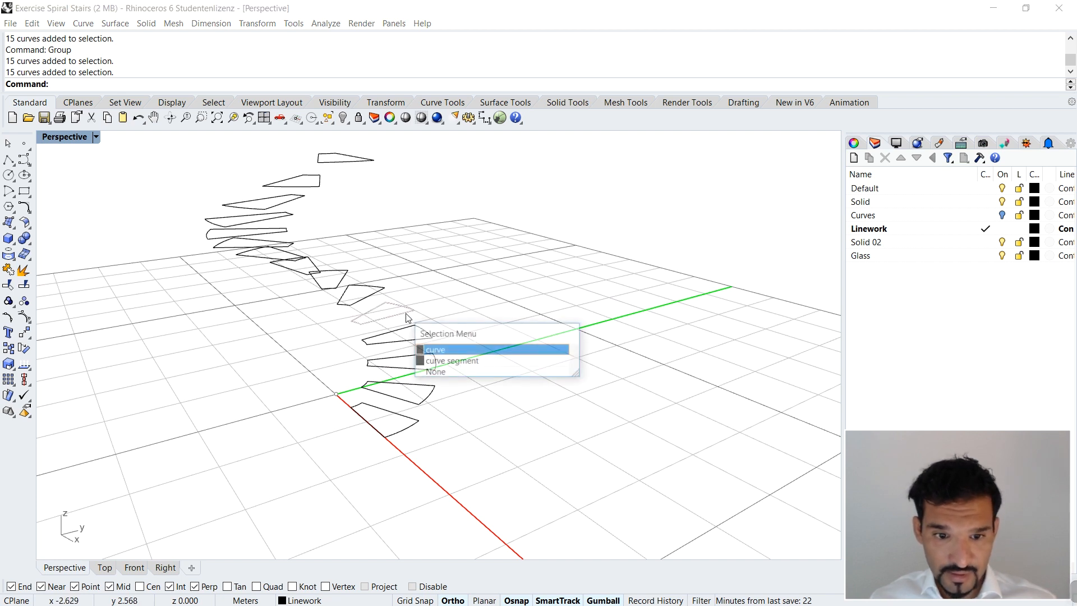
click(478, 241)
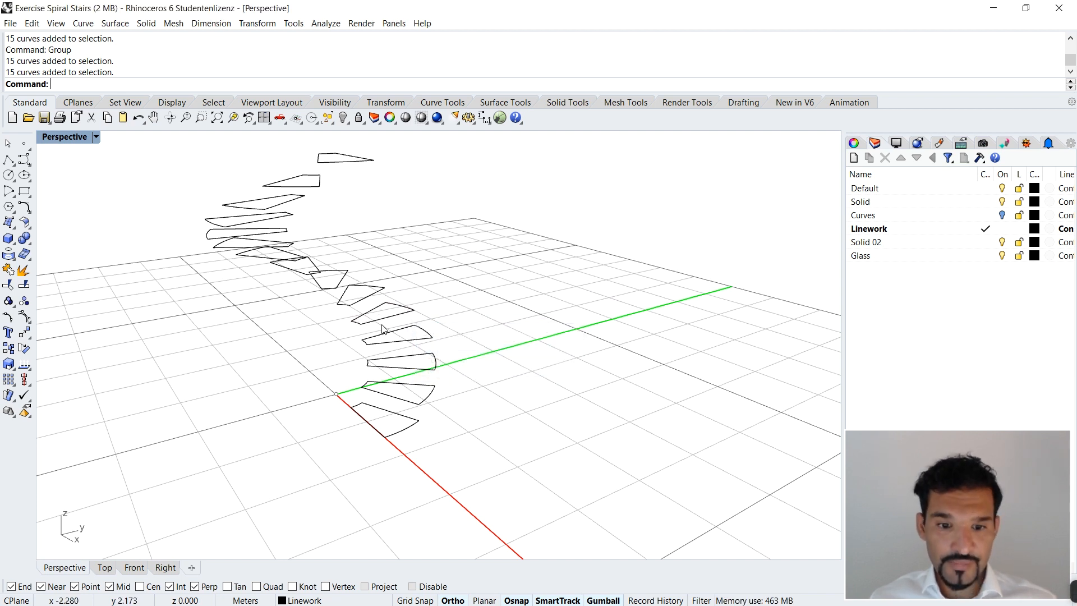
click(394, 335)
click(429, 352)
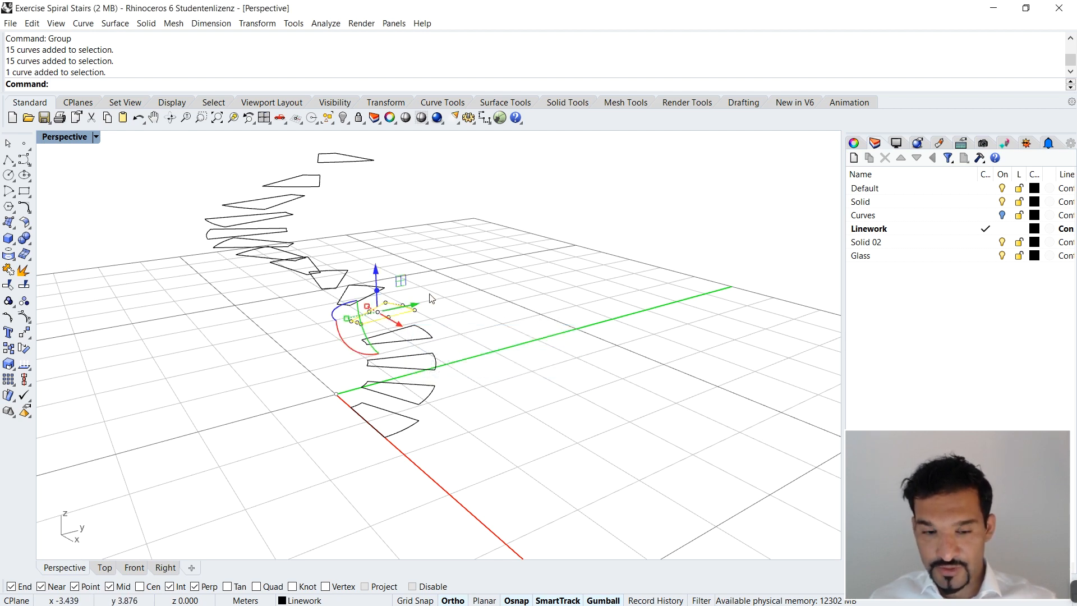
key(Escape)
click(399, 314)
click(548, 314)
Step: Extrude the grouped tread outlines upward 0.25 m into solids with ExtrudeCrv
scroll(420, 286, down, 7)
right_drag(418, 281, 458, 289)
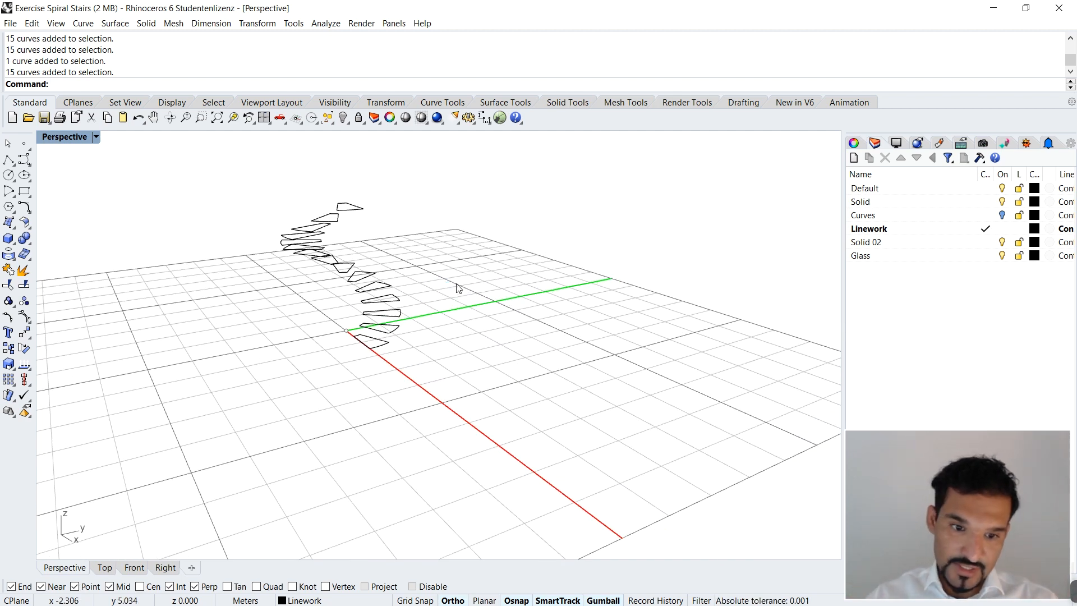
right_drag(440, 283, 362, 283)
click(362, 283)
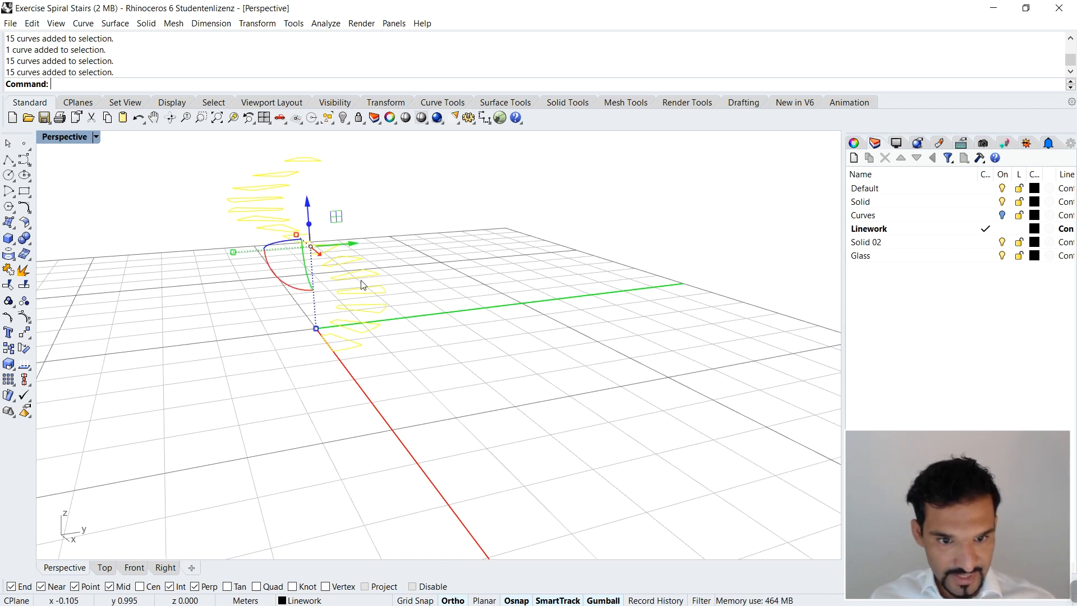
text(ExtrudeCrv)
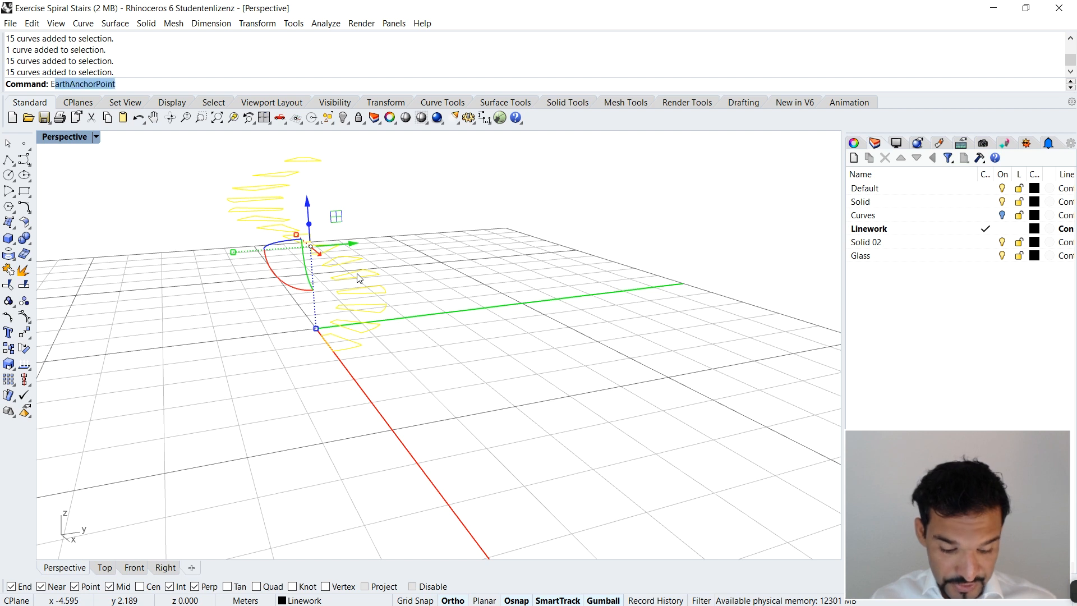
key(Return)
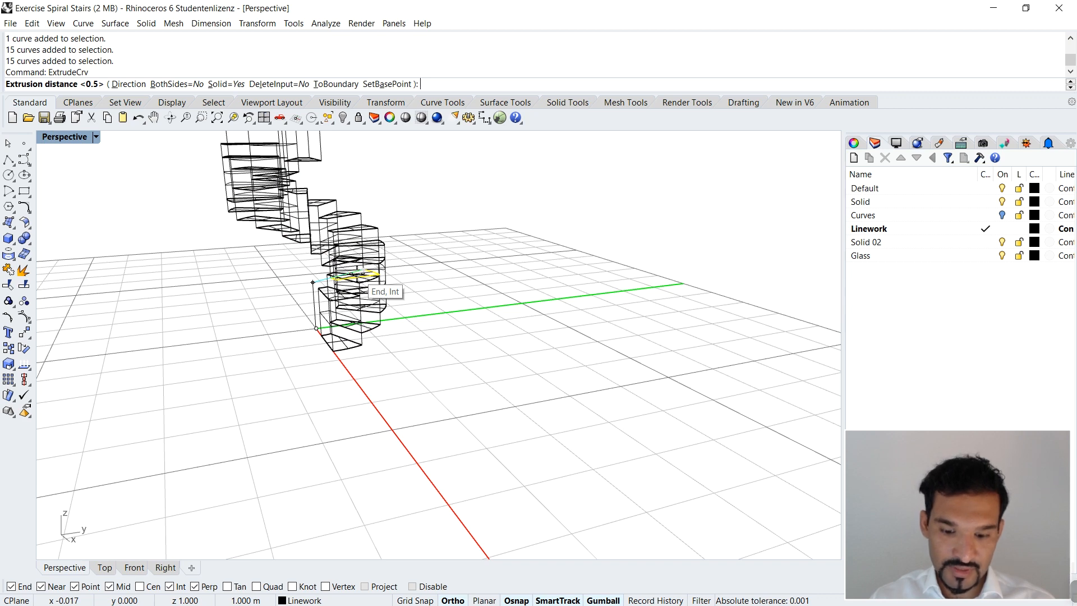
text(.)
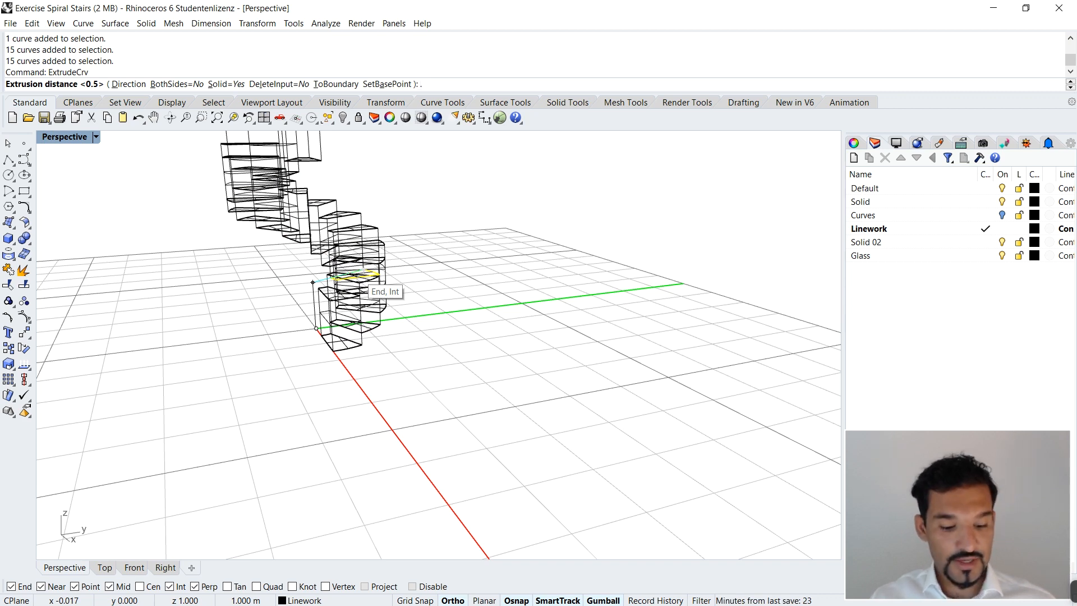
text(25)
key(Return)
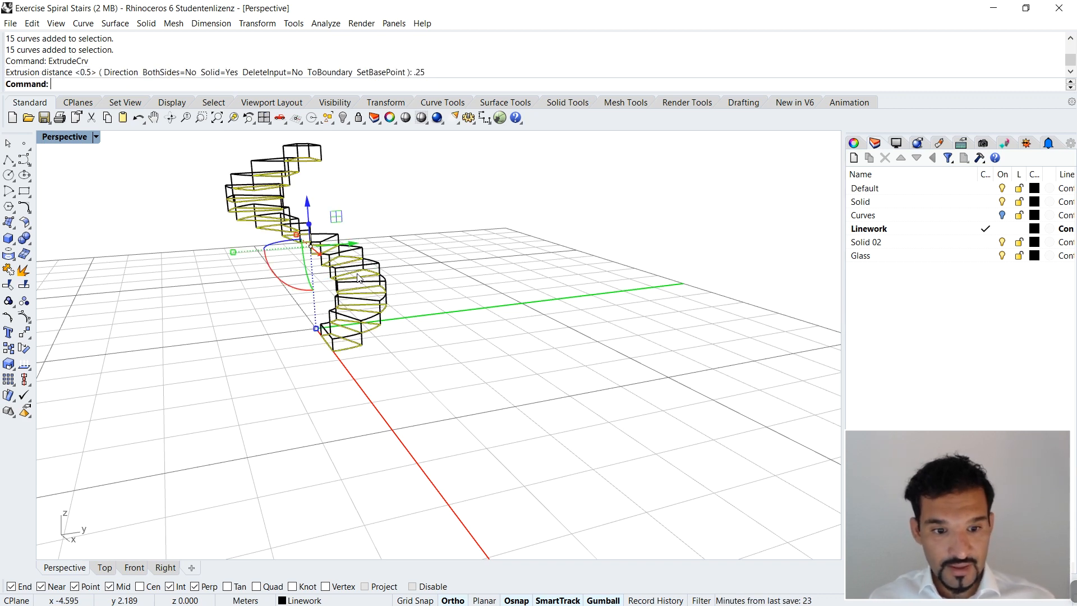
Step: Clear the selection, set the perspective viewport to Shaded display mode, and view the stair solids from several sides
key(Escape)
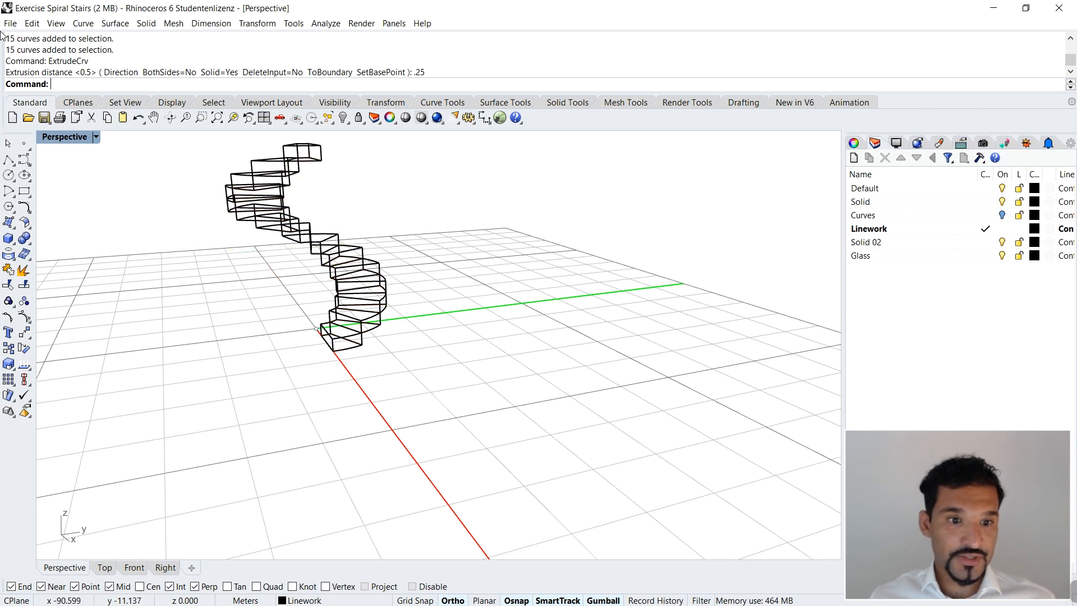
click(96, 137)
click(99, 182)
right_drag(501, 304, 533, 267)
right_drag(533, 253, 527, 275)
scroll(311, 338, up, 3)
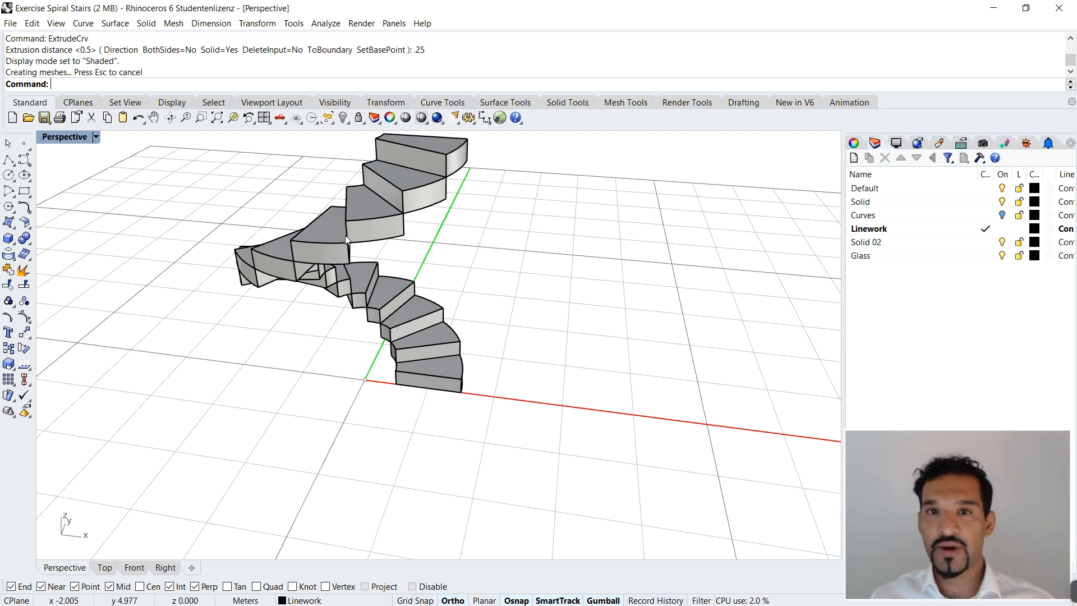
right_drag(508, 290, 368, 267)
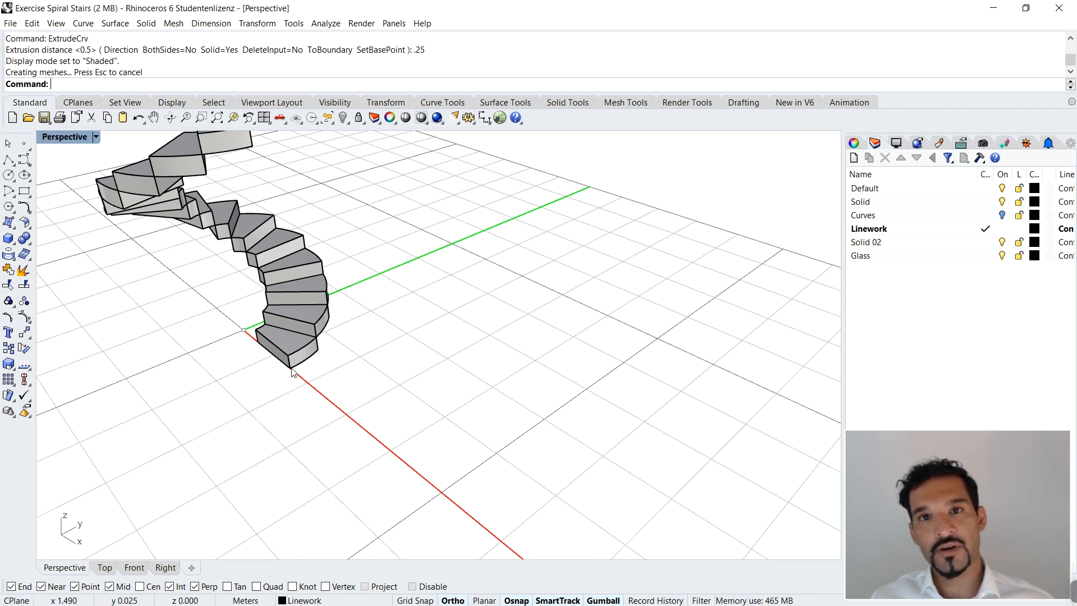
scroll(291, 368, down, 3)
right_drag(288, 360, 338, 336)
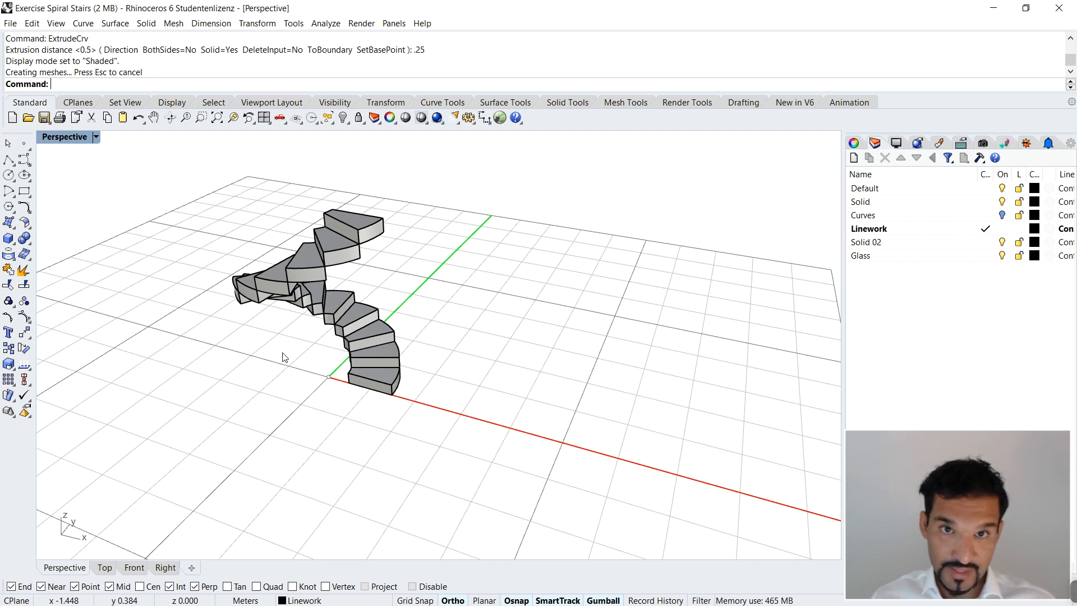
right_drag(450, 396, 540, 392)
Step: Start a vertical Helix with its axis running from the origin up to the top tread's upper corner level, 3.75 m
text(Hel)
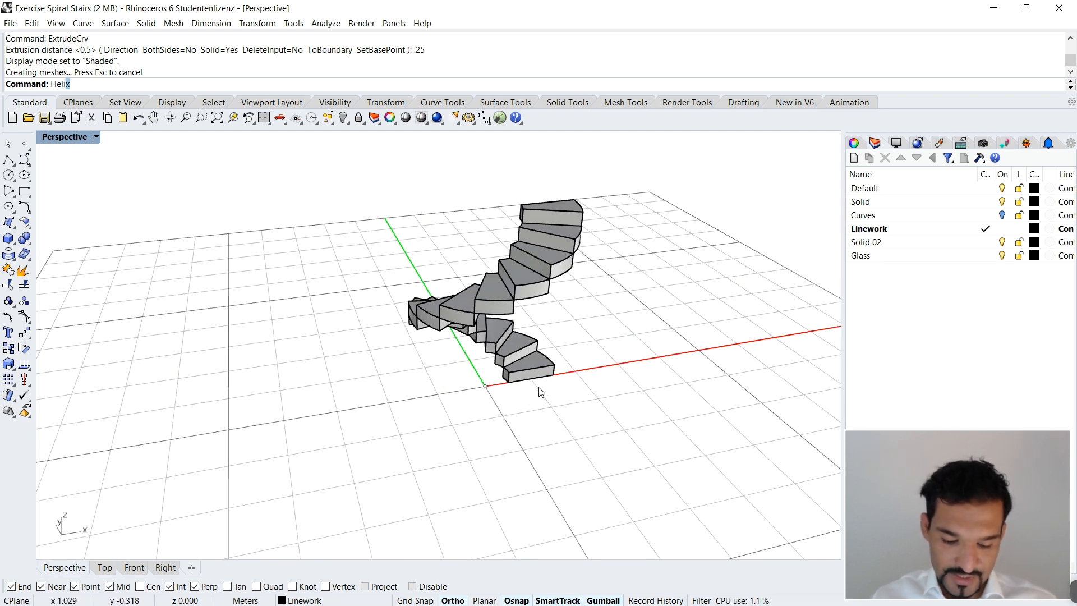
text(i)
key(Return)
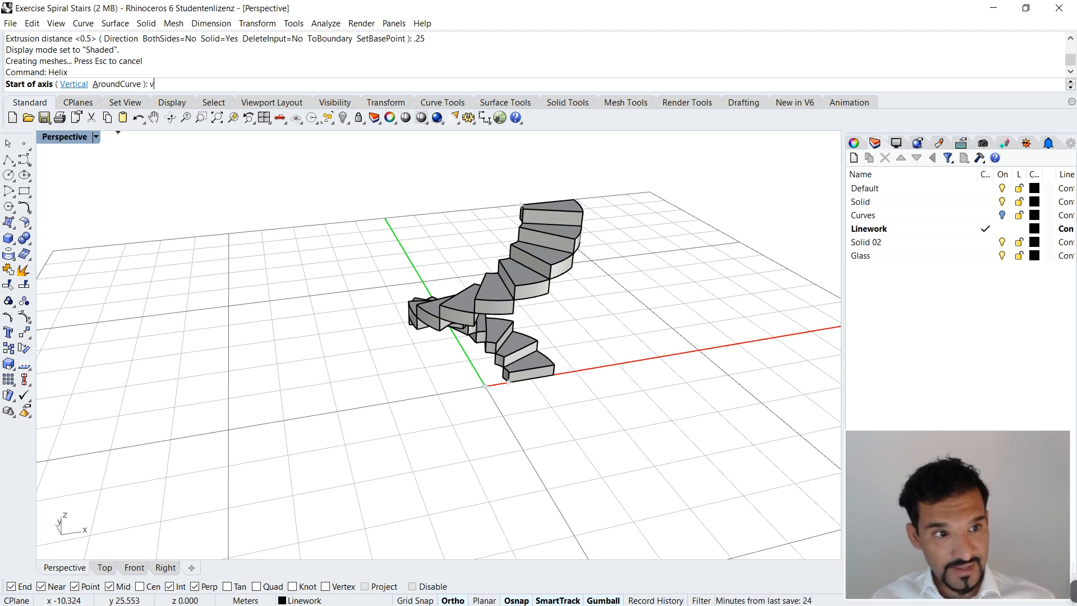
key(Return)
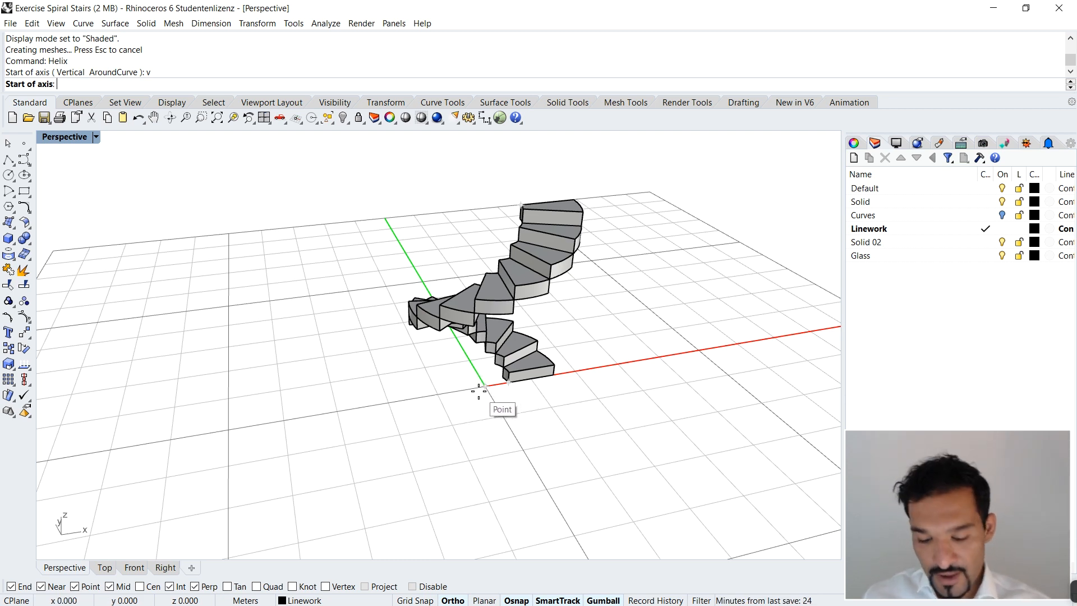
text(0)
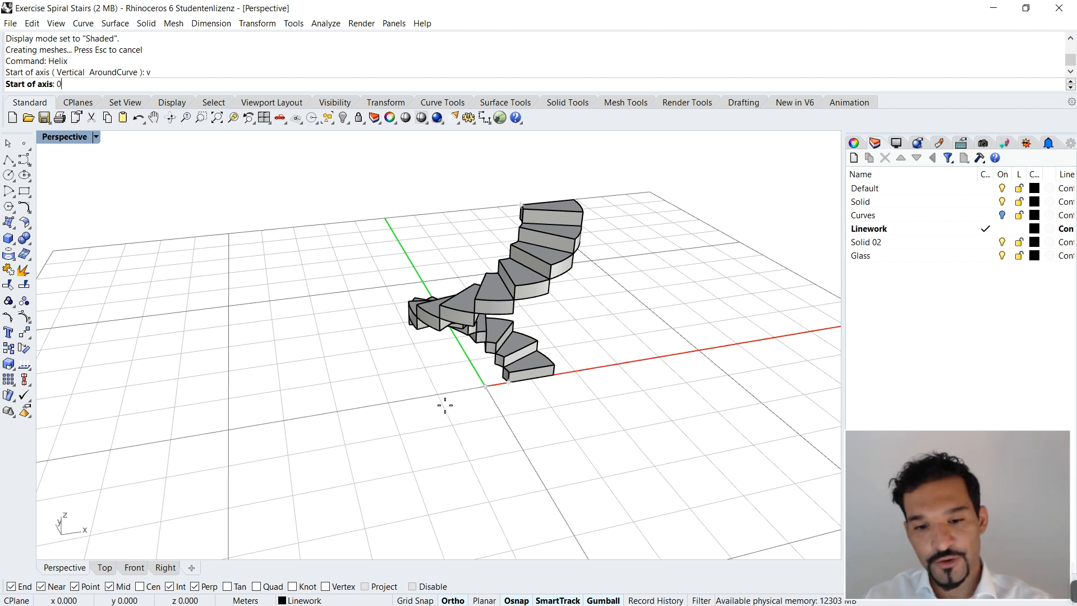
key(Return)
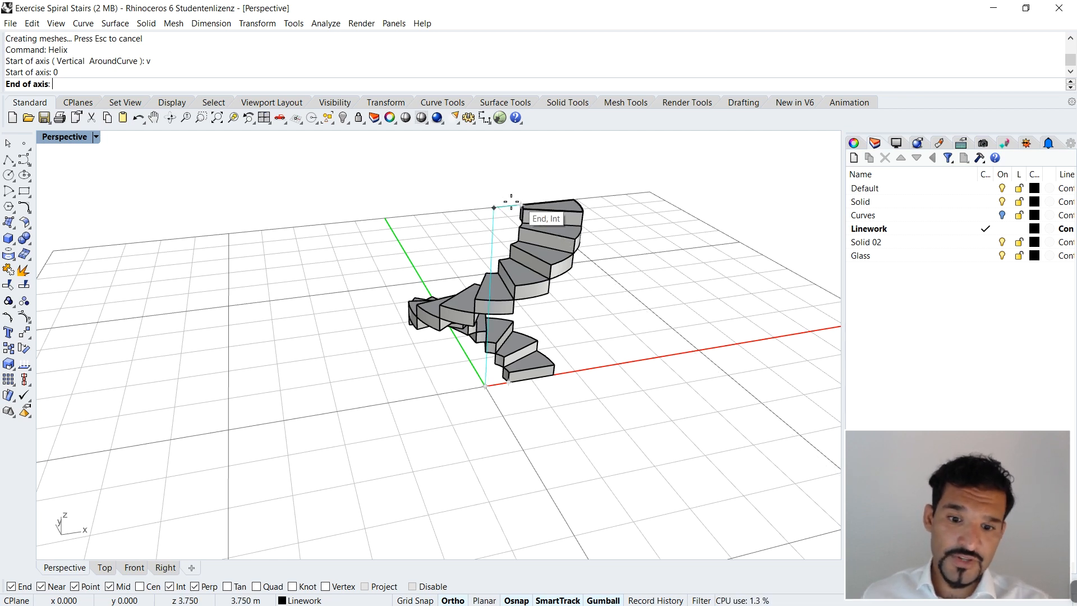
right_drag(456, 197, 481, 222)
scroll(498, 191, down, 5)
right_drag(541, 176, 551, 205)
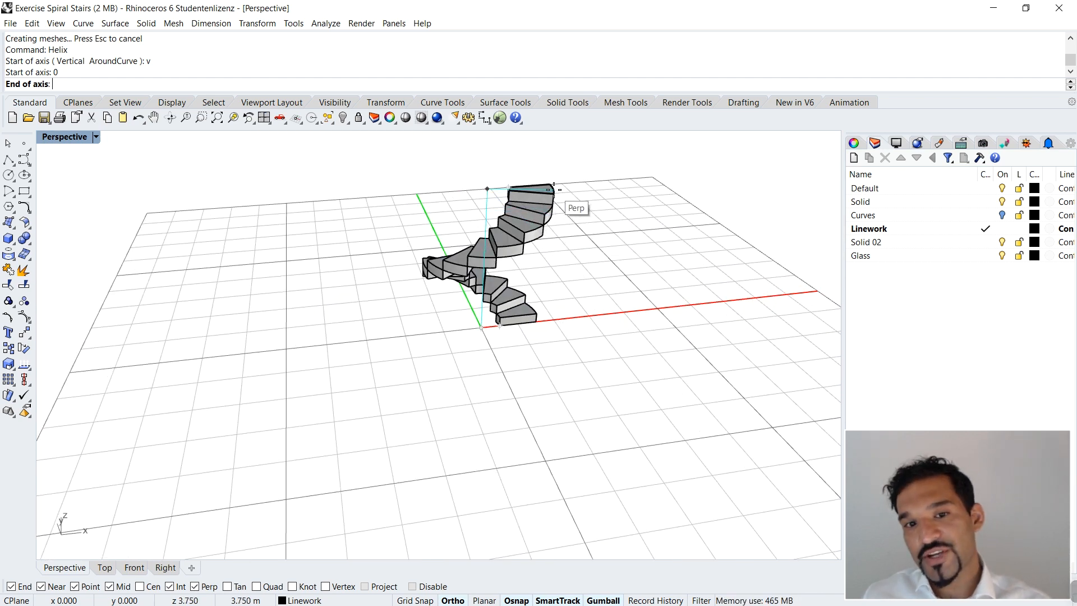
scroll(567, 204, up, 3)
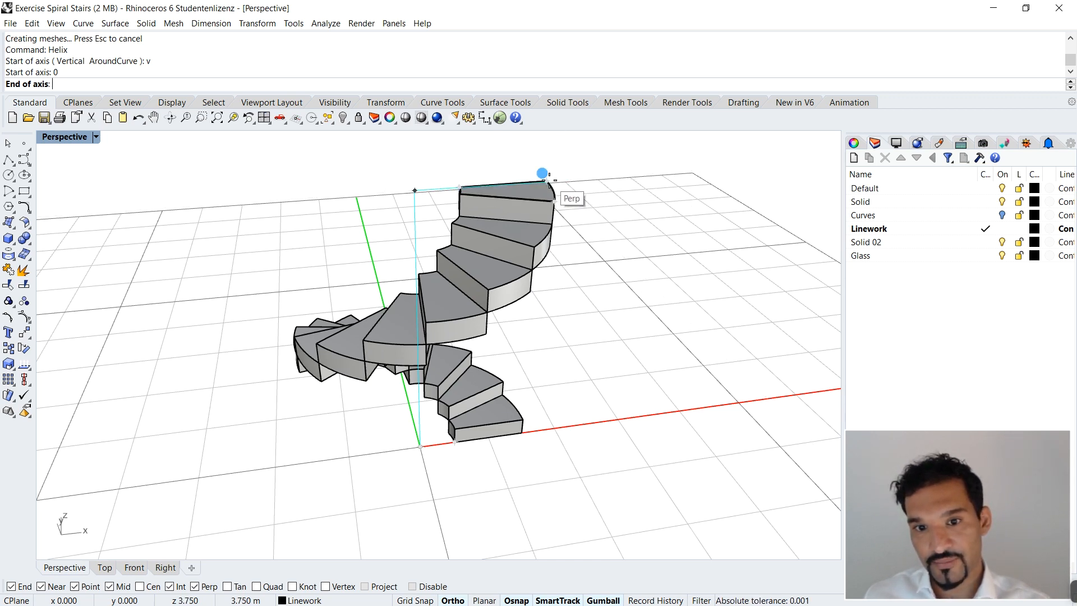
right_drag(550, 180, 495, 176)
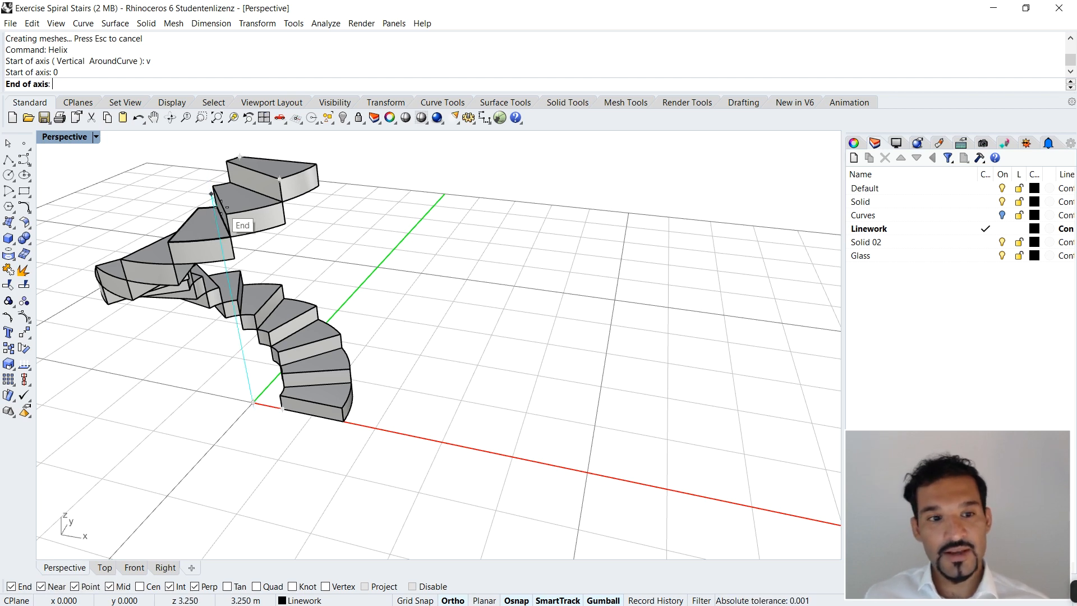
click(318, 161)
Step: Try the helix with 2 turns and preview its shape around the stair
scroll(389, 375, down, 3)
scroll(389, 375, up, 8)
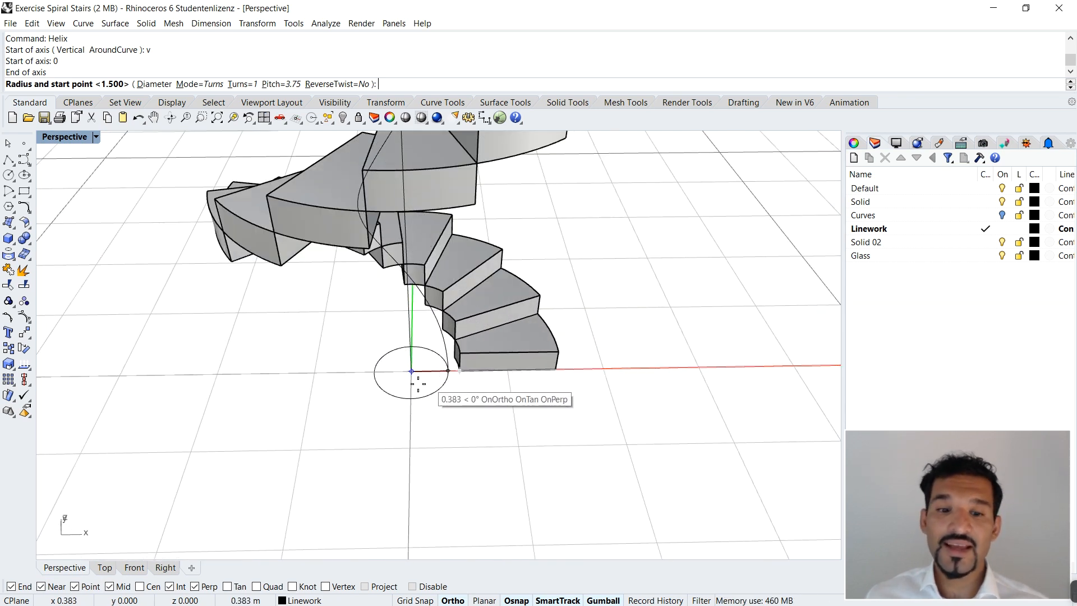
scroll(413, 378, down, 5)
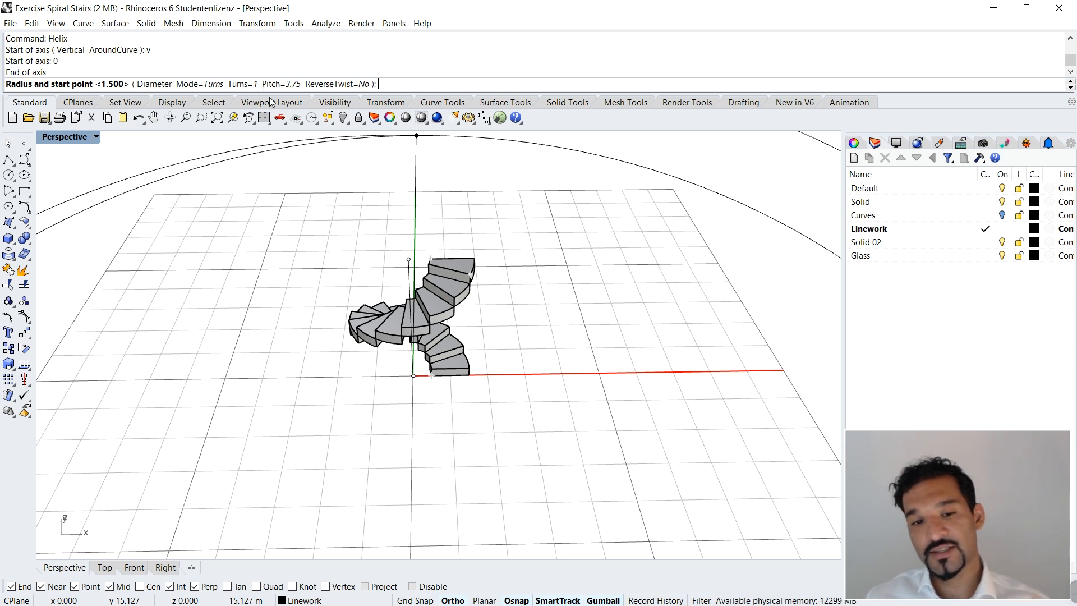
click(241, 84)
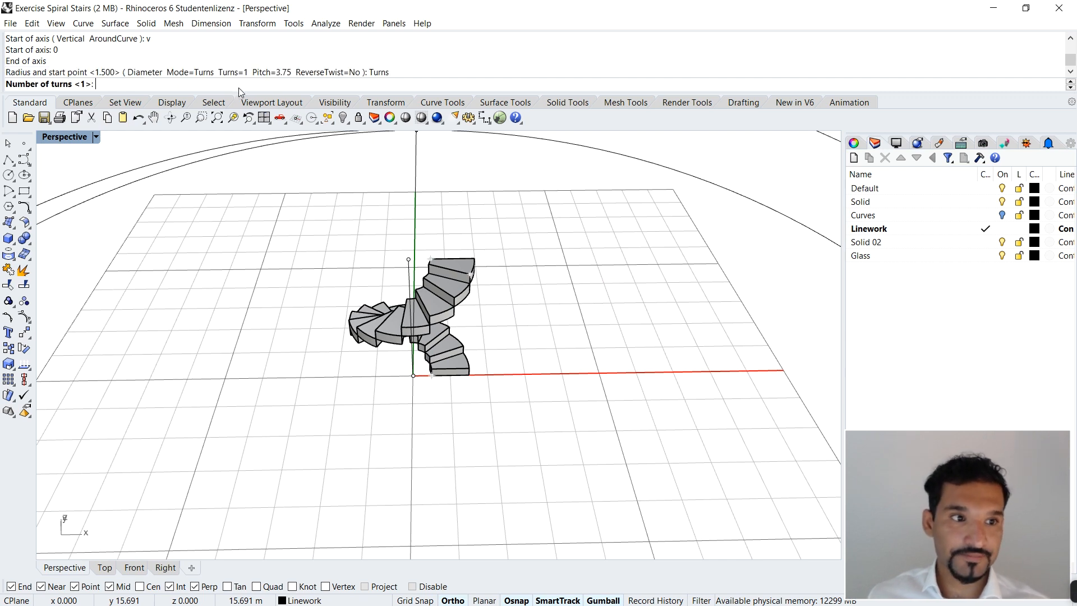
text(2)
key(Return)
scroll(466, 300, up, 6)
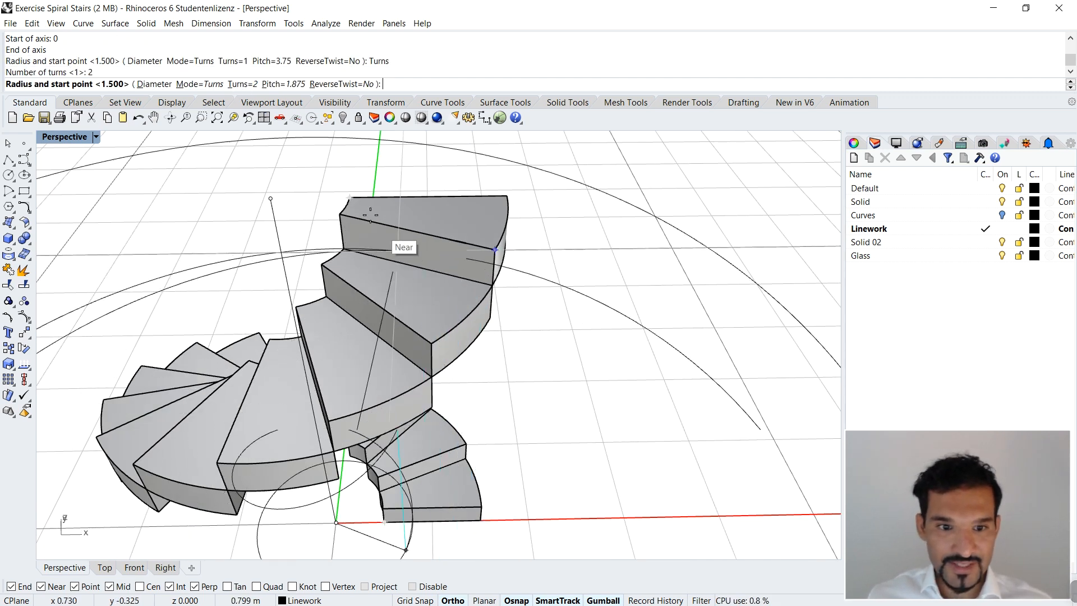
scroll(347, 188, down, 5)
right_drag(346, 187, 342, 167)
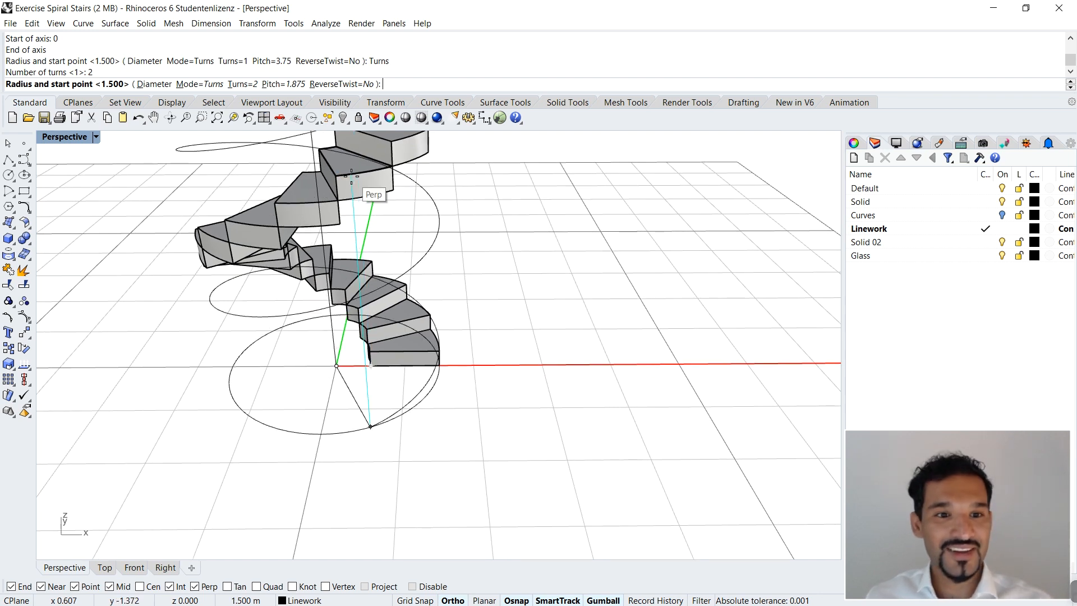
Step: Set the helix to 1 turn and start it at the first tread's bottom inner corner with a 0.5 m radius
click(244, 85)
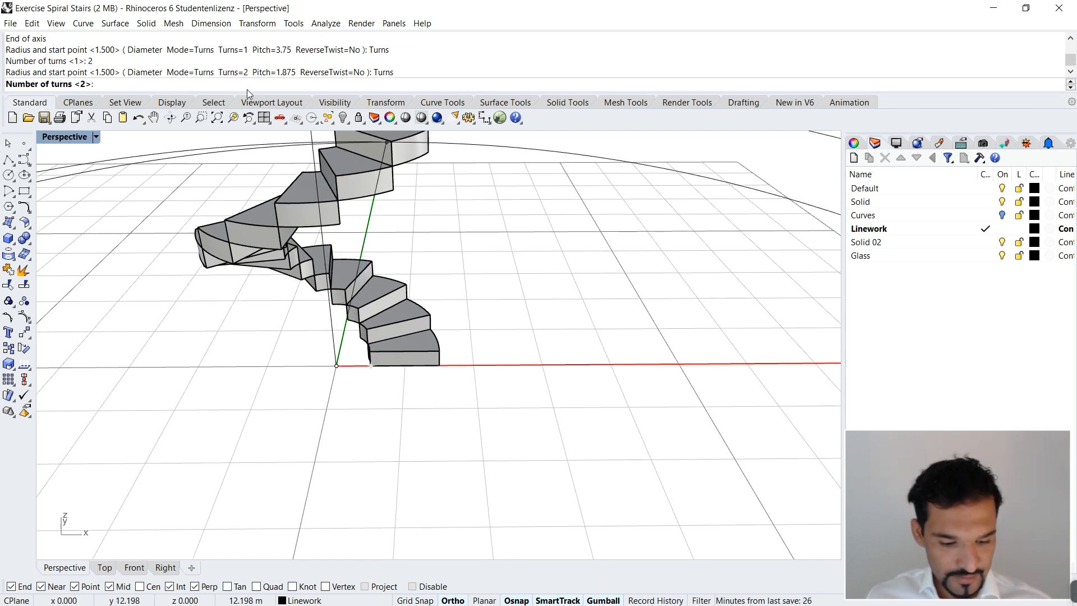
text(1)
key(Return)
scroll(358, 188, down, 3)
shift+right_drag(361, 182, 372, 238)
scroll(372, 237, up, 3)
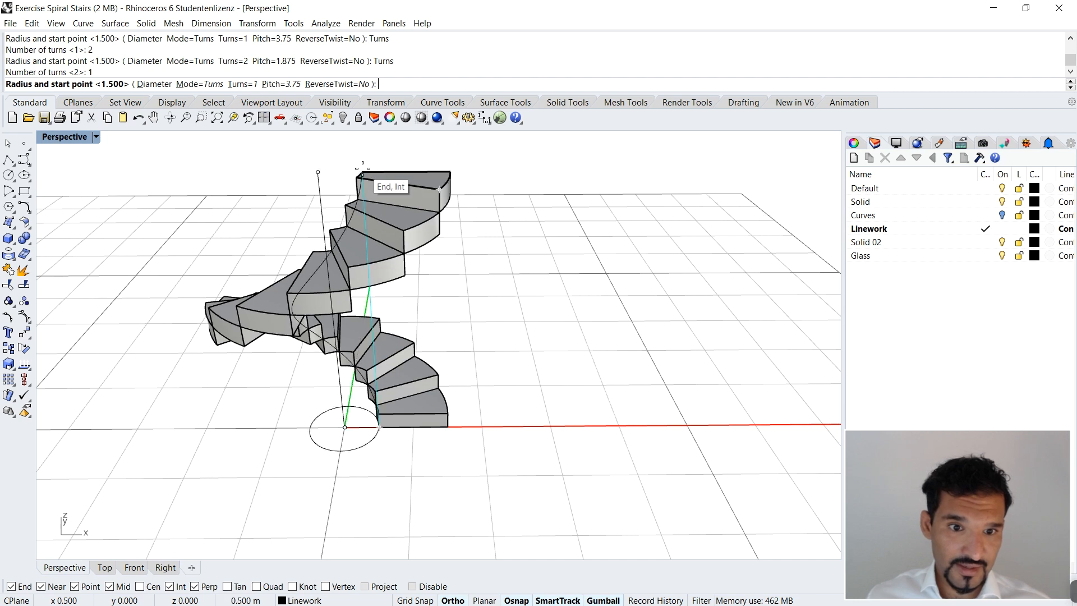
right_drag(345, 434, 396, 446)
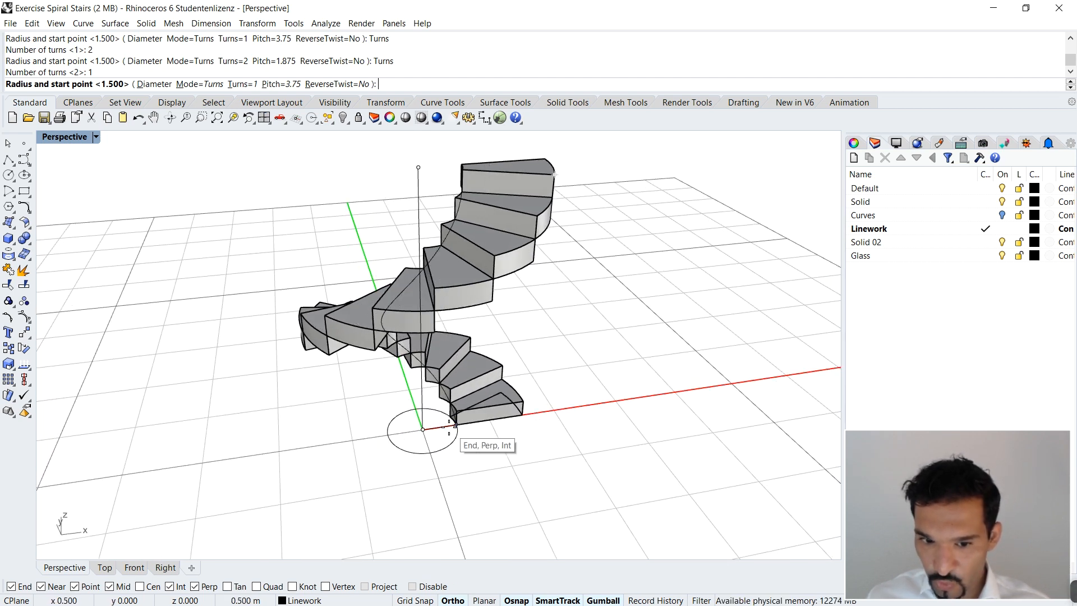
scroll(465, 446, up, 5)
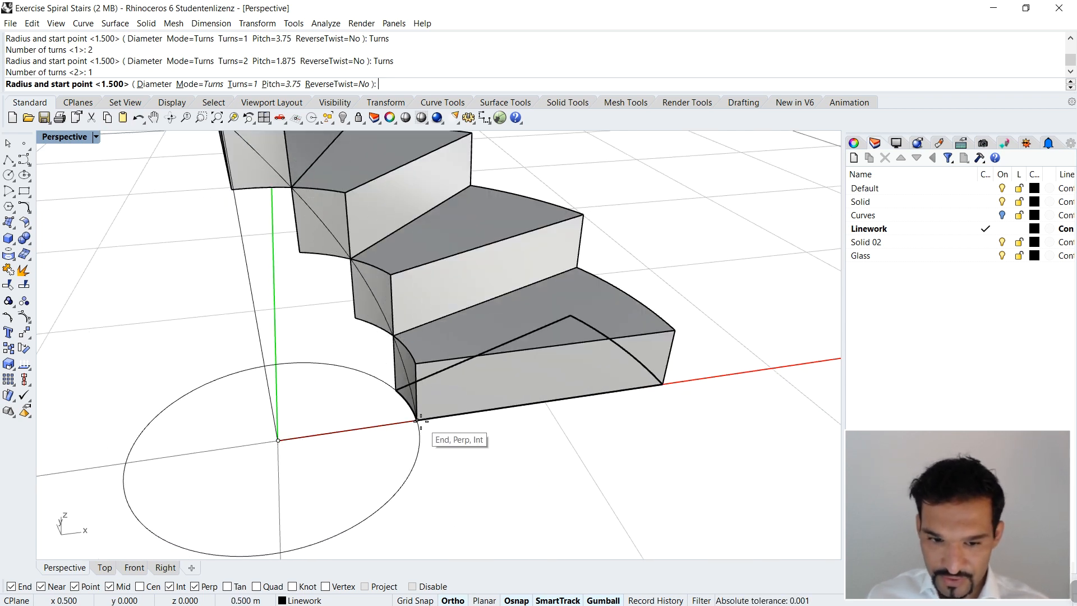
key(Escape)
Step: View the stair from its inner side and select the helix curve running along the treads' inner faces
right_drag(427, 412, 481, 414)
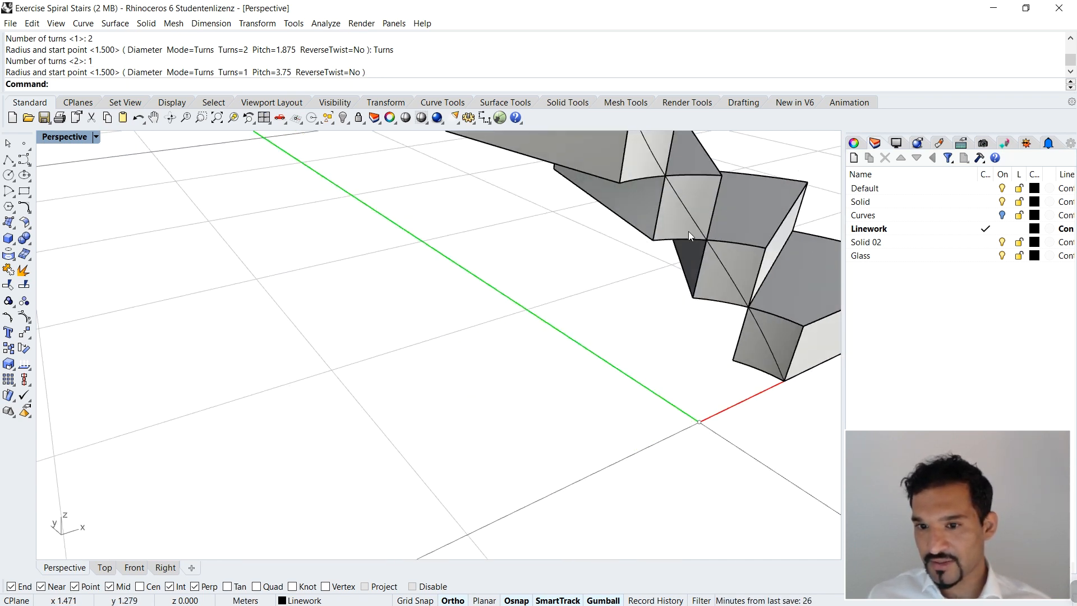
scroll(514, 276, down, 5)
right_drag(514, 276, 605, 364)
scroll(561, 339, down, 5)
right_drag(525, 333, 592, 300)
scroll(515, 219, up, 8)
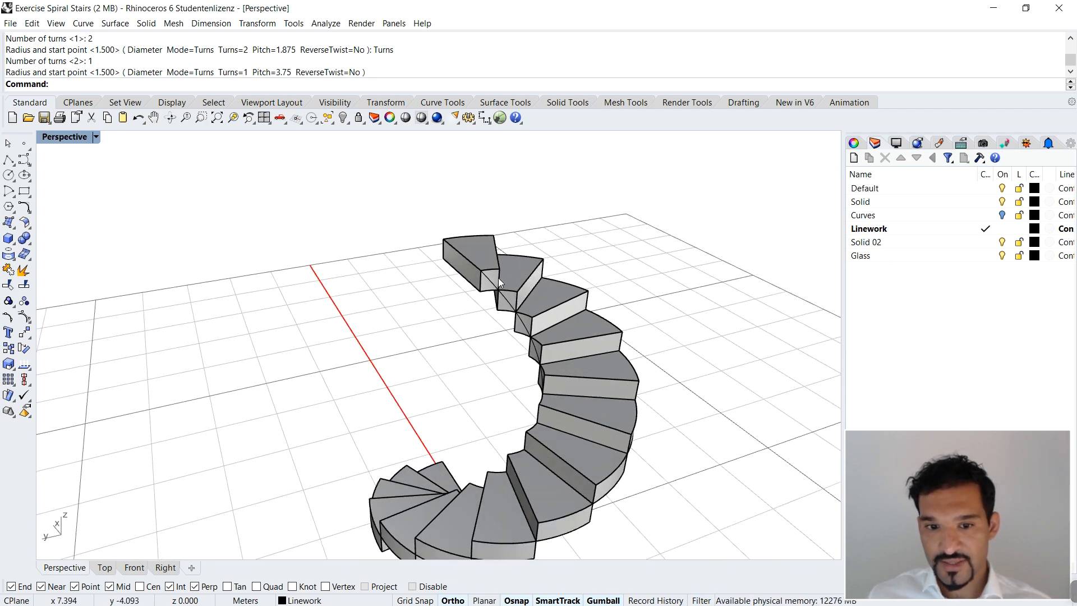
click(498, 279)
click(530, 316)
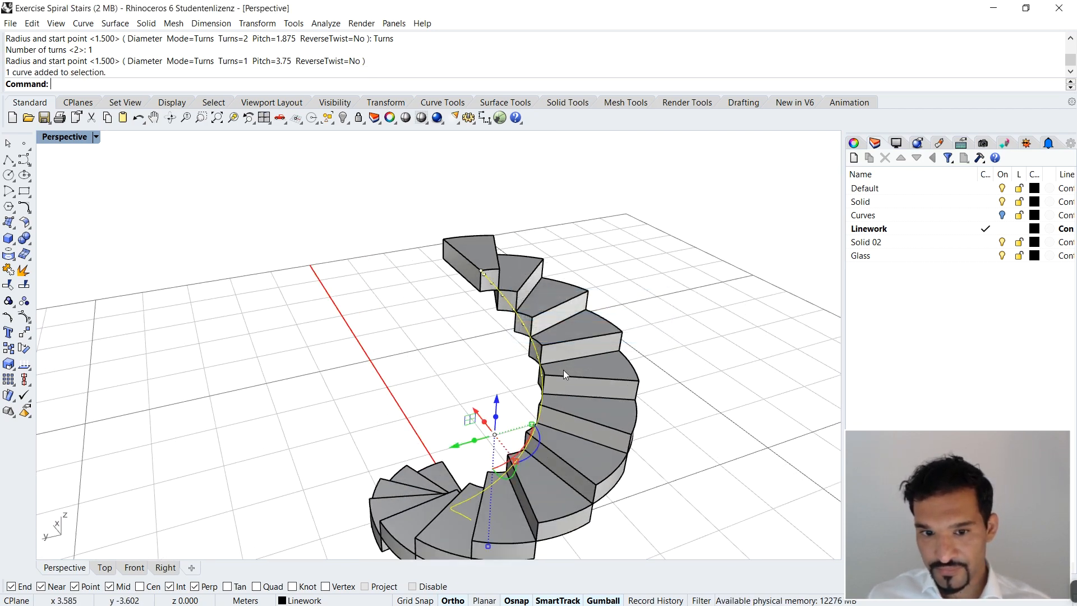
Step: Examine the selected helix down to its start at the first tread's inner corner and clear the selection
scroll(553, 328, down, 5)
right_drag(554, 329, 595, 433)
scroll(401, 415, up, 5)
right_drag(357, 452, 464, 432)
scroll(460, 433, down, 5)
scroll(359, 451, up, 5)
right_drag(361, 450, 326, 472)
scroll(308, 470, up, 6)
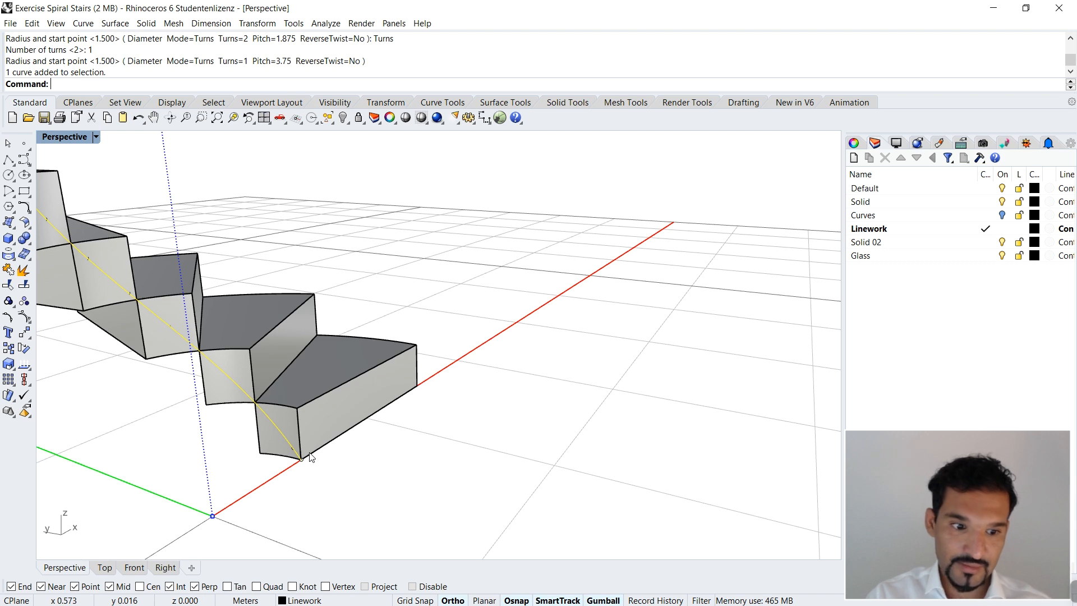
right_drag(310, 457, 483, 404)
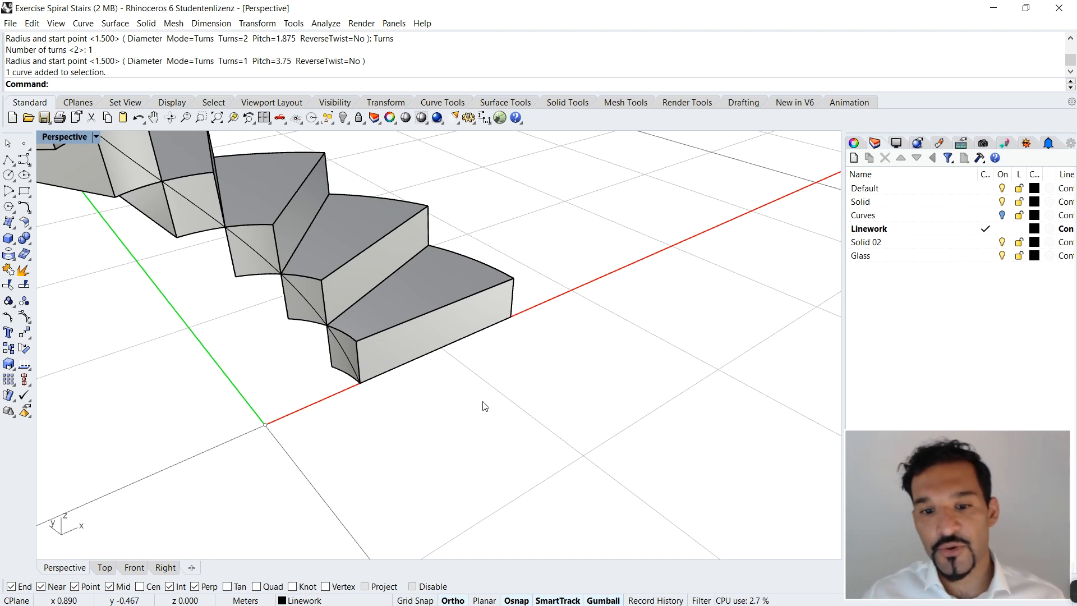
Step: Start a vertical Spiral with its axis running from the origin up to the top tread's upper corner level, 3.75 m
right_drag(469, 339, 416, 298)
right_drag(483, 488, 501, 474)
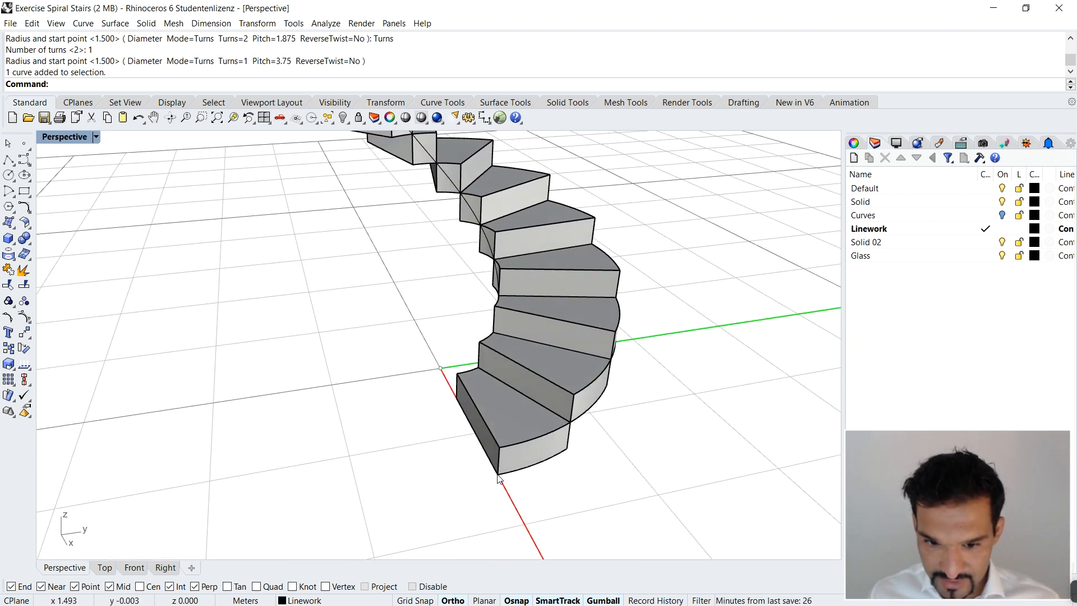
scroll(498, 478, down, 3)
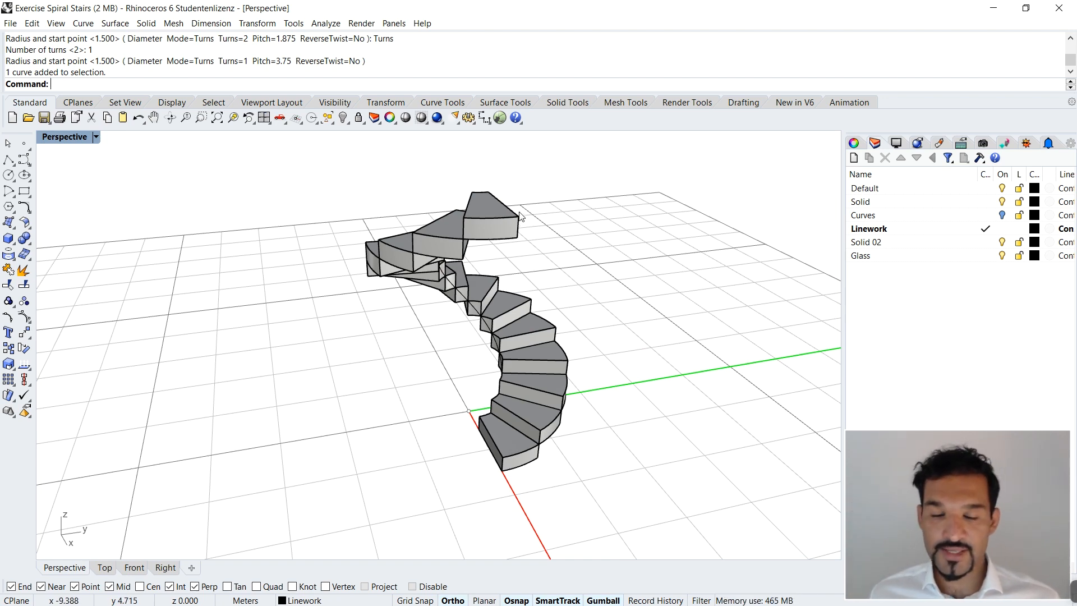
right_drag(414, 377, 464, 377)
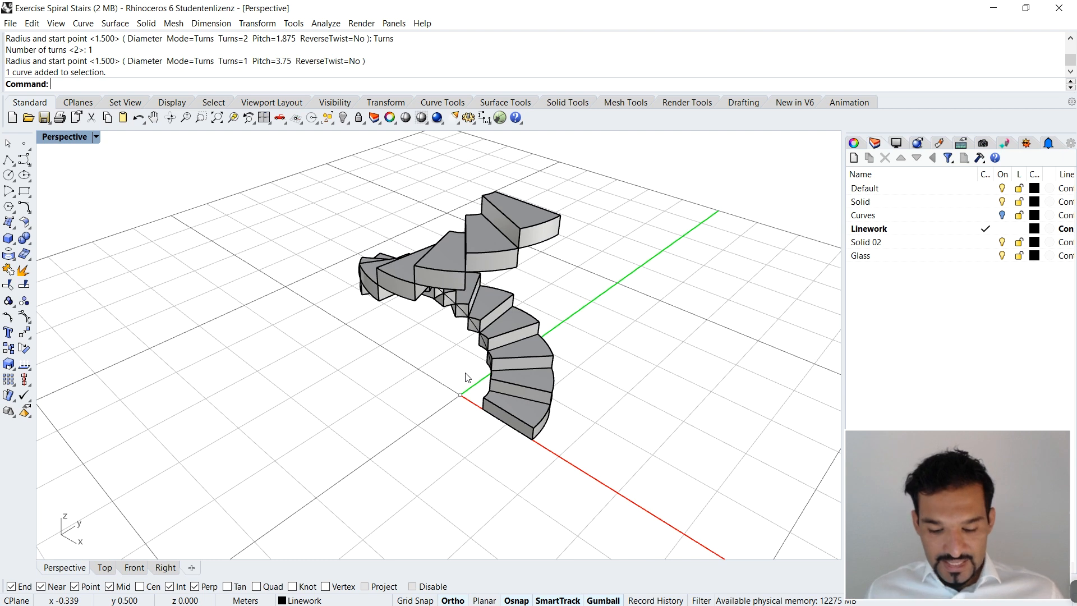
text(SPiral)
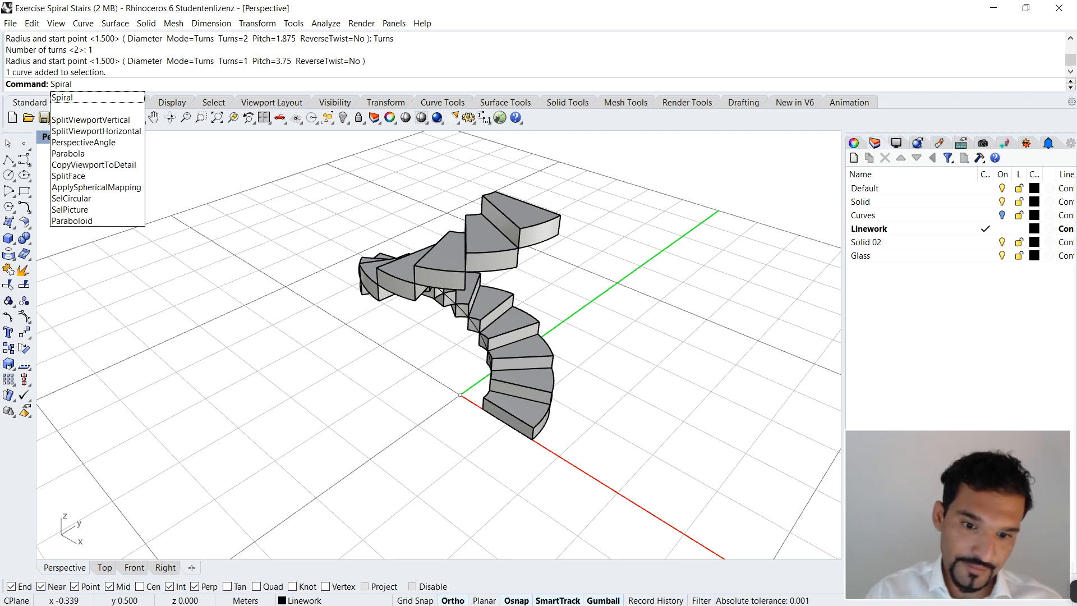
key(Return)
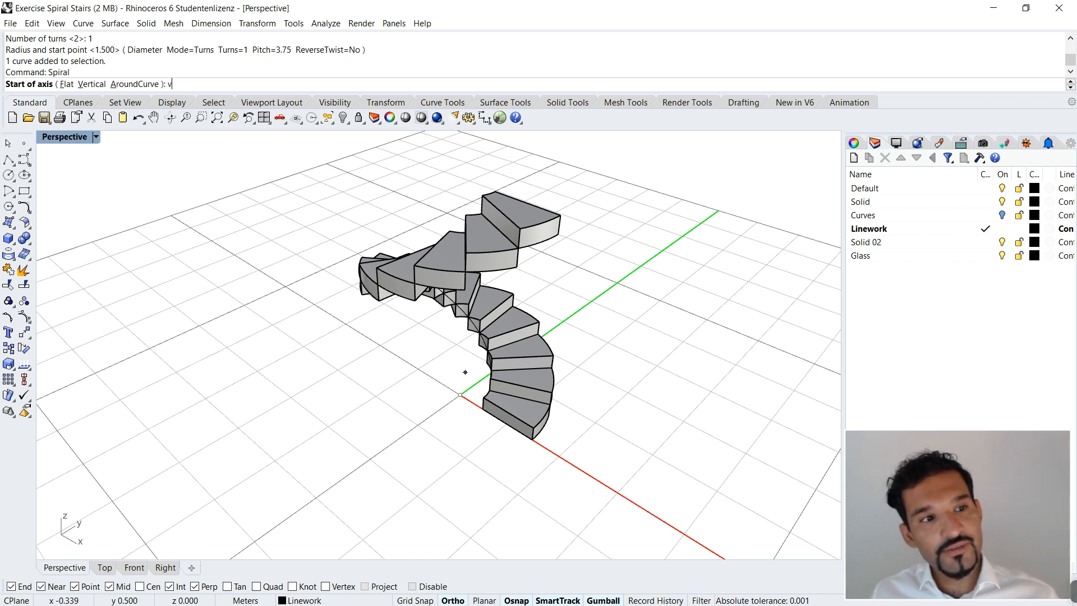
key(Return)
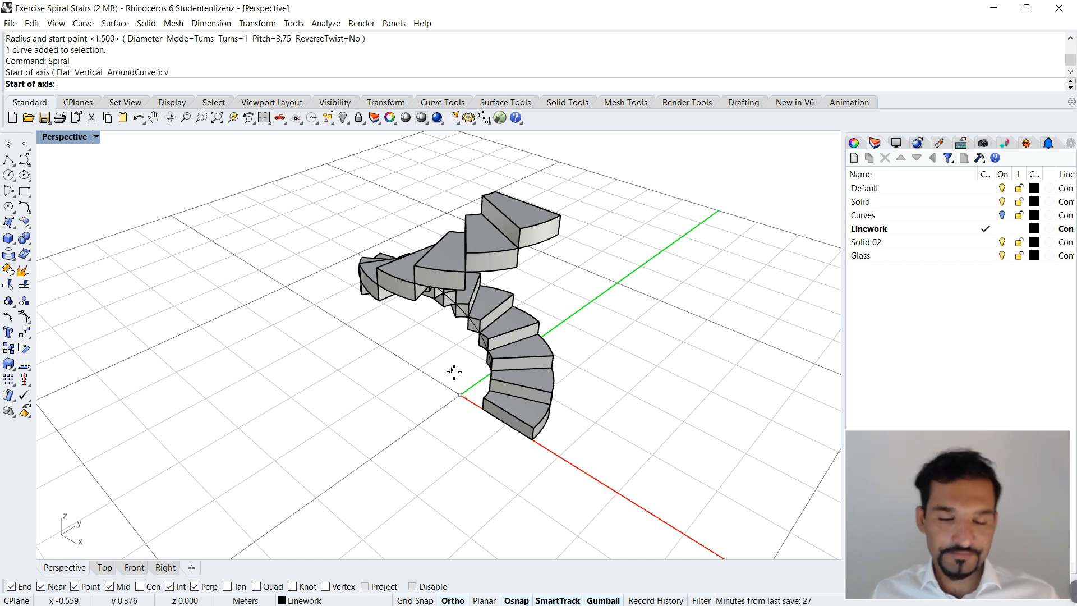
text(0)
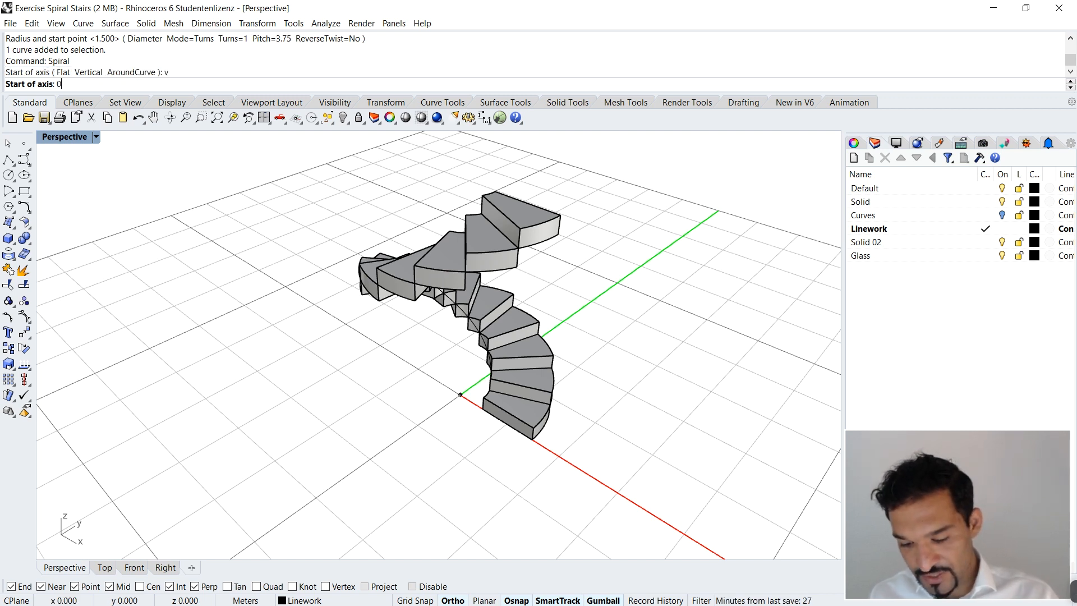
key(Return)
right_drag(428, 416, 502, 379)
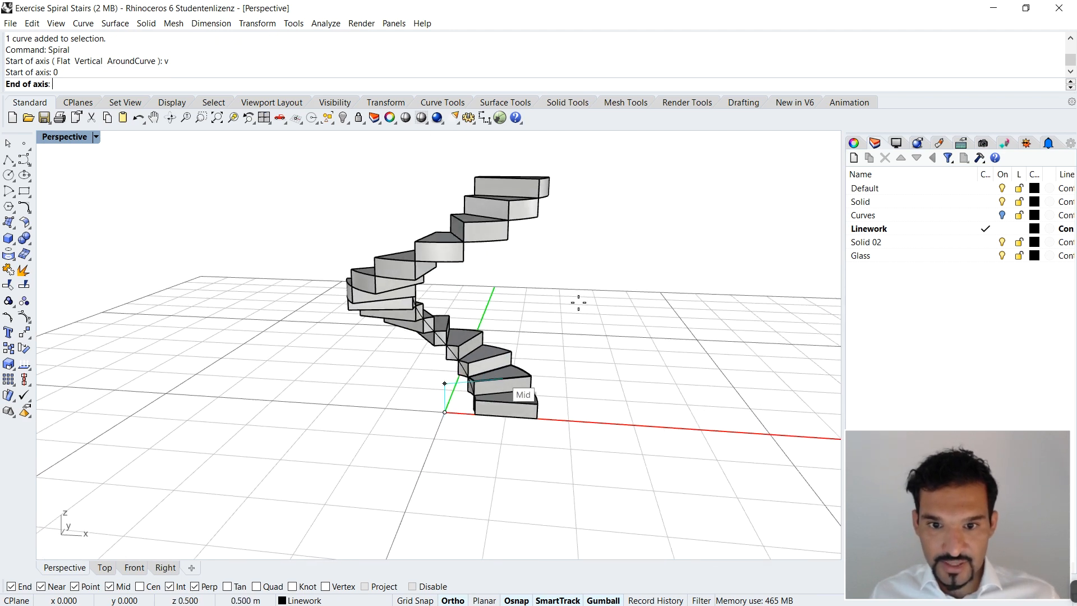
click(550, 168)
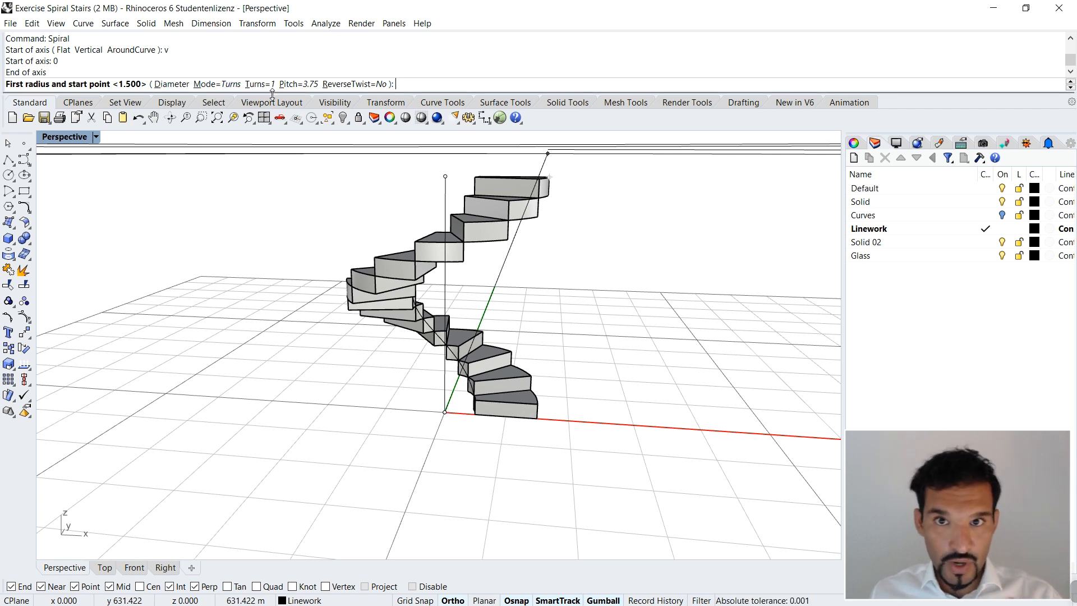
Step: Start the one-turn spiral at the first tread's bottom outer corner with a 1.5 m radius
right_drag(469, 434, 538, 493)
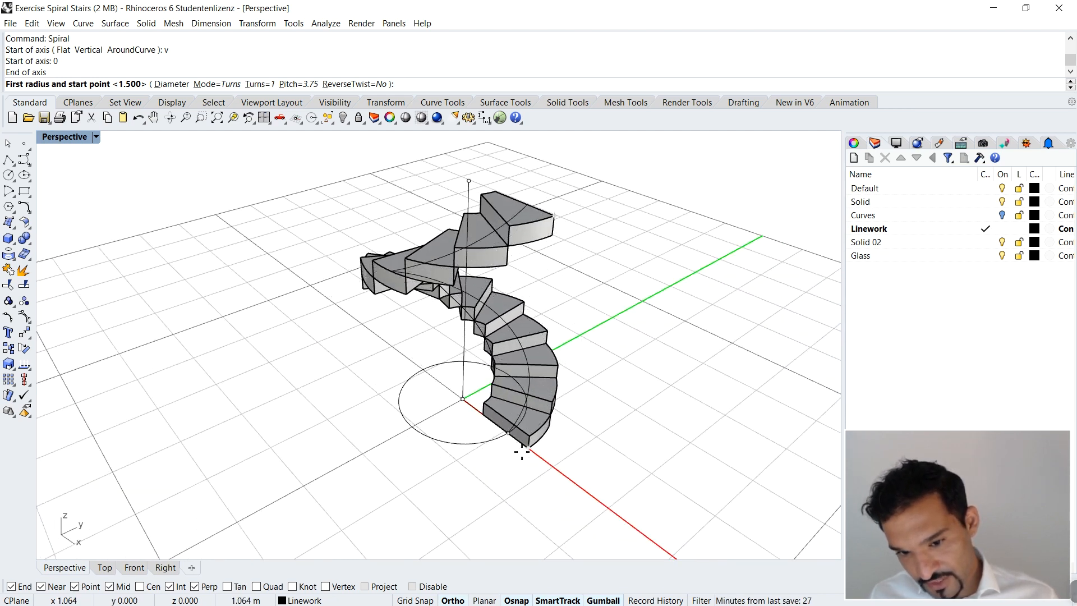
scroll(532, 452, down, 2)
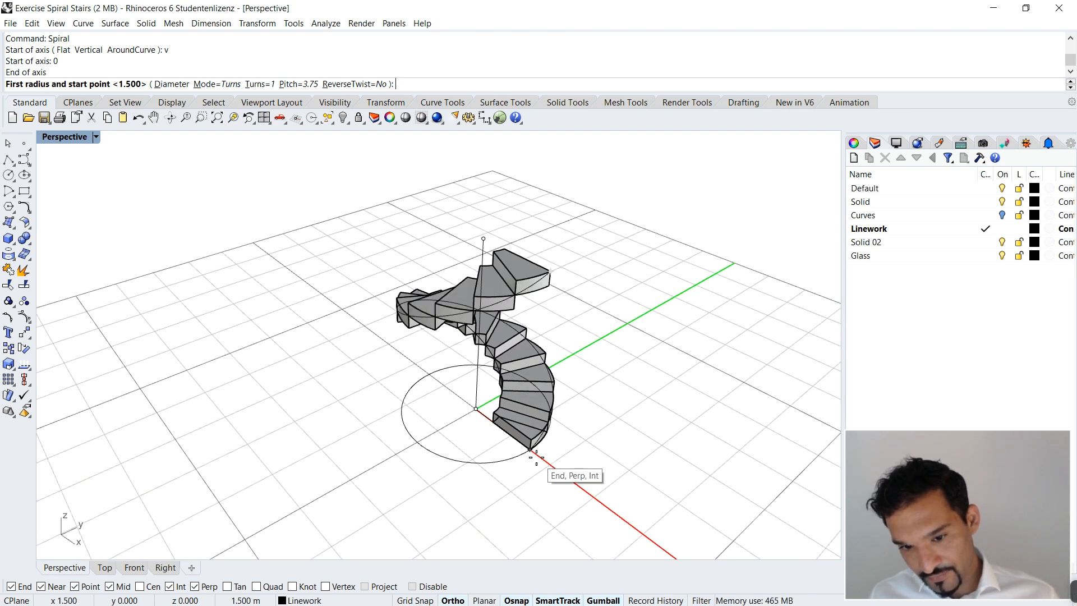
scroll(534, 455, up, 3)
click(532, 452)
scroll(552, 460, down, 2)
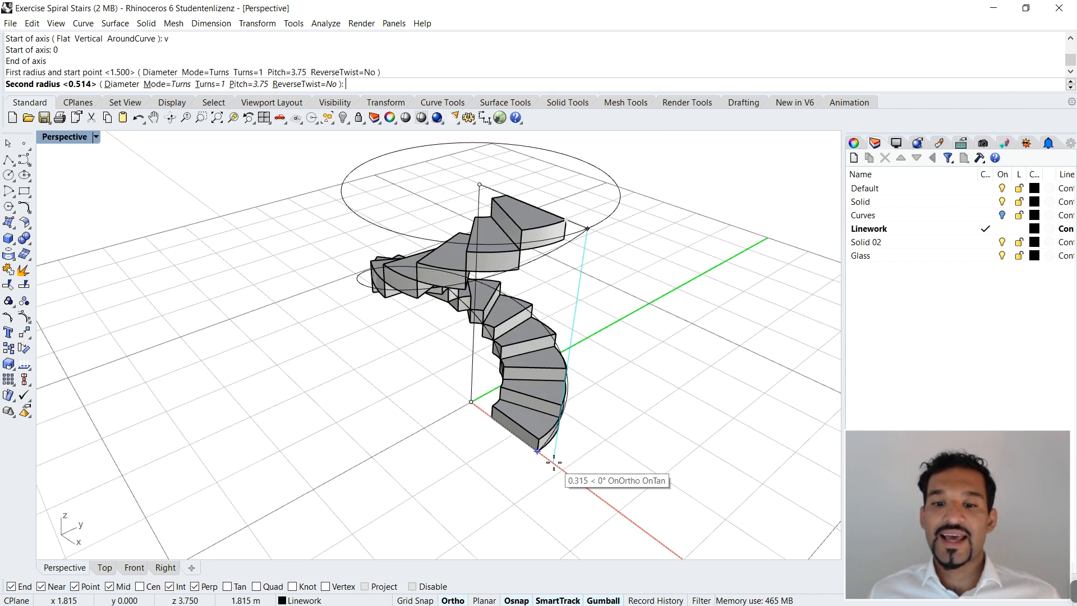
Step: Finish the spiral with a 1.5 m second radius at the top tread's upper outer corner and undo it
scroll(553, 460, down, 2)
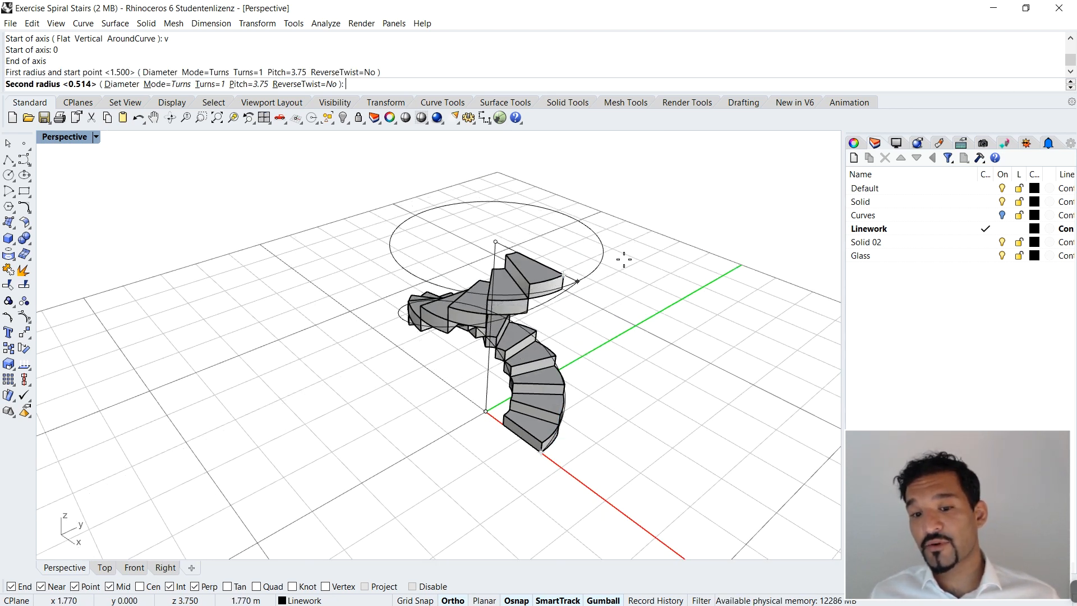
scroll(531, 471, up, 3)
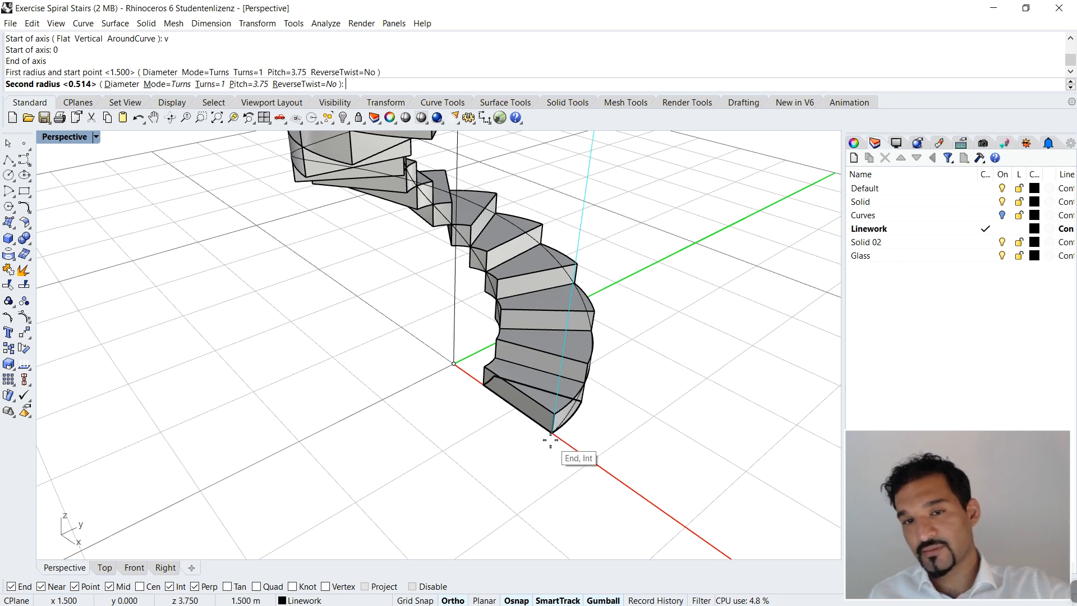
scroll(550, 434, down, 3)
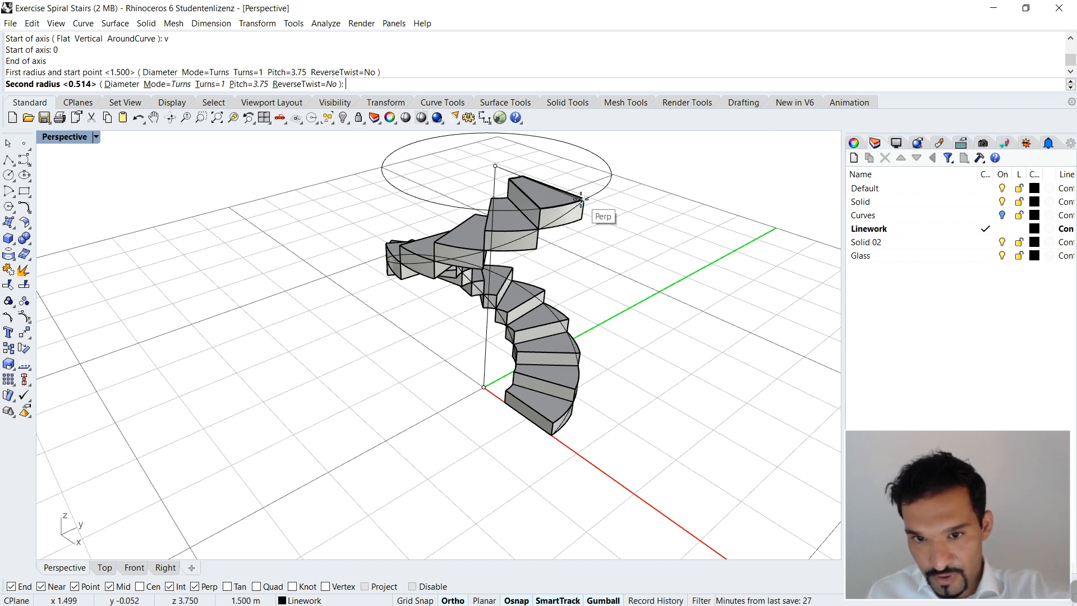
scroll(584, 199, up, 2)
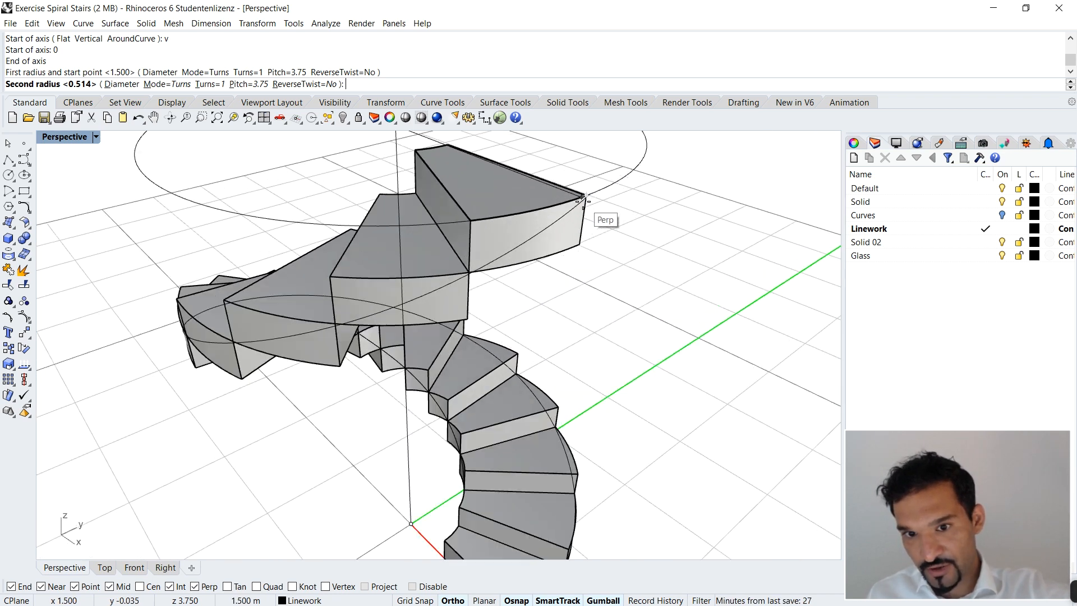
scroll(586, 198, down, 3)
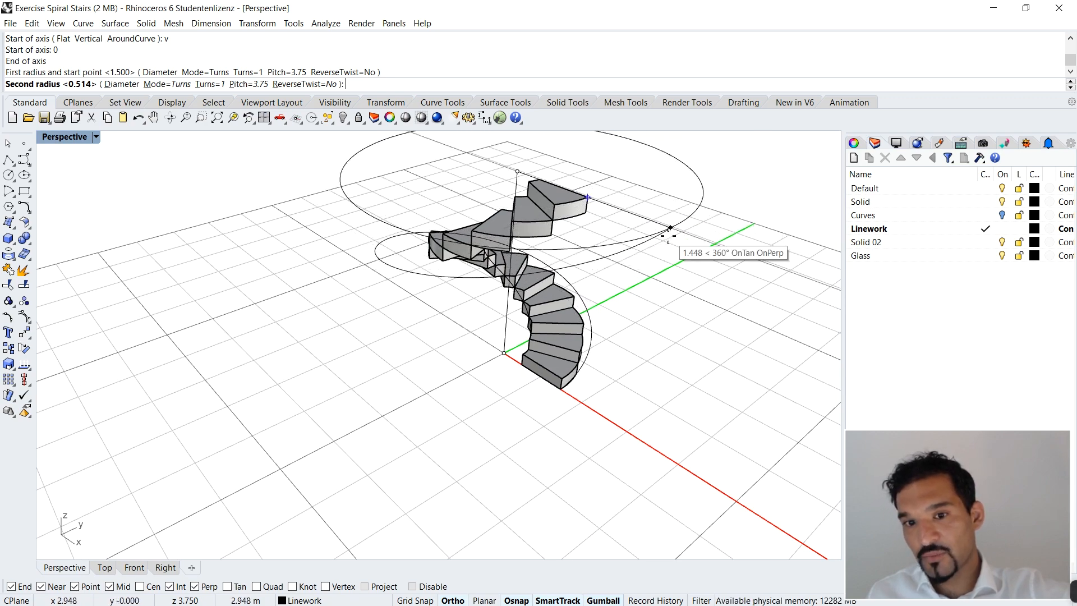
right_drag(670, 230, 685, 260)
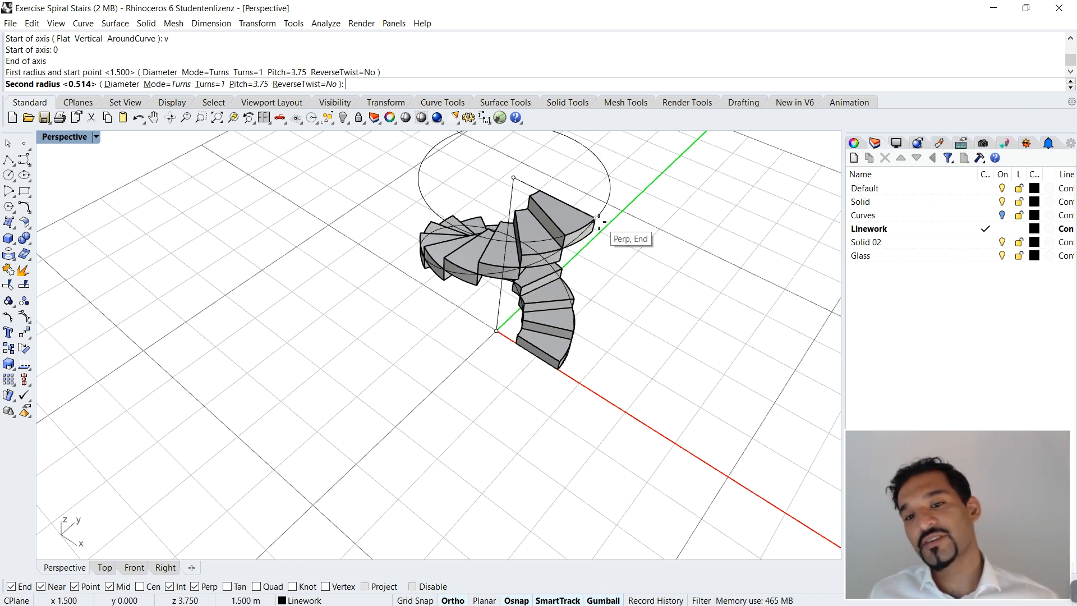
scroll(598, 219, up, 6)
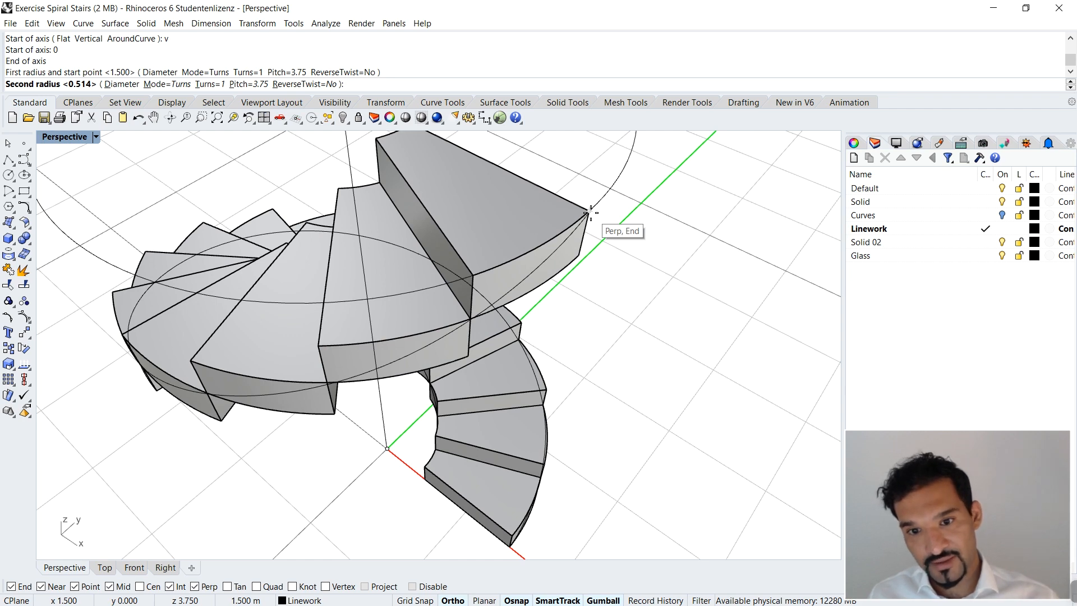
click(591, 212)
scroll(597, 271, up, 5)
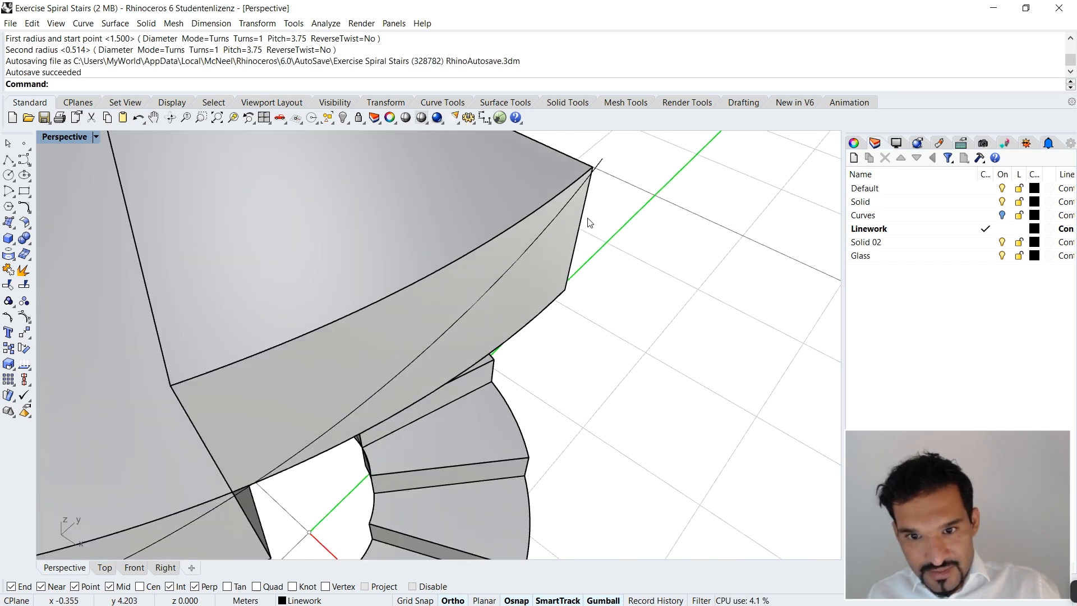
key(ctrl+z)
Step: Begin a new vertical Spiral with its axis from the origin up to the top tread's 3.75 m level
scroll(591, 188, down, 9)
right_drag(509, 283, 523, 256)
text(Spiral)
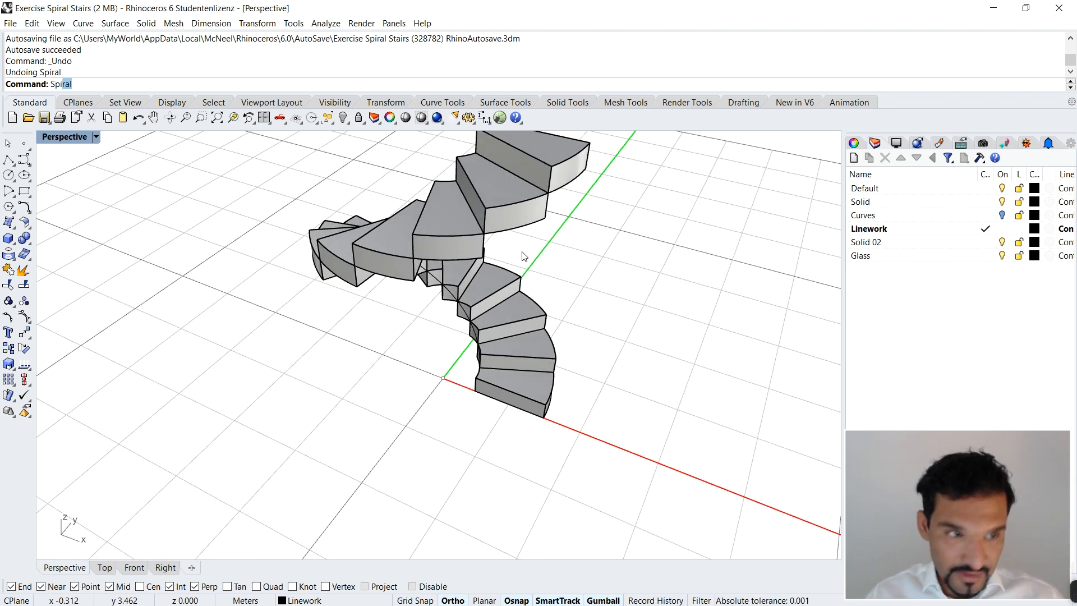
key(Return)
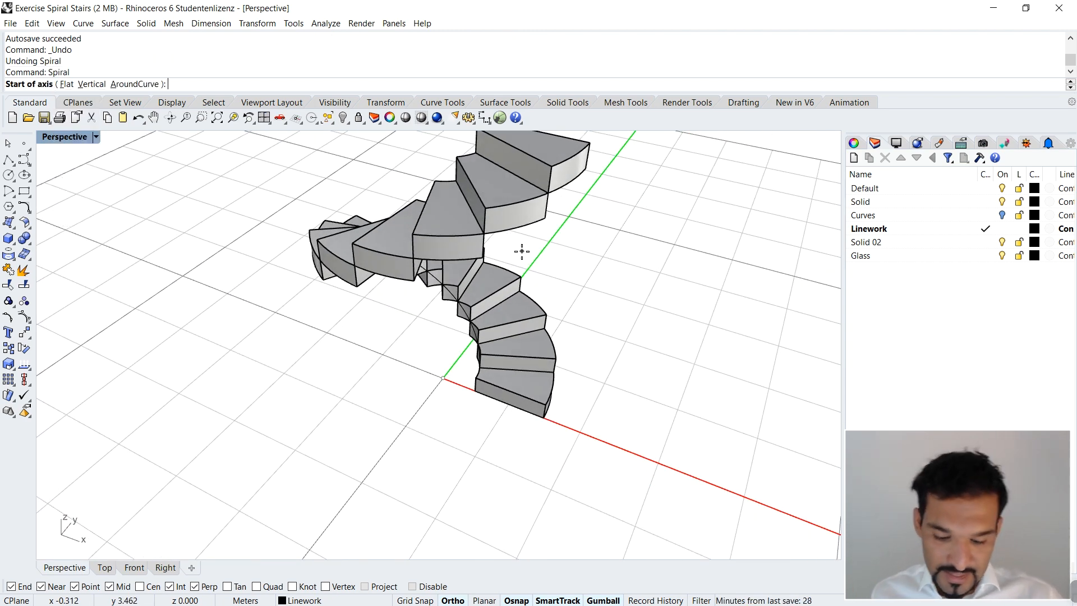
text(v)
key(Return)
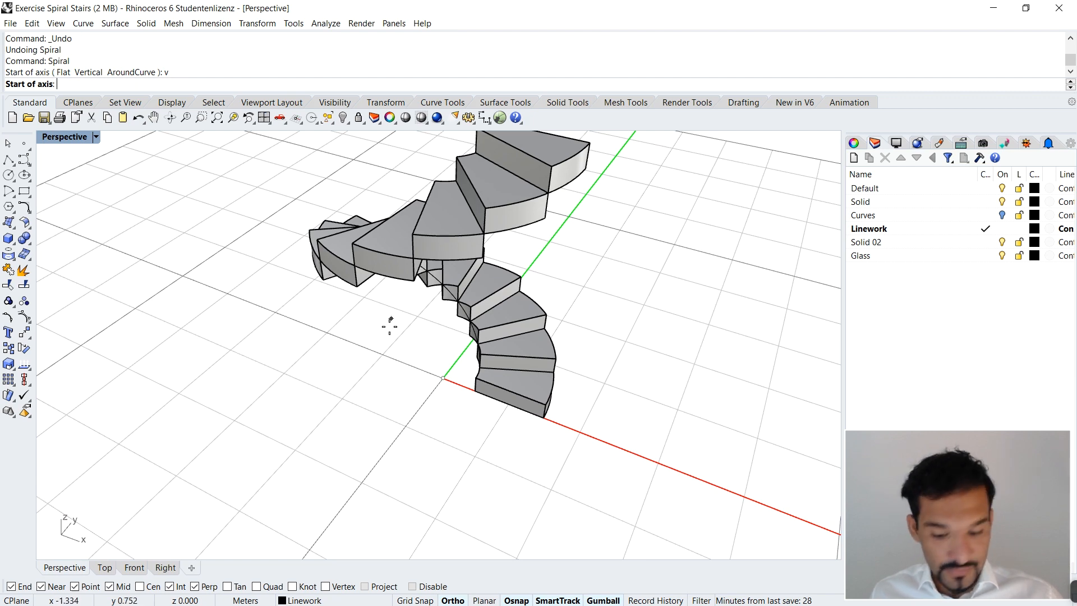
text(0)
key(Return)
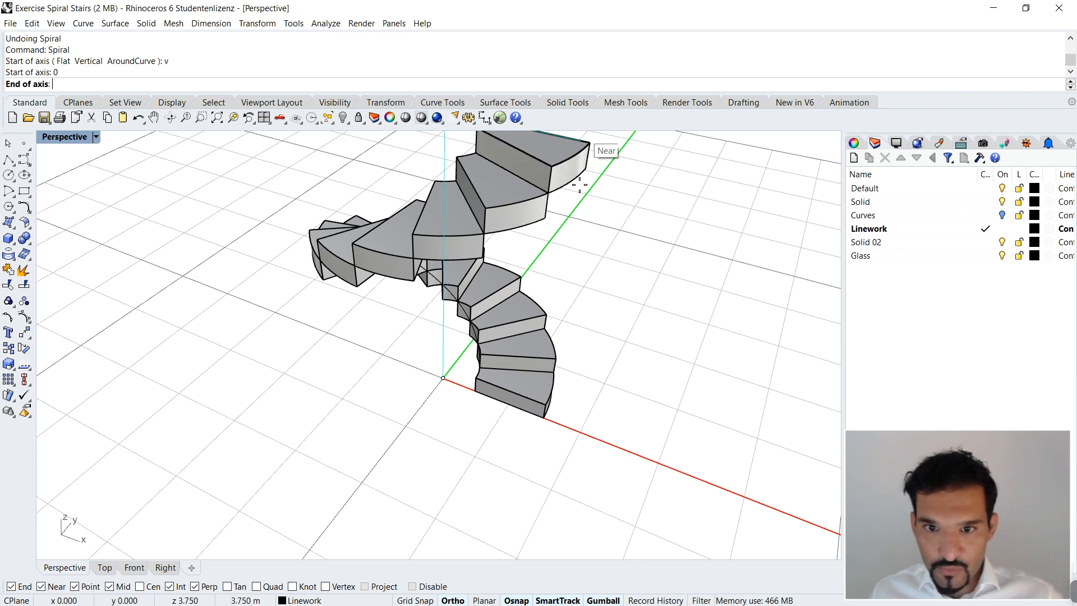
click(595, 194)
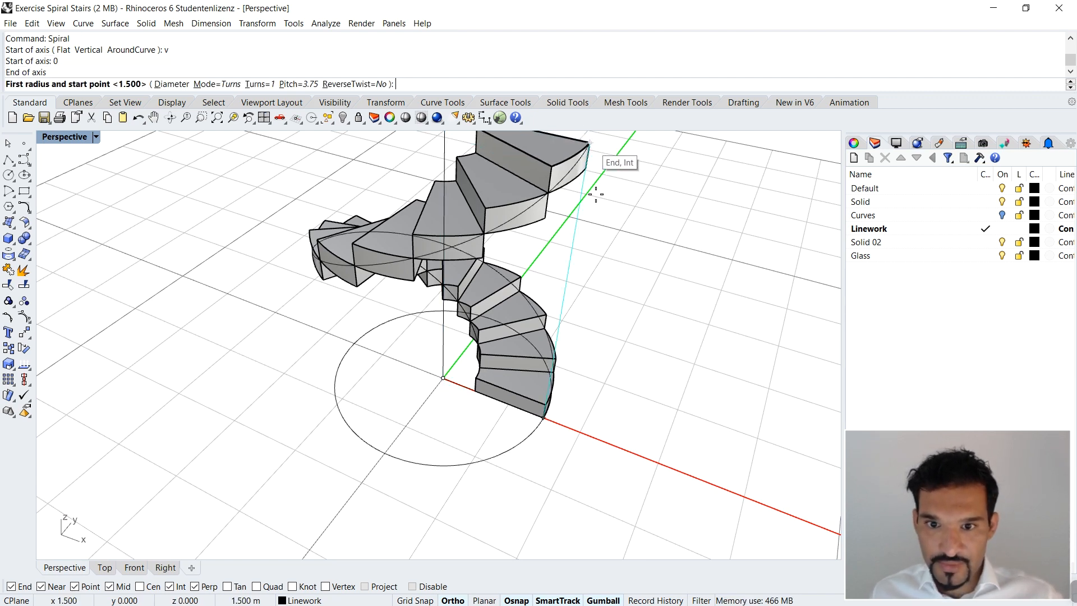
Step: Draw the one-turn spiral from the first tread's bottom outer corner to the top tread's upper outer corner, with both radii 1.5 m
click(544, 420)
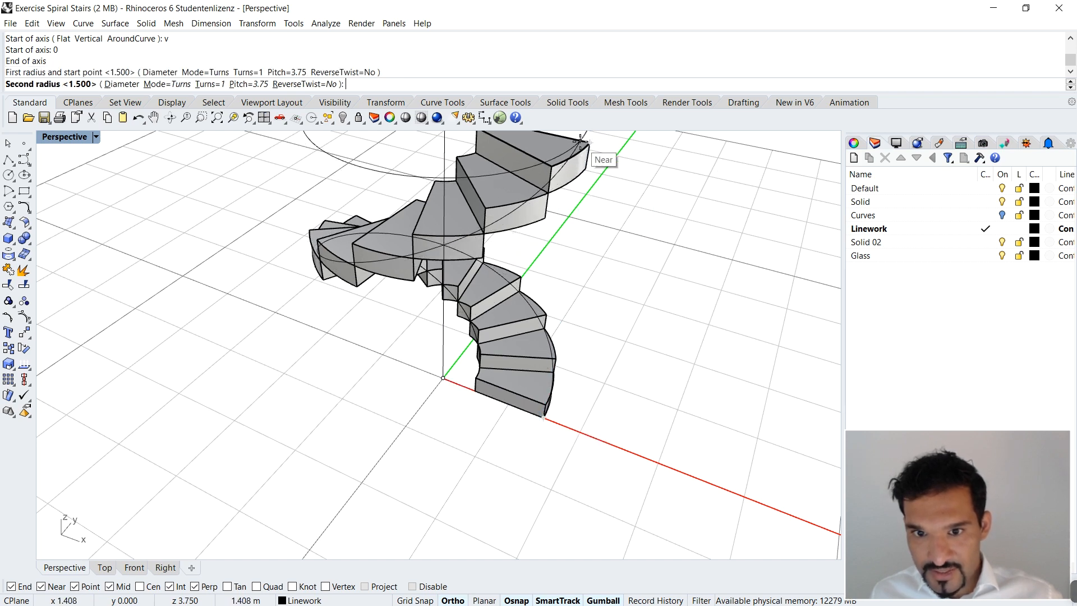
scroll(590, 141, up, 6)
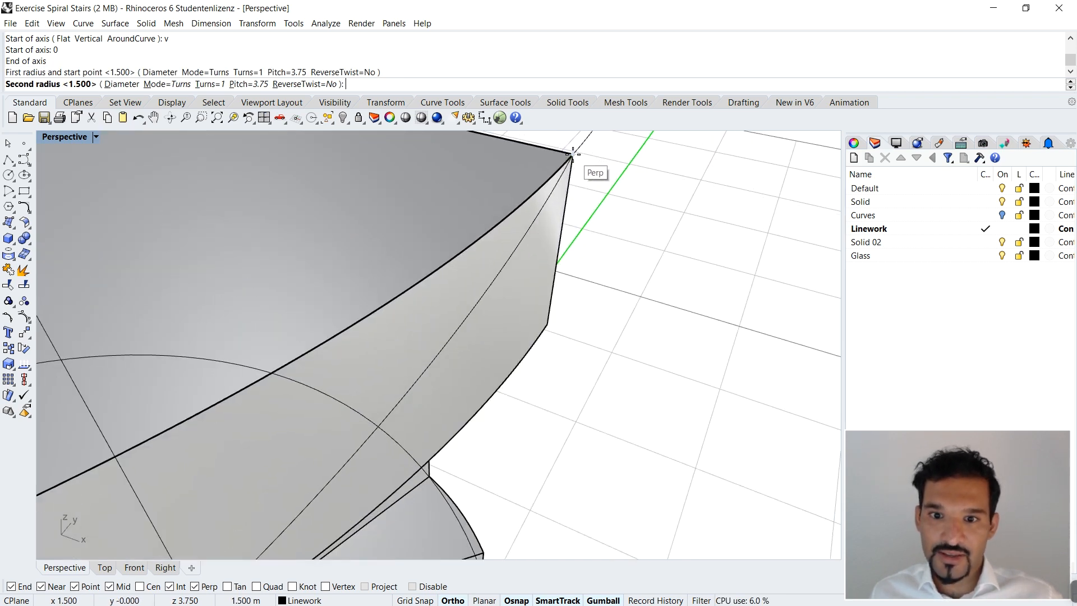
click(572, 155)
Step: Examine the completed spiral along the treads' outer faces from the top tread down to the first
scroll(612, 230, down, 6)
right_drag(602, 232, 597, 220)
scroll(607, 268, down, 8)
right_drag(599, 289, 577, 344)
right_drag(470, 290, 462, 368)
scroll(644, 440, up, 3)
right_drag(644, 440, 480, 341)
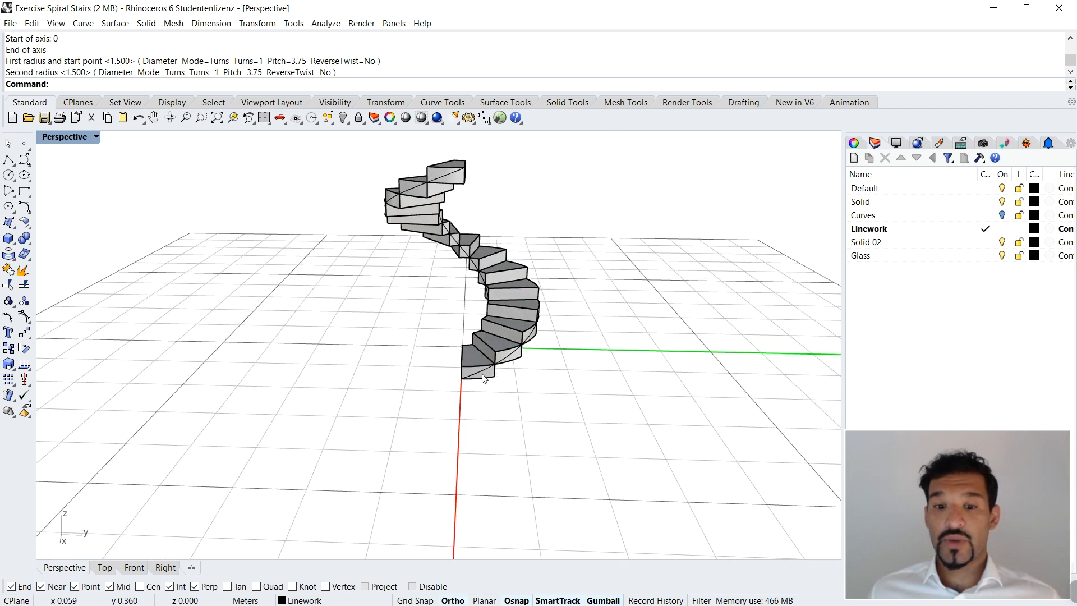
scroll(491, 388, up, 5)
scroll(493, 387, down, 3)
right_drag(478, 398, 490, 204)
scroll(489, 240, up, 3)
Step: Select the spiral curve and a neighbouring tread to tell them apart, and clear the selection
click(487, 240)
click(509, 228)
scroll(654, 298, down, 4)
right_drag(654, 297, 552, 265)
click(621, 204)
scroll(621, 205, down, 3)
right_drag(622, 206, 616, 334)
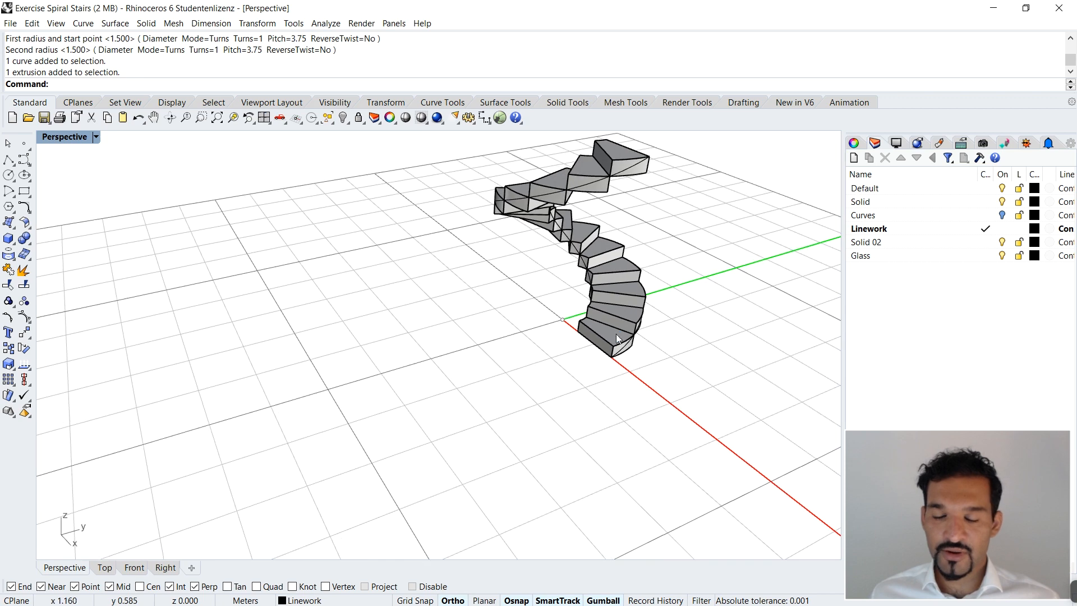
Step: Select the lower treads individually, one after another up the stair, and clear the selection
scroll(614, 320, up, 2)
click(611, 308)
click(610, 339)
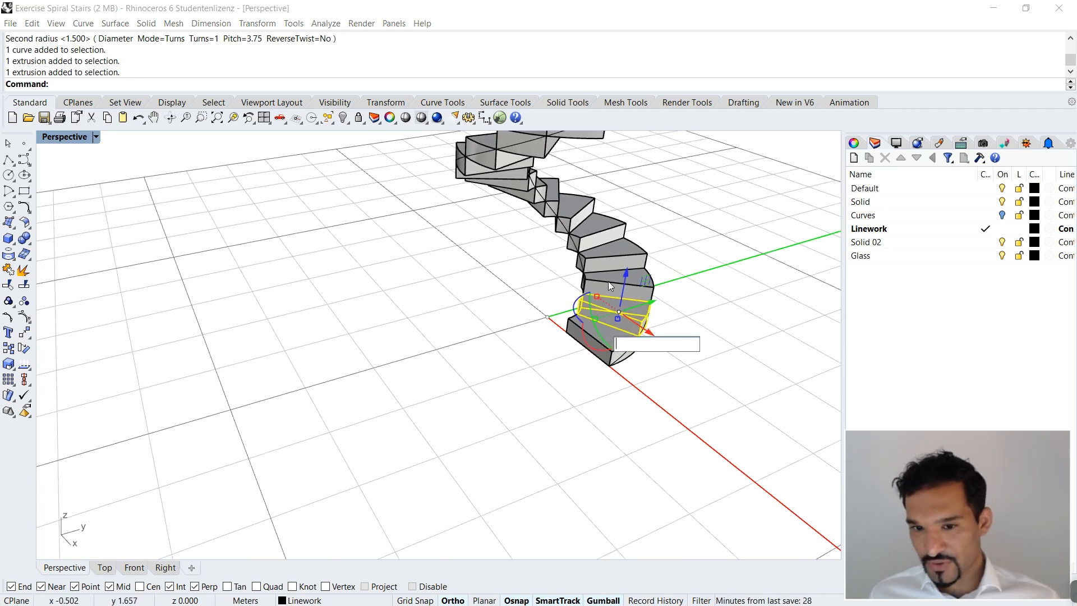
click(608, 281)
click(603, 253)
click(590, 228)
click(575, 210)
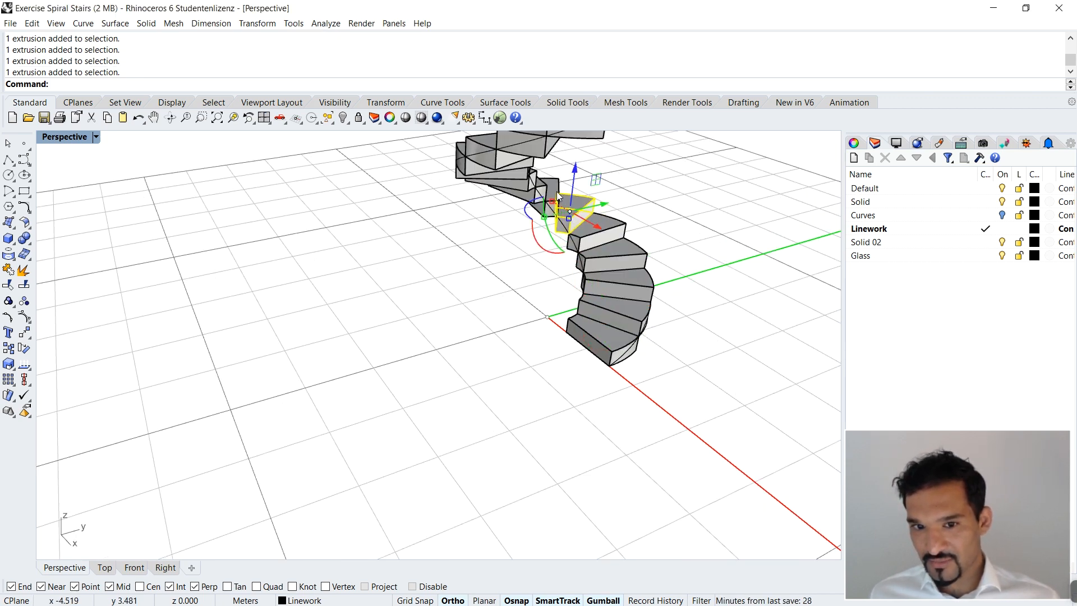
click(711, 298)
Step: Try to select all tread solids at once with SelSolid
text(el)
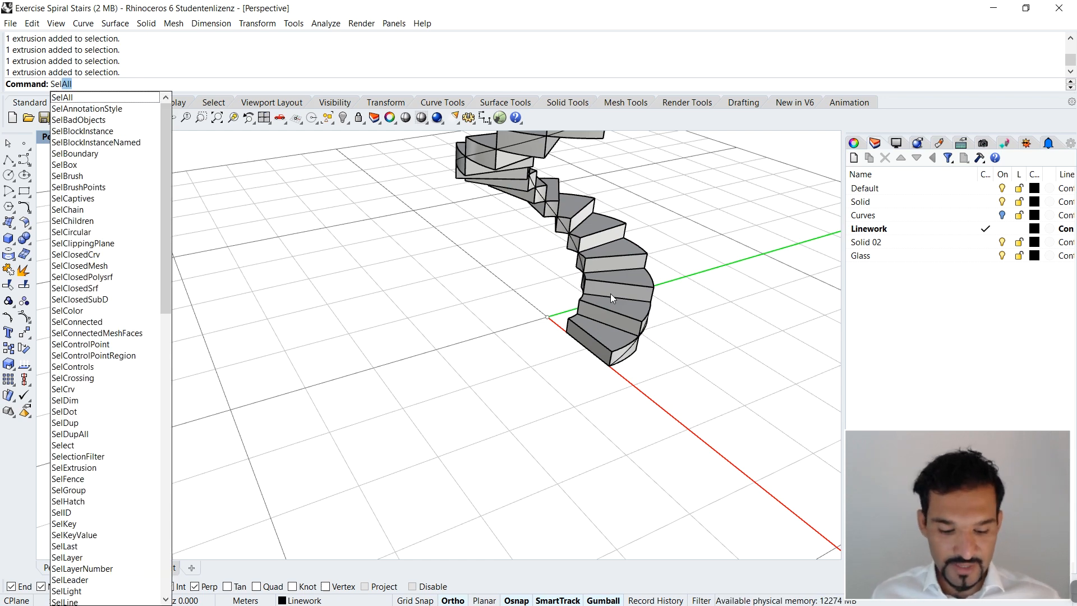
text(Solid)
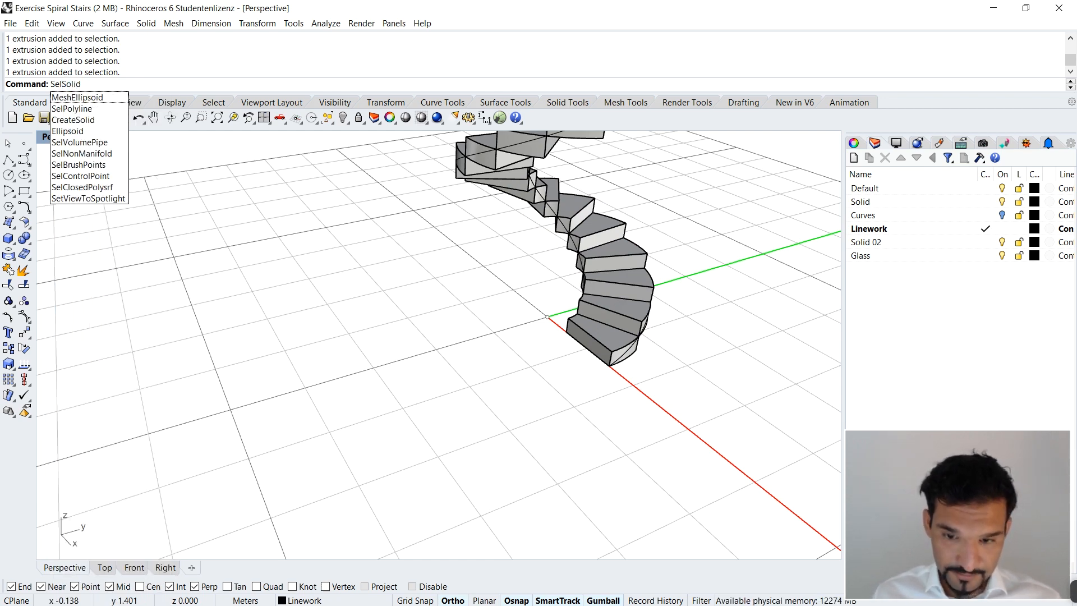
key(Return)
text(Gr)
key(Return)
drag(694, 210, 557, 247)
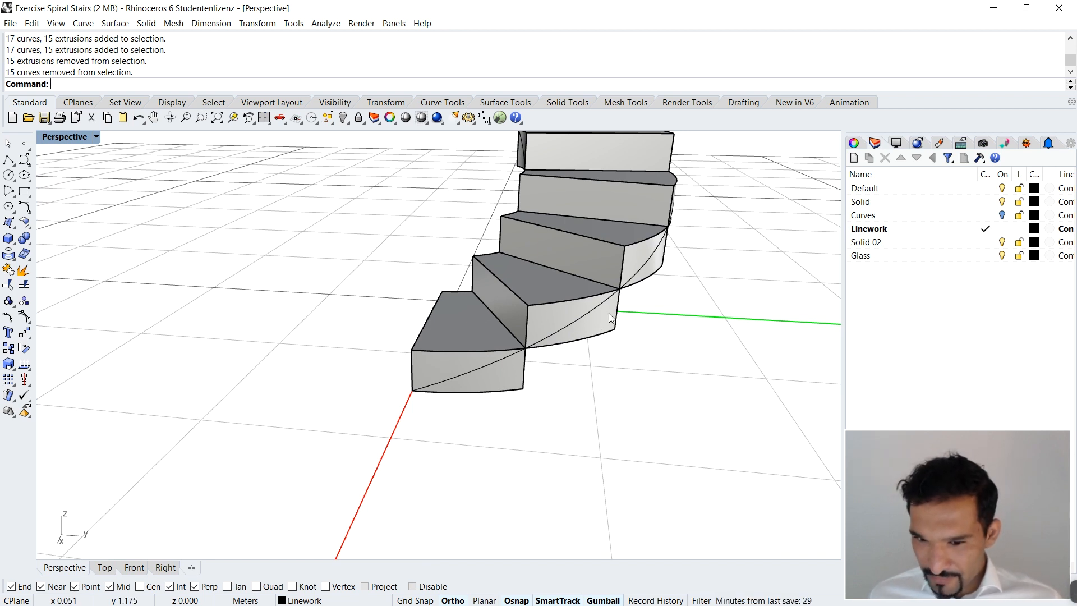
Step: Examine how the outer spiral runs diagonally across the lower treads' outer faces and through their corners
right_drag(589, 331, 560, 329)
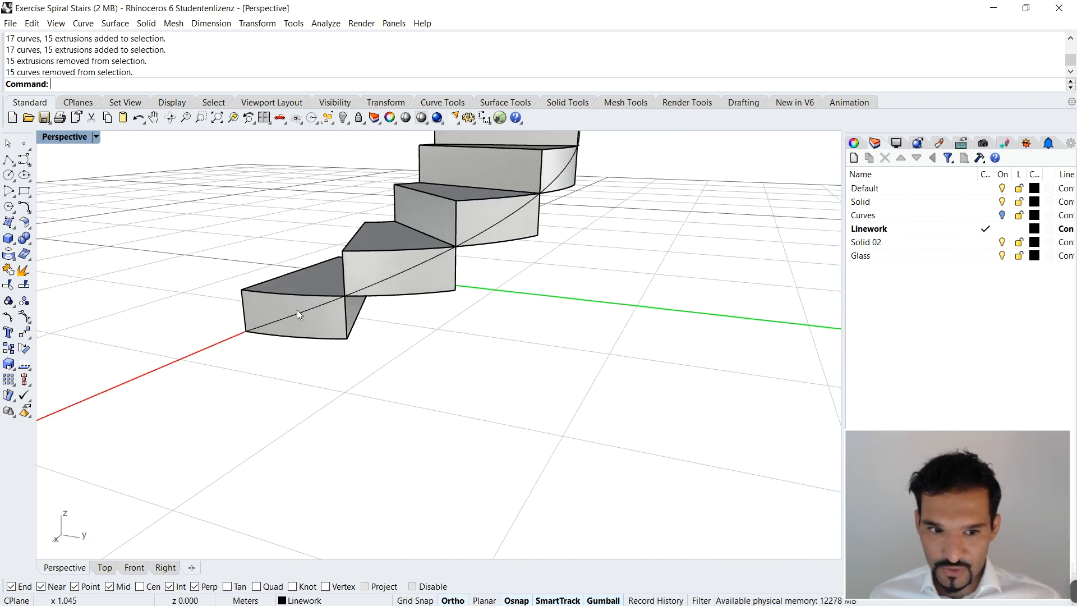
scroll(529, 274, down, 5)
right_drag(401, 309, 552, 365)
scroll(552, 364, down, 4)
scroll(605, 321, up, 2)
right_drag(645, 349, 616, 368)
scroll(616, 366, up, 3)
scroll(611, 432, up, 3)
right_drag(611, 432, 514, 431)
scroll(508, 362, up, 3)
scroll(504, 367, up, 3)
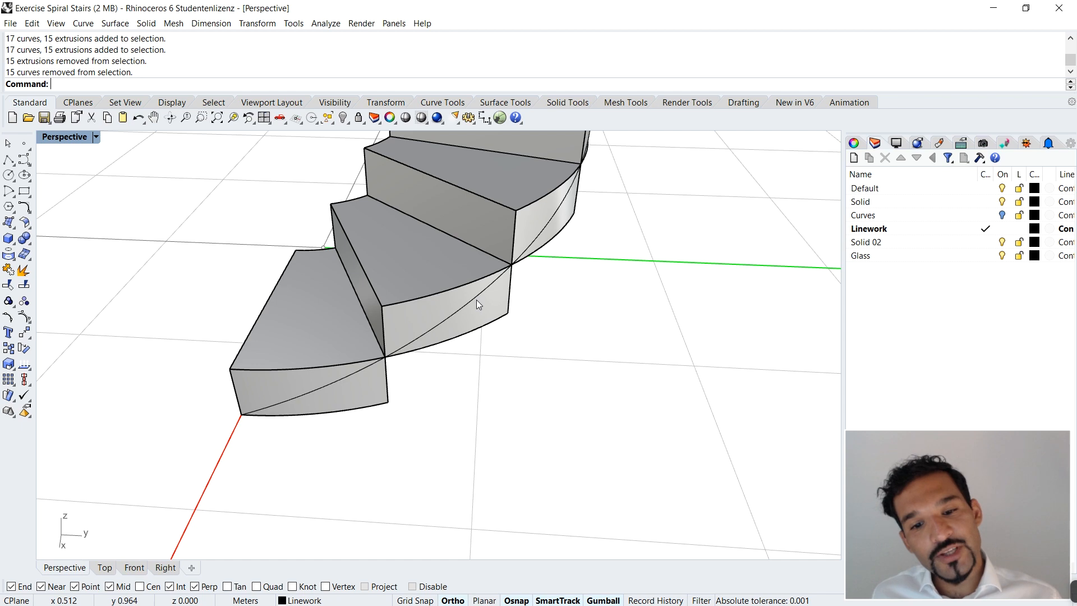
right_drag(489, 289, 627, 294)
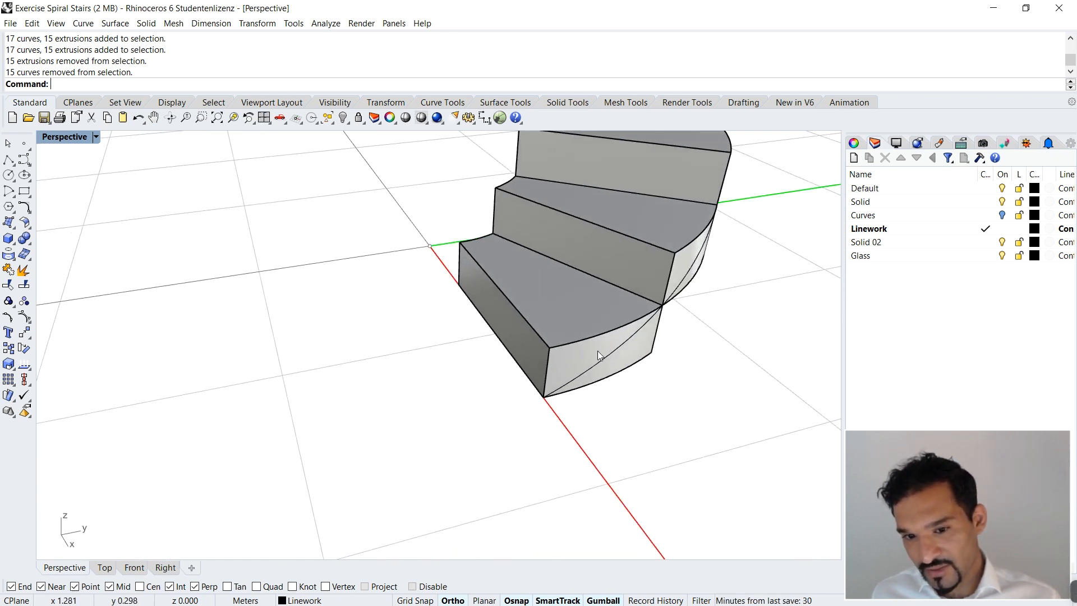
Step: Offset the outer spiral curve 0.05 m away from the treads
scroll(621, 349, down, 5)
scroll(587, 337, up, 6)
click(587, 335)
text(offset)
key(Return)
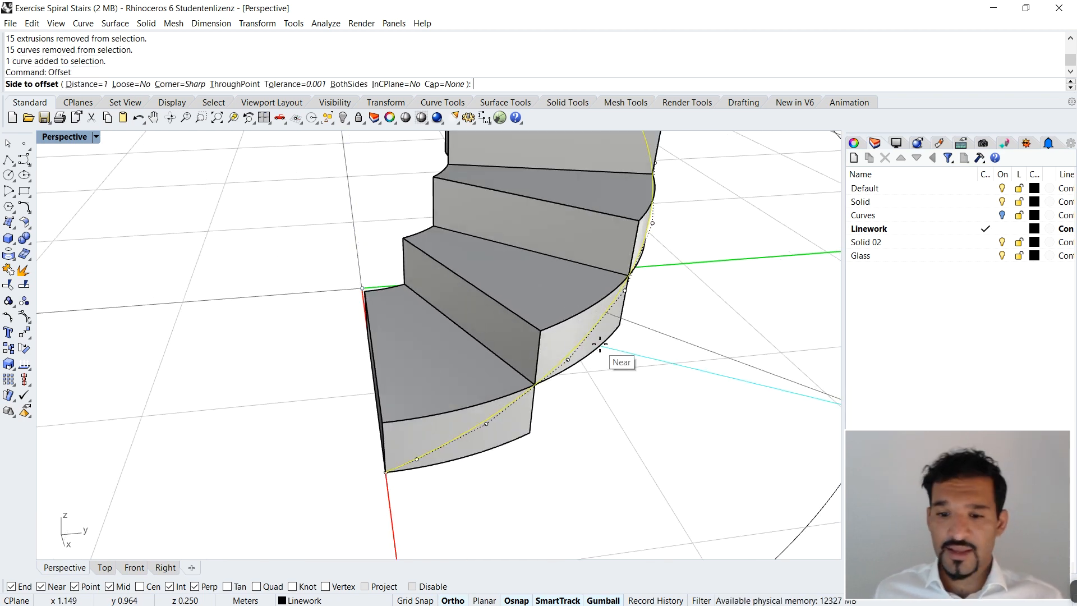
text(0.05)
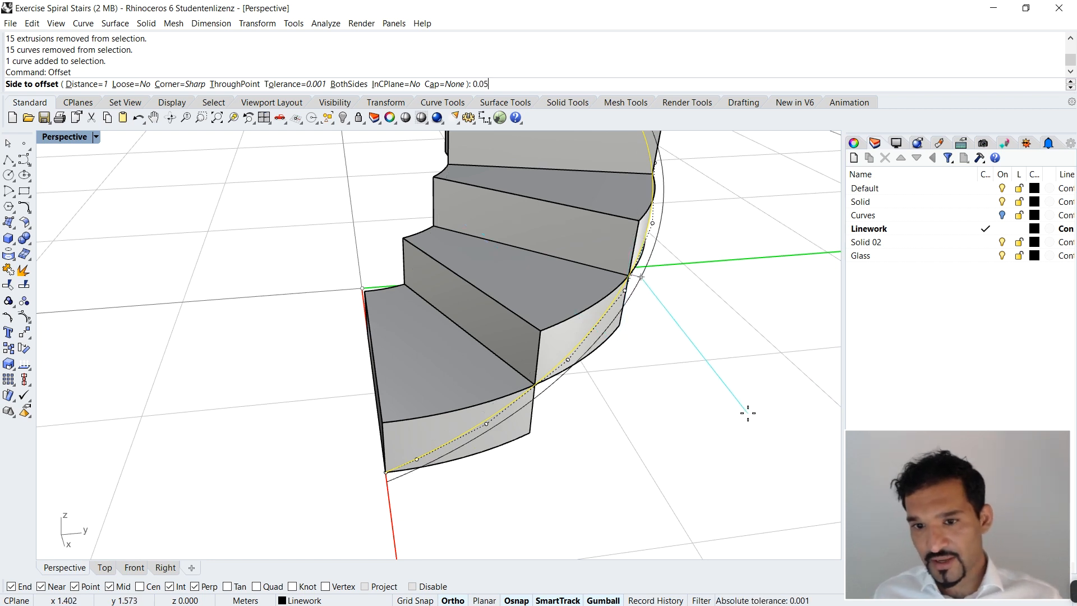
scroll(747, 413, down, 5)
click(608, 422)
key(Escape)
Step: Offset the inner helix curve 0.05 m inward, towards the origin
right_drag(702, 430, 695, 354)
right_drag(523, 336, 645, 362)
scroll(514, 269, up, 10)
right_drag(461, 297, 458, 233)
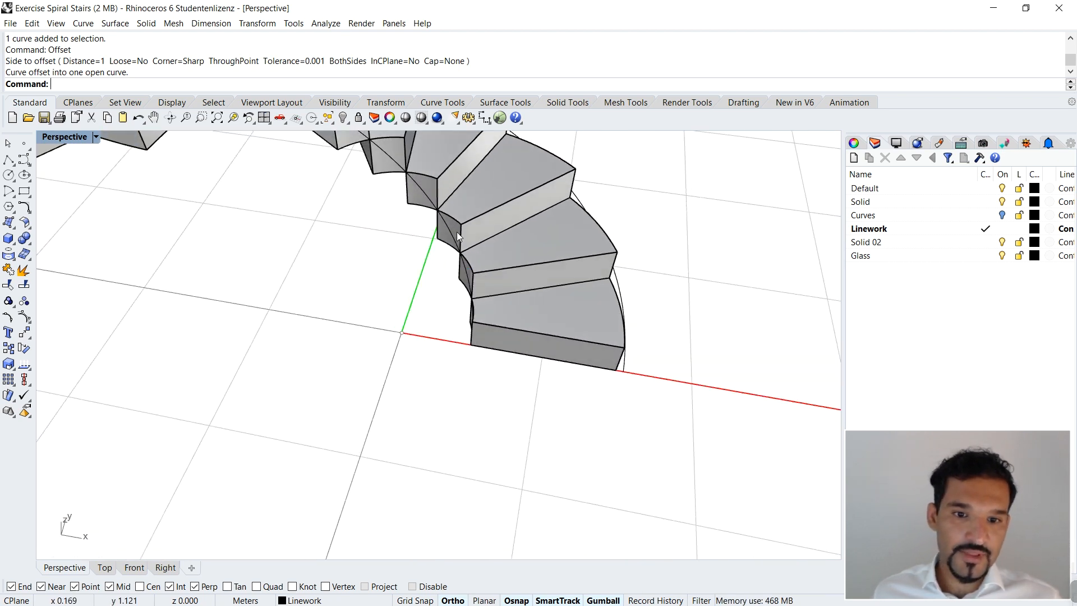
click(445, 224)
right_click(444, 229)
right_drag(428, 249, 385, 373)
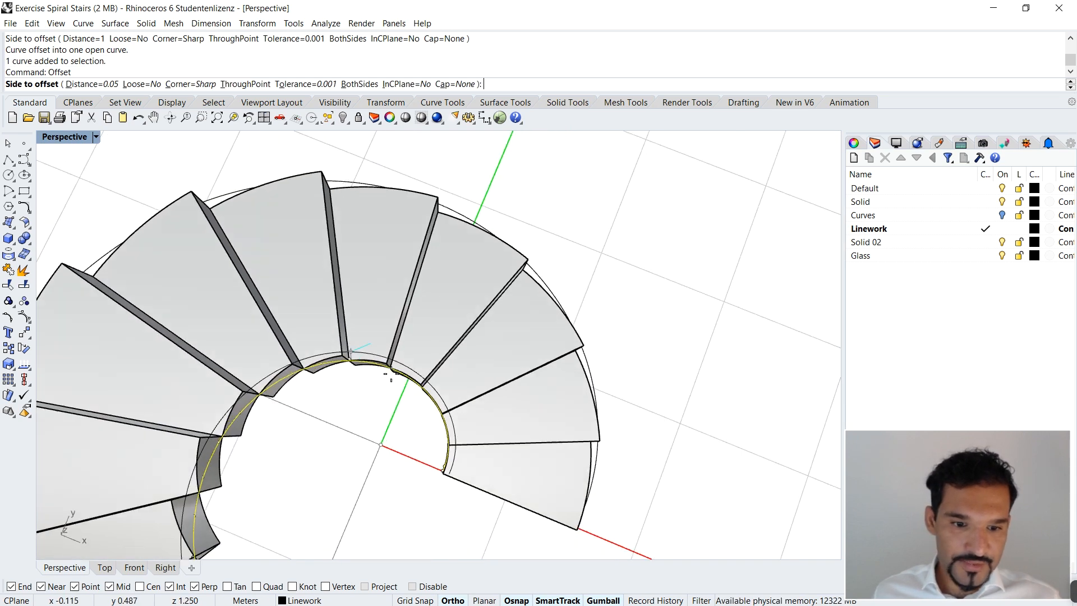
click(377, 447)
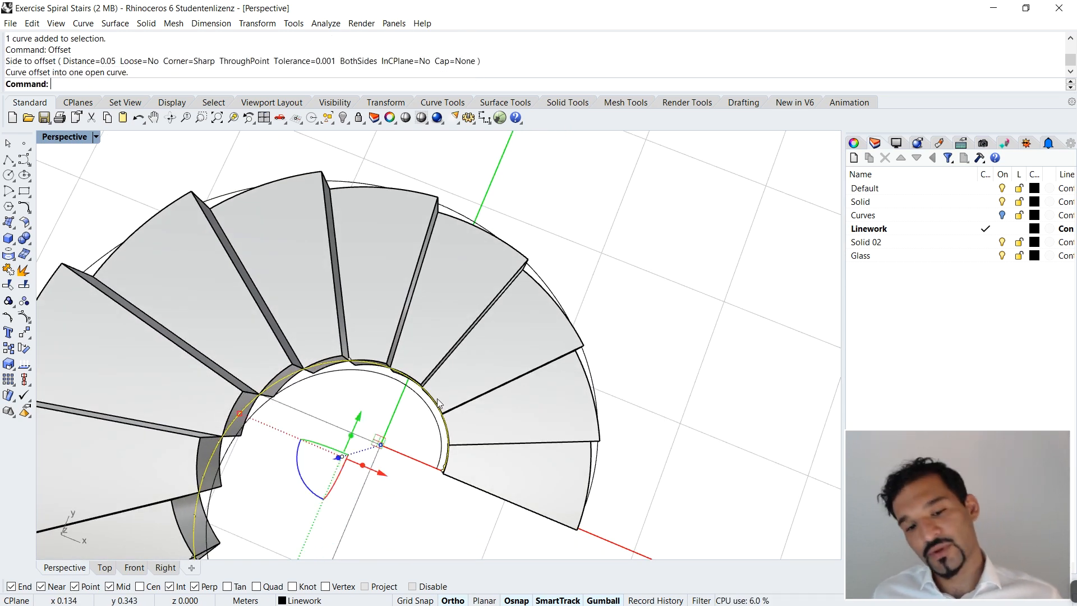
Step: Examine the clearance of both offset curves along the stair's inner and outer edges
scroll(440, 403, down, 3)
scroll(450, 401, up, 2)
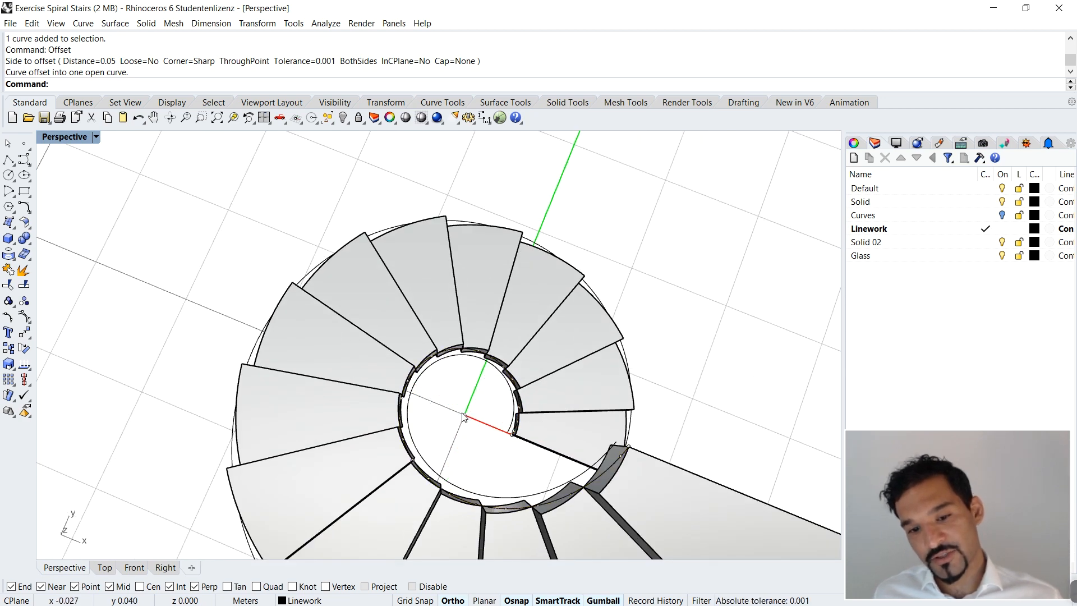
scroll(487, 374, down, 5)
right_drag(487, 374, 427, 298)
scroll(478, 311, up, 5)
scroll(427, 298, up, 4)
scroll(428, 298, down, 5)
right_drag(537, 311, 471, 328)
right_drag(463, 376, 521, 361)
scroll(424, 371, up, 5)
scroll(404, 339, down, 5)
scroll(492, 348, up, 5)
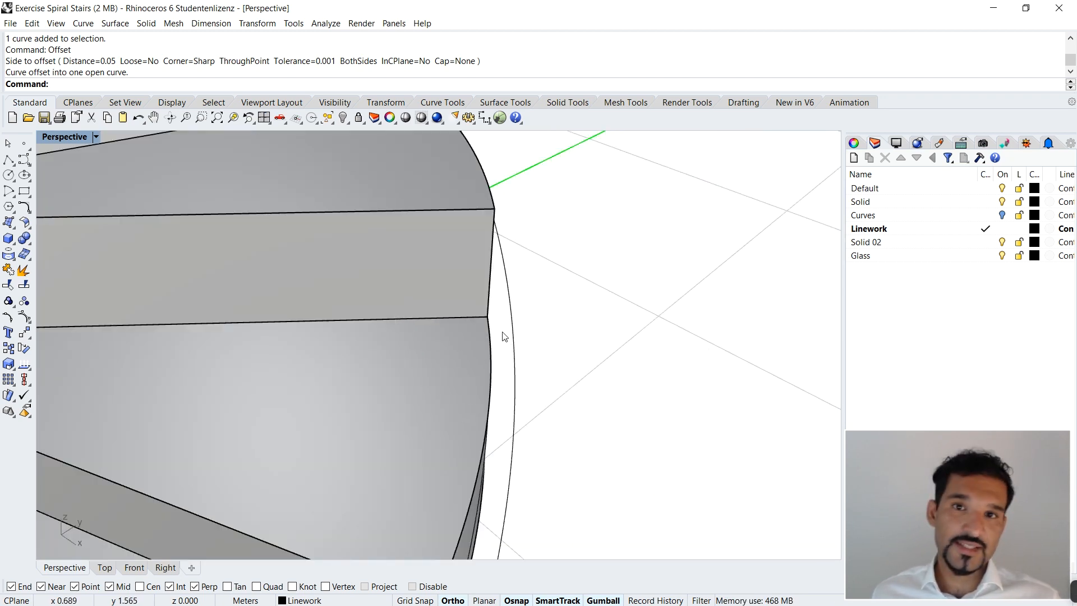
Step: Loft a surface between the inner and outer offset curves with Normal style and Do not simplify
scroll(505, 338, down, 5)
scroll(599, 354, up, 2)
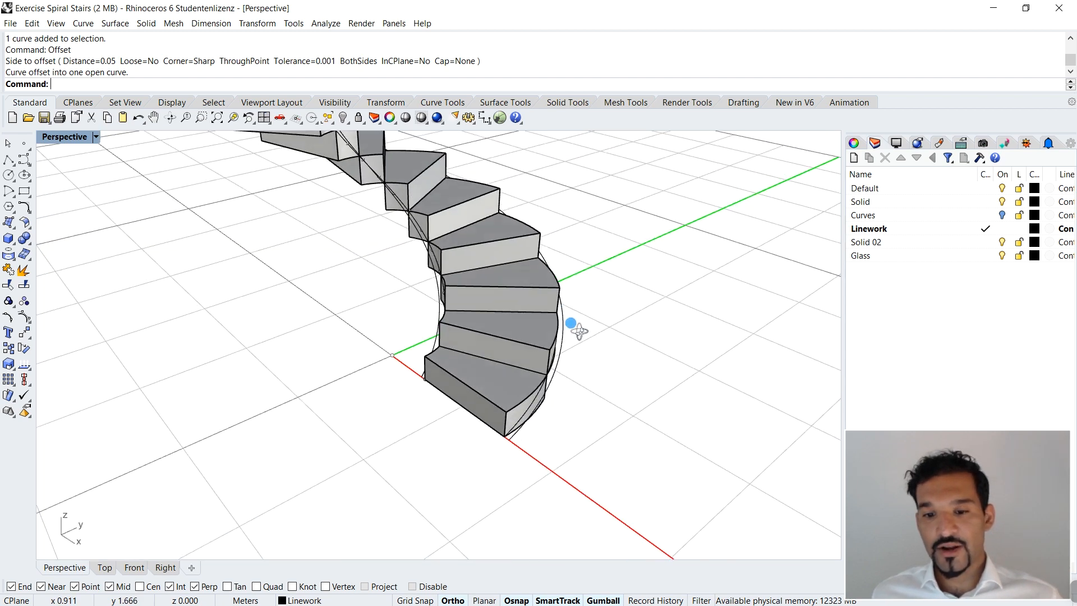
scroll(581, 330, up, 1)
click(565, 331)
right_drag(561, 355, 553, 308)
click(577, 276)
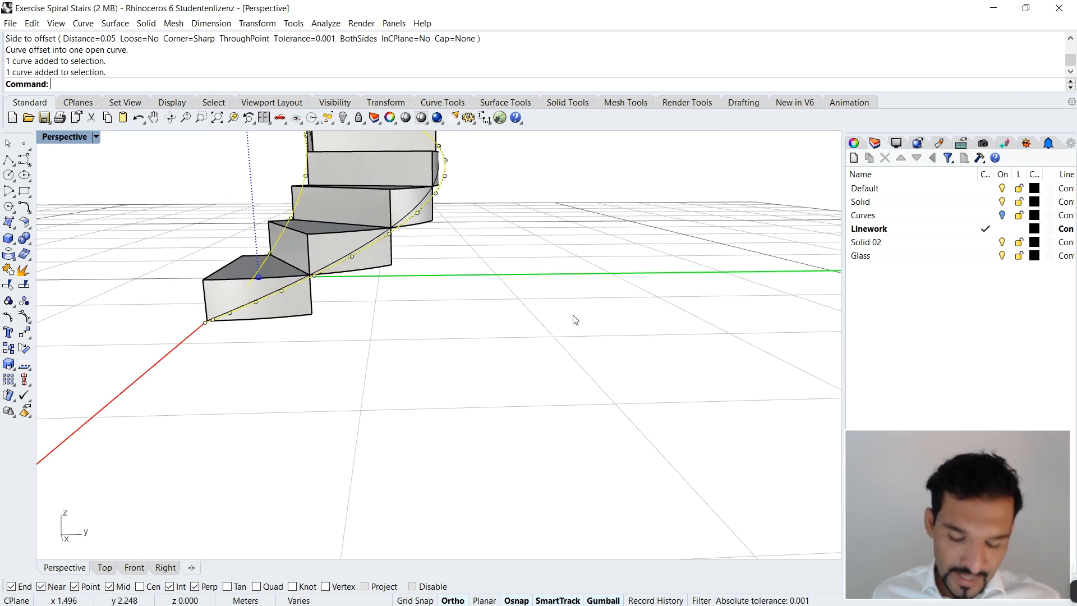
key(Return)
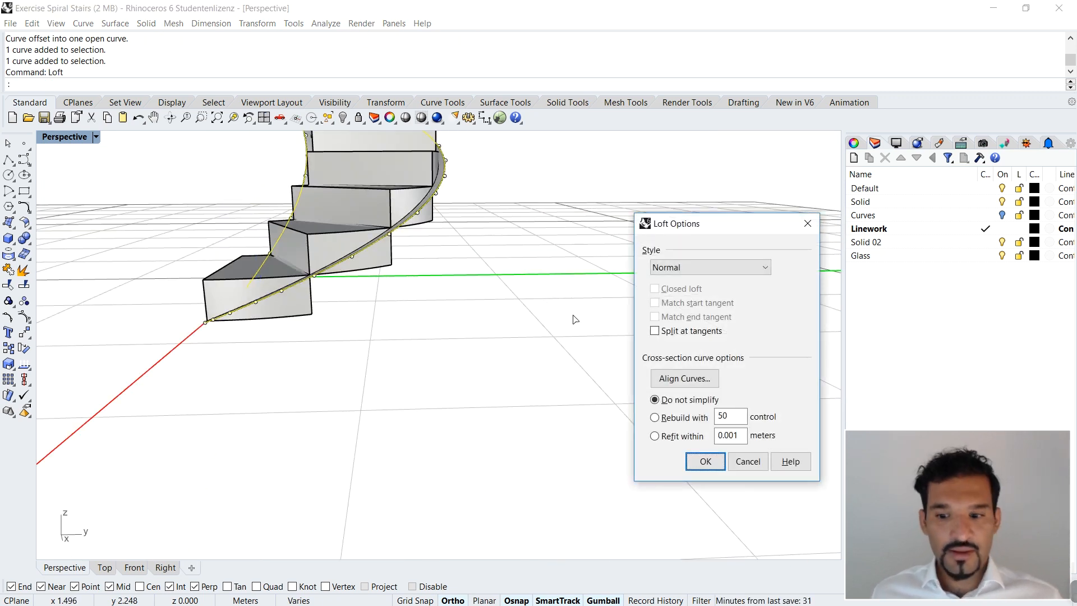
key(Return)
Step: Examine how the lofted surface runs diagonally through the treads along the whole stair
scroll(525, 319, down, 5)
right_drag(524, 318, 357, 268)
right_drag(292, 242, 448, 264)
scroll(458, 257, up, 6)
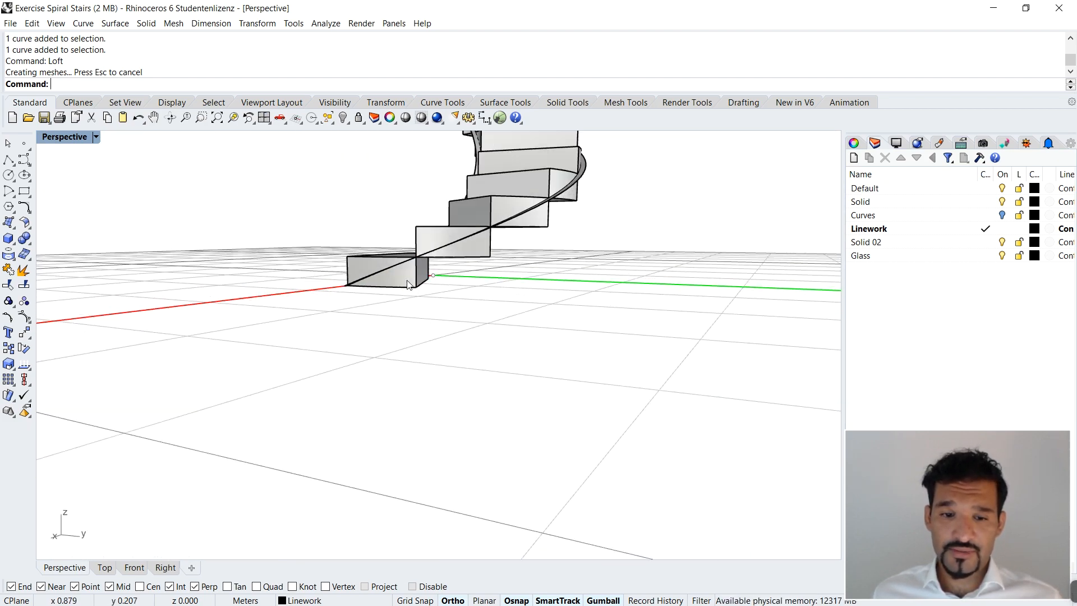
scroll(457, 257, up, 8)
scroll(478, 245, down, 8)
right_drag(421, 280, 535, 277)
scroll(497, 338, down, 5)
scroll(497, 339, down, 4)
Step: Split all of the stair's tread solids with BooleanSplit, using the lofted spiral surface as the cutting object
text(BooleanDifference)
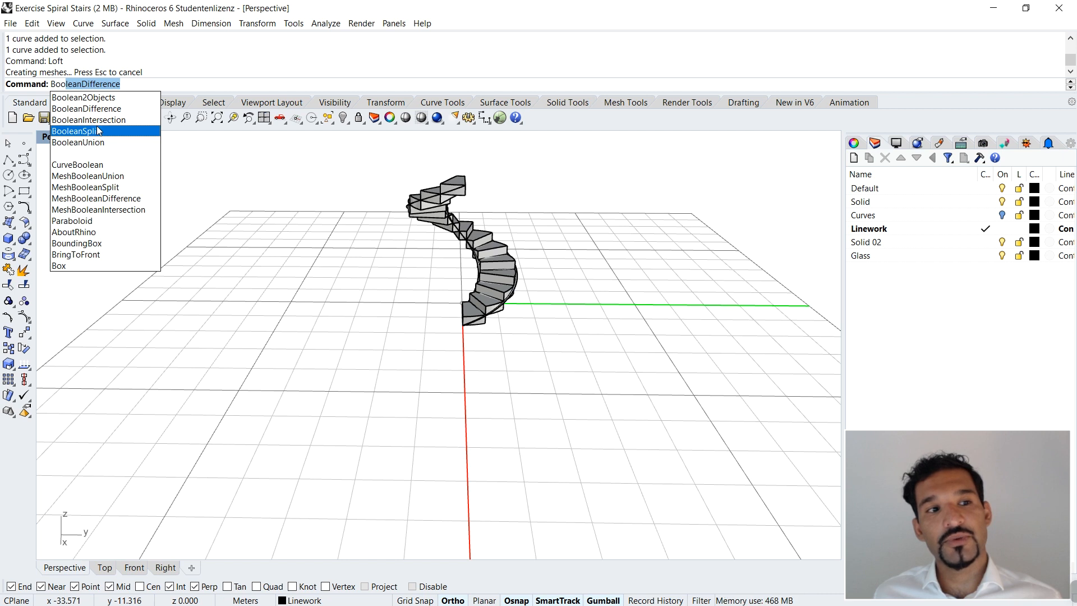
click(97, 132)
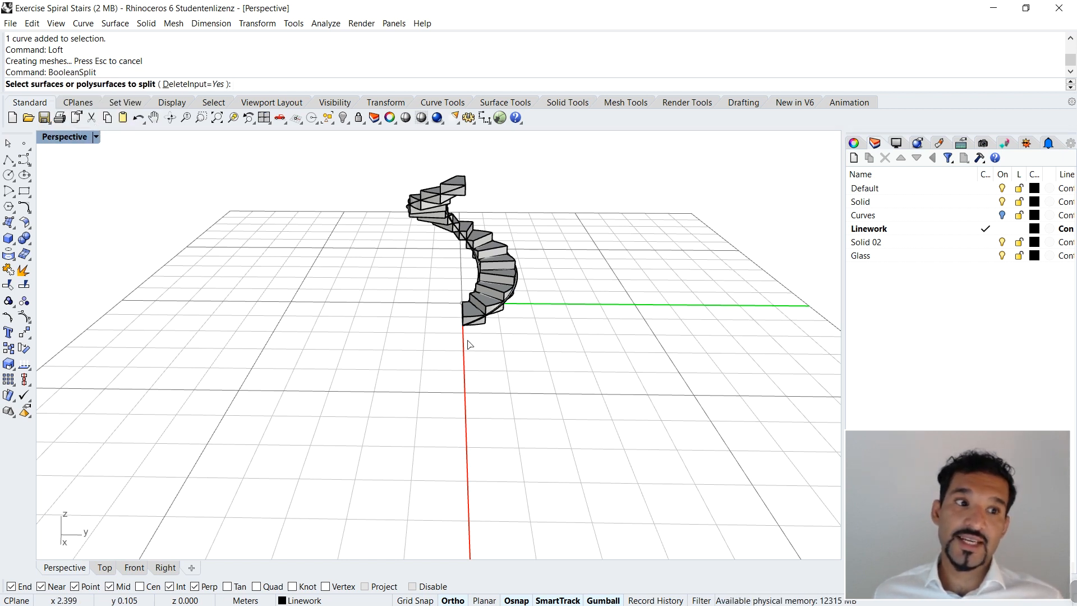
scroll(469, 344, up, 5)
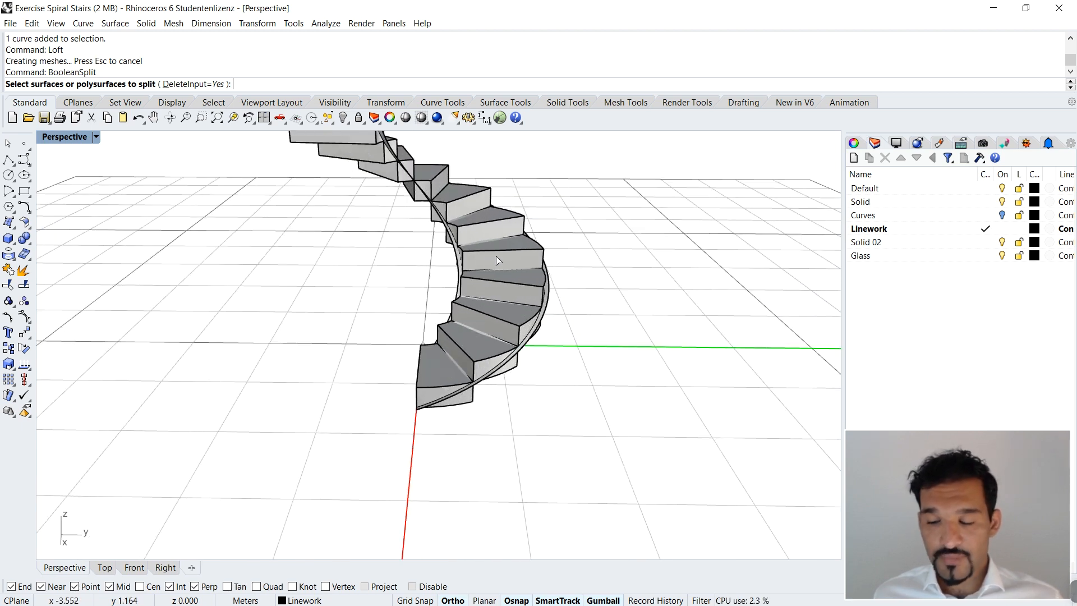
click(496, 260)
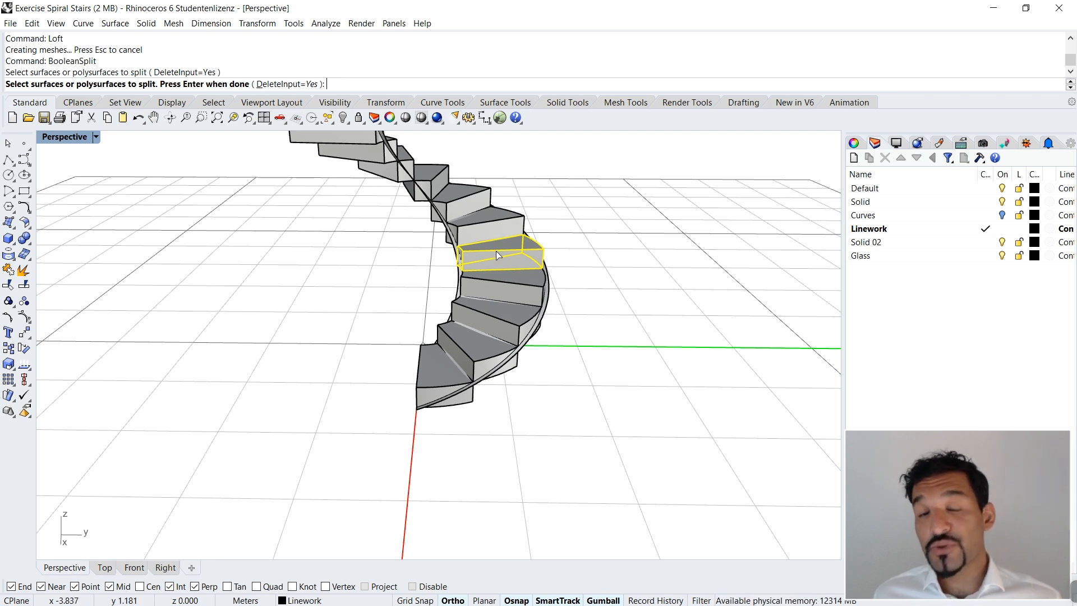
ctrl+click(494, 252)
scroll(502, 275, down, 7)
scroll(515, 228, up, 5)
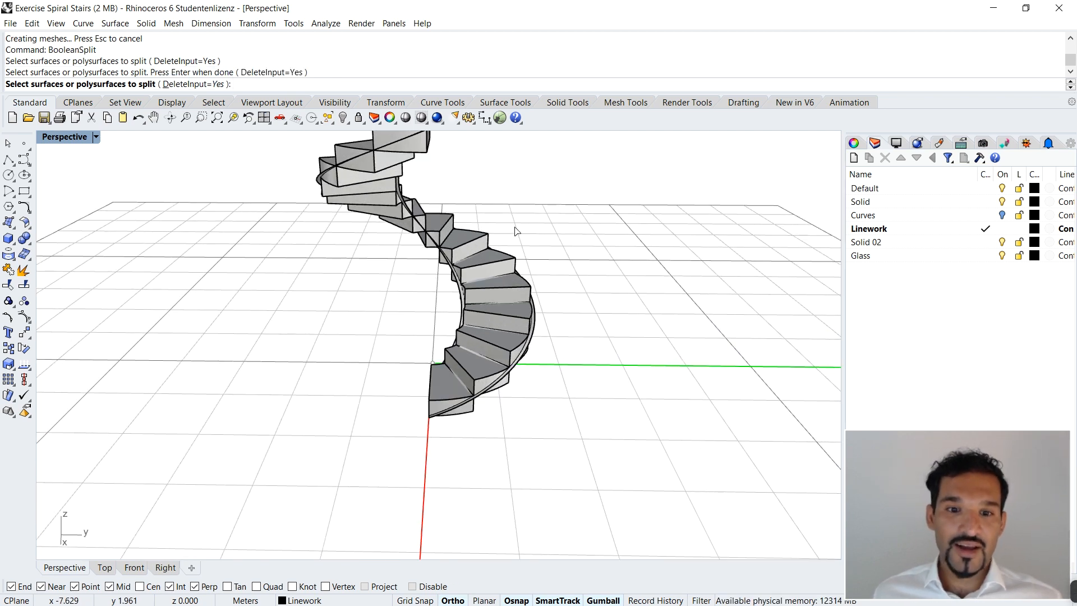
text(el)
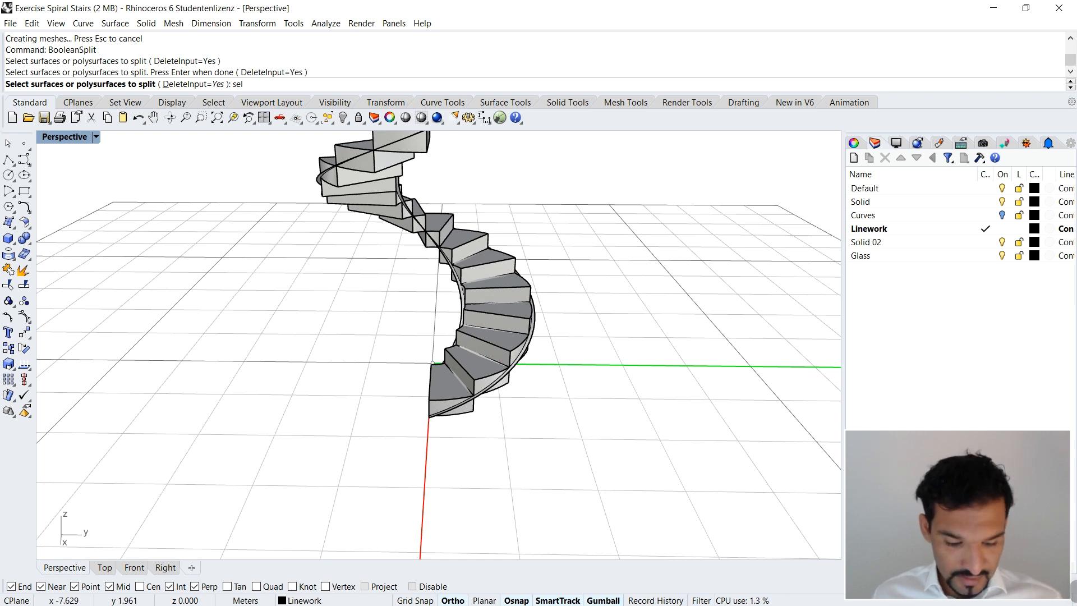
text(solid)
key(Return)
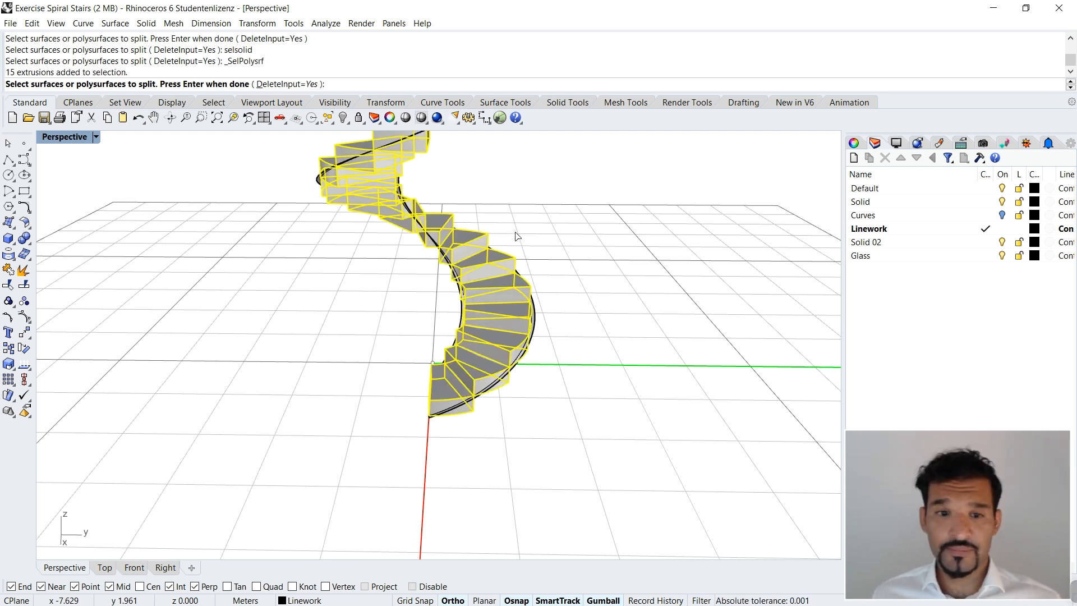
scroll(522, 286, down, 3)
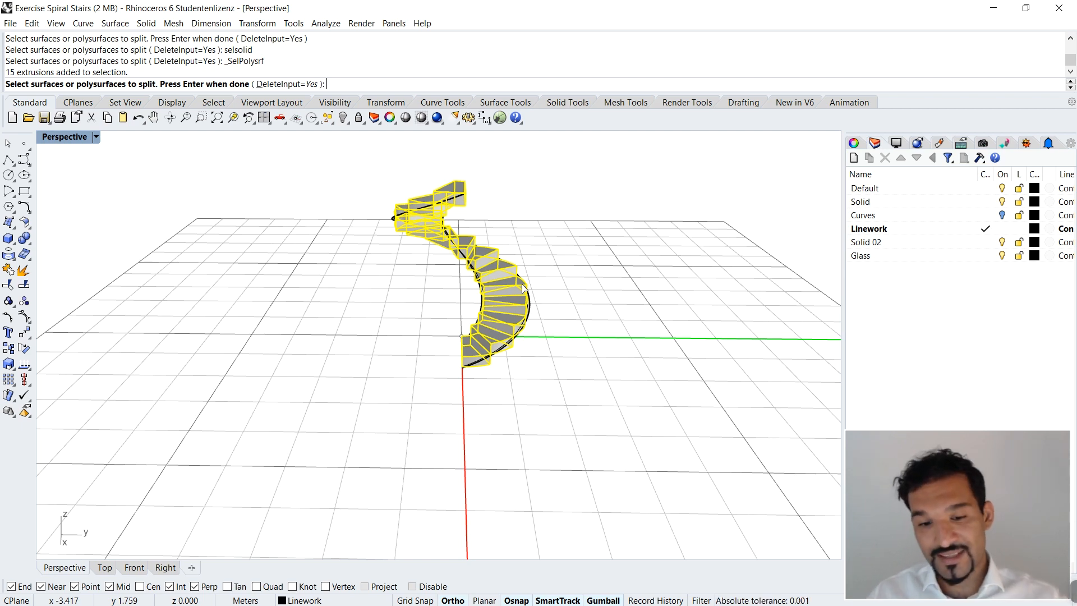
scroll(561, 331, up, 5)
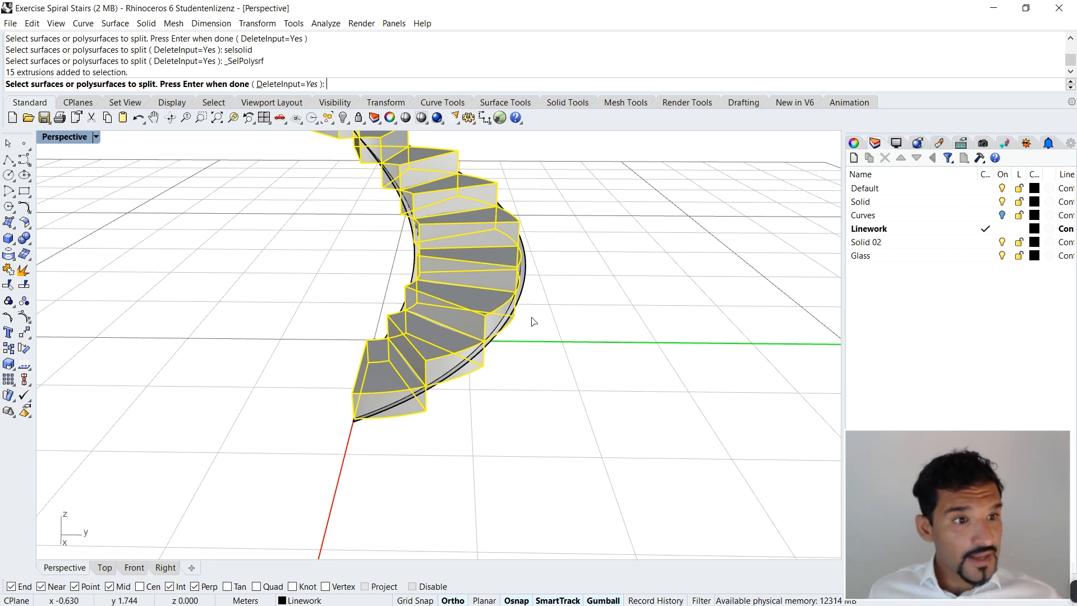
key(Return)
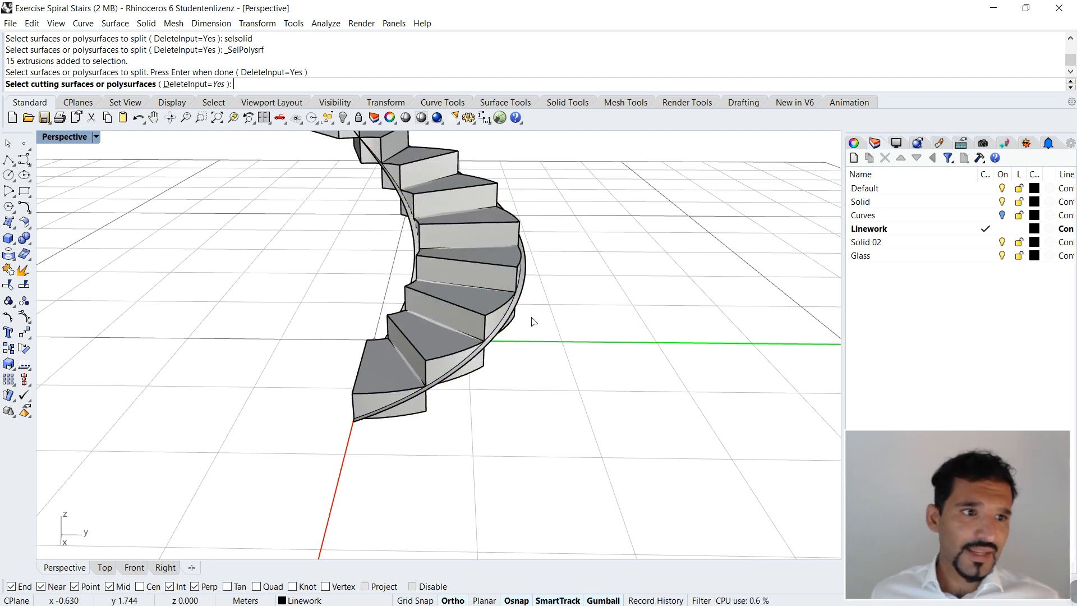
scroll(512, 320, up, 5)
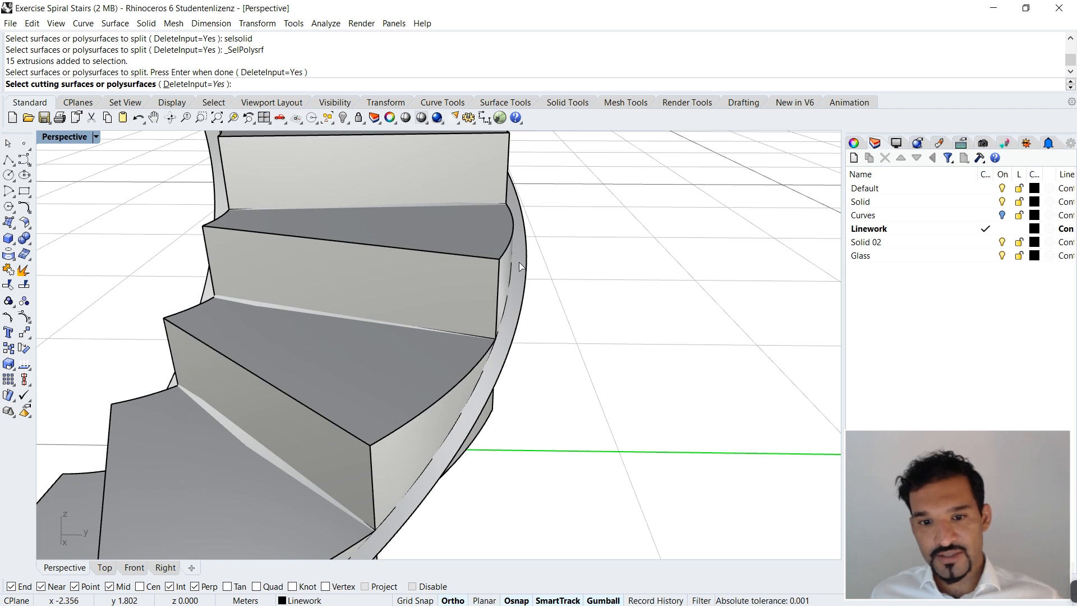
click(519, 262)
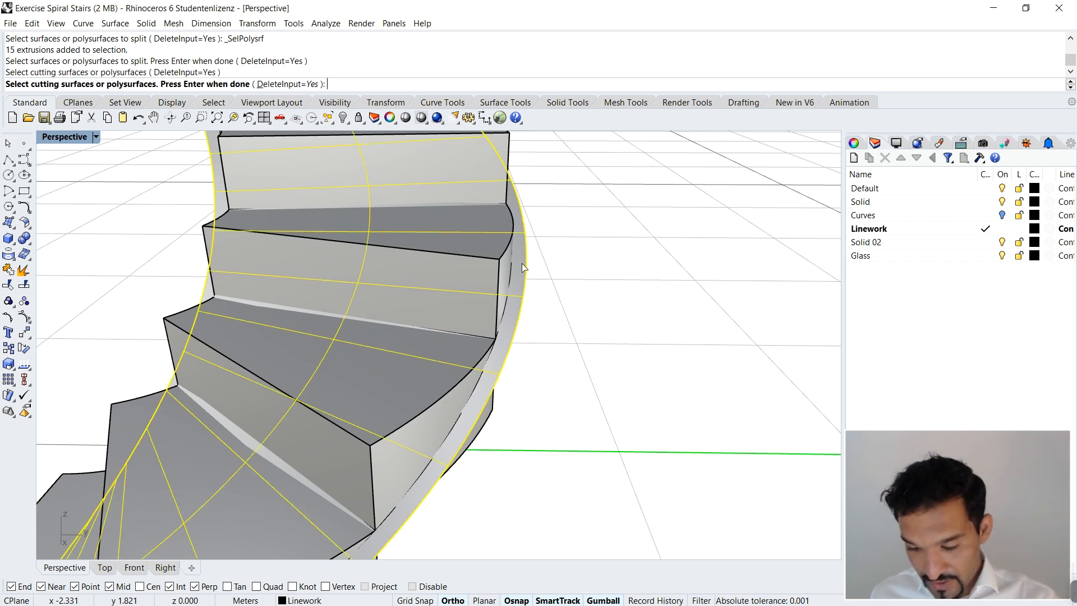
key(Return)
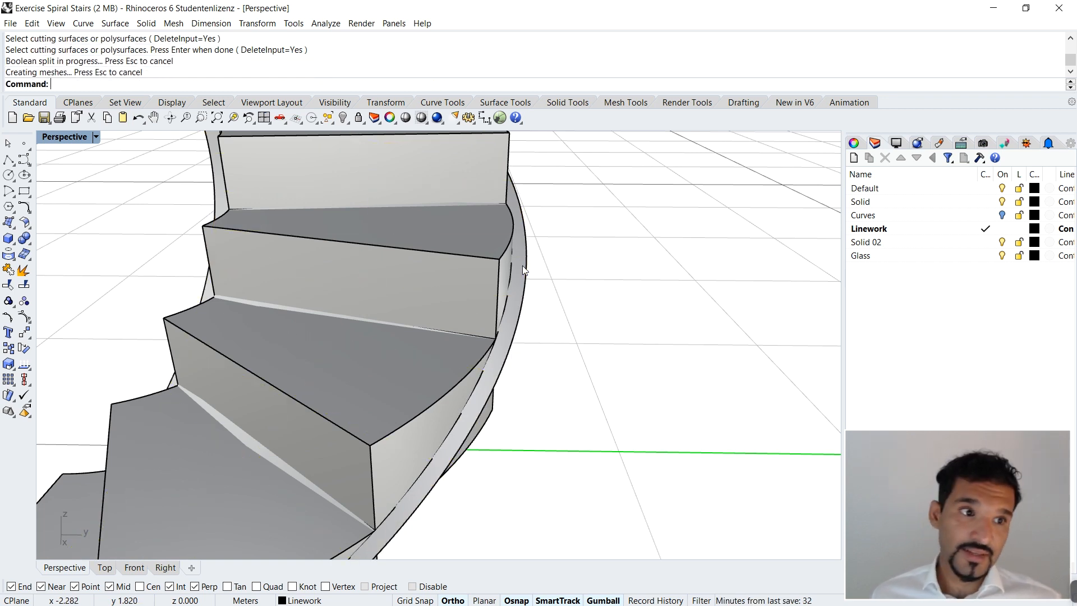
Step: Examine the split treads from several sides along the lofted surface
scroll(533, 269, down, 5)
right_drag(528, 335, 499, 281)
click(499, 281)
scroll(563, 309, down, 5)
right_drag(562, 309, 486, 433)
scroll(486, 433, down, 4)
scroll(497, 332, up, 4)
right_drag(498, 332, 500, 276)
click(500, 276)
scroll(471, 293, up, 5)
scroll(322, 303, down, 5)
right_drag(322, 303, 562, 318)
scroll(517, 268, up, 2)
Step: Ungroup the split tread pieces so that each can be selected individually
click(549, 268)
right_drag(549, 268, 637, 294)
text(Ungroup)
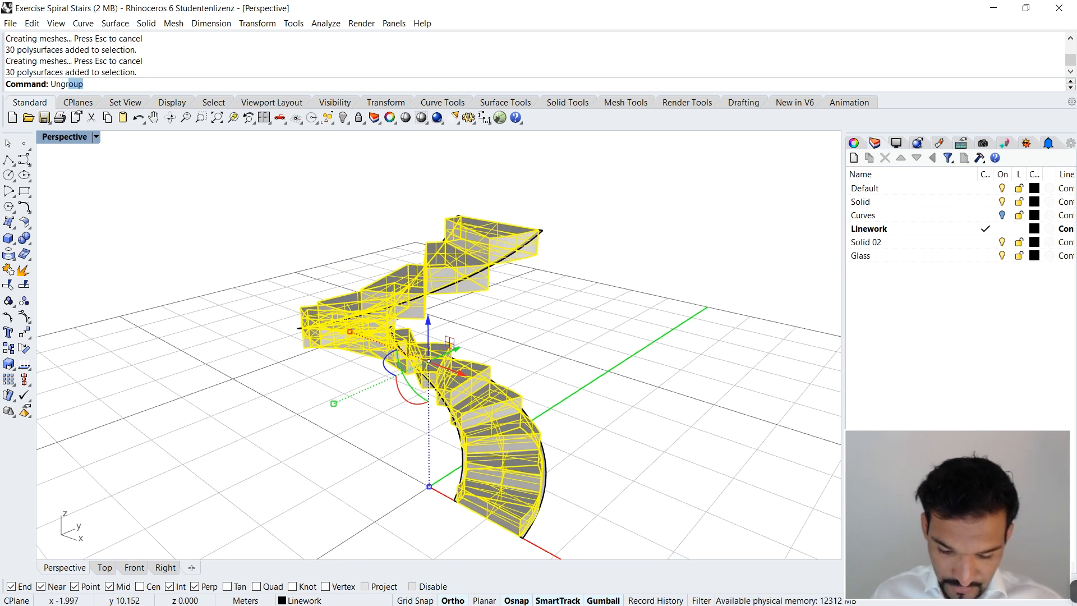
key(Return)
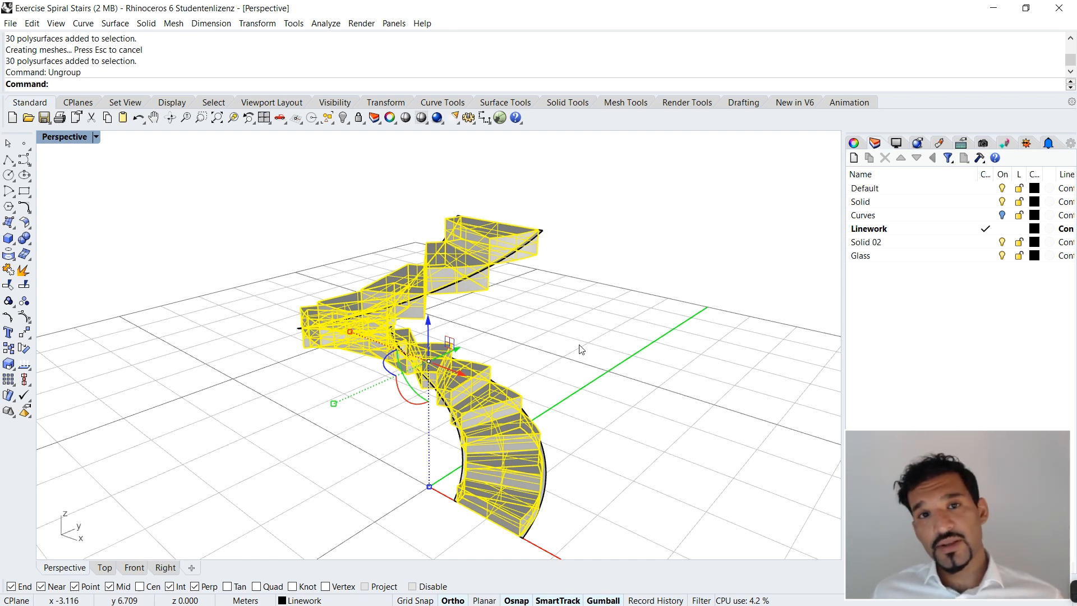
click(594, 391)
Step: Delete the pieces of the two topmost treads that lie below the lofted surface
right_drag(586, 381, 602, 327)
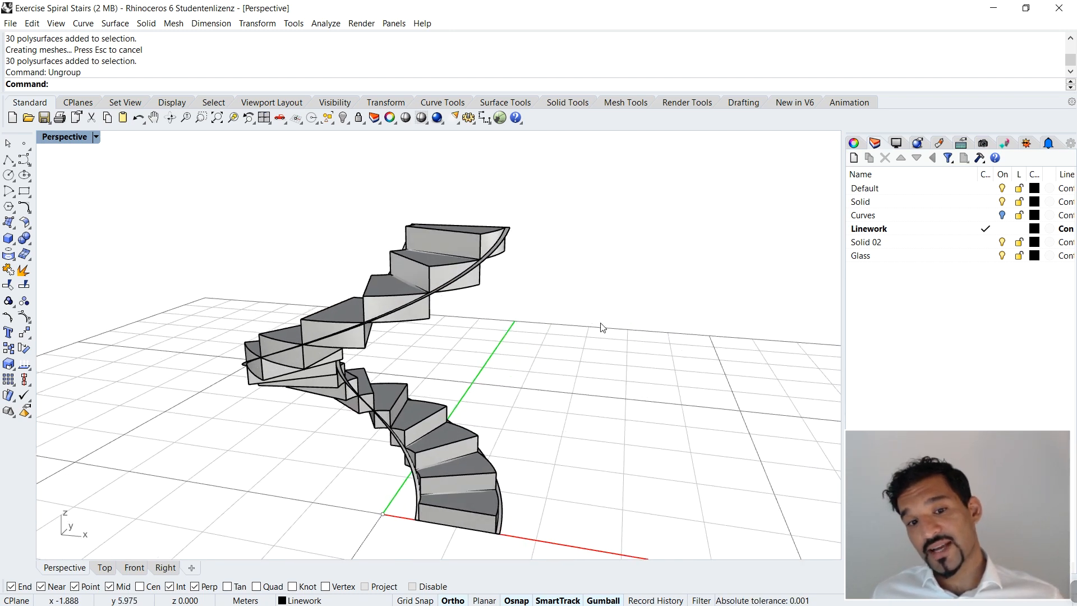
scroll(551, 325, down, 5)
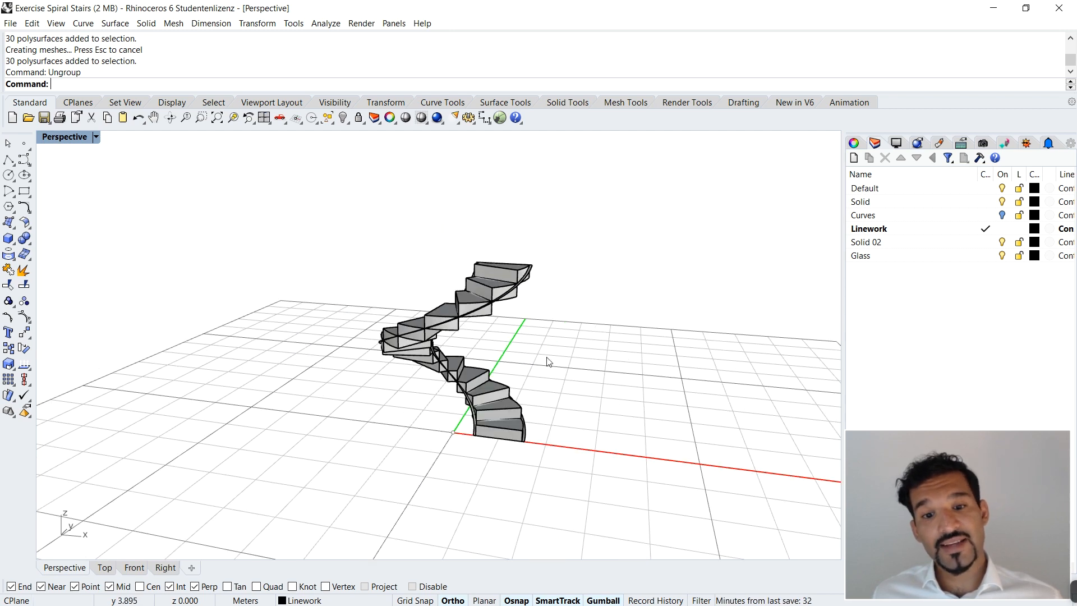
scroll(547, 357, up, 7)
right_drag(446, 257, 422, 267)
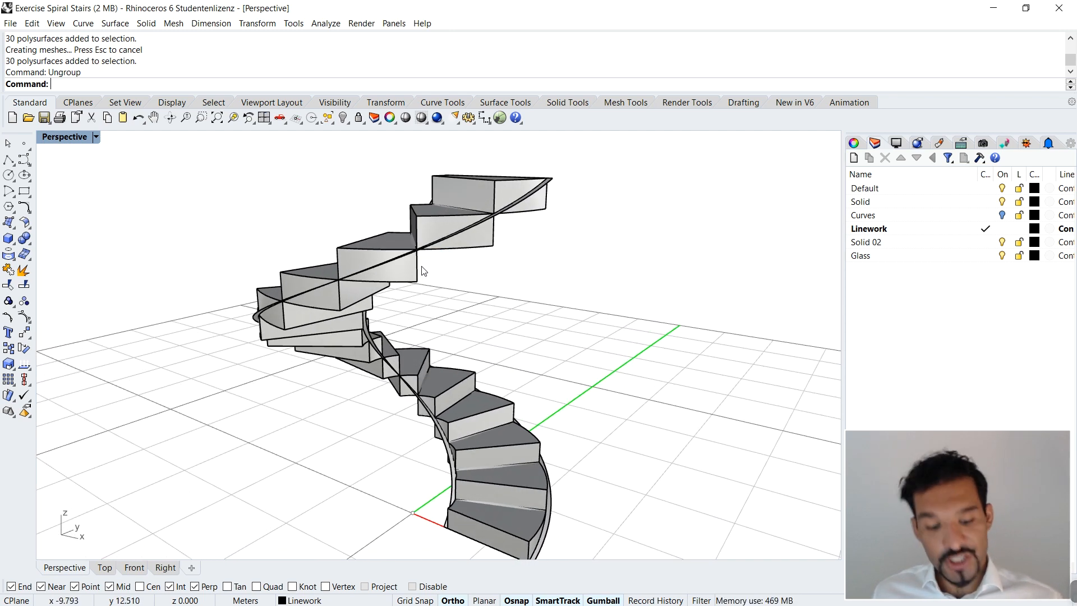
right_drag(550, 223, 537, 287)
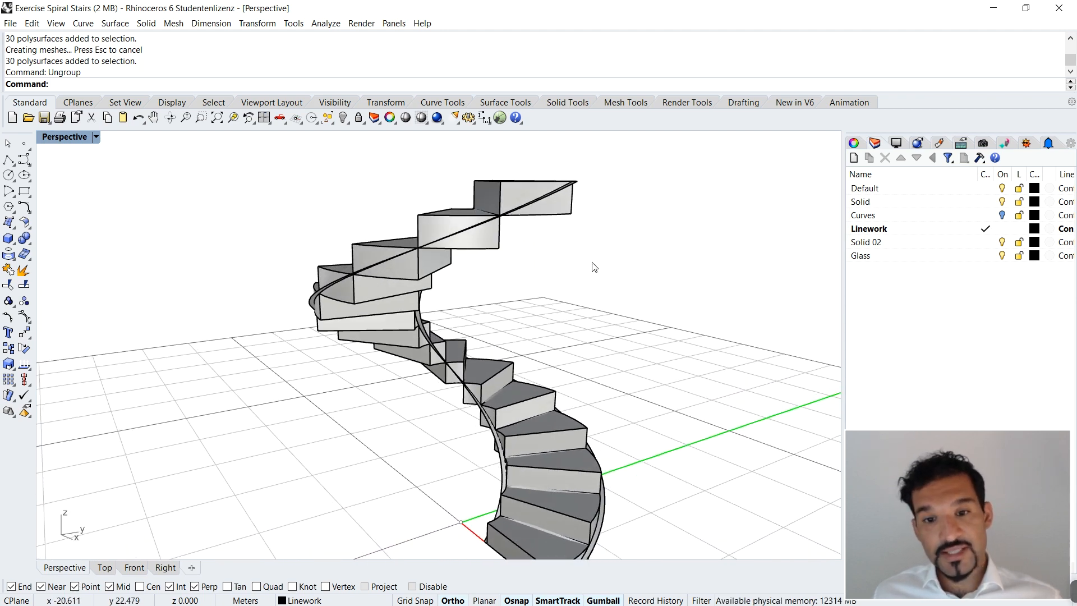
scroll(595, 267, up, 5)
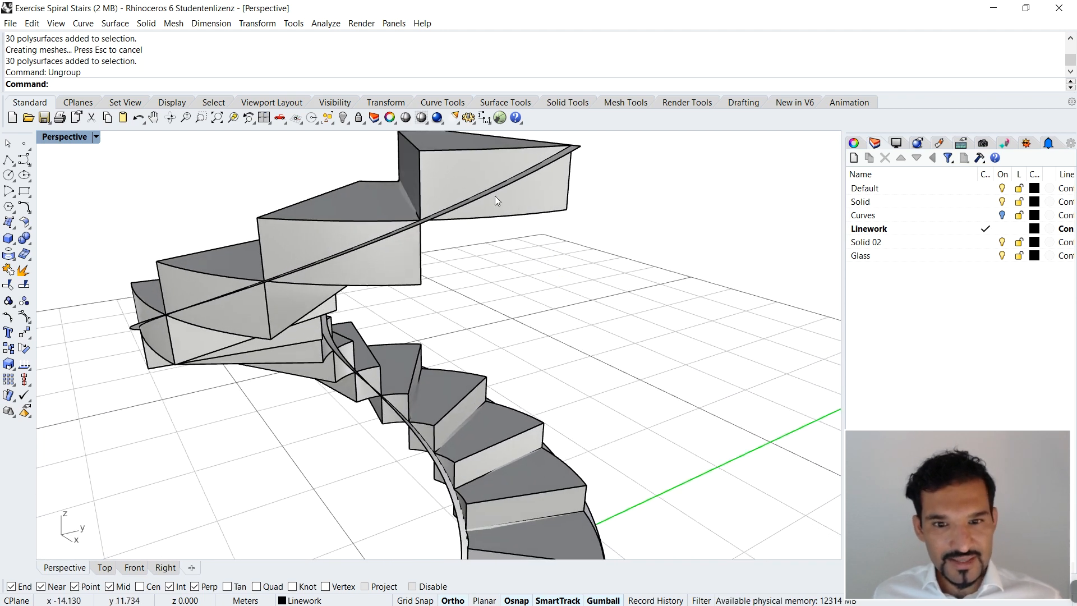
click(473, 166)
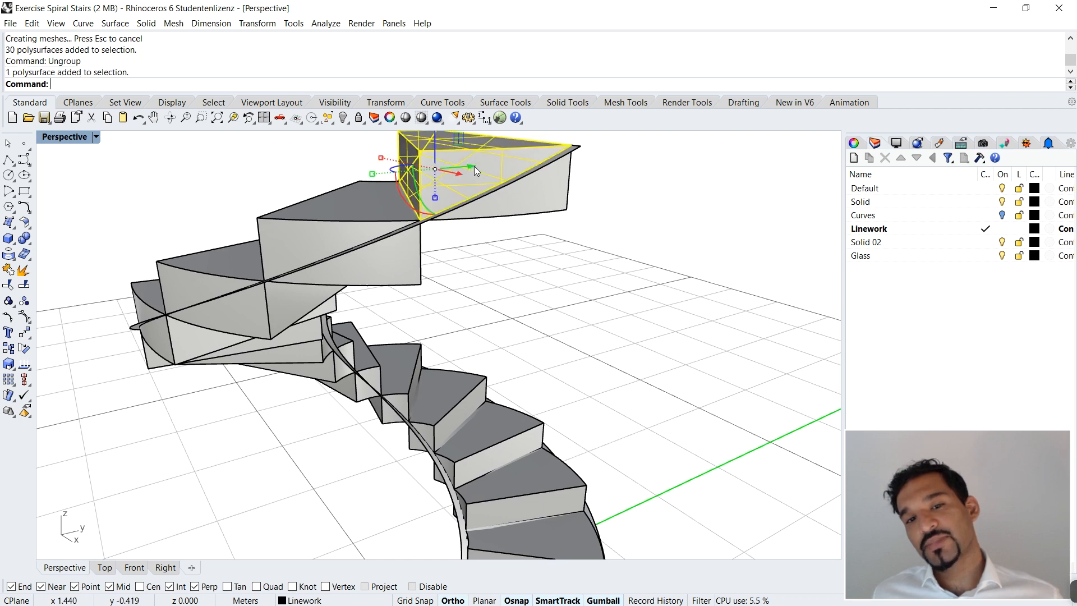
click(540, 218)
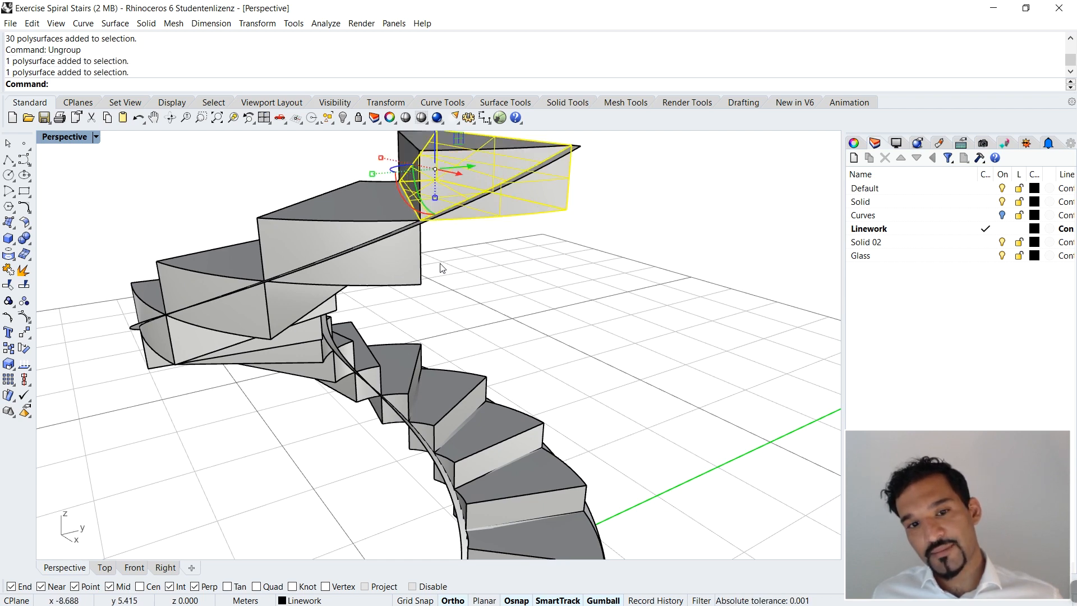
key(Delete)
right_drag(493, 240, 506, 184)
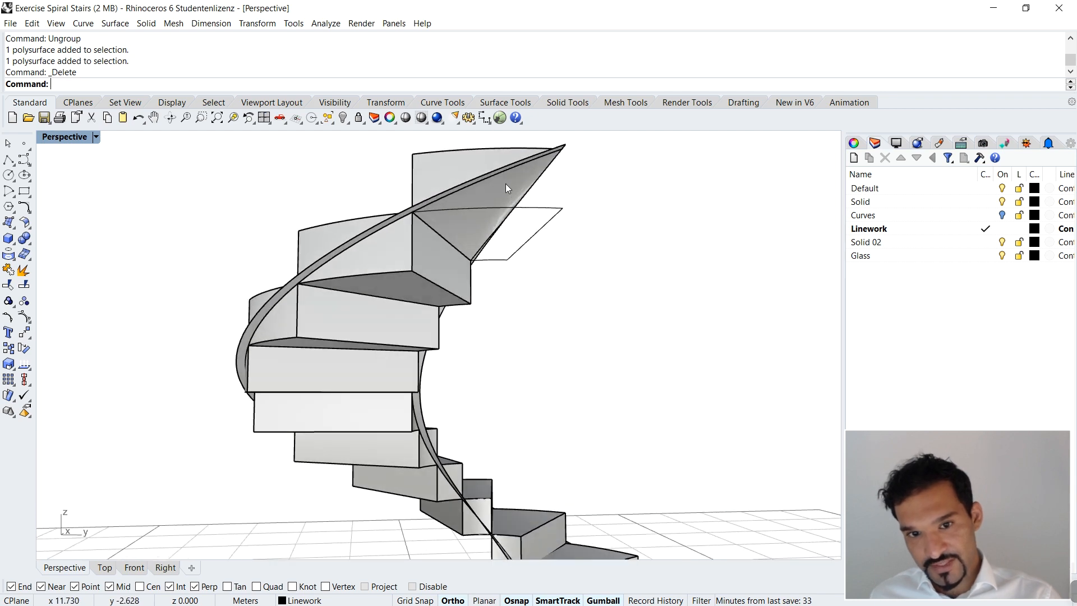
click(430, 247)
key(Delete)
Step: Continue down the upper half of the stair, deleting each tread piece below the lofted surface
click(373, 337)
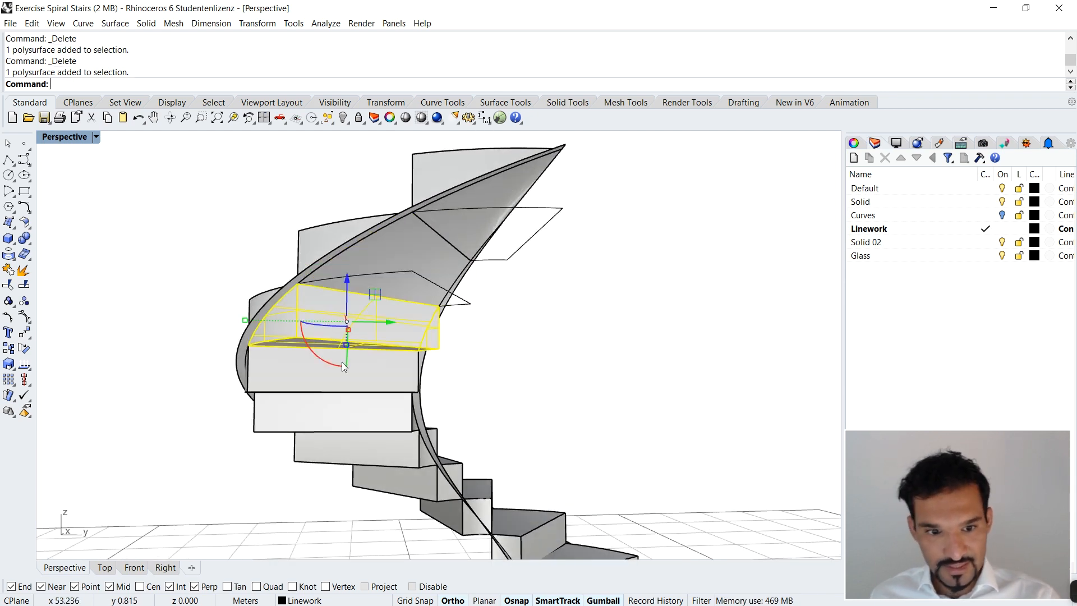
key(Delete)
click(318, 414)
key(Delete)
click(332, 446)
key(Delete)
click(387, 477)
key(Delete)
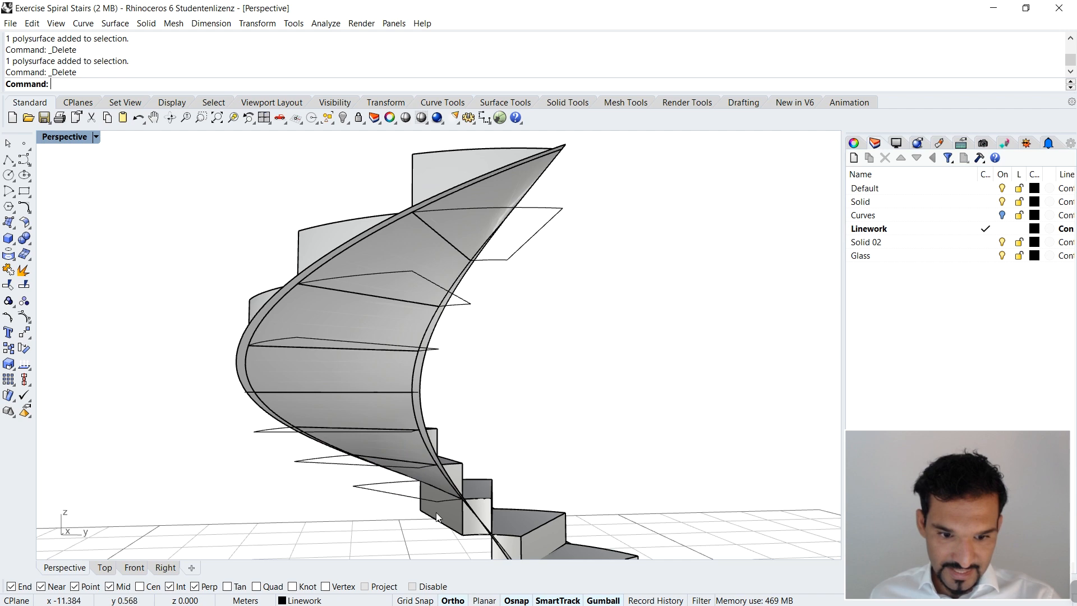
Step: Delete the three tread pieces below the lofted surface around the stair's mid-height
scroll(416, 509, down, 4)
scroll(490, 437, up, 5)
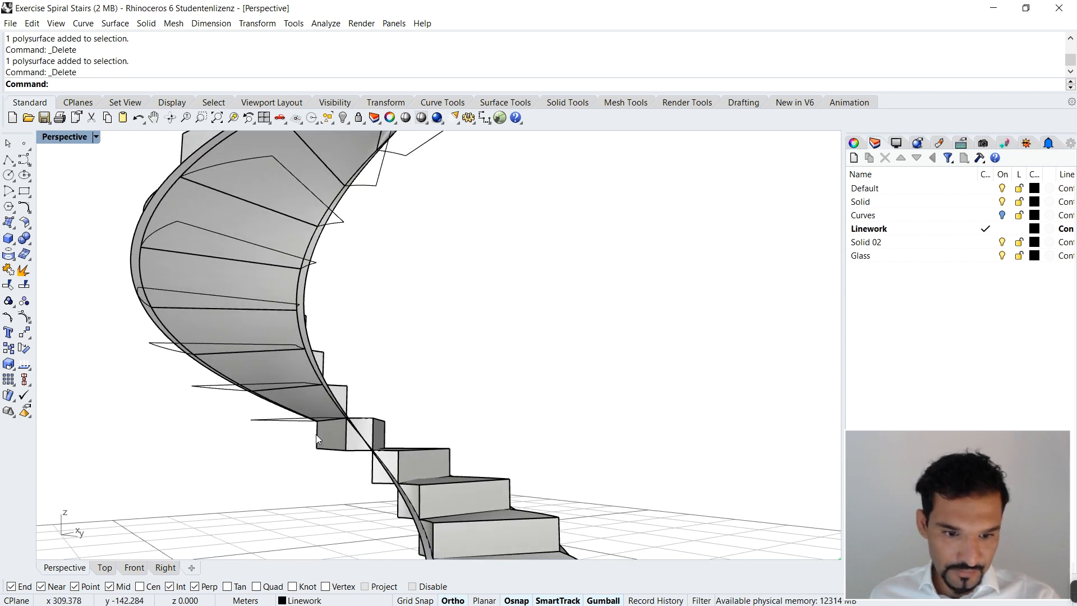
click(332, 439)
key(Delete)
click(386, 469)
key(Delete)
click(410, 501)
key(Delete)
Step: Delete the remaining tread pieces below the lofted surface at the foot of the stair
scroll(446, 399, down, 10)
scroll(426, 426, down, 6)
right_drag(616, 417, 389, 432)
scroll(396, 431, up, 14)
click(567, 377)
key(Delete)
click(443, 398)
key(Delete)
click(348, 421)
key(Delete)
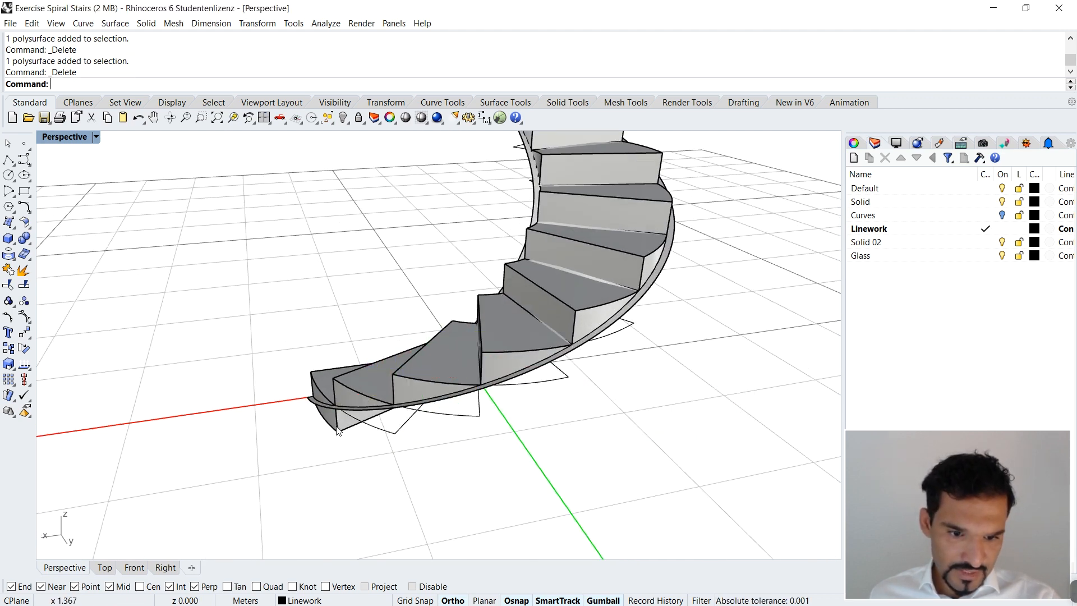
click(333, 422)
key(Delete)
Step: Examine the trimmed treads at the foot of the stair from several sides
right_drag(308, 439, 333, 456)
scroll(546, 334, down, 8)
scroll(454, 404, up, 3)
right_drag(453, 406, 447, 421)
scroll(446, 419, up, 3)
right_drag(370, 430, 456, 441)
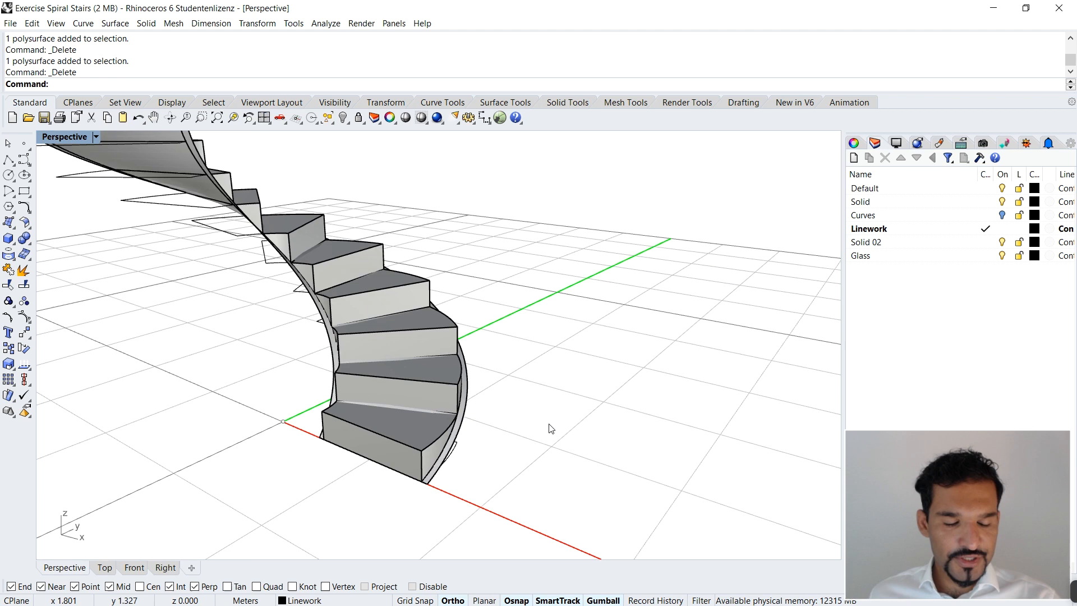
right_drag(570, 430, 420, 414)
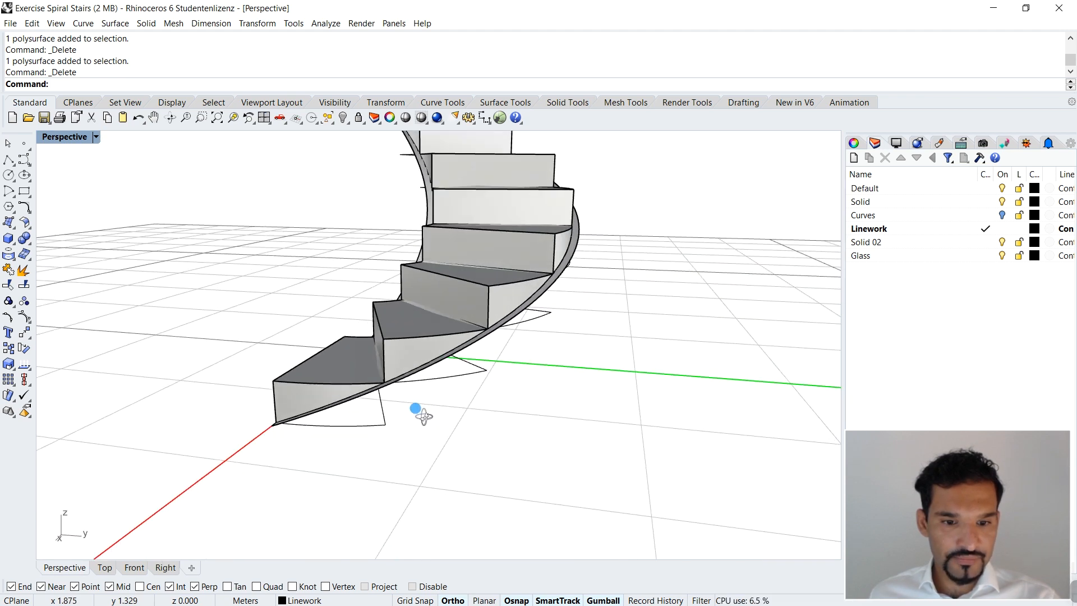
Step: Extrude the lofted surface beneath the treads 0.2 m downward as a solid
scroll(505, 320, up, 5)
click(555, 254)
scroll(555, 254, down, 6)
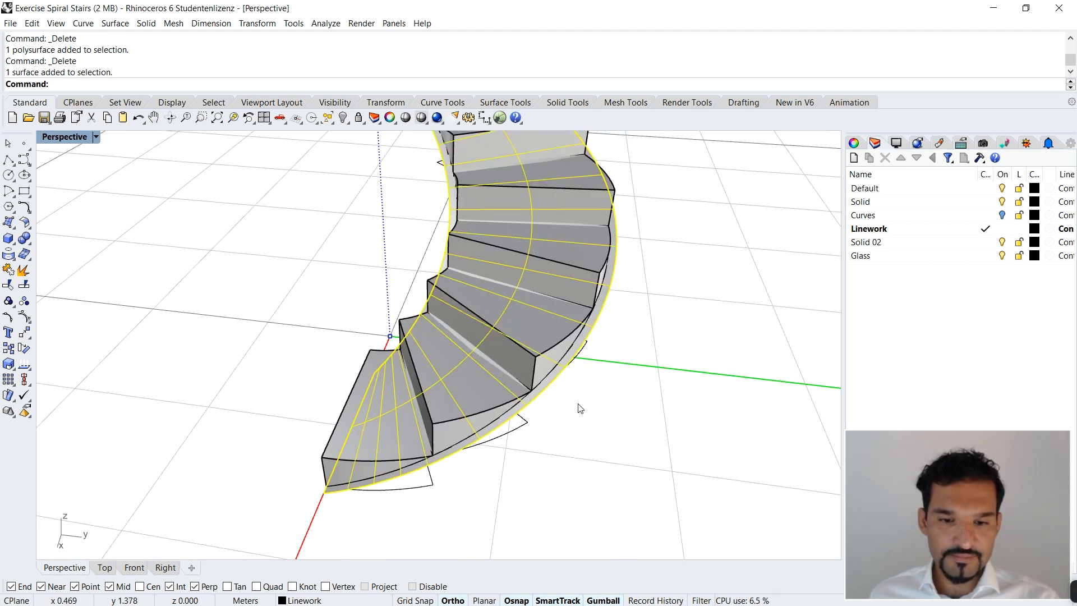
text(ExtrudeCrv)
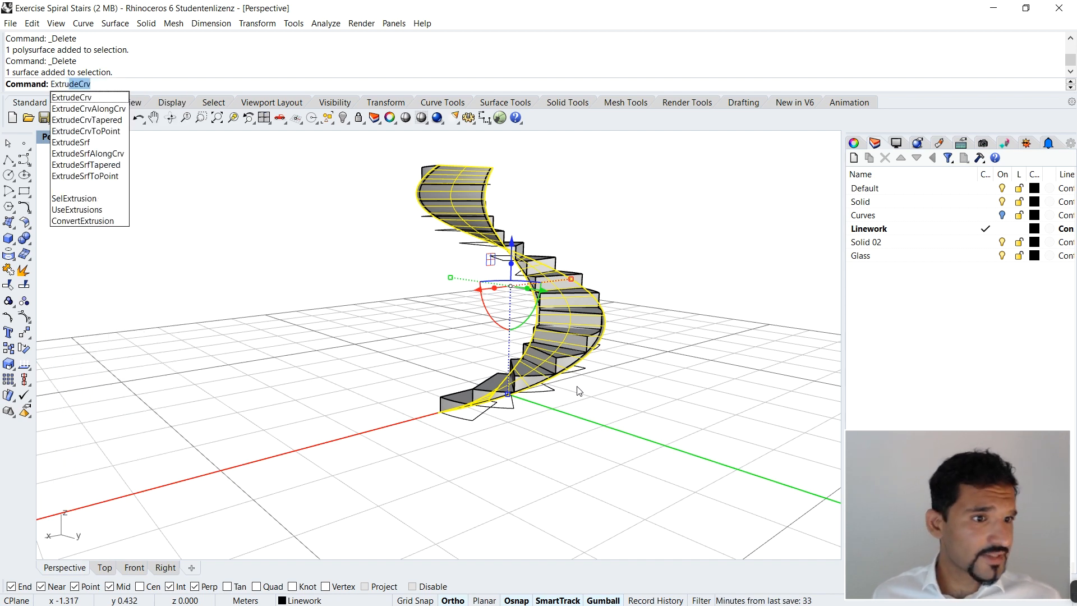
click(115, 143)
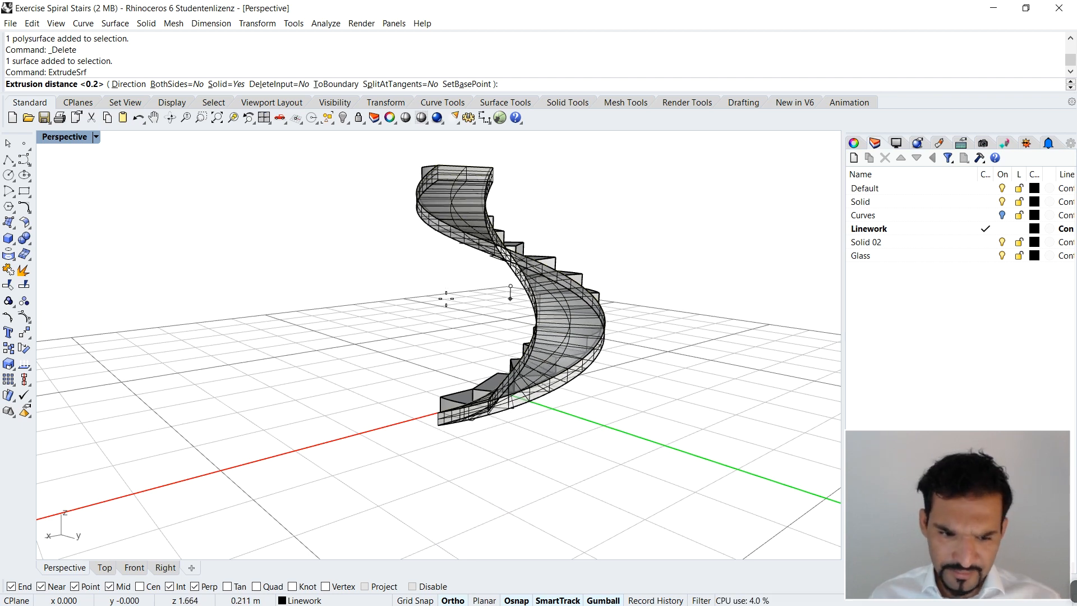
text(.2)
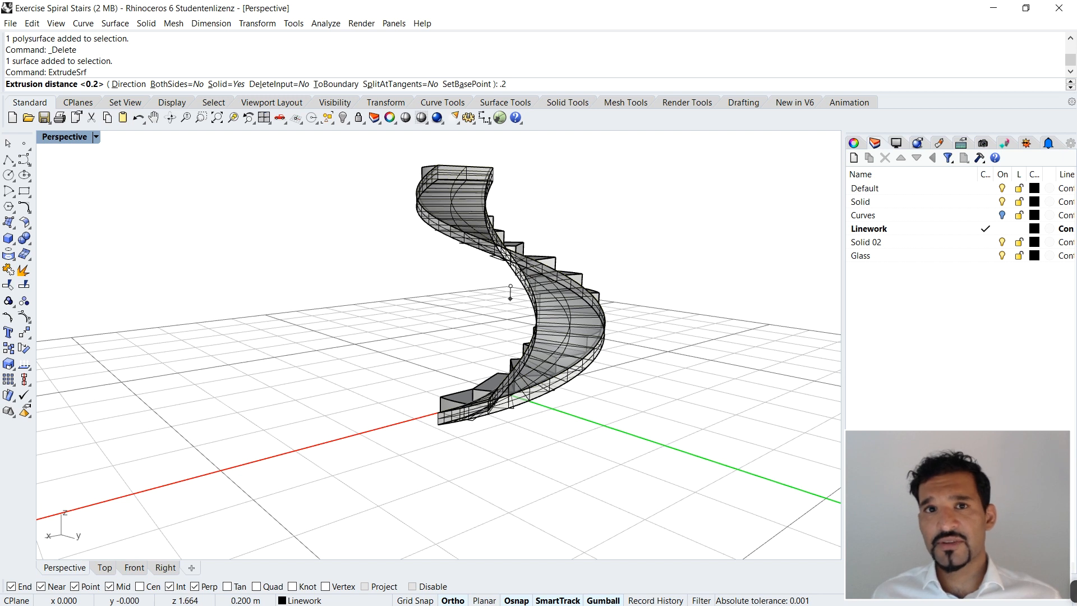
key(Return)
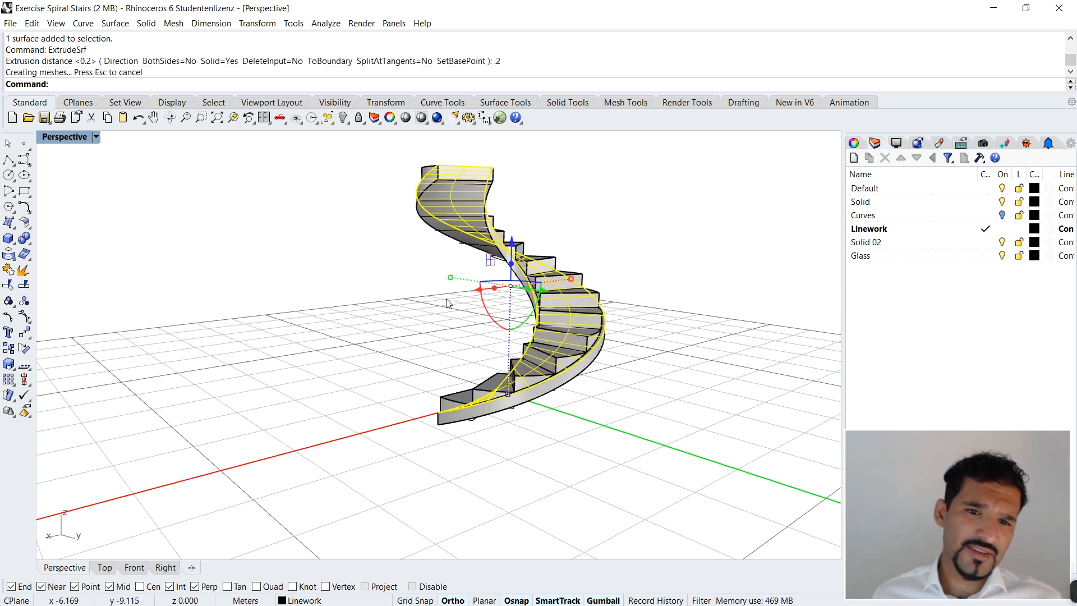
click(447, 303)
Step: Inspect the extruded slab around the stair, selecting individual treads to check how they sit on it
right_drag(589, 451, 387, 436)
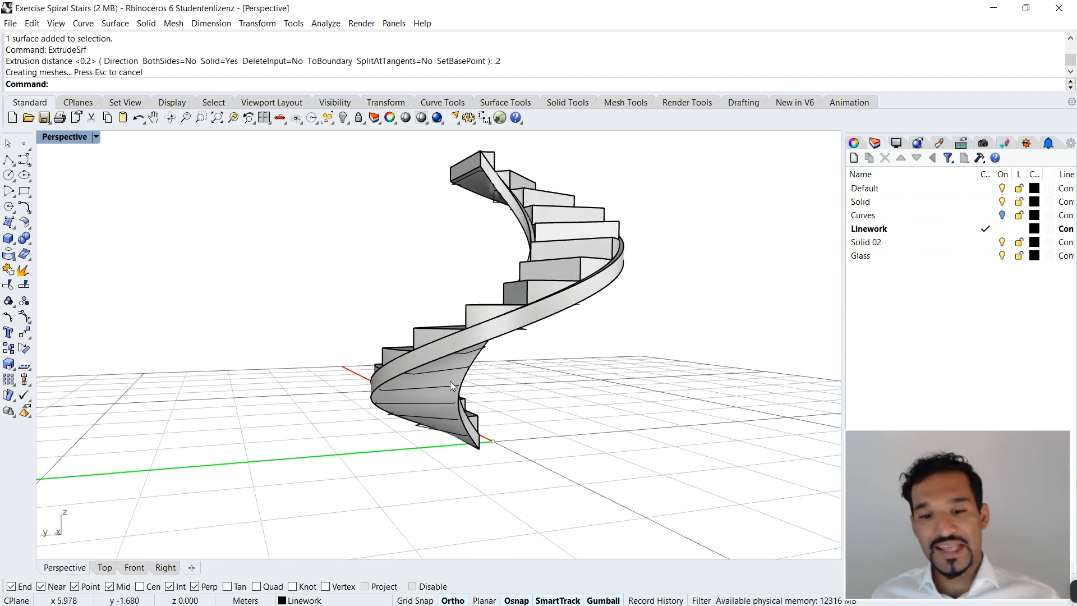
right_drag(594, 356, 645, 365)
right_drag(407, 346, 380, 372)
right_drag(319, 372, 443, 264)
click(551, 288)
click(443, 260)
click(517, 240)
right_drag(613, 194, 521, 239)
click(516, 242)
right_drag(567, 212, 424, 221)
click(424, 220)
right_drag(672, 289, 532, 295)
scroll(423, 271, up, 2)
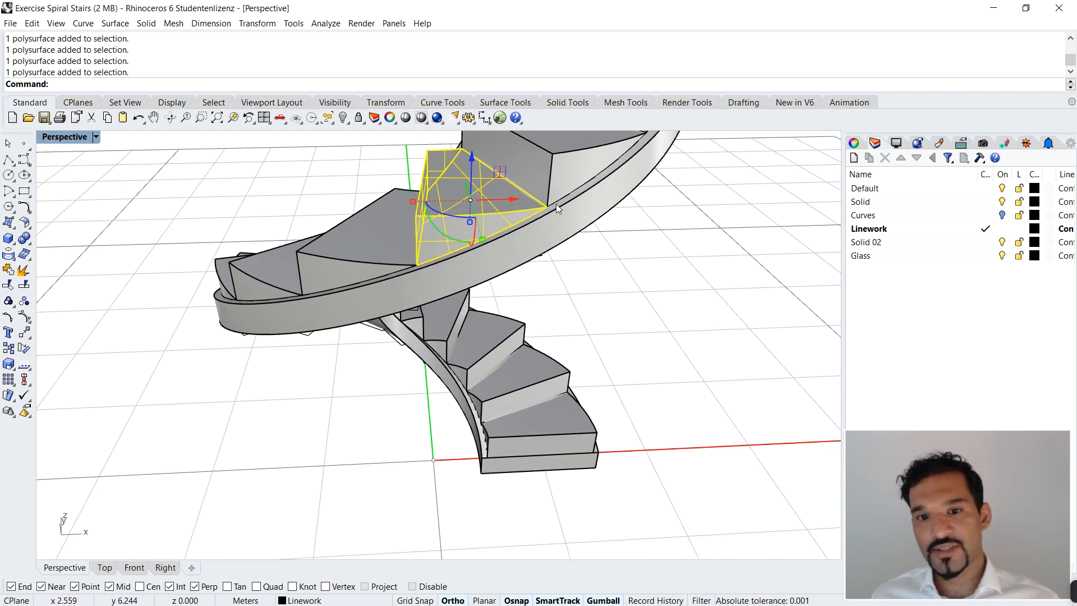
scroll(547, 221, down, 6)
right_drag(548, 221, 525, 218)
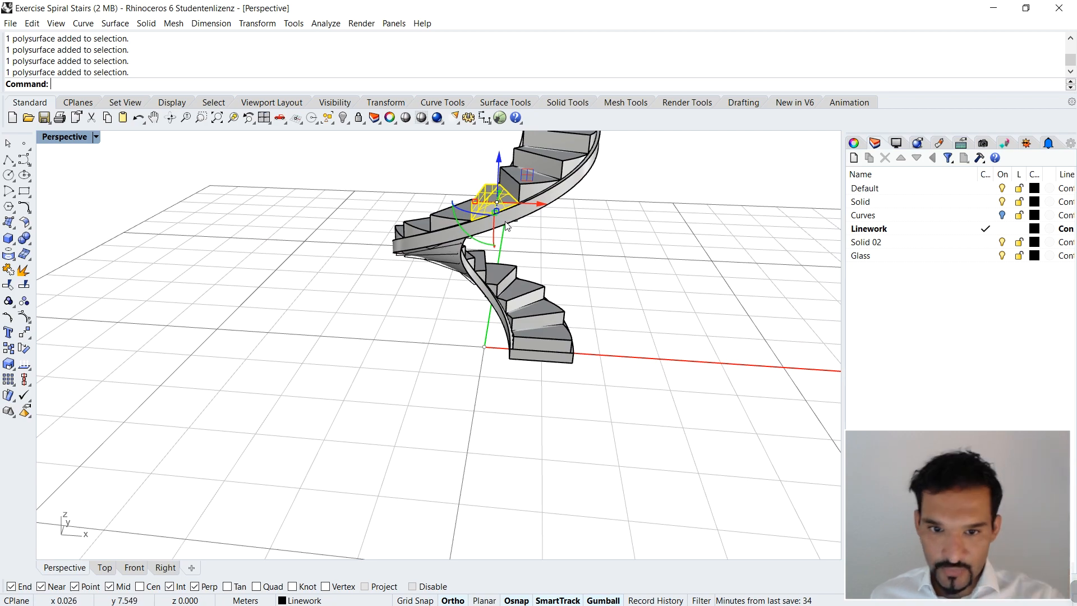
scroll(507, 217, up, 6)
scroll(541, 213, down, 7)
Step: Examine the lower end of the slab, where it extends below ground level at the first tread
right_drag(523, 247, 353, 337)
scroll(520, 225, down, 5)
click(554, 368)
right_drag(554, 368, 455, 393)
scroll(438, 348, up, 4)
right_drag(429, 353, 463, 312)
scroll(452, 345, down, 4)
right_drag(485, 207, 496, 159)
scroll(497, 159, up, 4)
scroll(512, 438, up, 5)
right_drag(511, 432, 455, 323)
scroll(346, 312, down, 3)
right_drag(368, 309, 350, 292)
scroll(360, 302, up, 5)
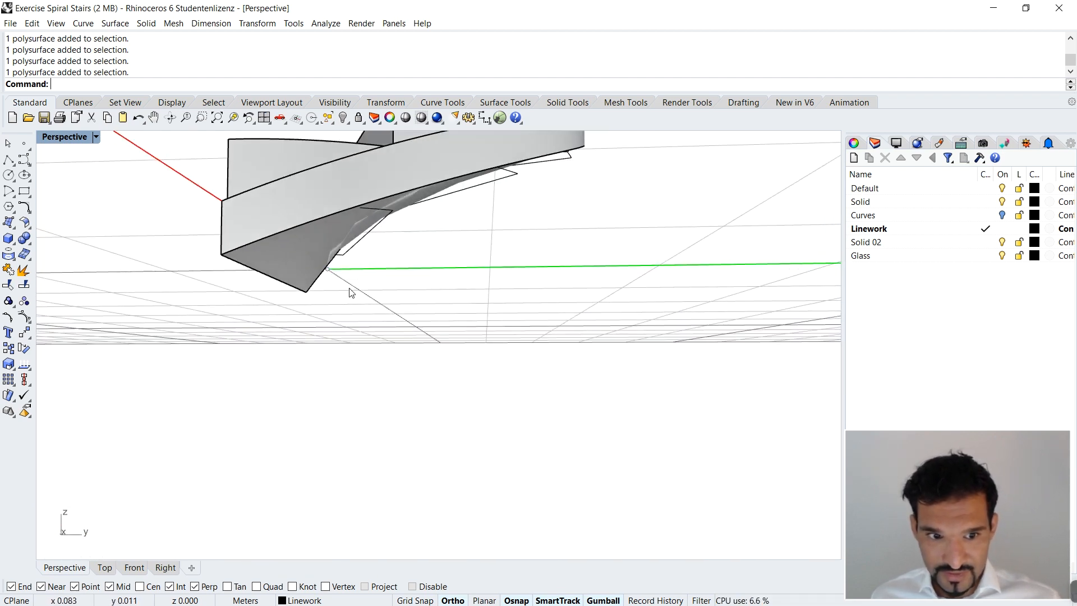
click(324, 229)
scroll(446, 313, down, 6)
right_drag(446, 313, 448, 335)
click(377, 380)
right_drag(368, 369, 428, 359)
scroll(537, 351, up, 5)
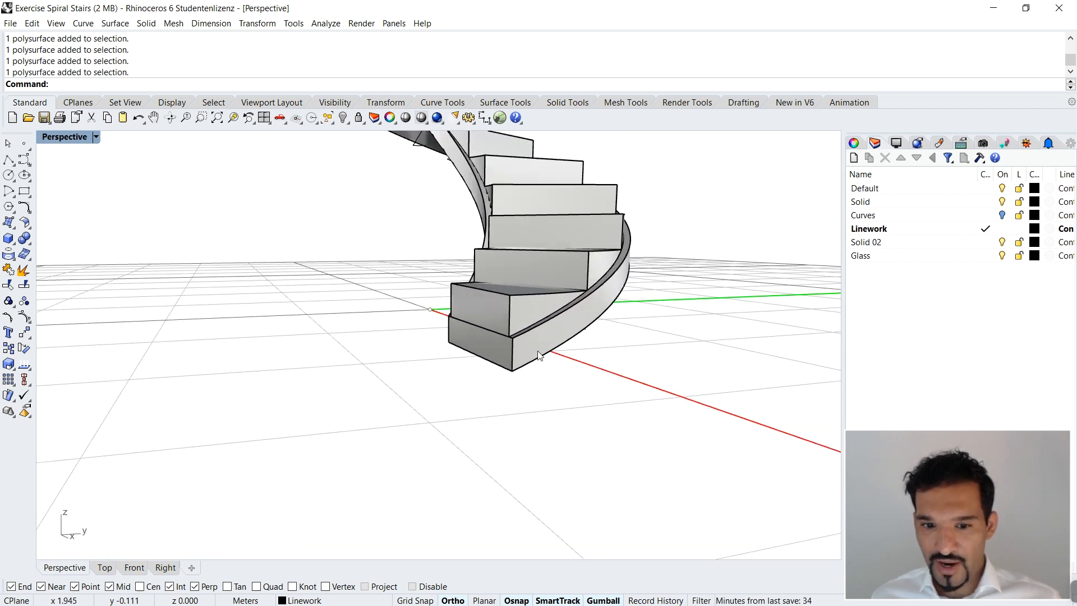
Step: Draw a straight line on the ground beside the stair's foot, parallel to the X axis and past both tread ends
scroll(406, 353, down, 5)
right_drag(343, 398, 515, 347)
text(line)
key(Return)
scroll(583, 425, up, 4)
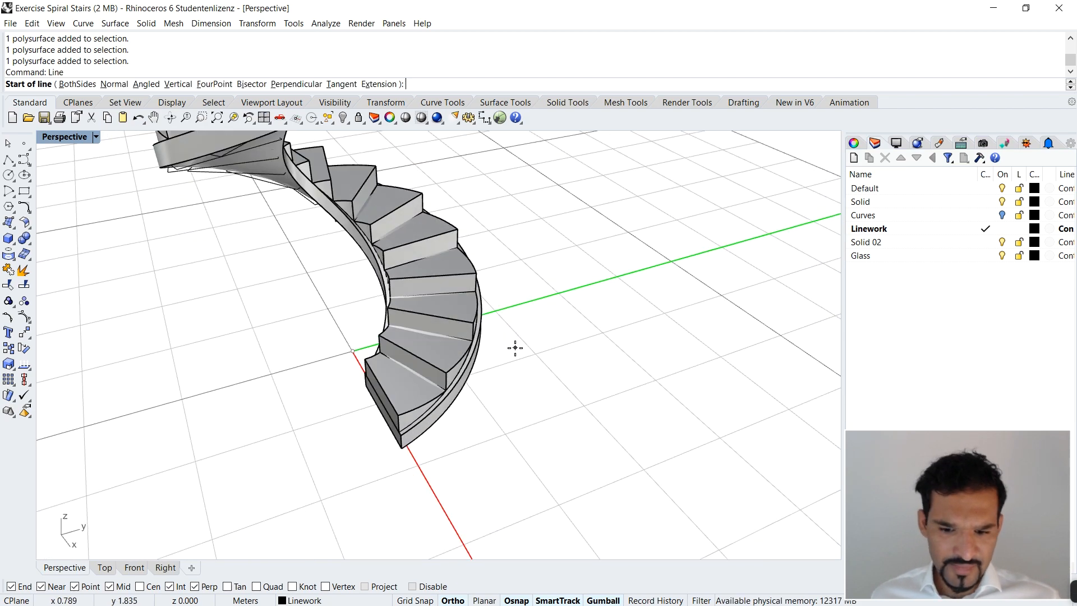
right_drag(643, 358, 355, 353)
click(337, 343)
click(363, 455)
right_drag(474, 433, 496, 384)
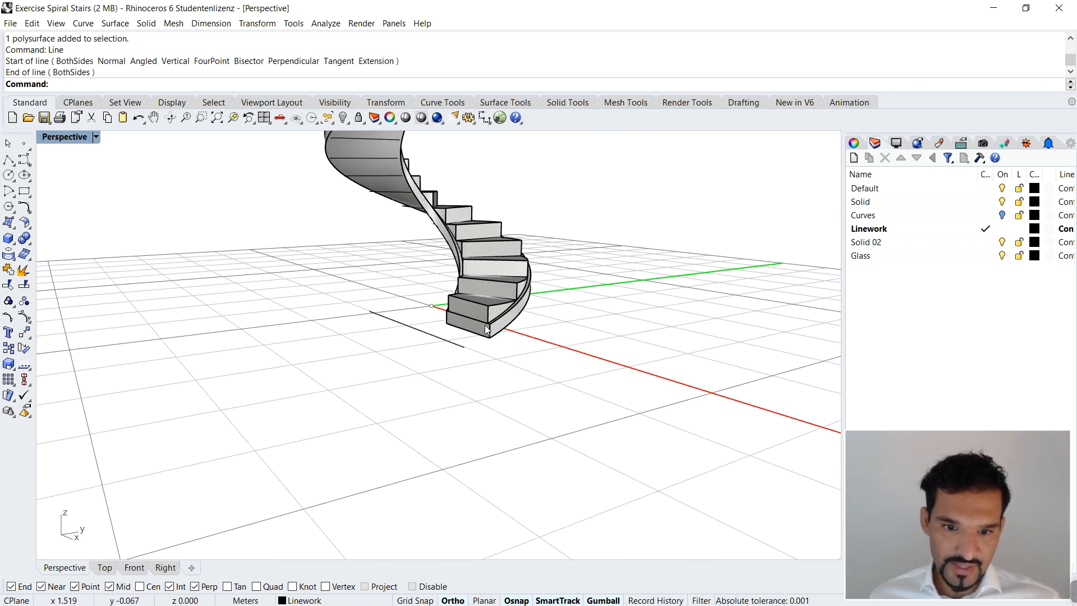
right_drag(470, 318, 380, 360)
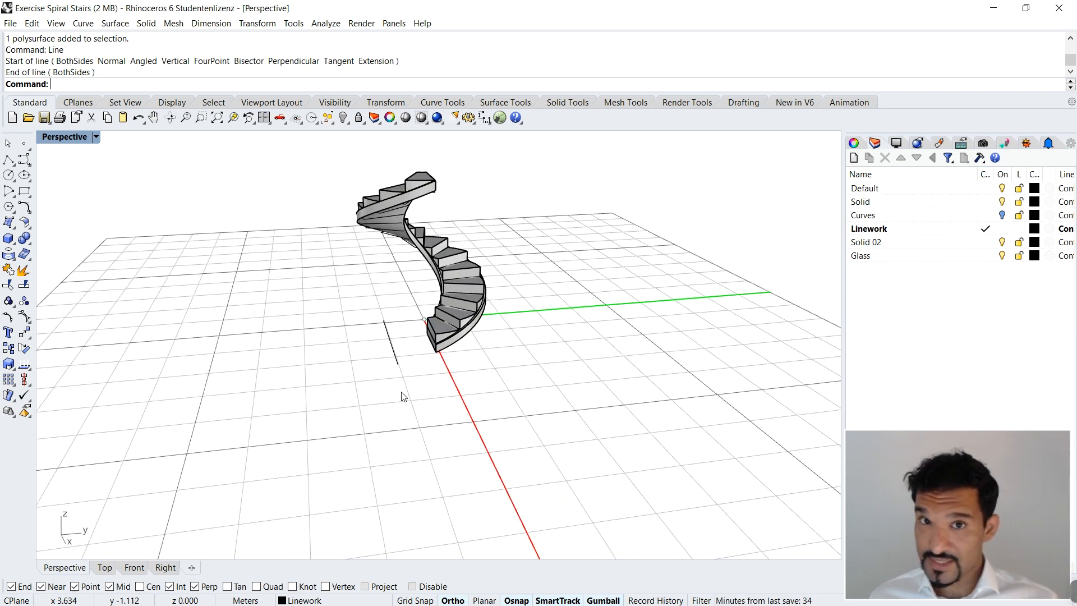
Step: Try building a box under the stair's foot by stretching the line into a flat surface and that surface downward
click(394, 352)
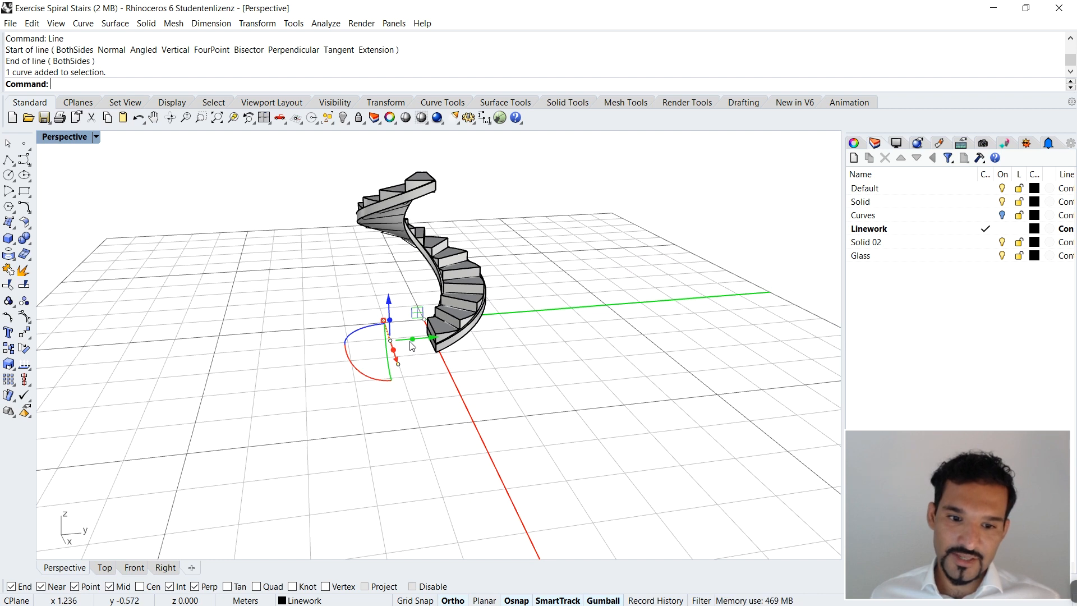
drag(413, 340, 539, 336)
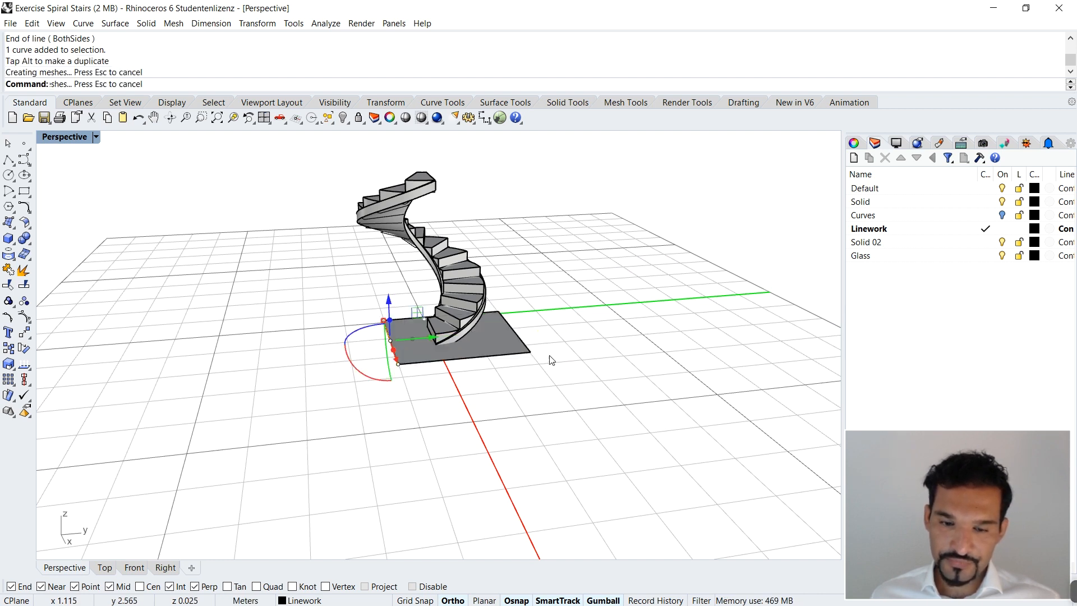
click(496, 338)
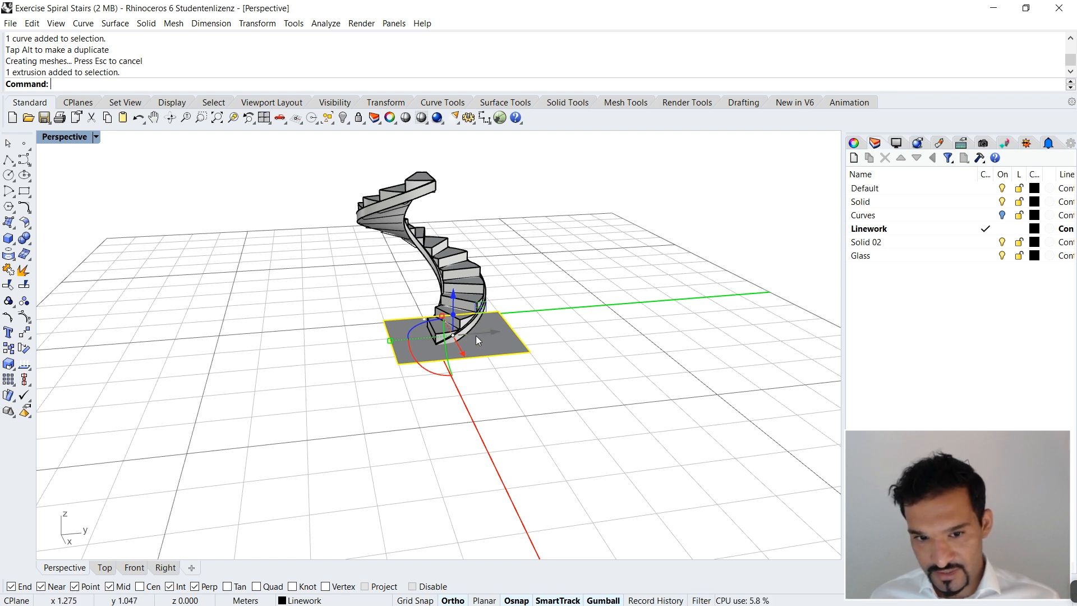
drag(452, 316, 566, 469)
key(Escape)
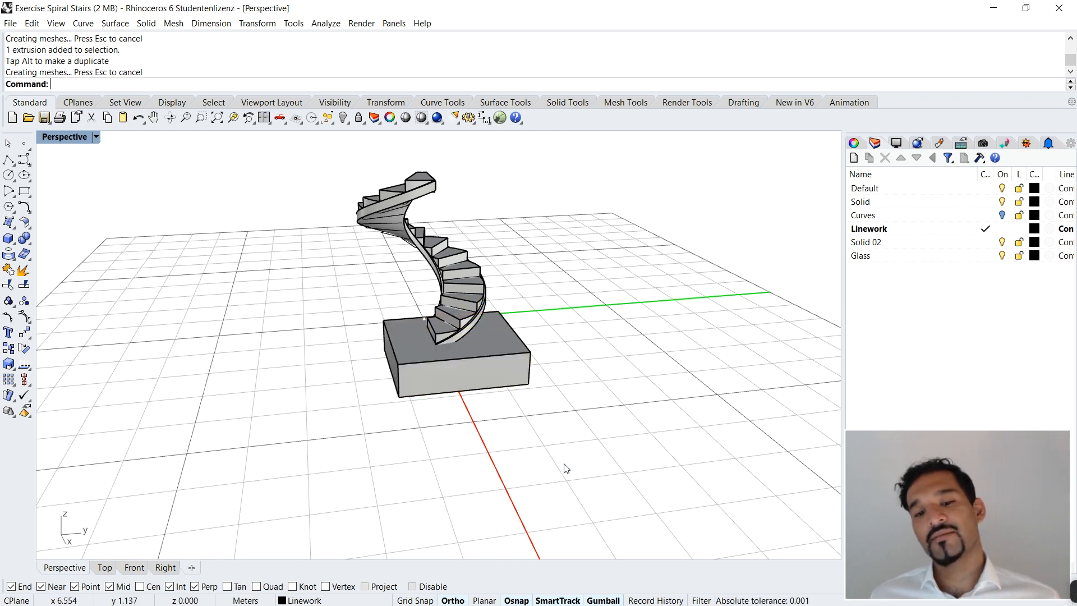
click(510, 336)
key(Delete)
Step: Extrude the line horizontally about 4 m along the Y direction into a flat surface beneath the stair's foot
click(395, 354)
text(Extrudecrv)
key(Return)
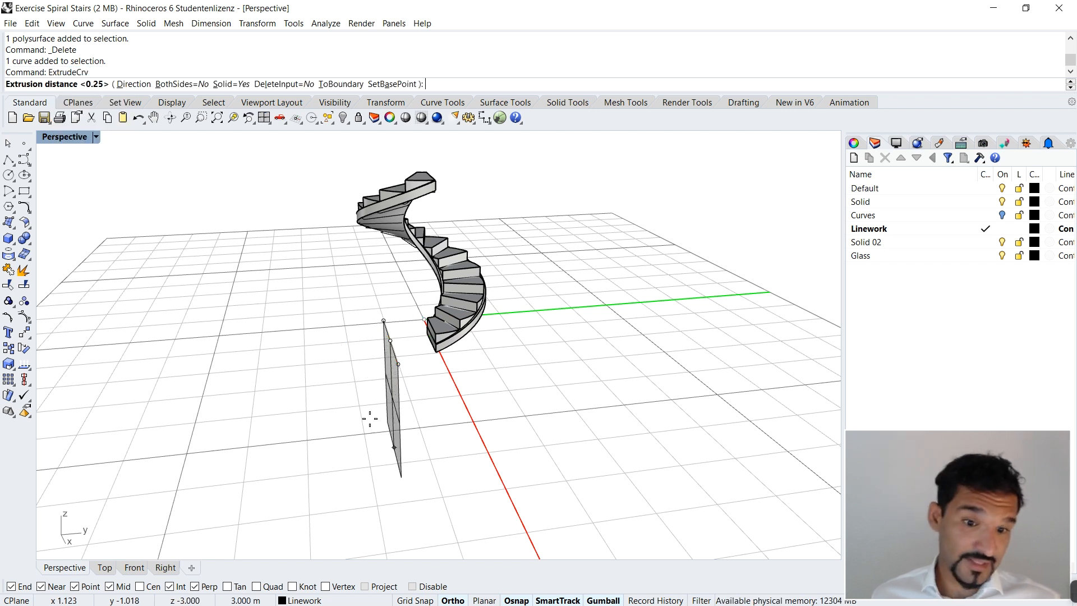
click(133, 84)
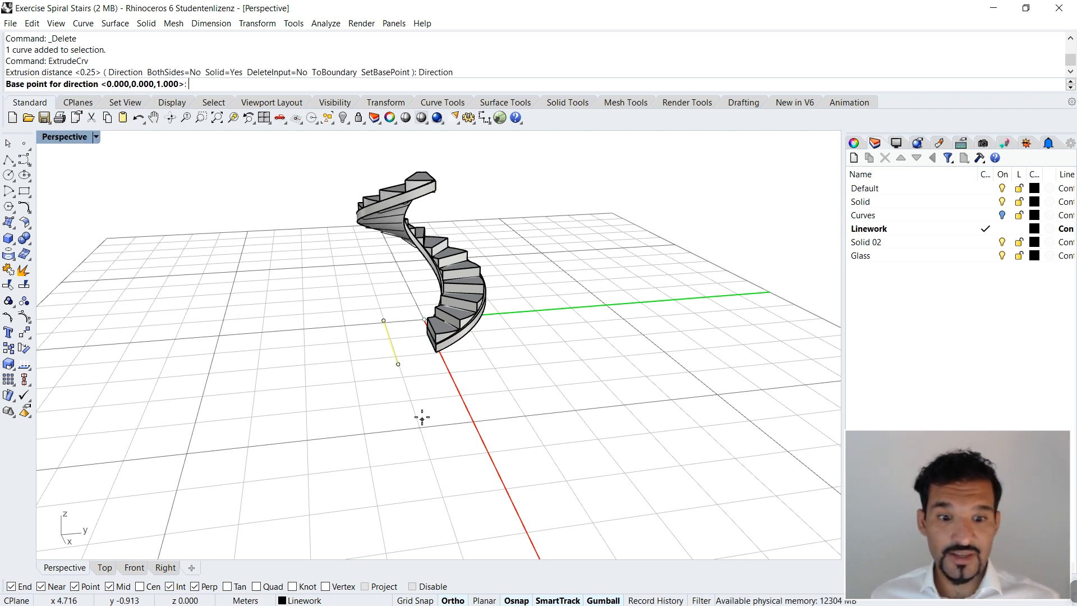
click(398, 364)
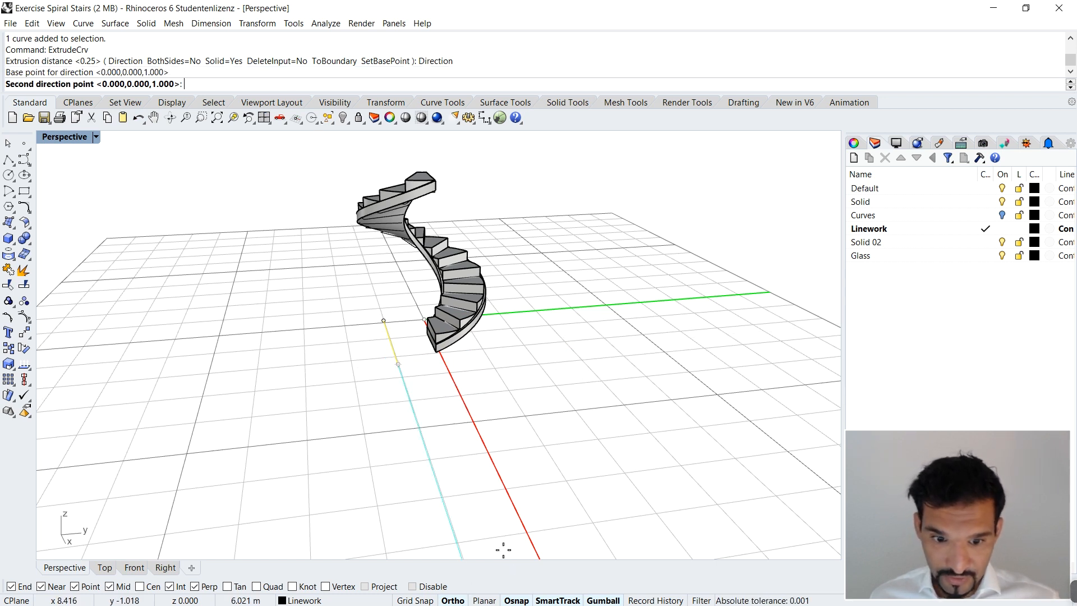
click(577, 347)
click(572, 351)
scroll(561, 365, up, 3)
key(Escape)
Step: Extrude the flat ground surface about 1.7 m downward into a solid box
click(572, 332)
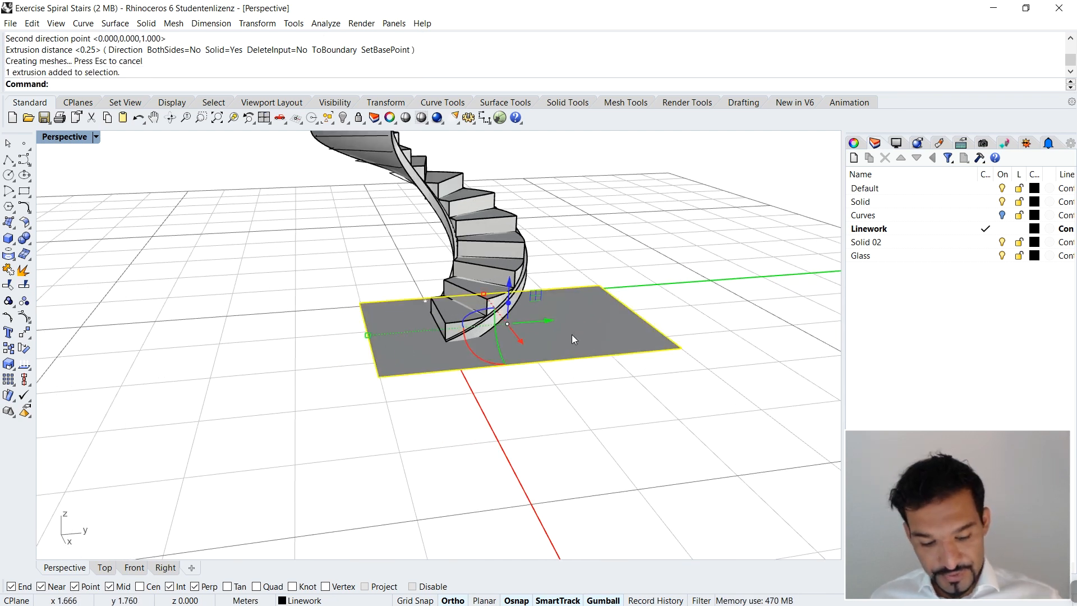
text(Extru)
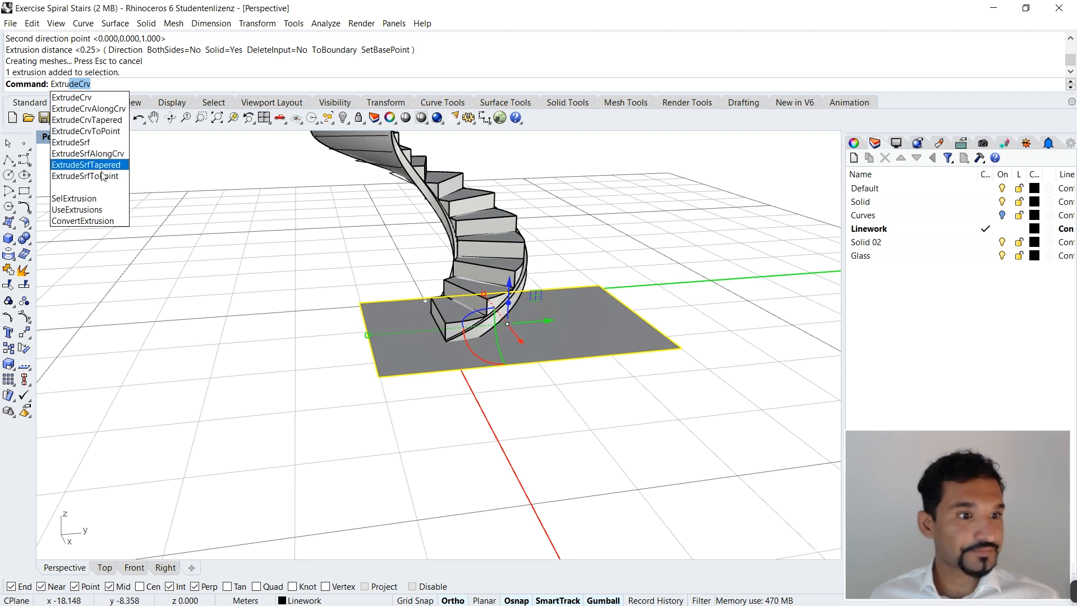
click(88, 143)
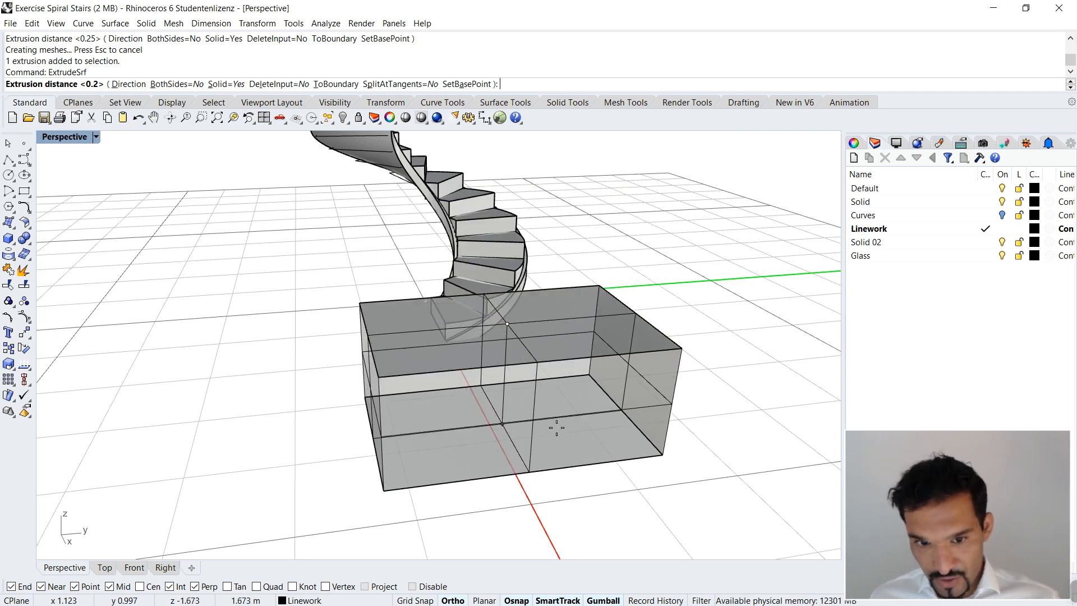
click(559, 431)
key(Escape)
Step: Delete the leftover flat surface and its source line, keeping the solid box
click(651, 334)
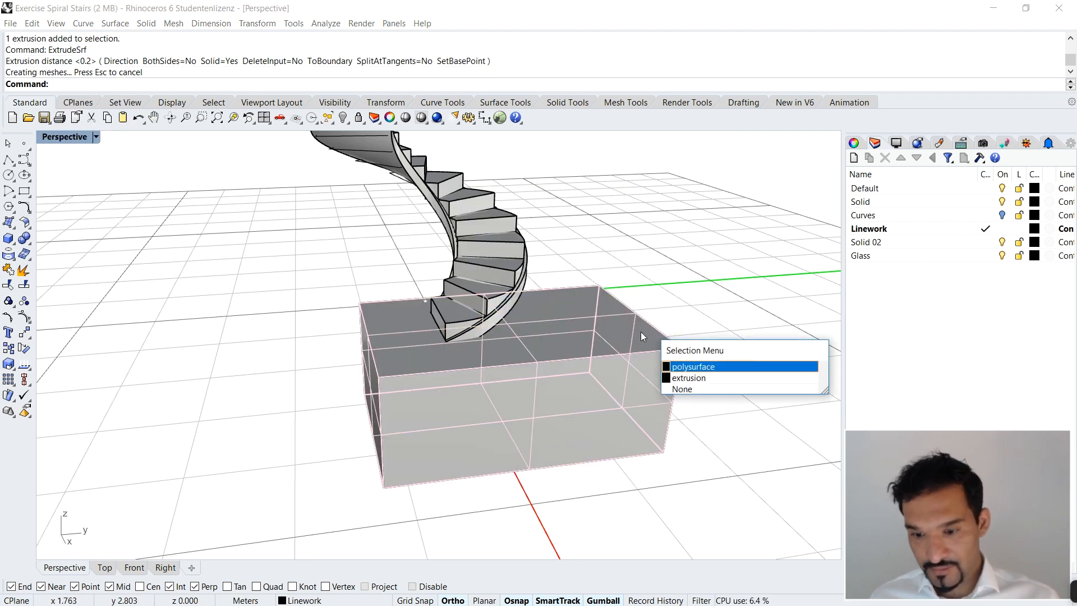
click(699, 375)
key(Delete)
drag(291, 262, 391, 424)
key(Delete)
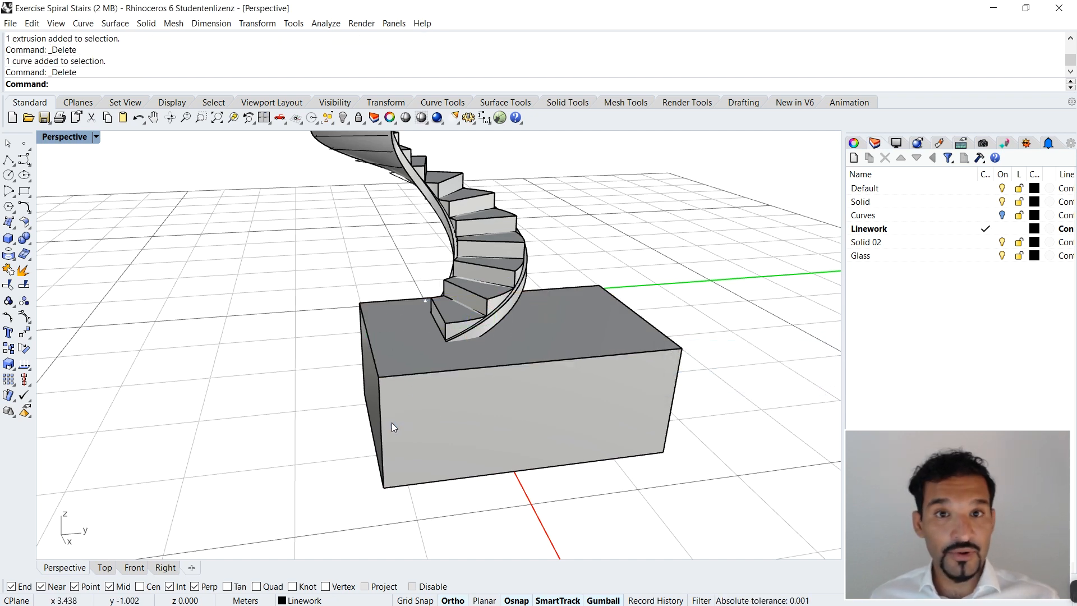
Step: Subtract the box from the spiral slab with BooleanDifference to cut it off at ground level
right_drag(402, 423, 480, 415)
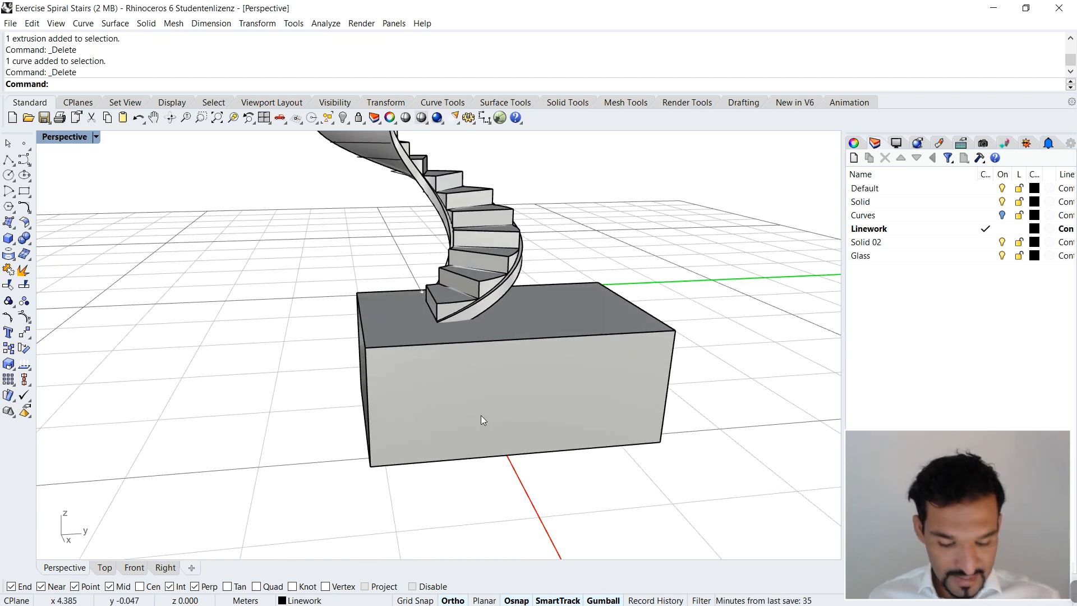
text(BooleanSplit)
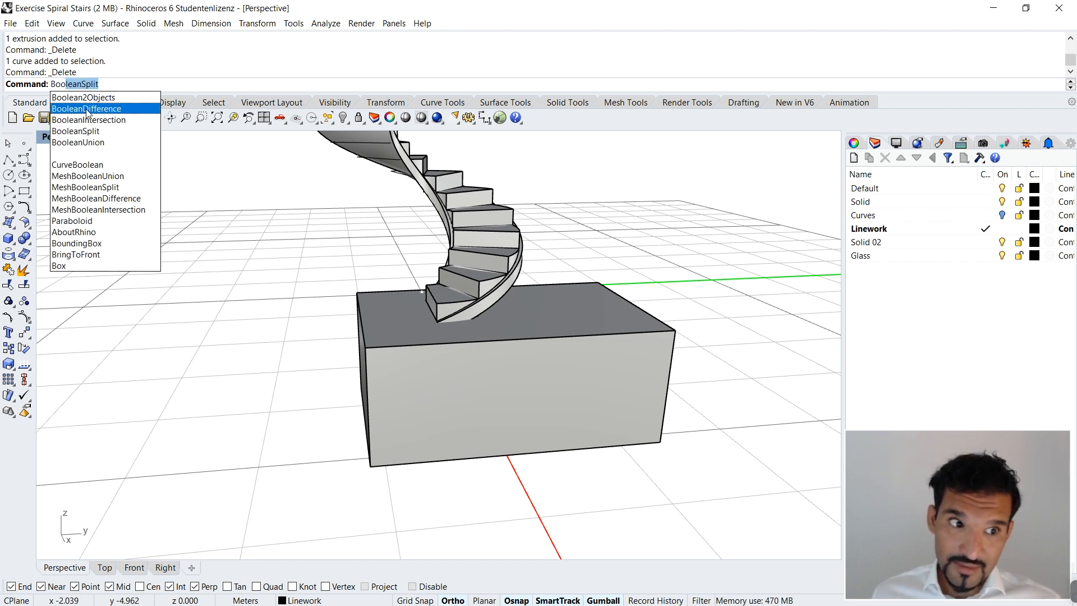
click(87, 112)
scroll(524, 292, up, 3)
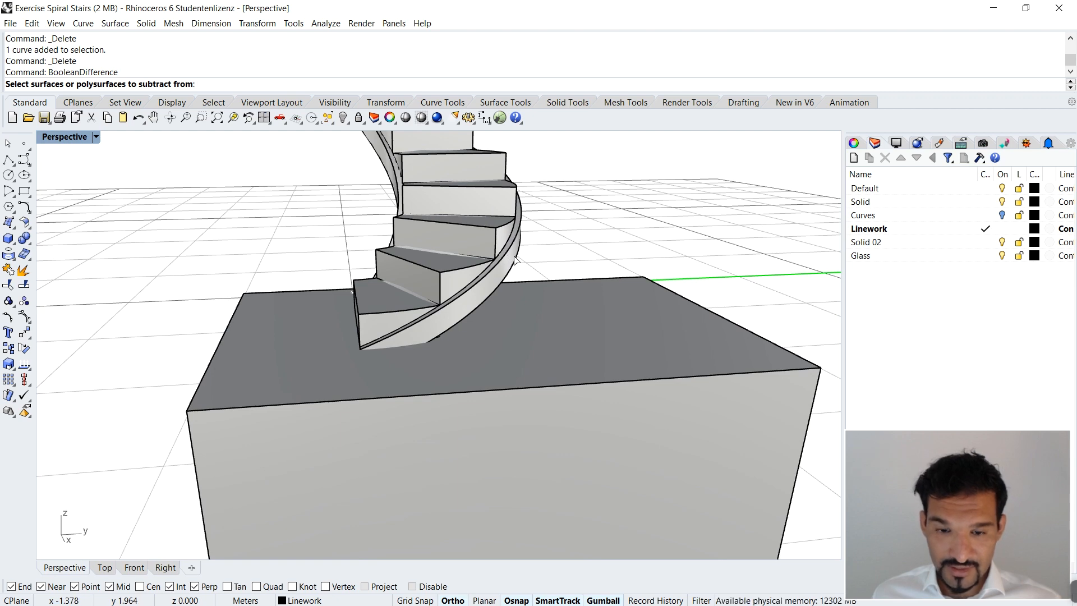
click(516, 259)
right_drag(466, 314, 456, 279)
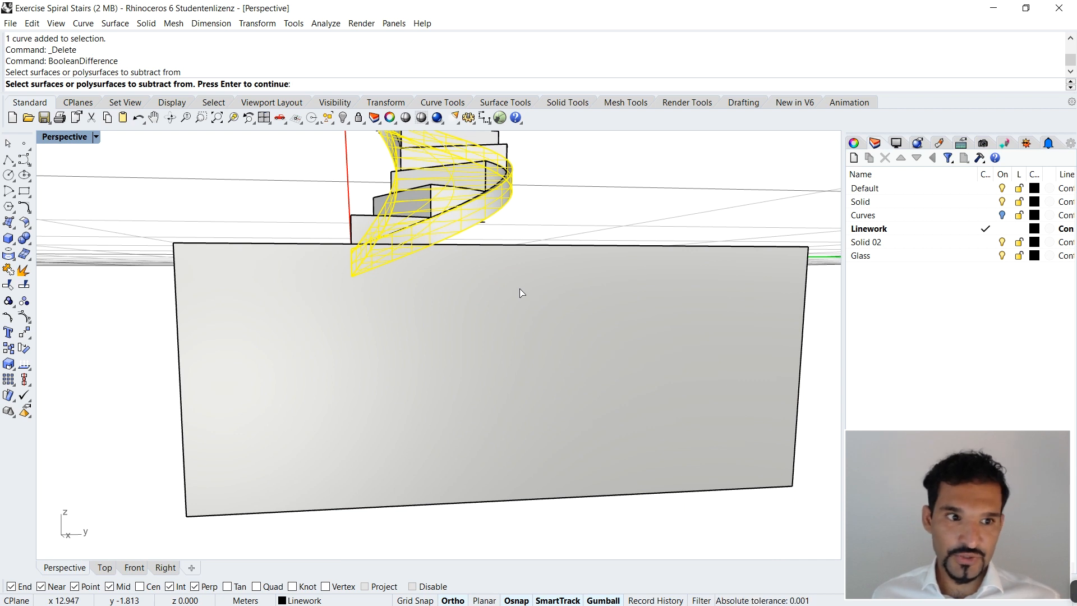
key(Return)
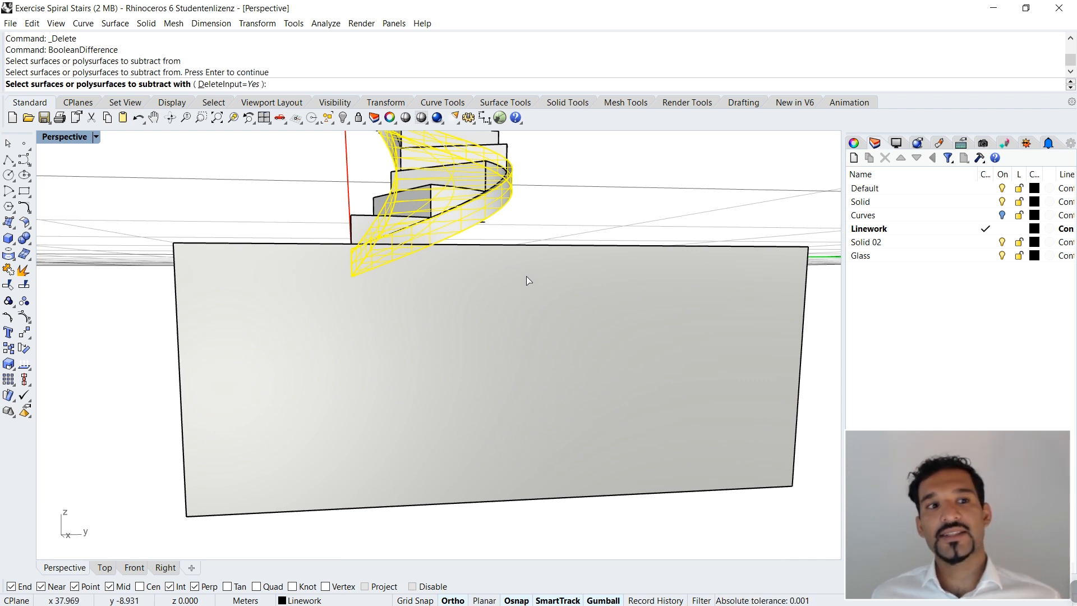
click(533, 279)
key(Return)
Step: Inspect the cut end of the slab at ground level and the whole stair from different angles
scroll(525, 270, down, 5)
right_drag(517, 265, 450, 268)
scroll(477, 298, up, 8)
right_drag(427, 204, 579, 329)
scroll(594, 305, up, 3)
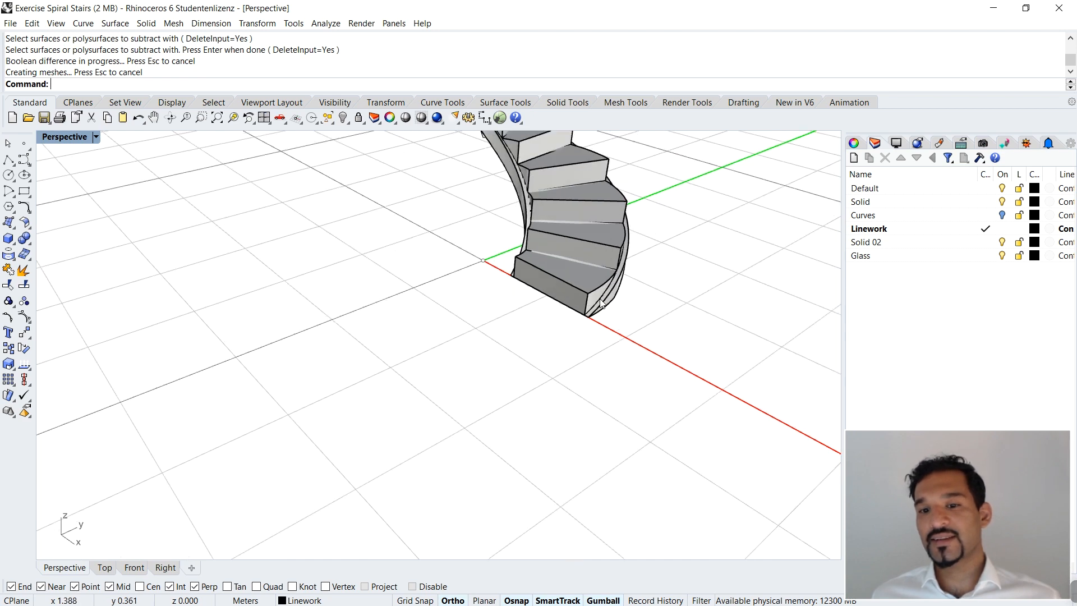
scroll(605, 291, down, 4)
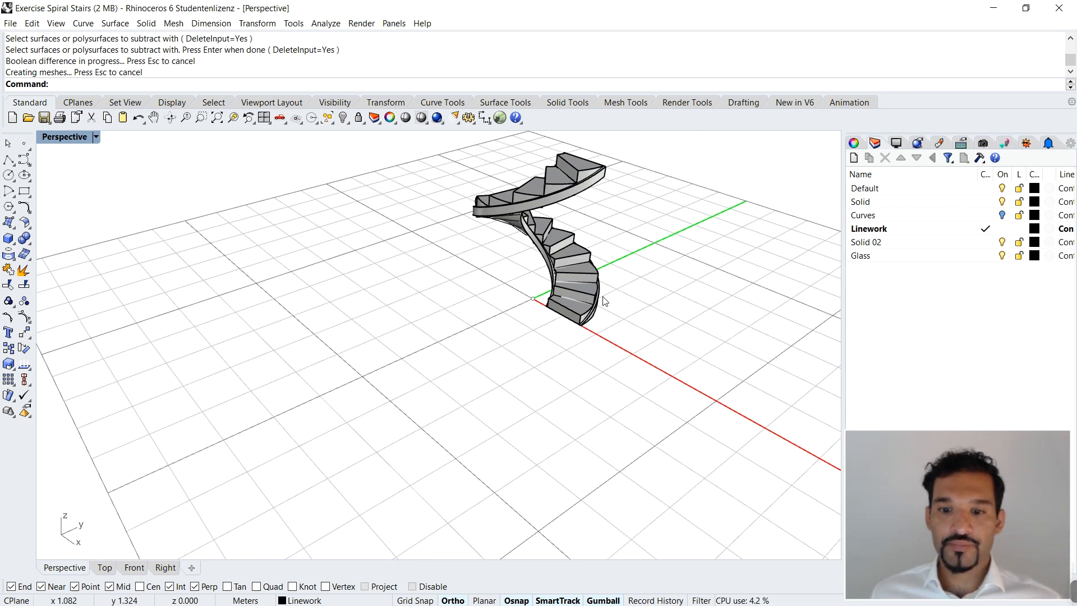
scroll(606, 279, up, 4)
right_drag(610, 320, 562, 296)
scroll(552, 291, down, 4)
scroll(510, 154, up, 7)
scroll(515, 225, down, 5)
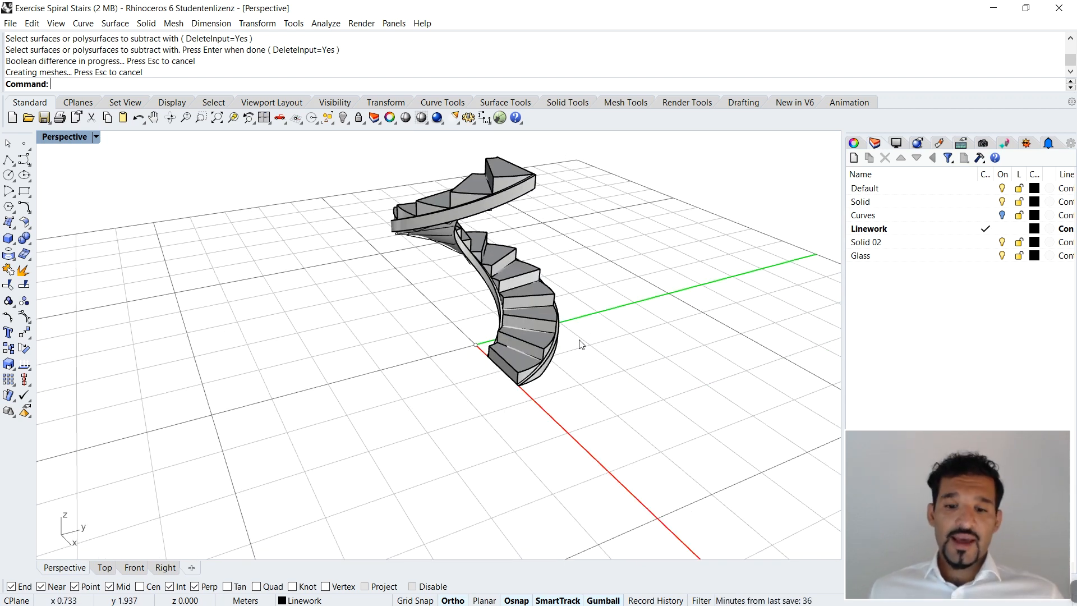
Step: Select all curves in the model with SelCrv and hide them
text(Sel)
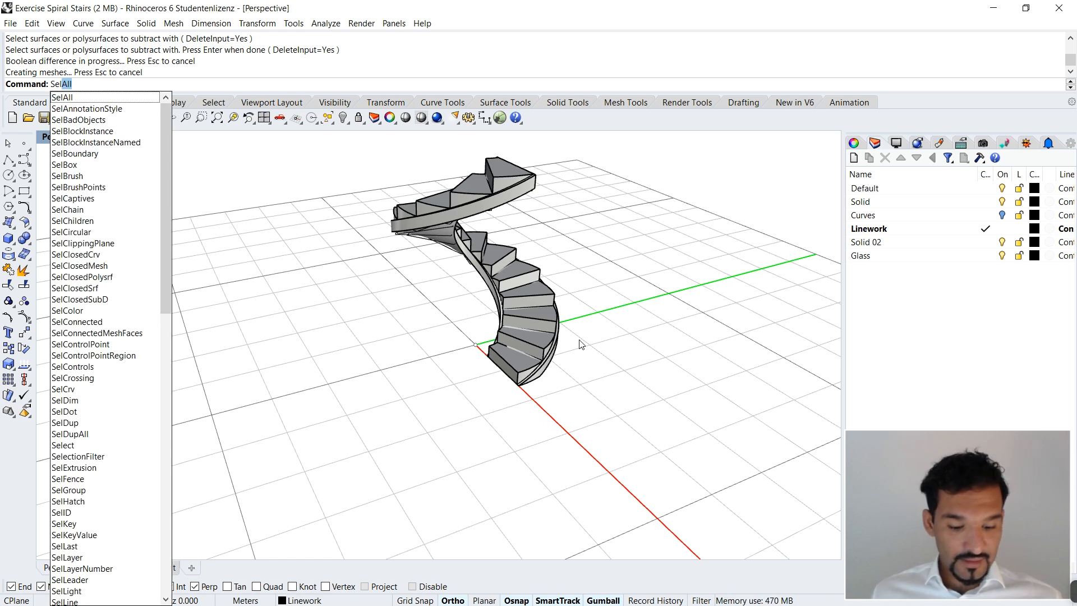
text(Crv)
key(Return)
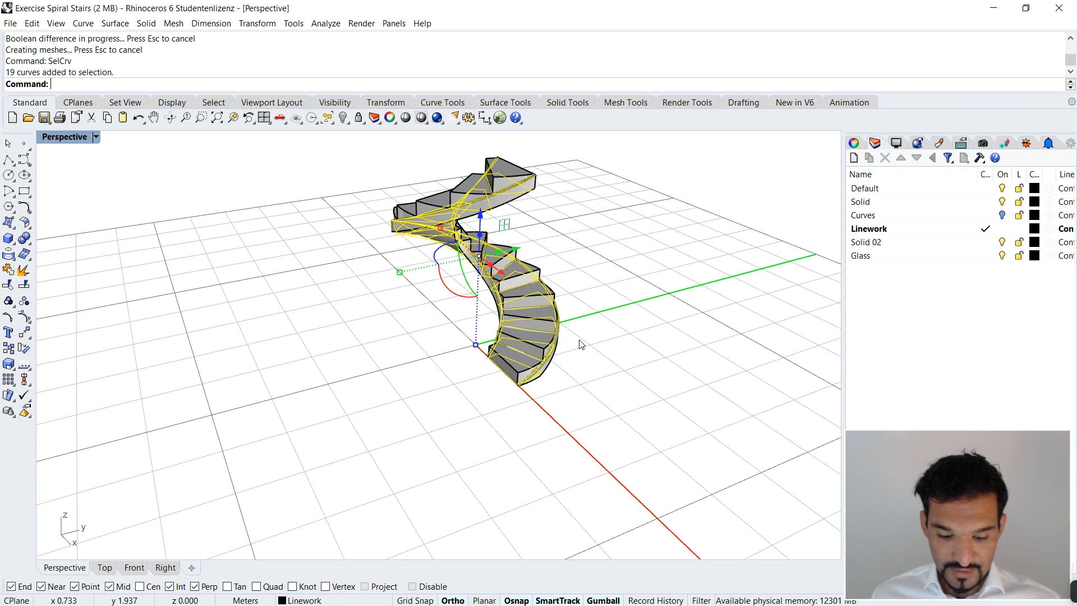
text(Hi)
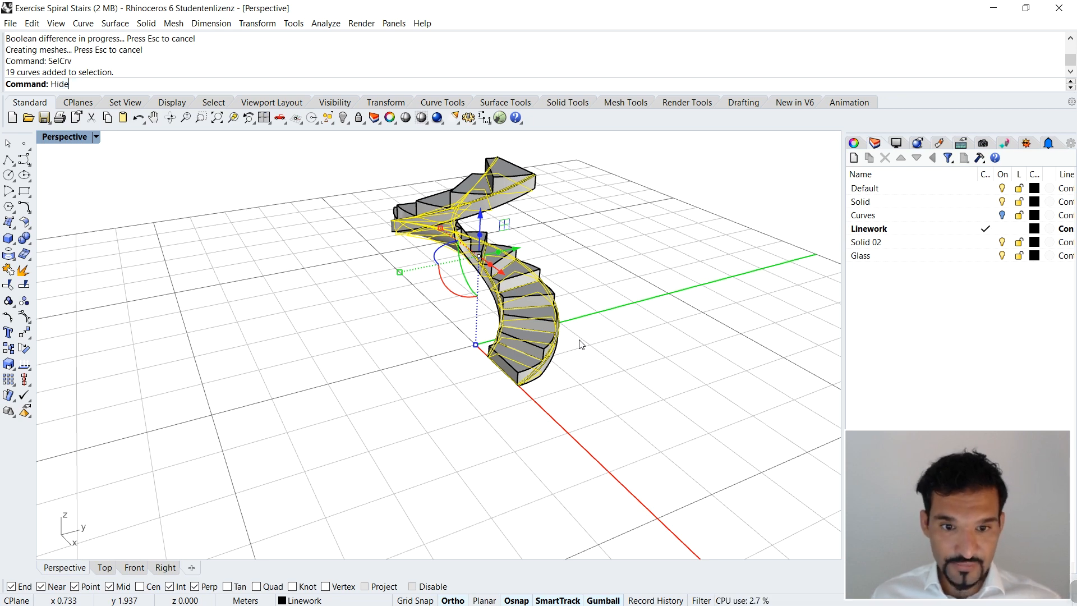
text(de)
key(Return)
Step: Delete the leftover lofted surface that shows through between the treads and the spiral slab
scroll(557, 298, up, 8)
scroll(508, 326, down, 6)
right_drag(460, 360, 514, 363)
scroll(513, 362, up, 7)
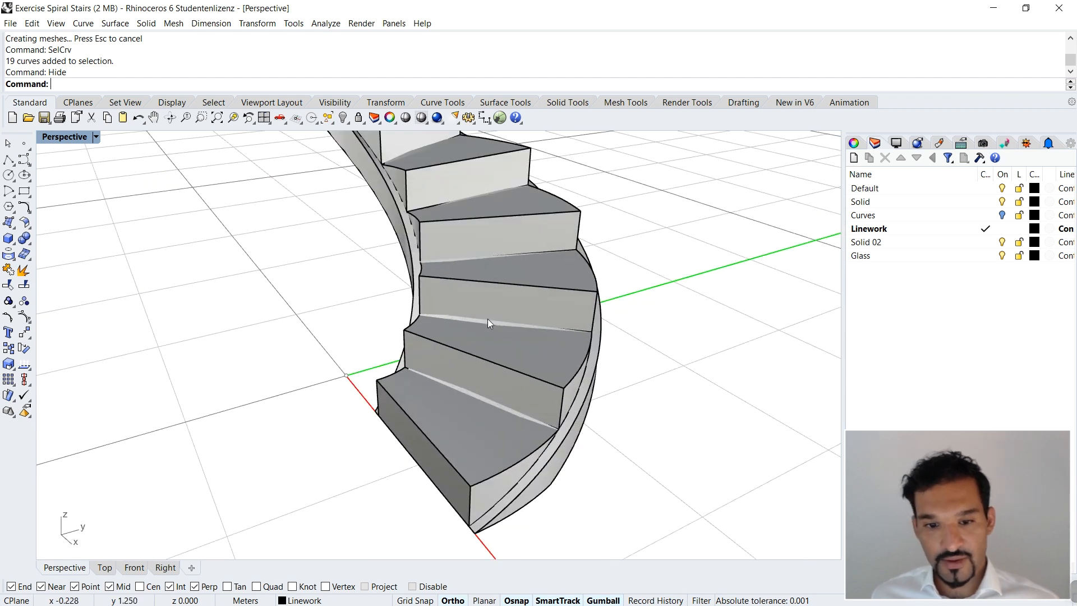
click(487, 321)
scroll(487, 321, down, 3)
right_drag(705, 471, 650, 422)
key(Delete)
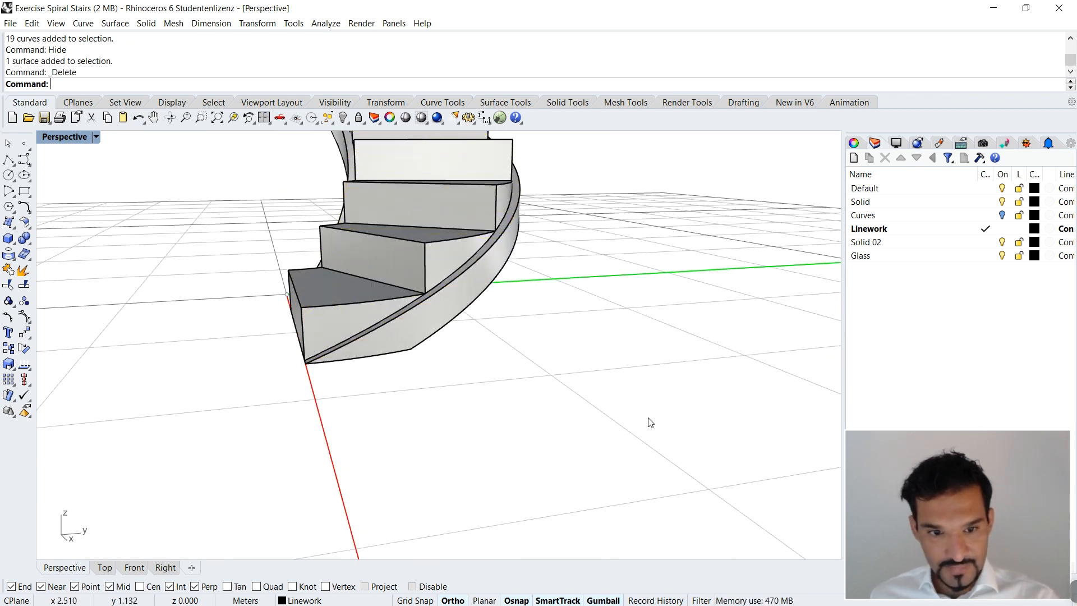
Step: Examine the finished stair and its slab from several sides, including the cut end at ground level
scroll(548, 356, down, 4)
right_drag(548, 356, 503, 462)
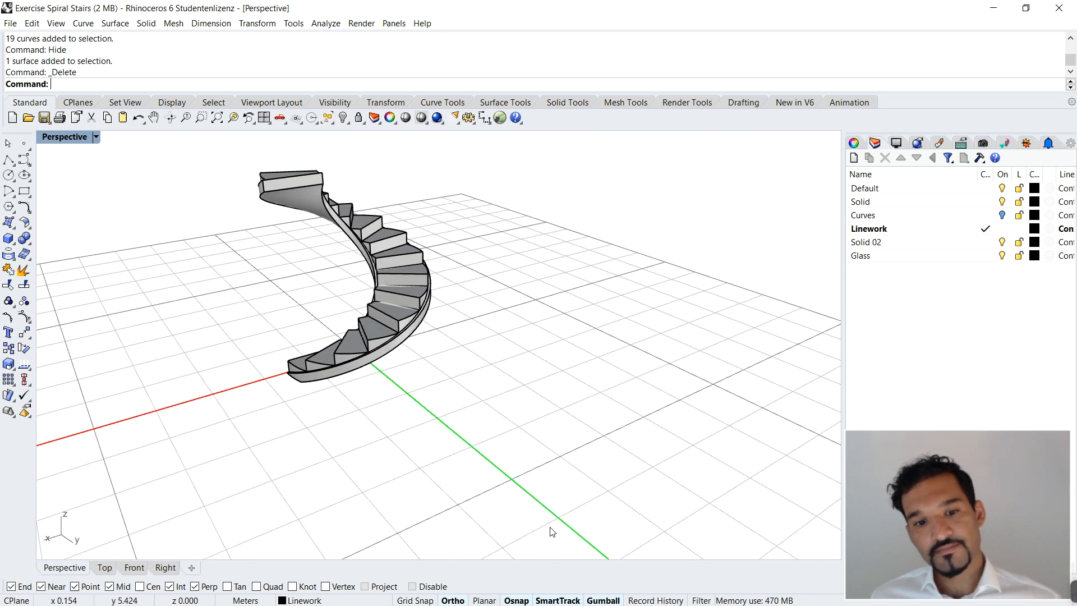
right_drag(381, 342, 435, 332)
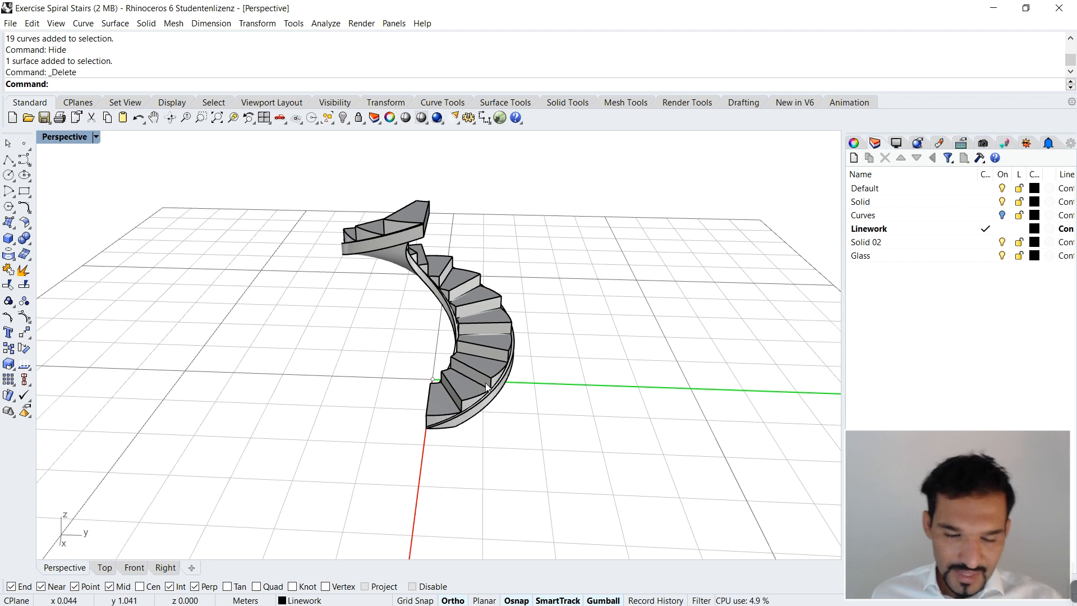
scroll(482, 383, up, 2)
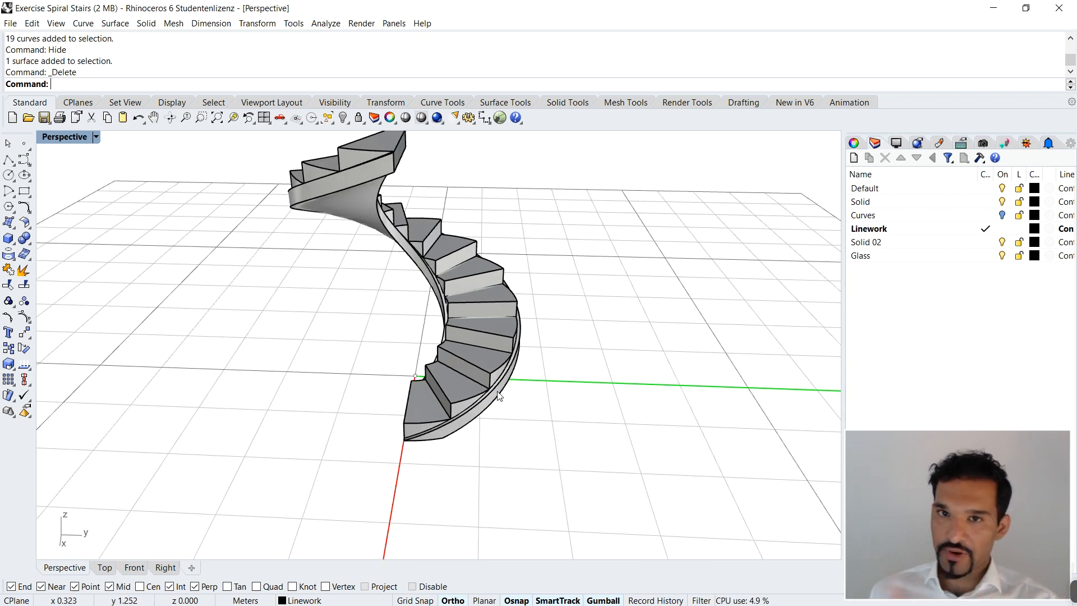
mouse_move(524, 337)
right_down()
mouse_move(471, 260)
mouse_move(230, 276)
mouse_move(411, 313)
mouse_move(440, 377)
mouse_move(383, 388)
mouse_move(352, 368)
mouse_move(342, 380)
mouse_move(548, 413)
mouse_move(500, 341)
mouse_move(512, 325)
mouse_move(523, 340)
right_up()
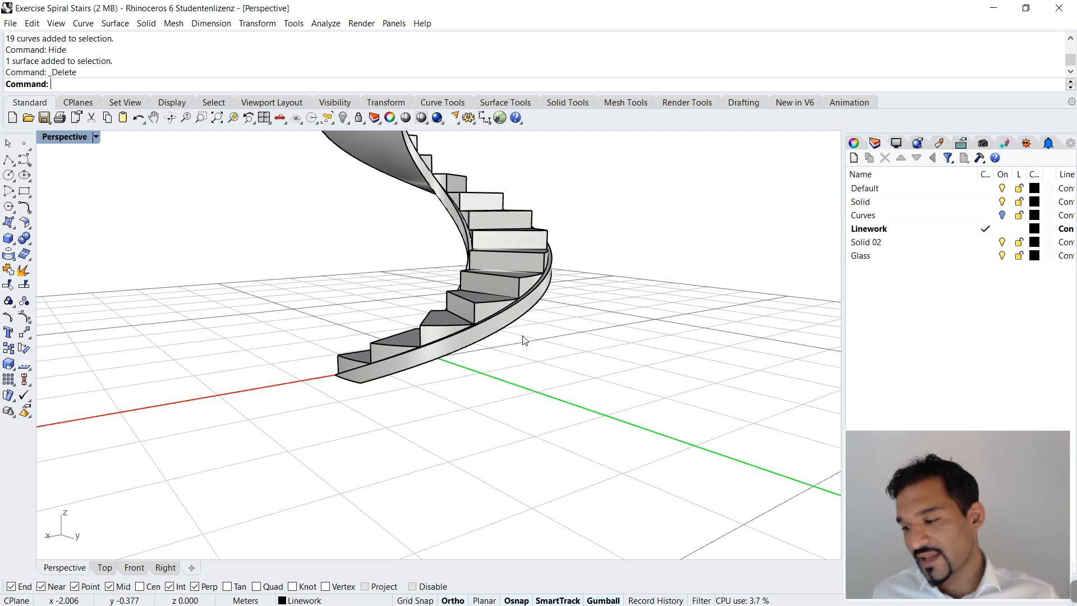
scroll(431, 173, up, 3)
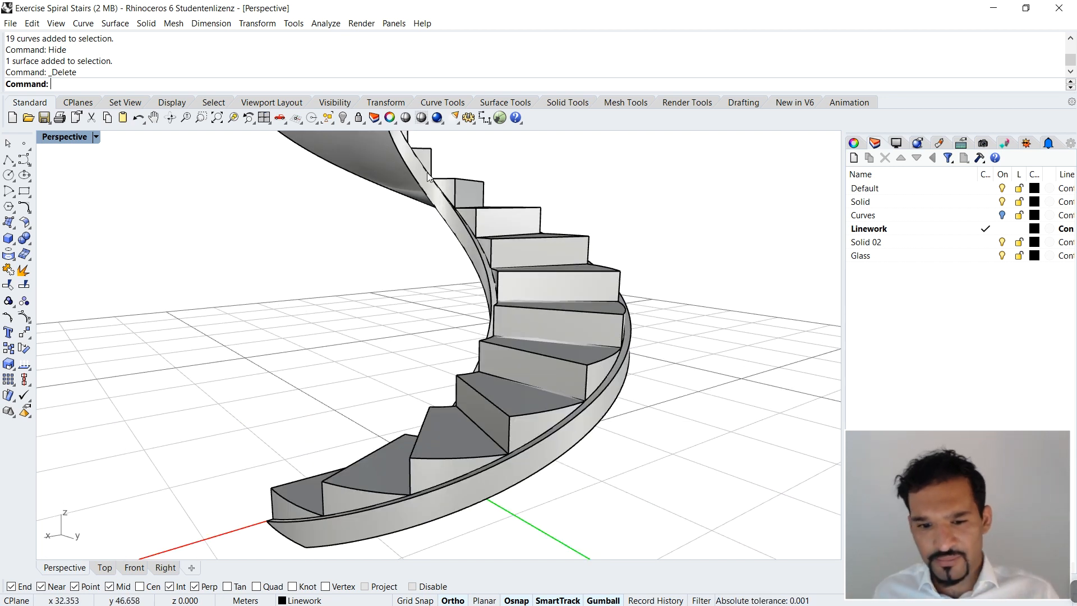
scroll(426, 173, down, 3)
right_drag(426, 172, 279, 268)
scroll(297, 348, up, 5)
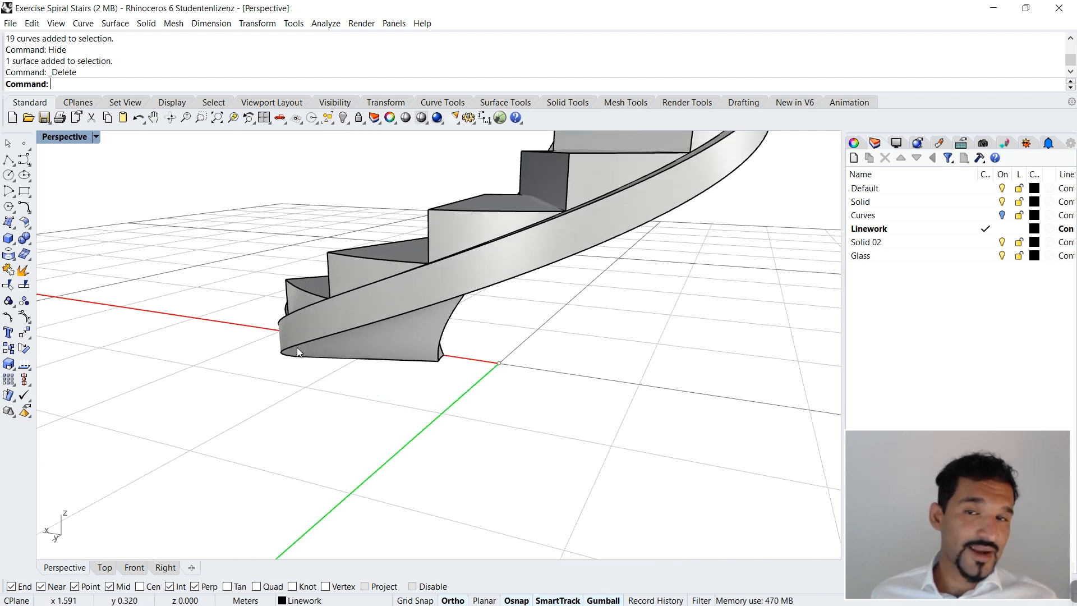
Step: Start BlendEdge and select the lower outer edge of the spiral slab as the edge to blend
click(145, 24)
mouse_move(217, 238)
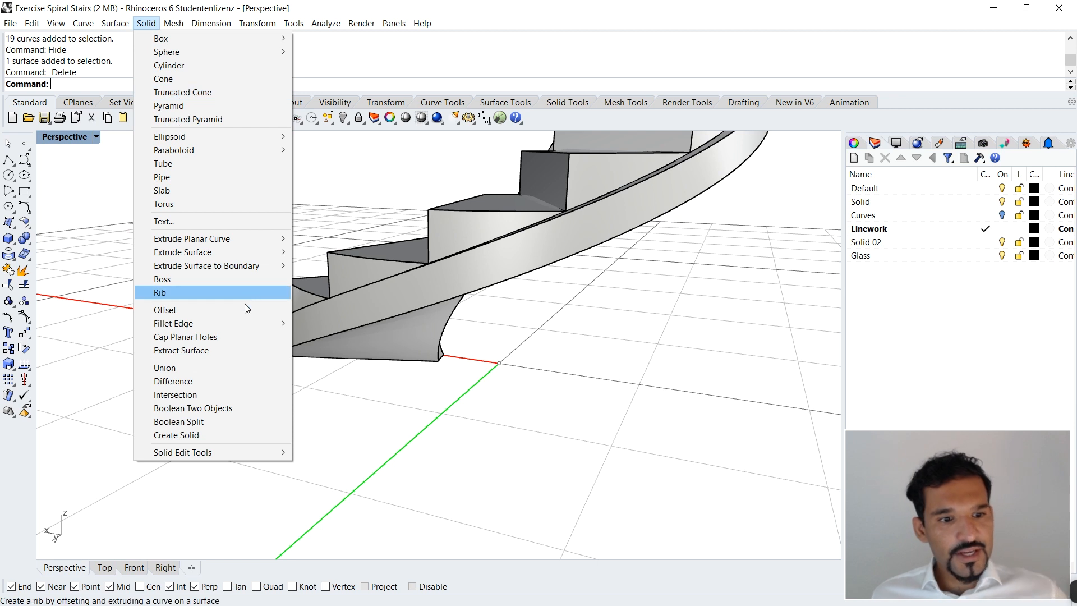
mouse_move(210, 324)
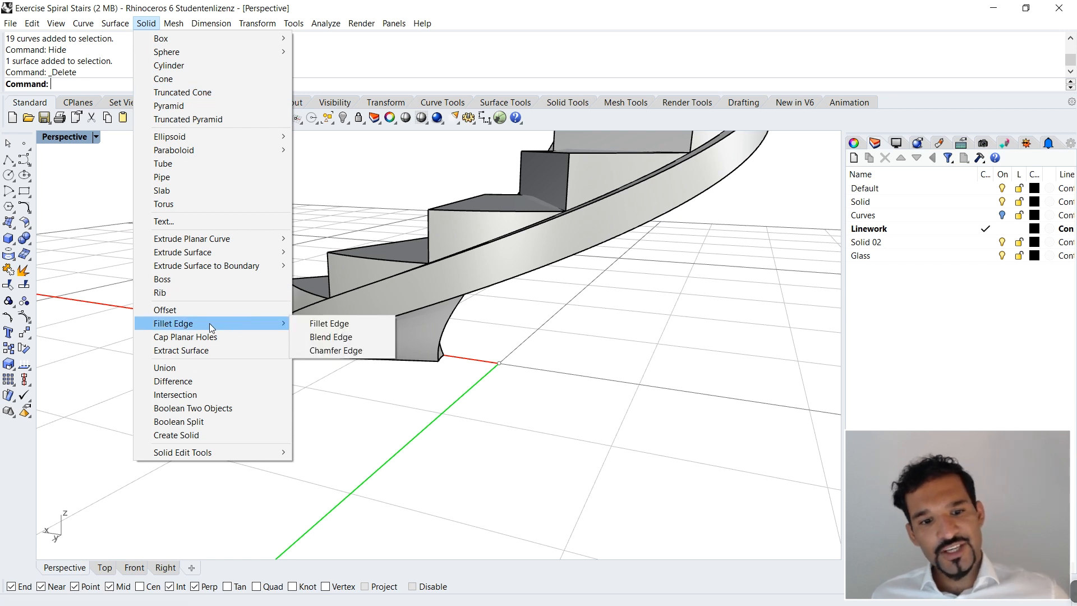
click(331, 337)
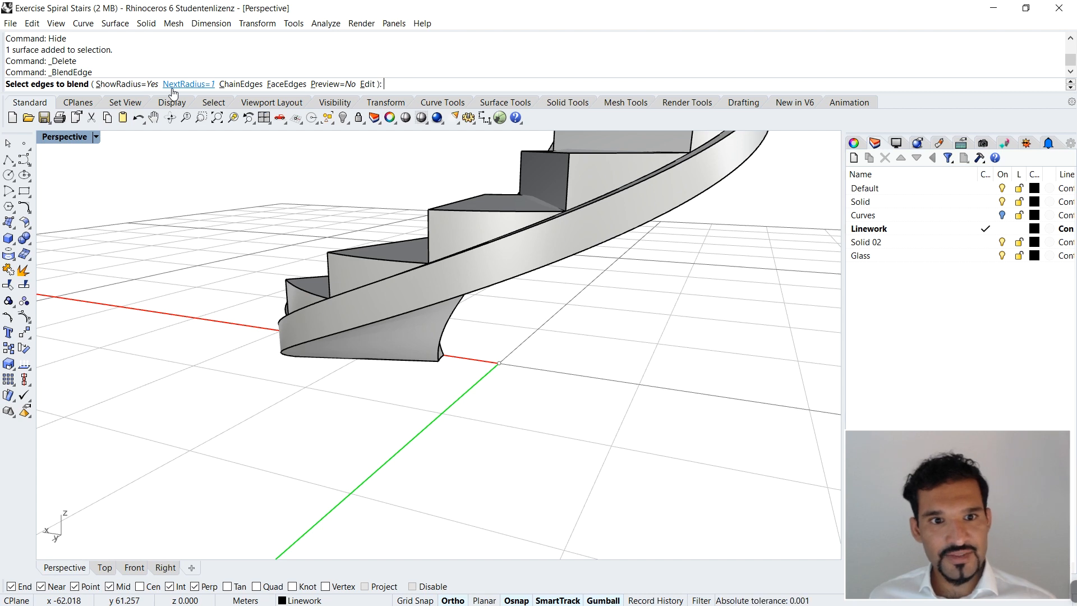
click(334, 334)
scroll(529, 363, down, 5)
right_drag(480, 356, 312, 306)
scroll(313, 304, up, 8)
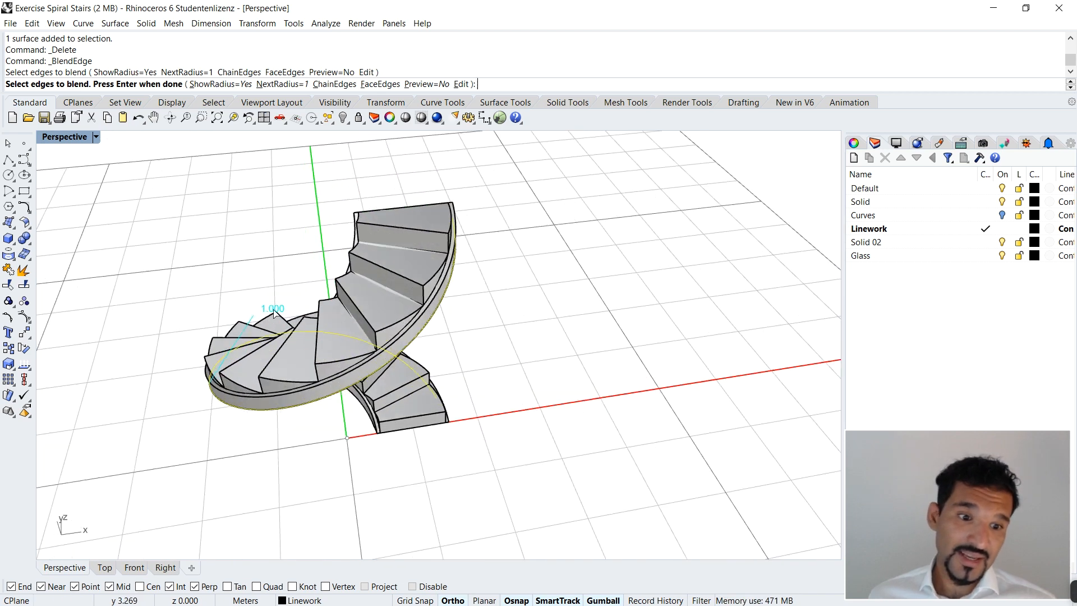
scroll(241, 325, up, 2)
right_drag(241, 325, 248, 320)
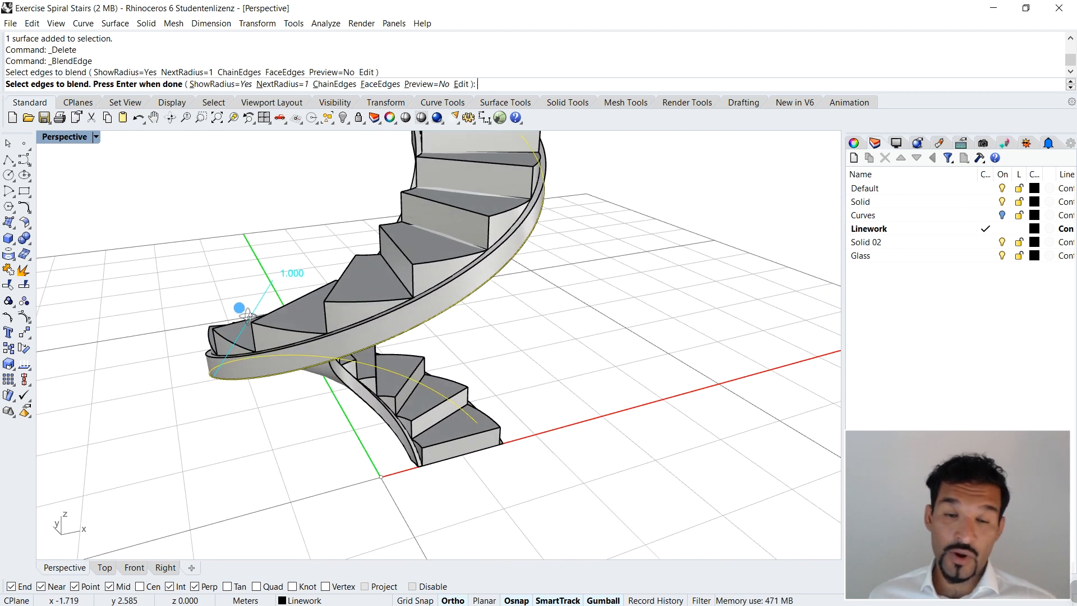
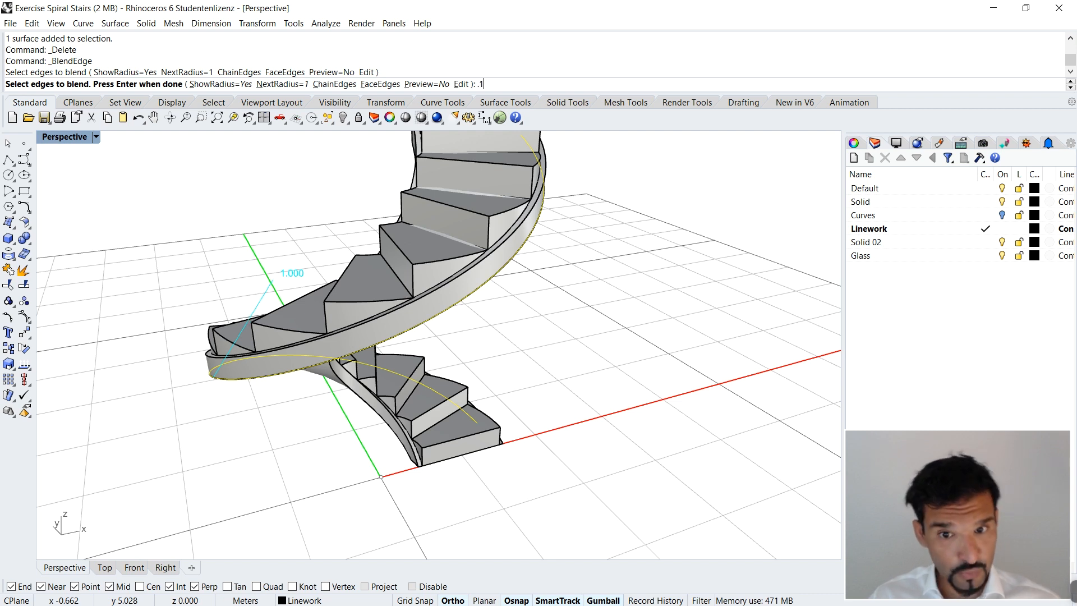
Step: Set the next blend radius to 0.1 and try to complete the blend on the selected lower outer edge
key(Return)
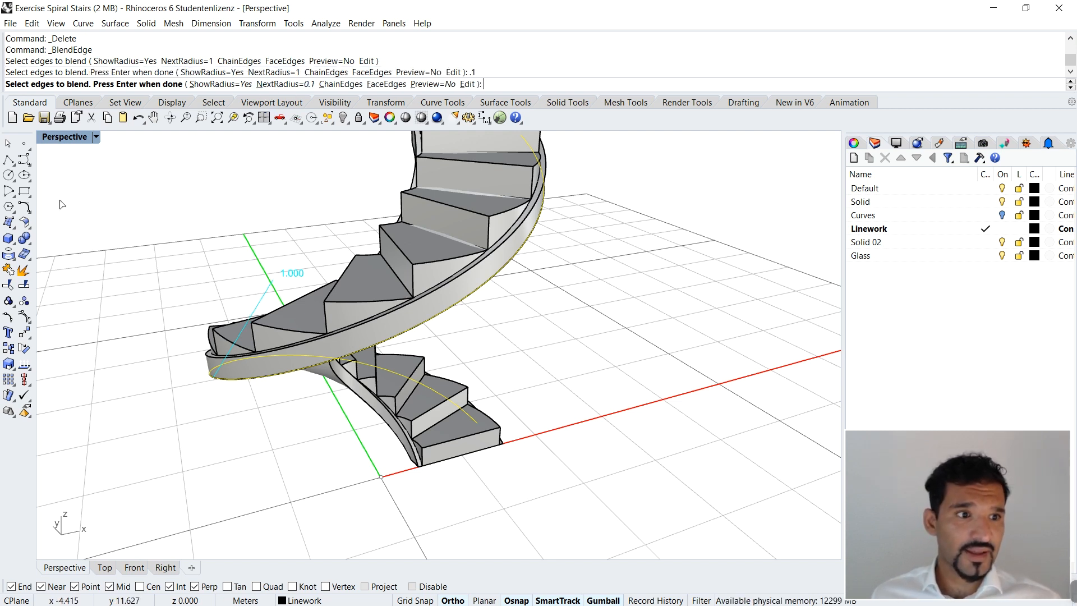
key(Return)
right_drag(578, 404, 449, 382)
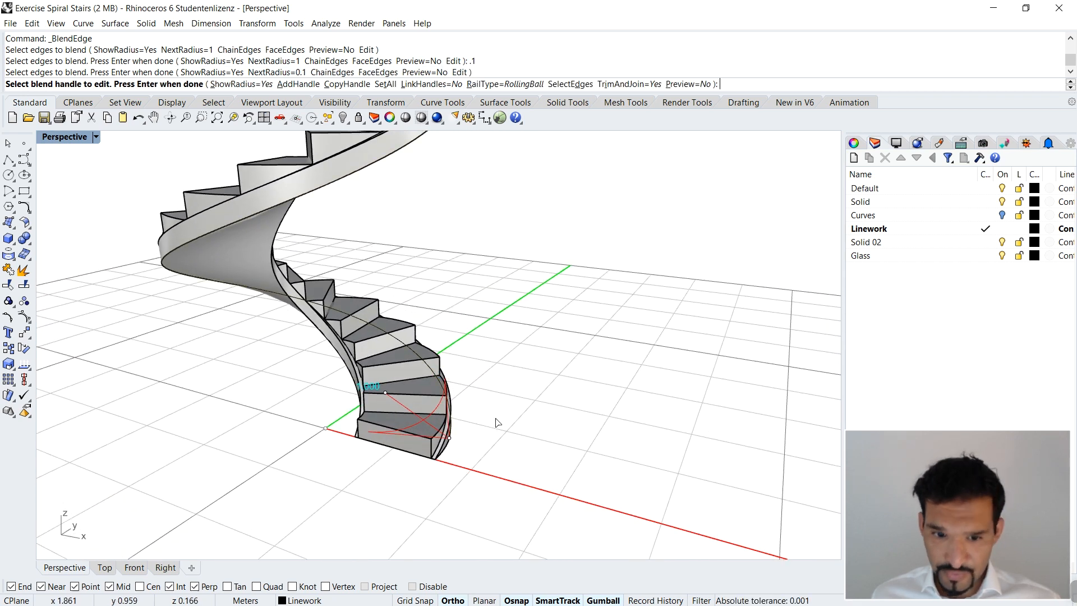
key(Return)
Step: Blend the spiral slab's lower outer edge with BlendEdge at a radius of 0.1
right_drag(482, 329, 449, 344)
right_drag(490, 393, 454, 406)
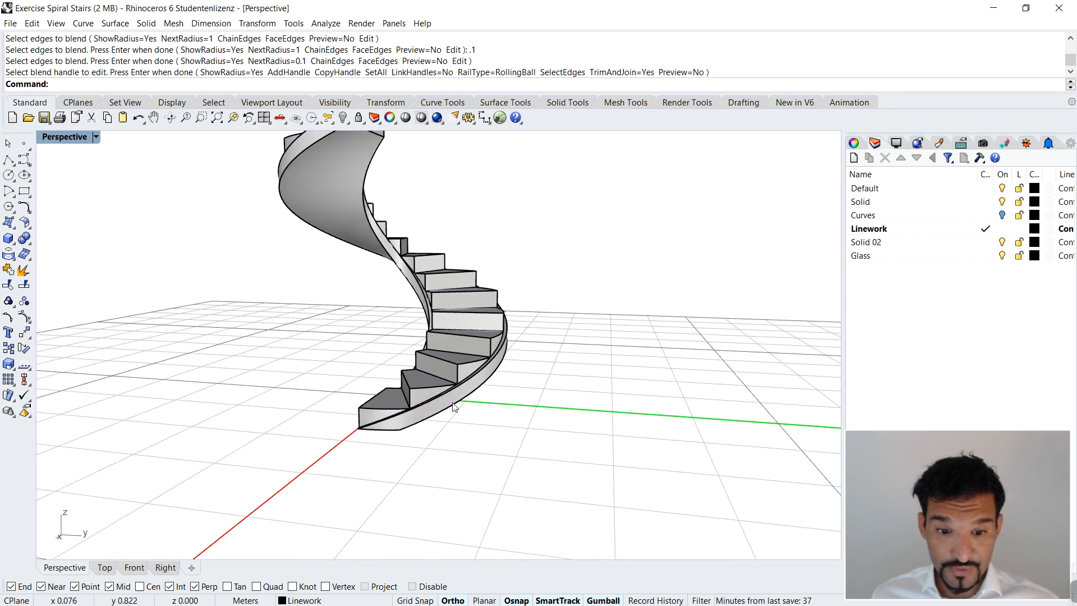
right_click(361, 373)
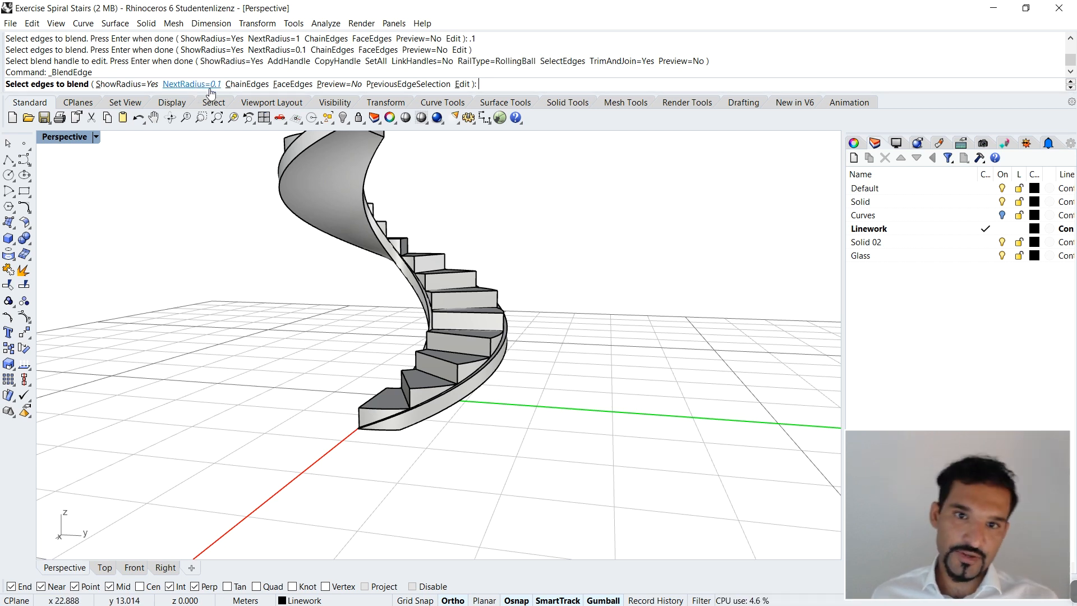
click(491, 377)
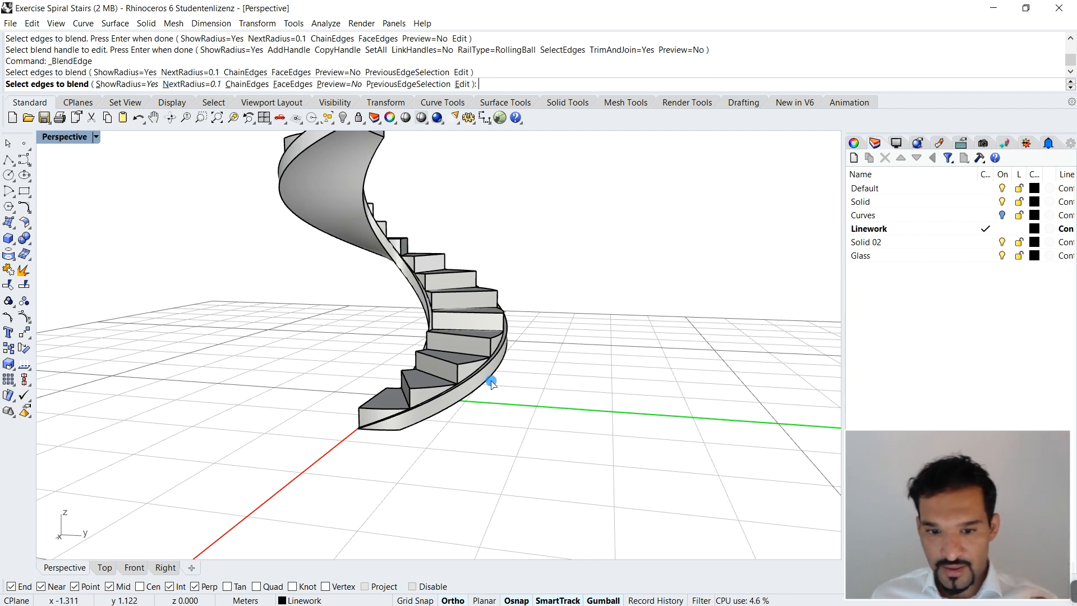
right_drag(493, 387, 196, 342)
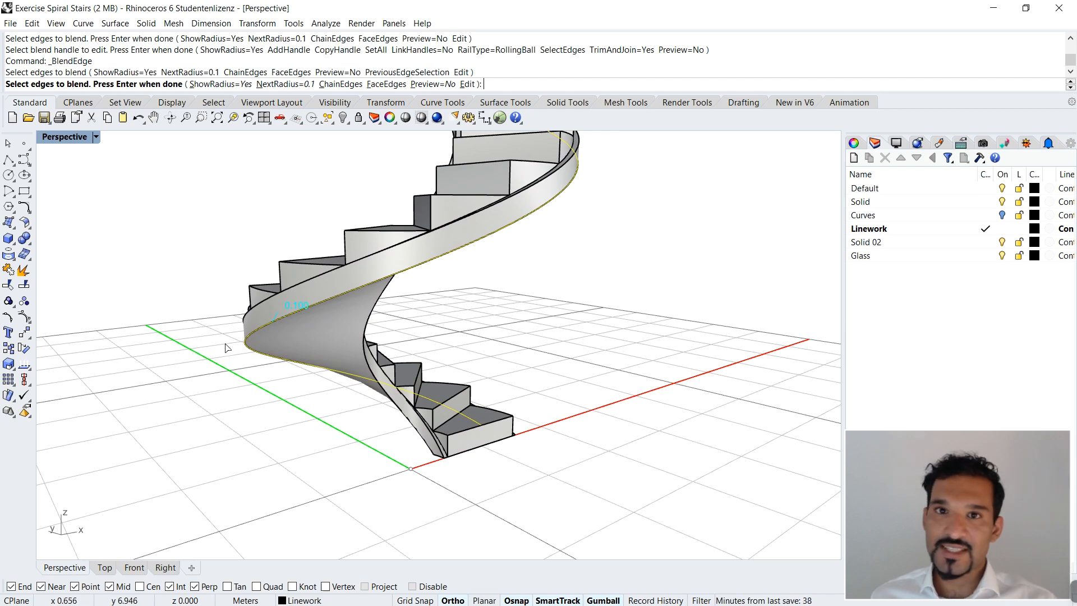
right_drag(251, 371, 456, 368)
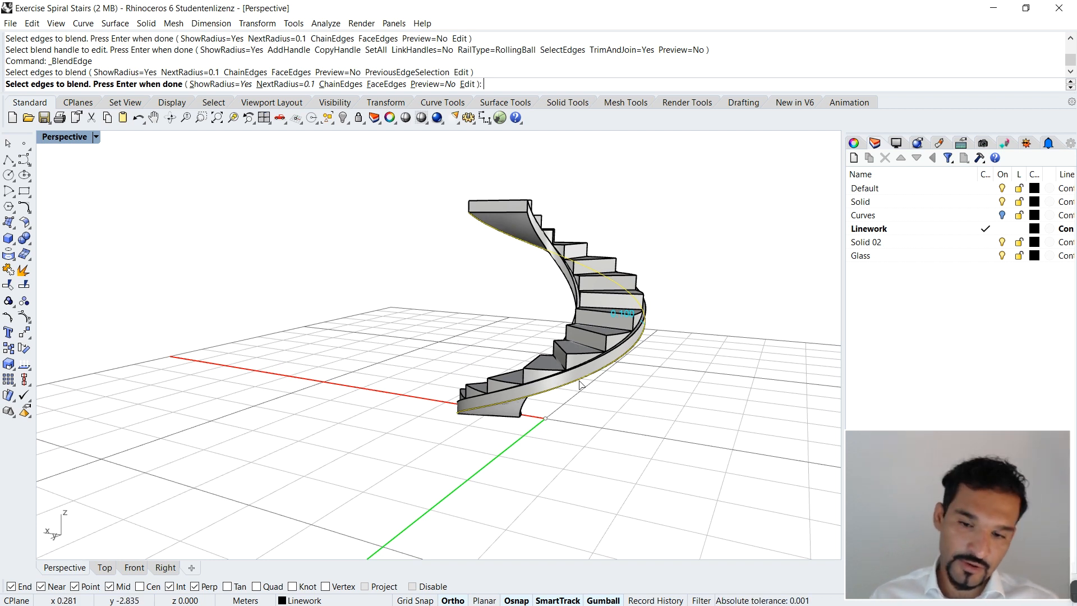
key(Return)
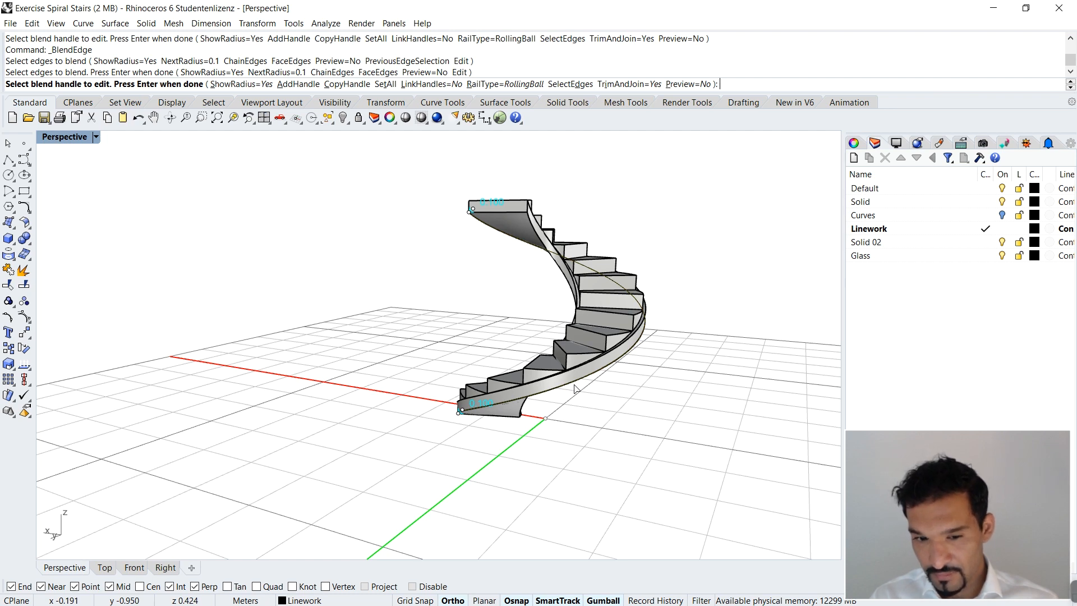
key(Return)
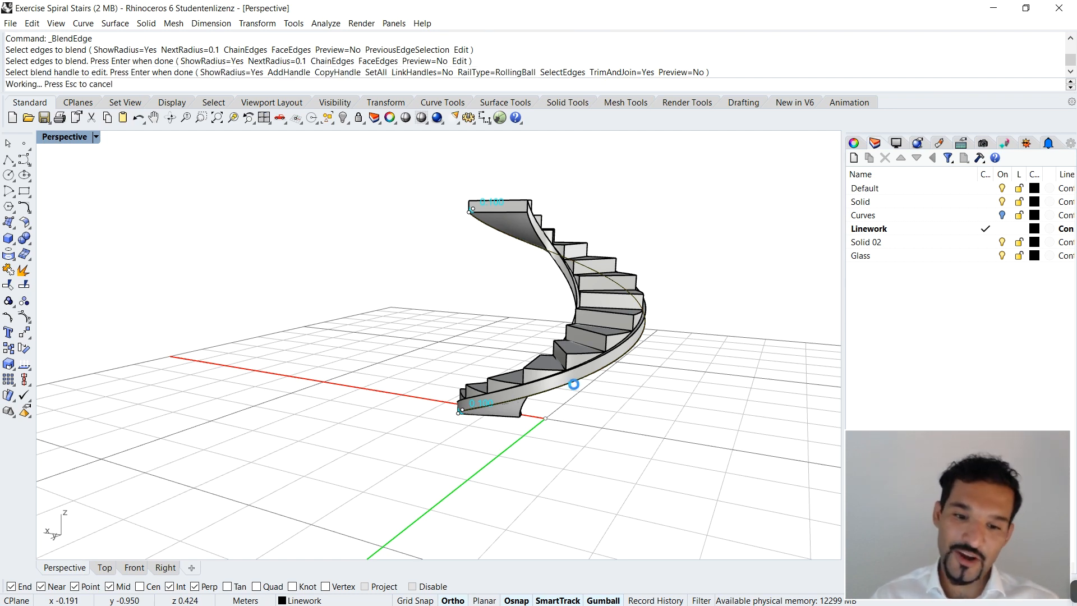
Step: Blend the spiral slab's lower inner edge with BlendEdge at a radius of 0.1
right_drag(631, 397, 294, 264)
scroll(283, 291, up, 5)
scroll(269, 281, up, 5)
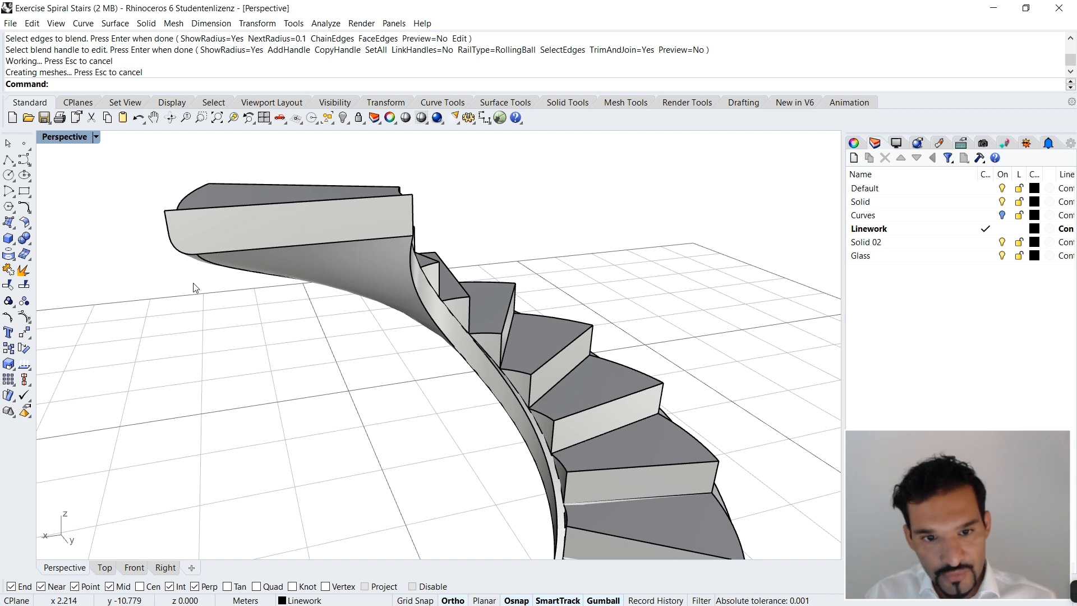
right_drag(233, 257, 419, 271)
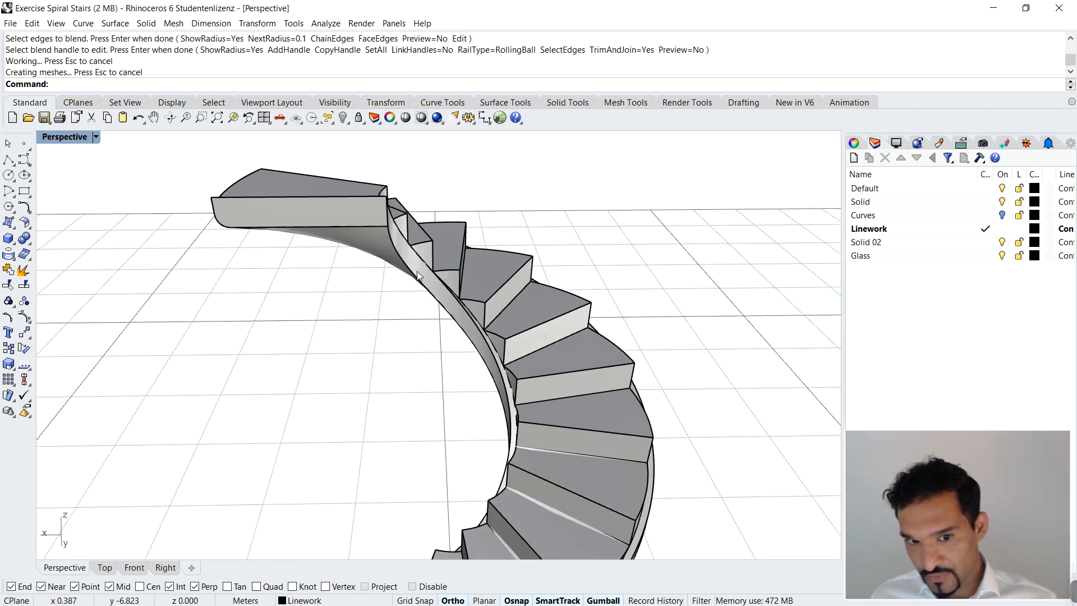
right_click(415, 273)
click(416, 275)
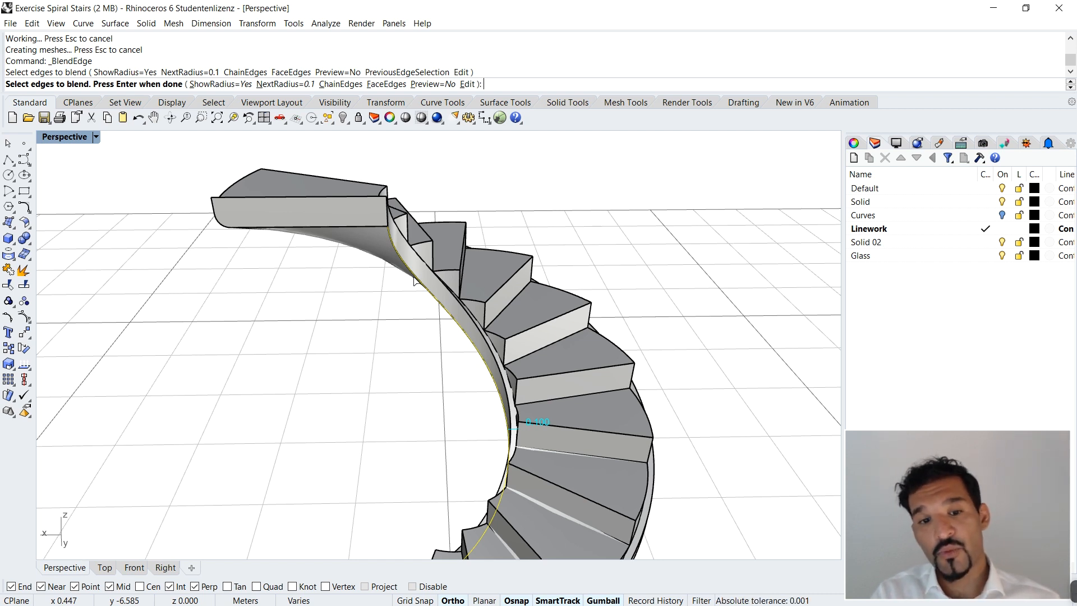
key(Return)
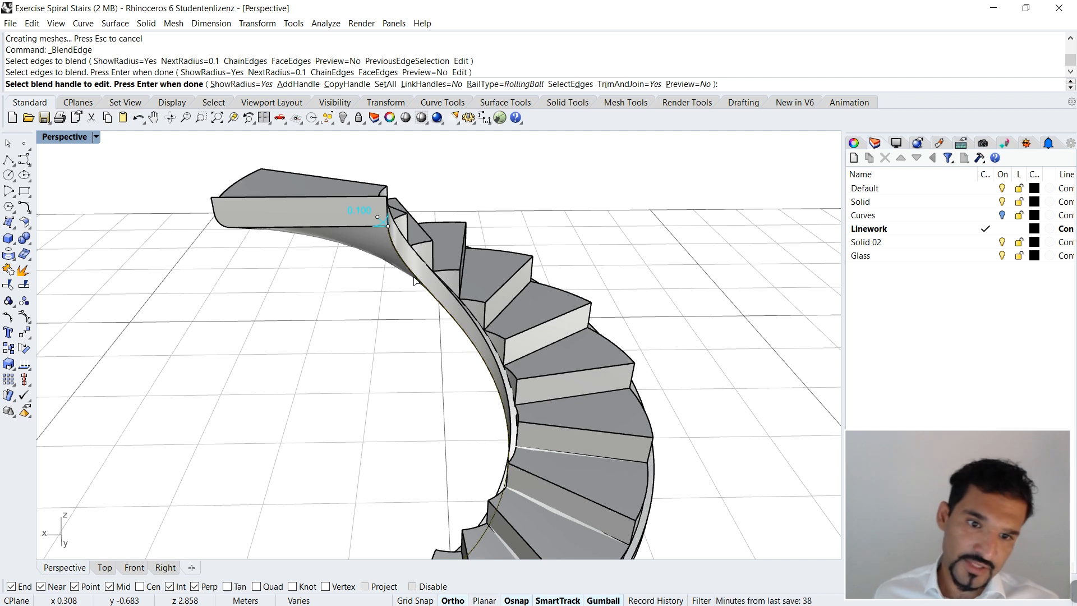
scroll(405, 208, down, 6)
right_drag(405, 209, 400, 252)
scroll(393, 226, up, 11)
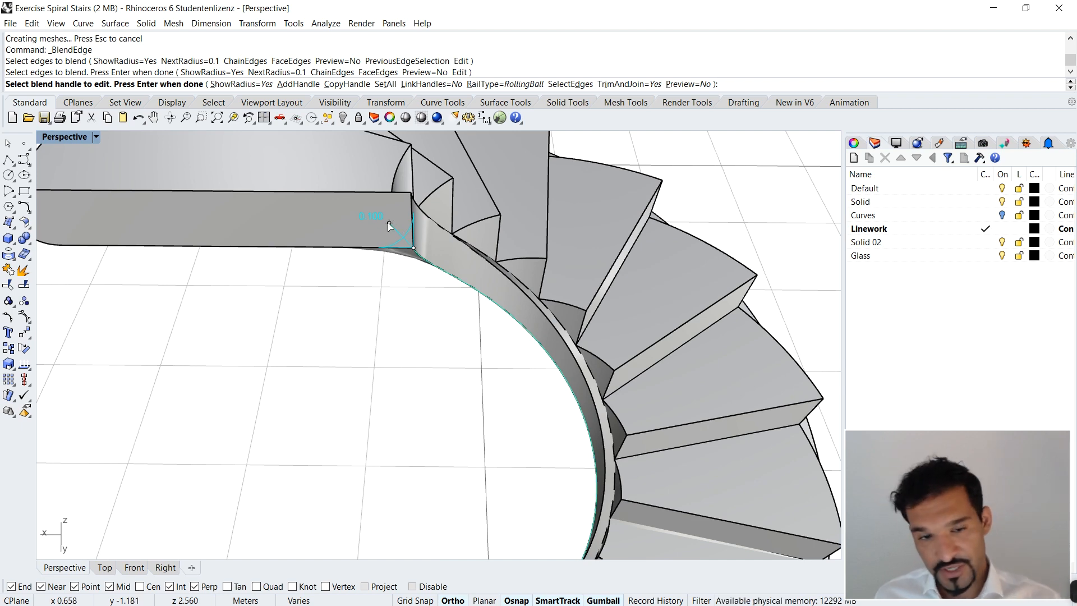
key(Return)
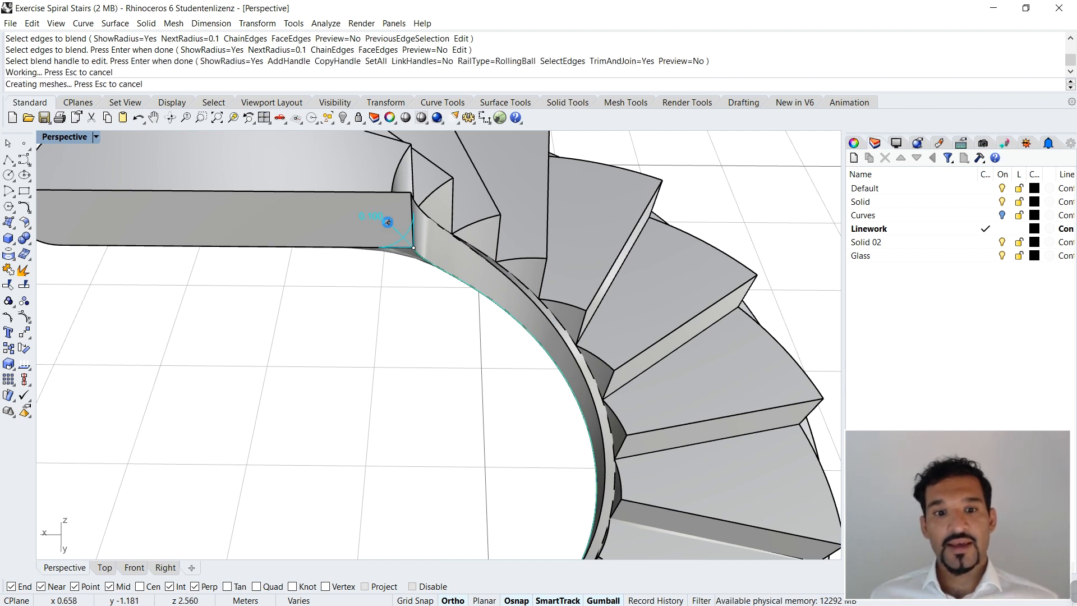
Step: Examine the stair and its blended slab from above, from below and from the front
scroll(488, 232, down, 12)
right_drag(496, 233, 521, 289)
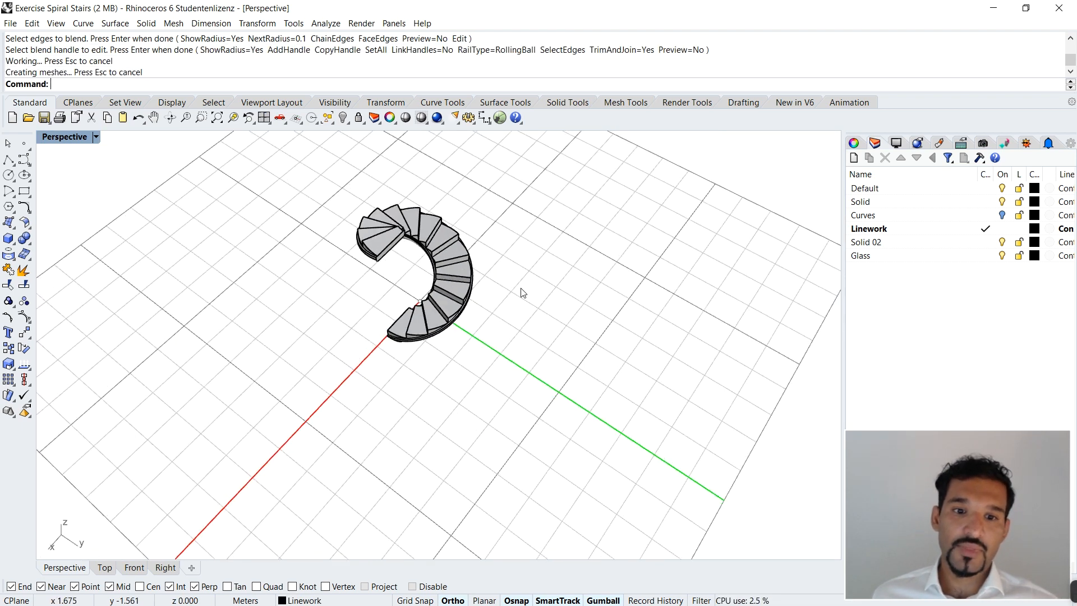
scroll(337, 259, up, 6)
right_drag(337, 259, 460, 233)
scroll(522, 222, down, 4)
scroll(546, 240, down, 5)
scroll(527, 306, up, 7)
right_drag(527, 305, 488, 310)
Step: View the staircase in Rendered display mode and return the viewport to Shaded
click(96, 137)
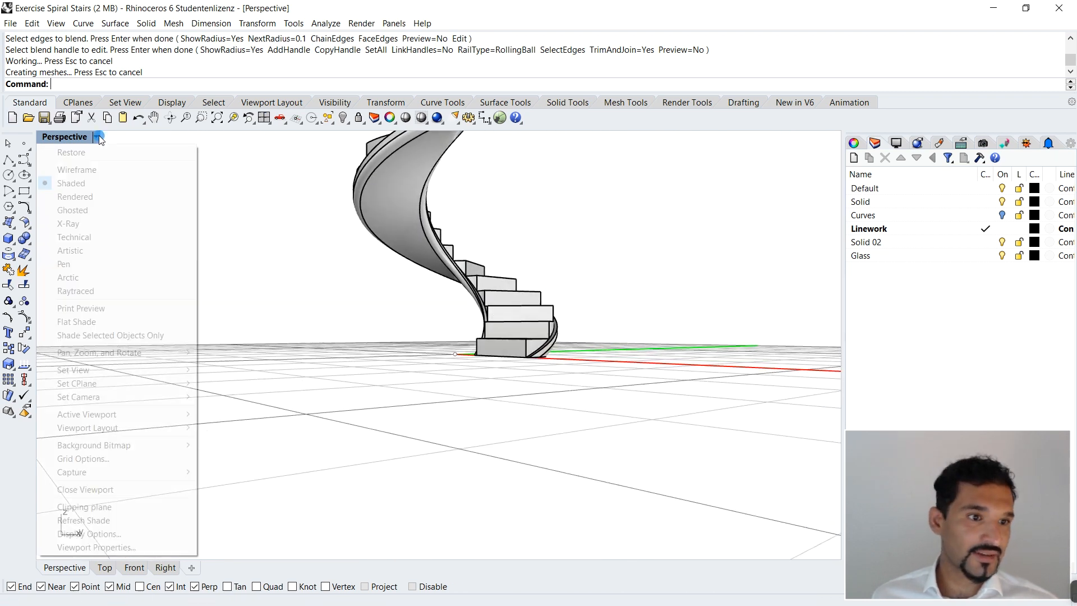
click(111, 198)
right_drag(452, 244, 443, 309)
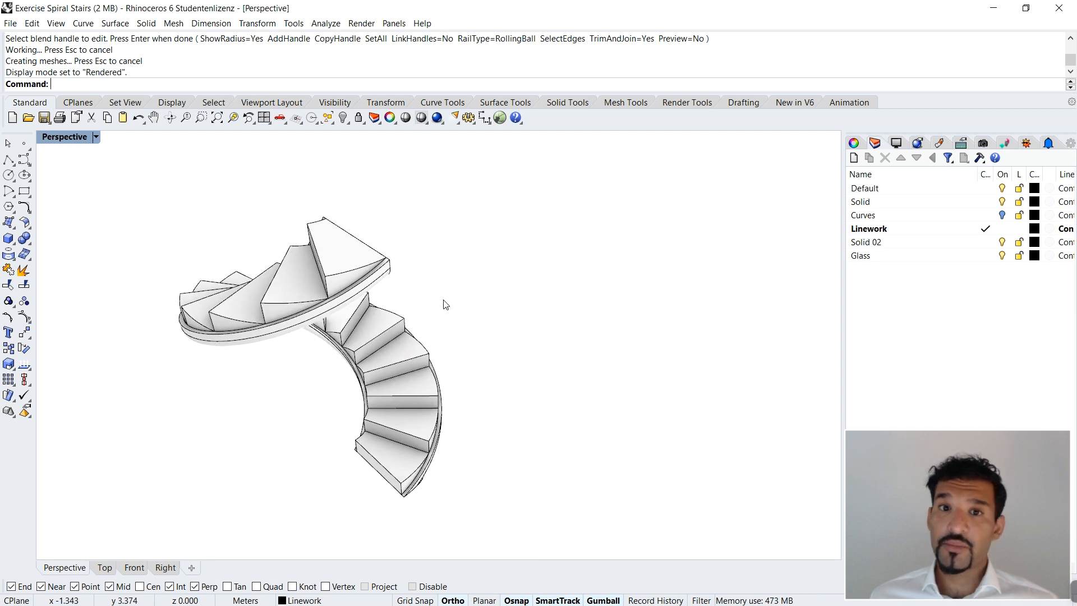
scroll(445, 305, down, 2)
click(96, 137)
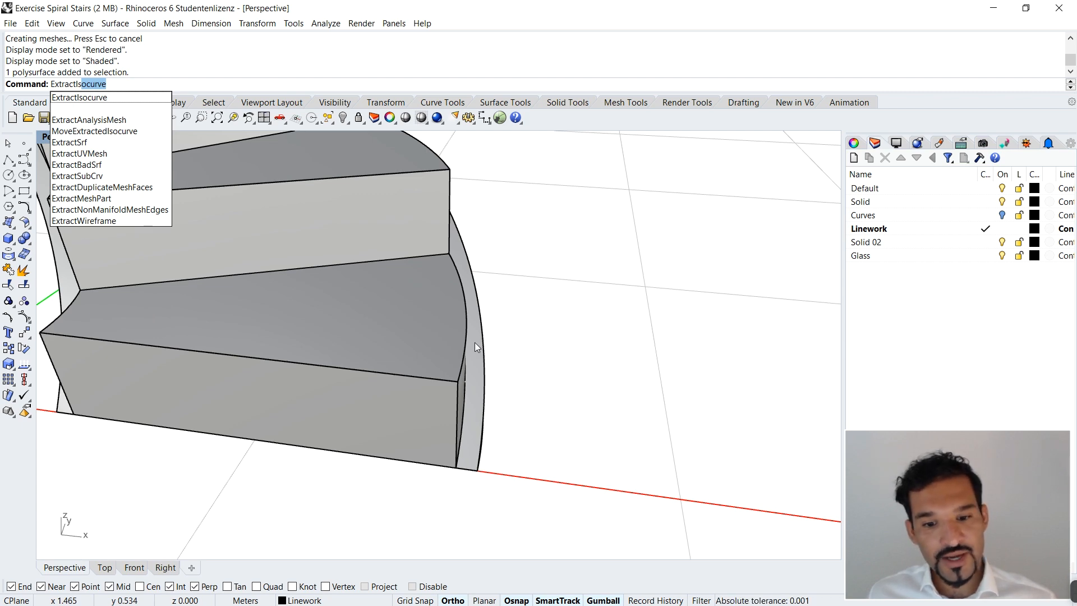
Step: Draw a ground-level line about 0.05 m long from the first step's outer bottom corner to the slab's outer edge
key(Escape)
scroll(475, 469, down, 4)
right_drag(486, 441, 409, 378)
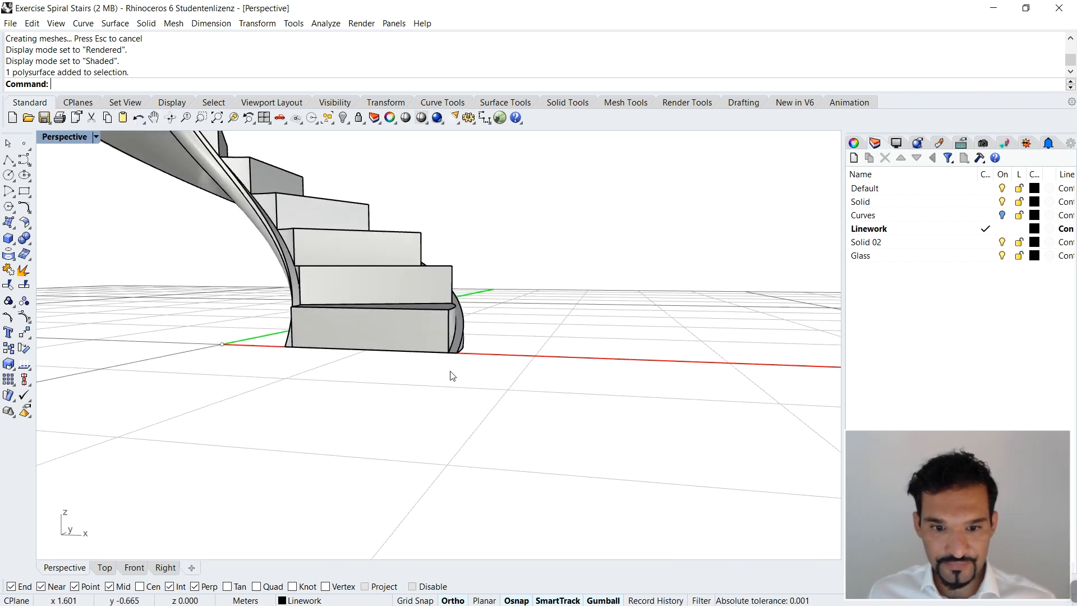
scroll(409, 377, up, 6)
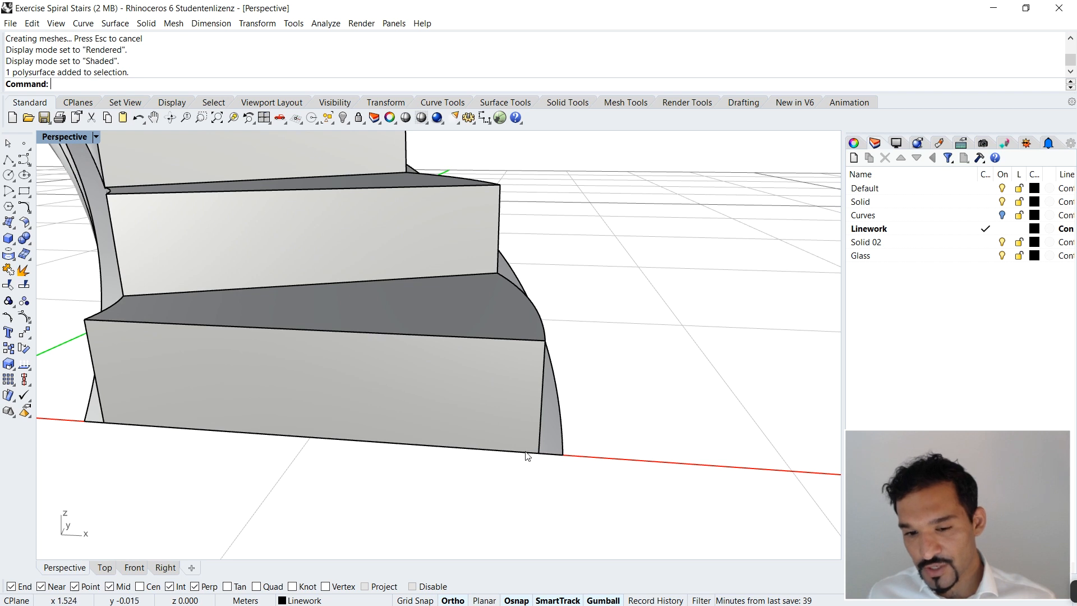
scroll(574, 463, up, 3)
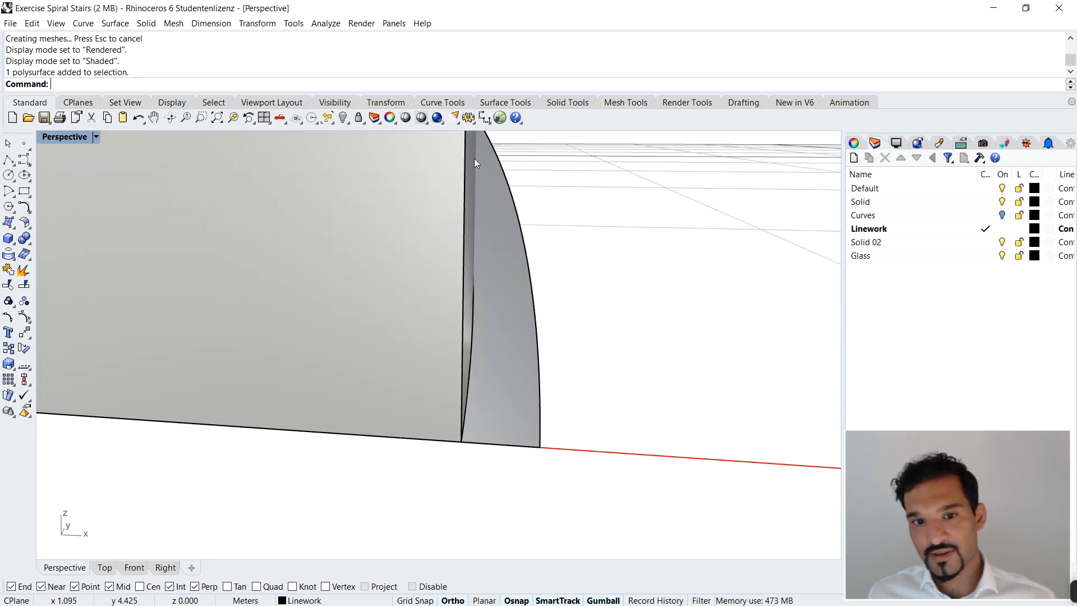
click(502, 386)
click(479, 451)
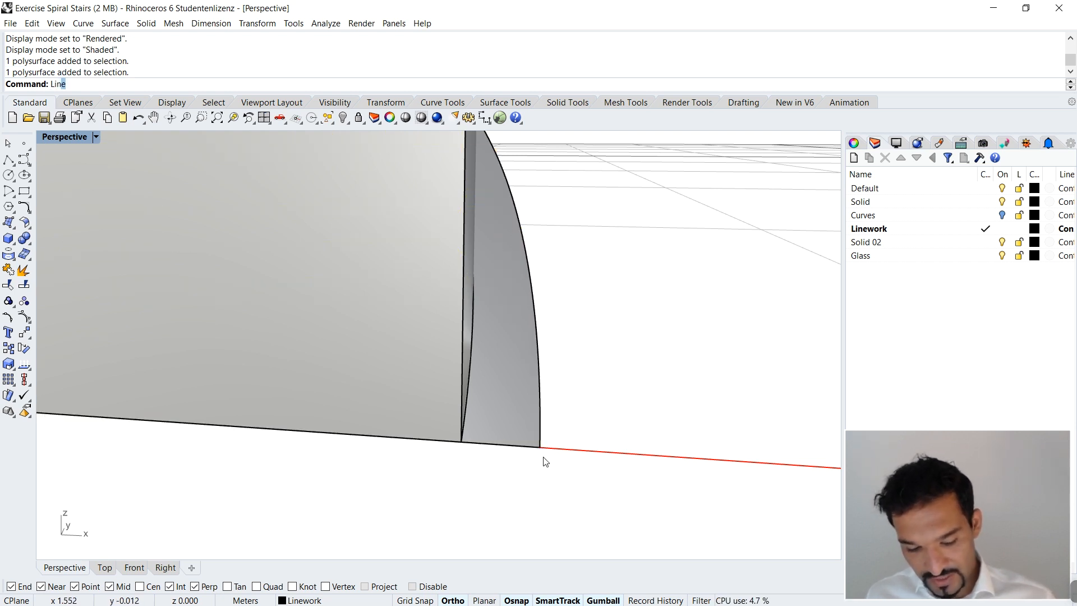
key(Return)
click(461, 443)
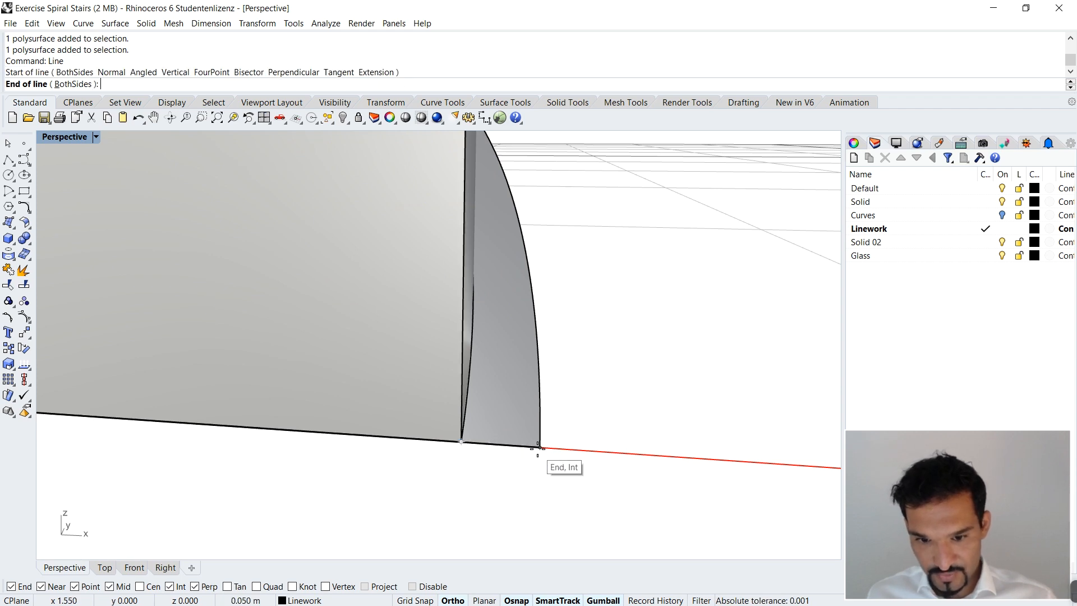
click(538, 448)
Step: Place a point object at the midpoint of the short ground-level line beside the first step
drag(447, 457, 598, 442)
scroll(598, 442, down, 5)
scroll(547, 460, up, 5)
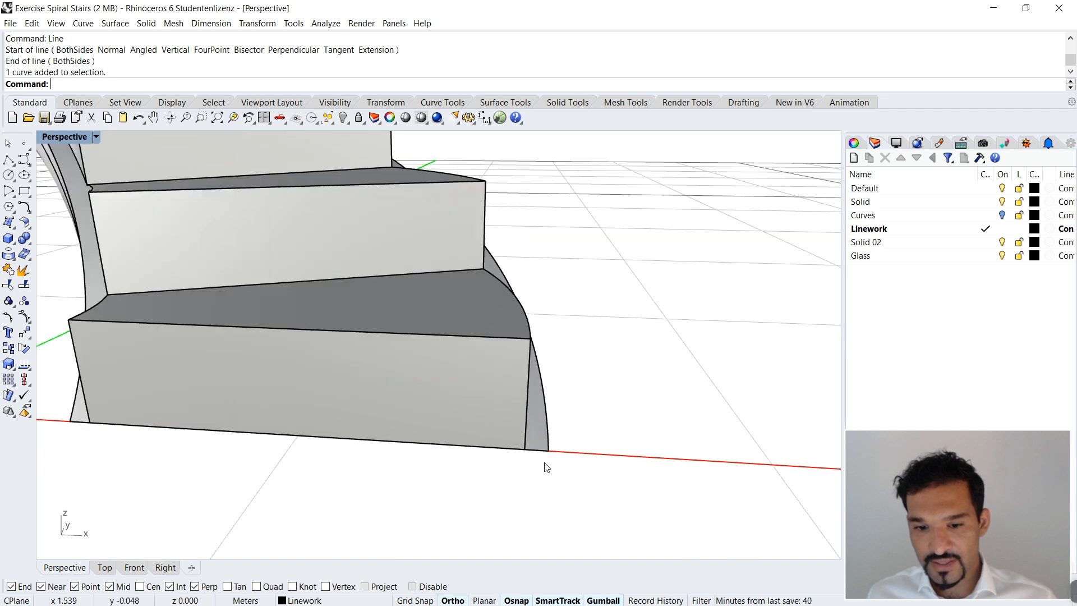
key(Escape)
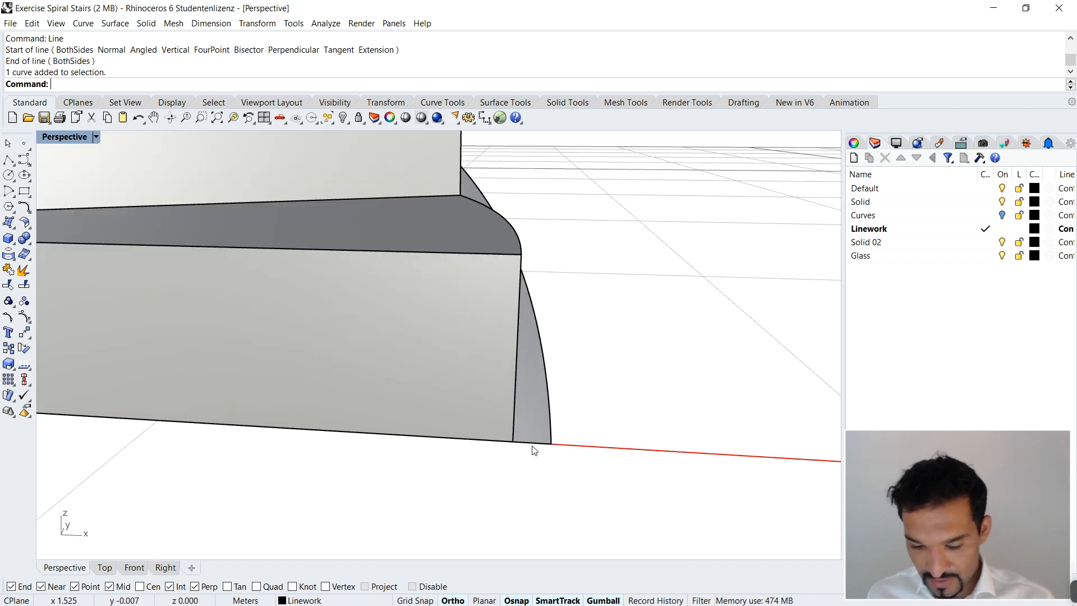
key(Return)
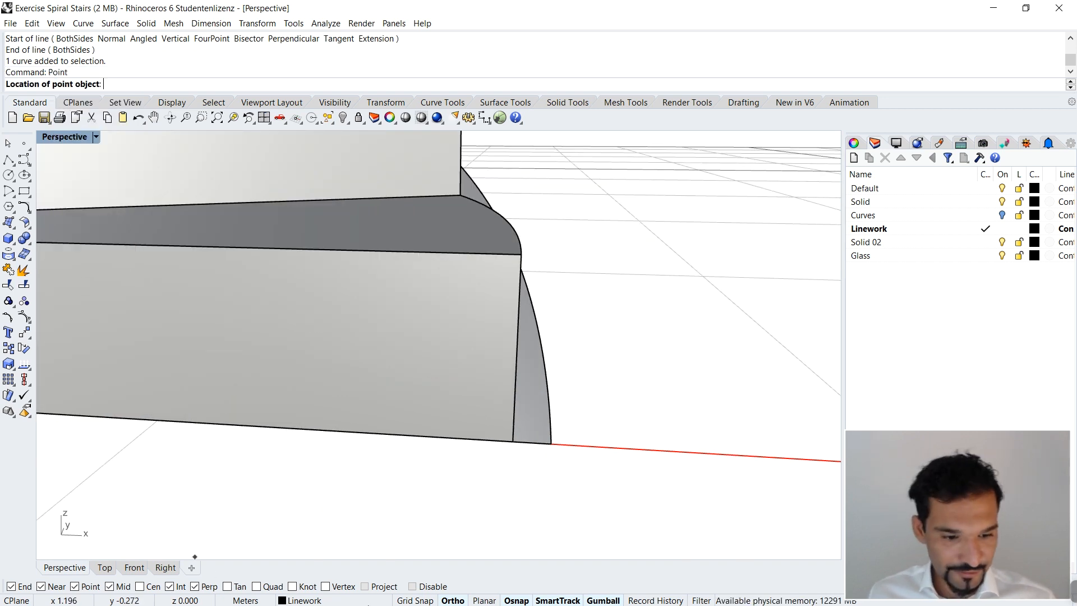
click(533, 440)
scroll(536, 447, up, 3)
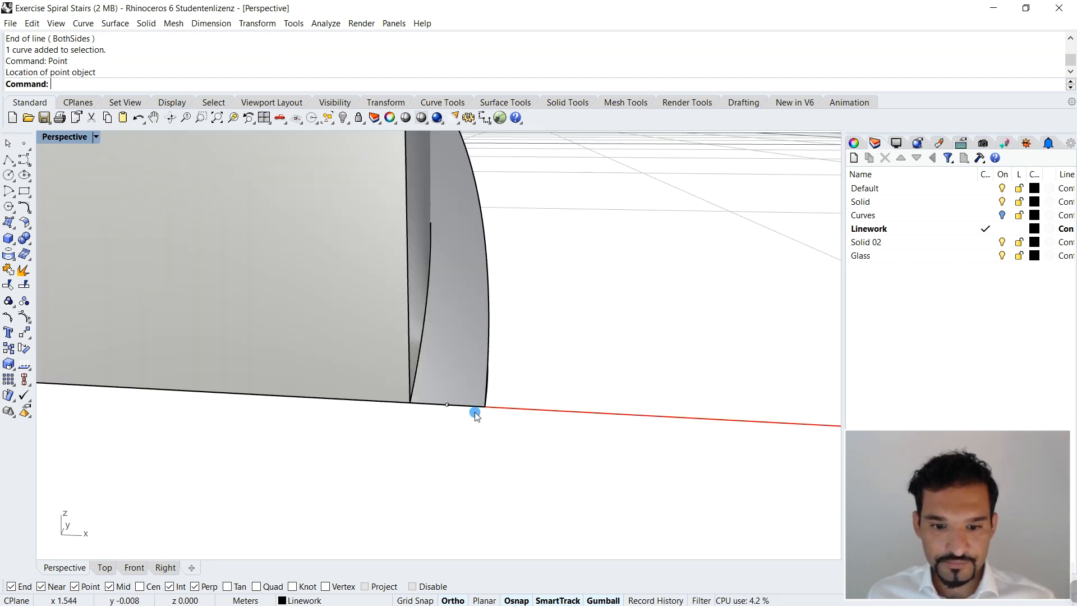
Step: Copy the short line and its midpoint from the slab's outer edge to the first step's inner bottom corner
drag(379, 452, 591, 385)
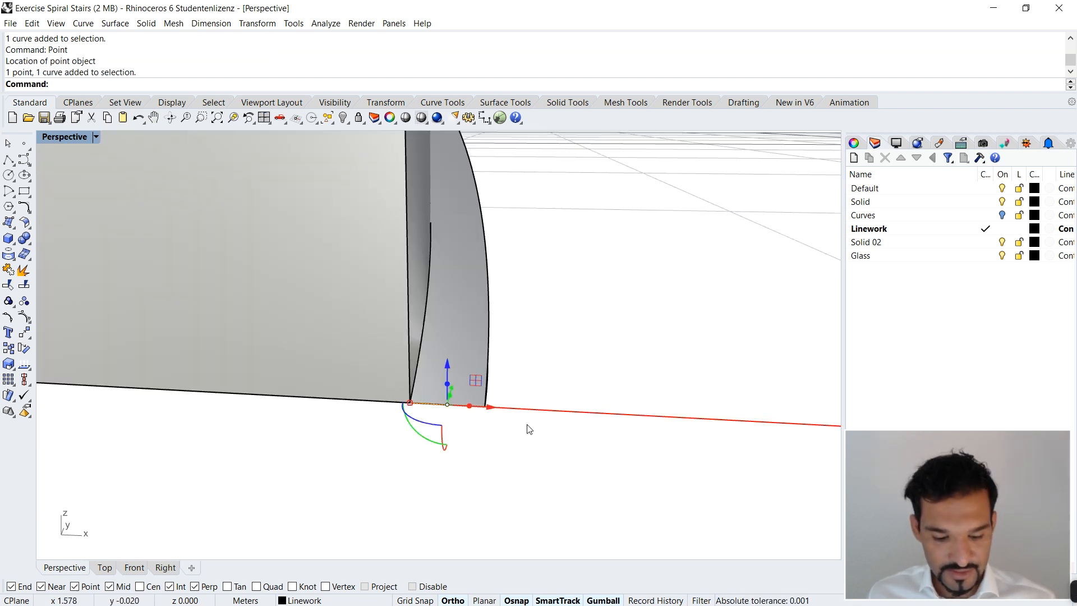
text(c)
key(Return)
click(486, 406)
scroll(639, 409, down, 5)
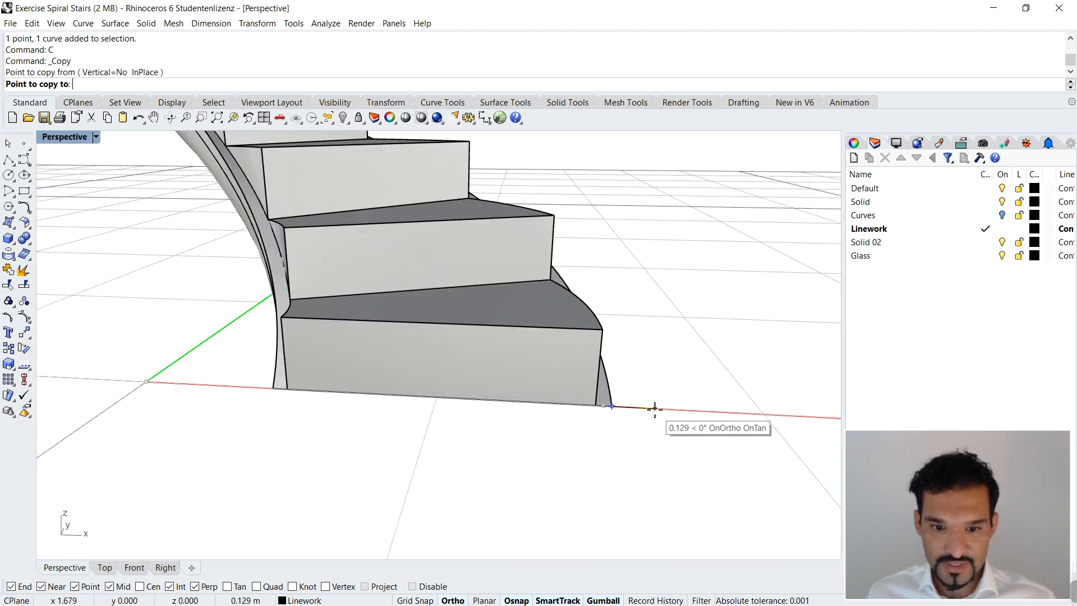
scroll(255, 383, up, 5)
click(466, 379)
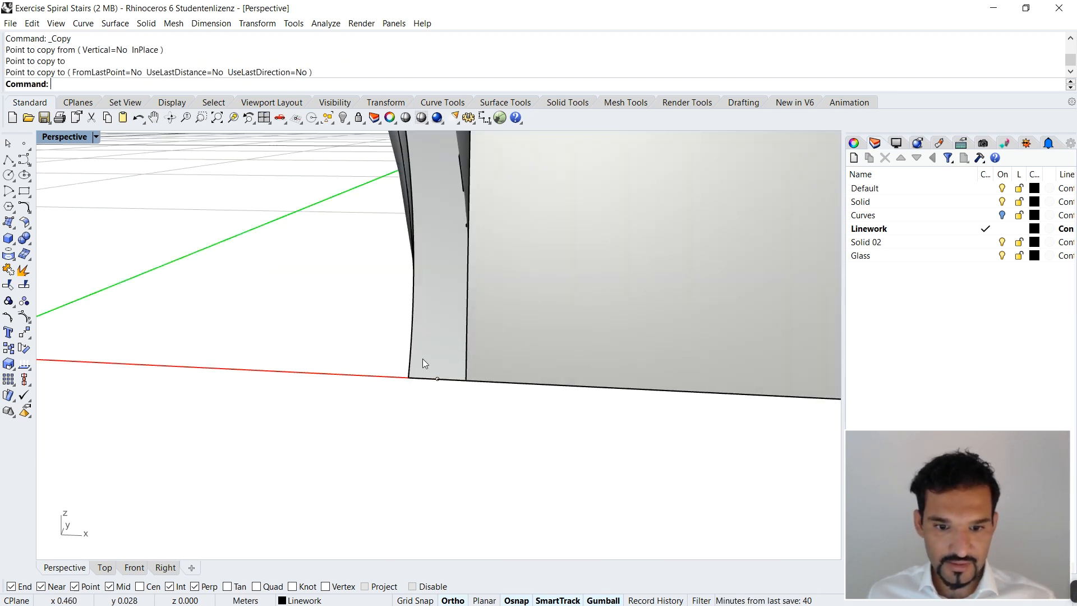
Step: Start ExtractIsocurve on the spiral slab's top surface beside the first step's outer edge
scroll(425, 367, down, 5)
right_drag(426, 364, 524, 397)
scroll(519, 397, down, 3)
scroll(499, 409, up, 5)
text(Extrav)
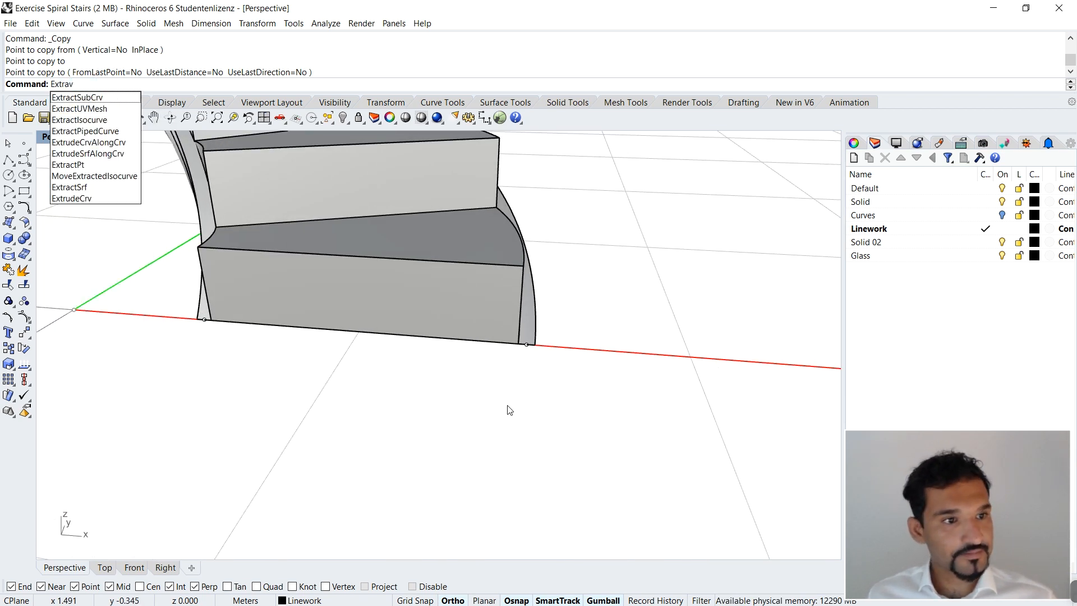
key(BackSpace)
text(ct)
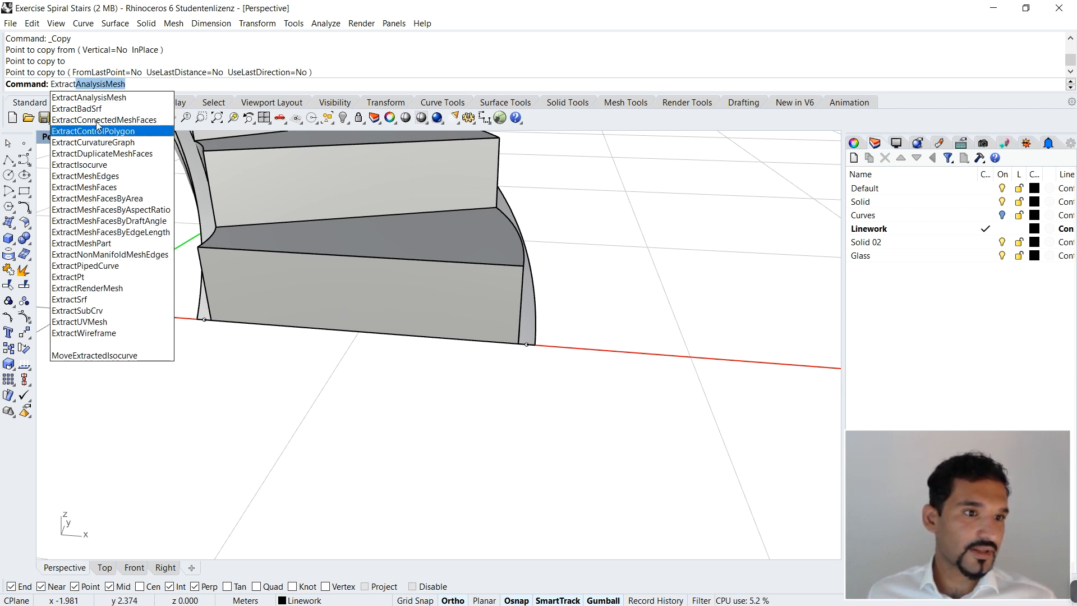
click(111, 165)
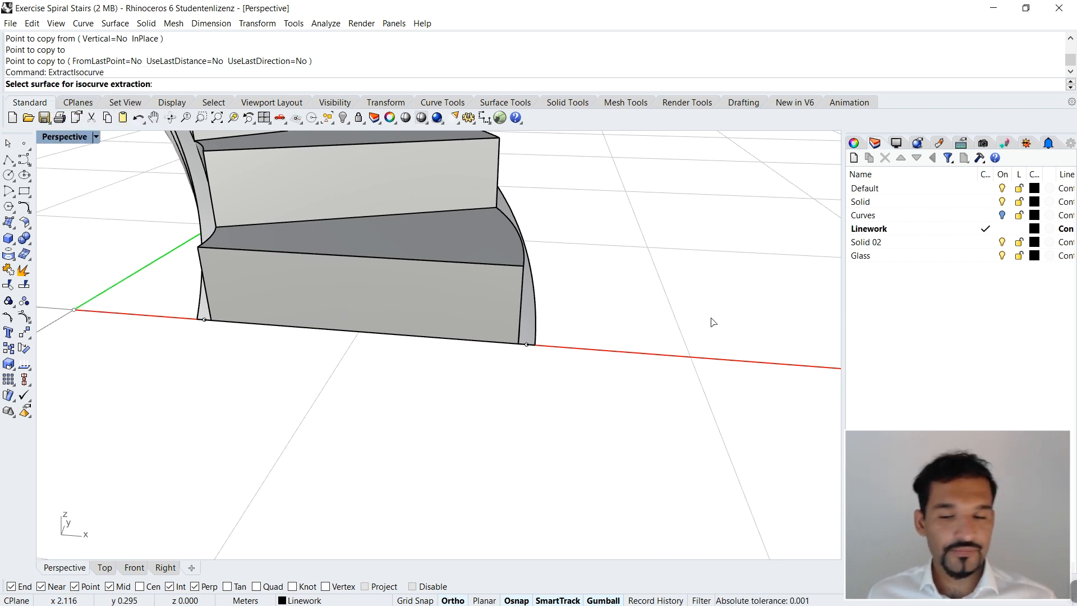
scroll(528, 350, up, 2)
right_drag(532, 304, 430, 310)
scroll(435, 247, down, 5)
right_drag(413, 259, 461, 280)
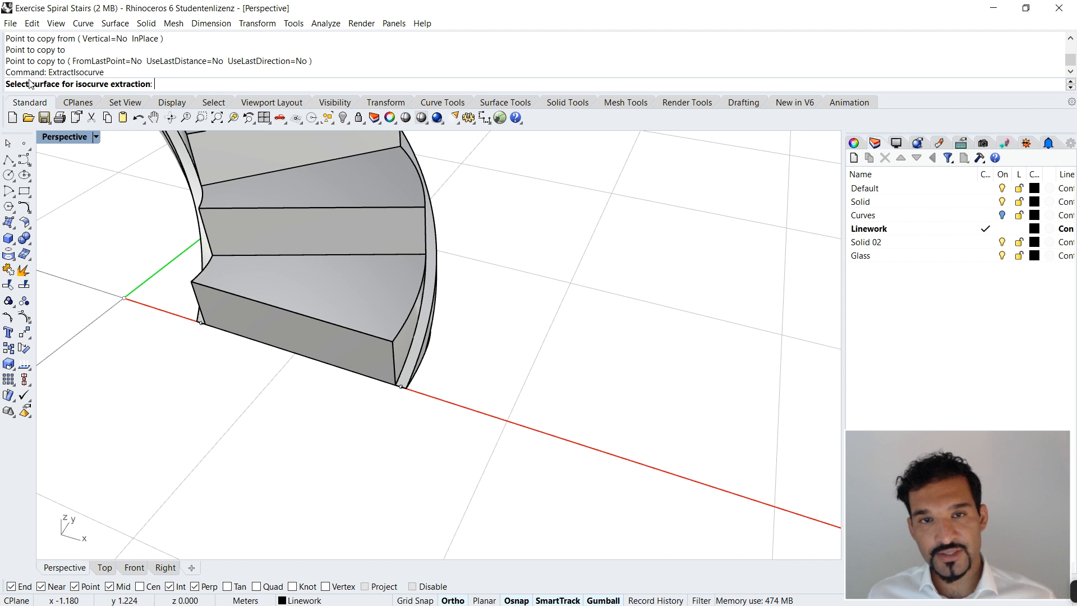
scroll(396, 355, up, 3)
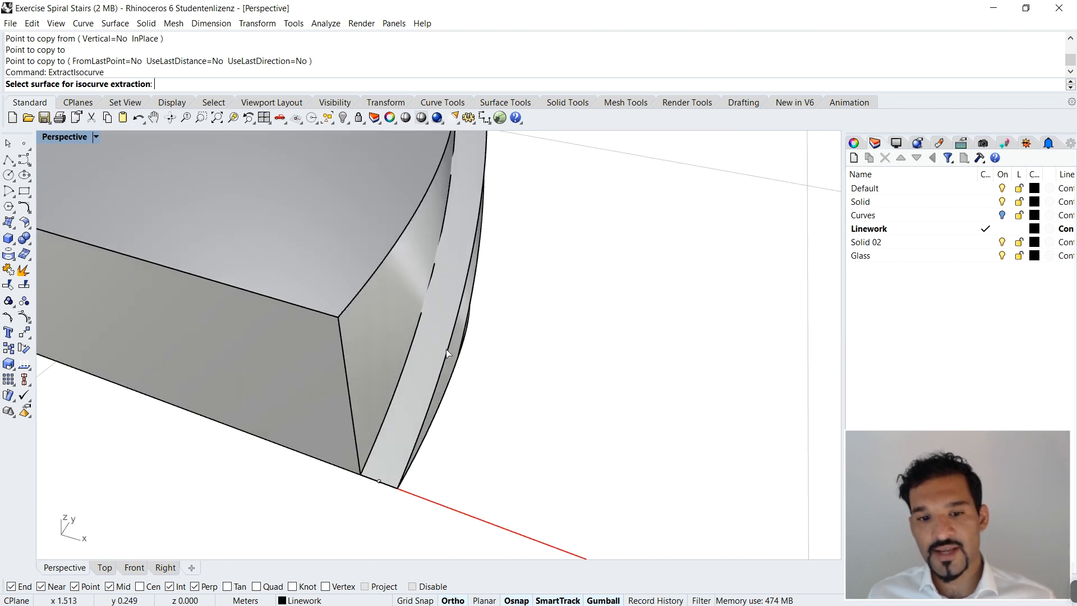
click(444, 318)
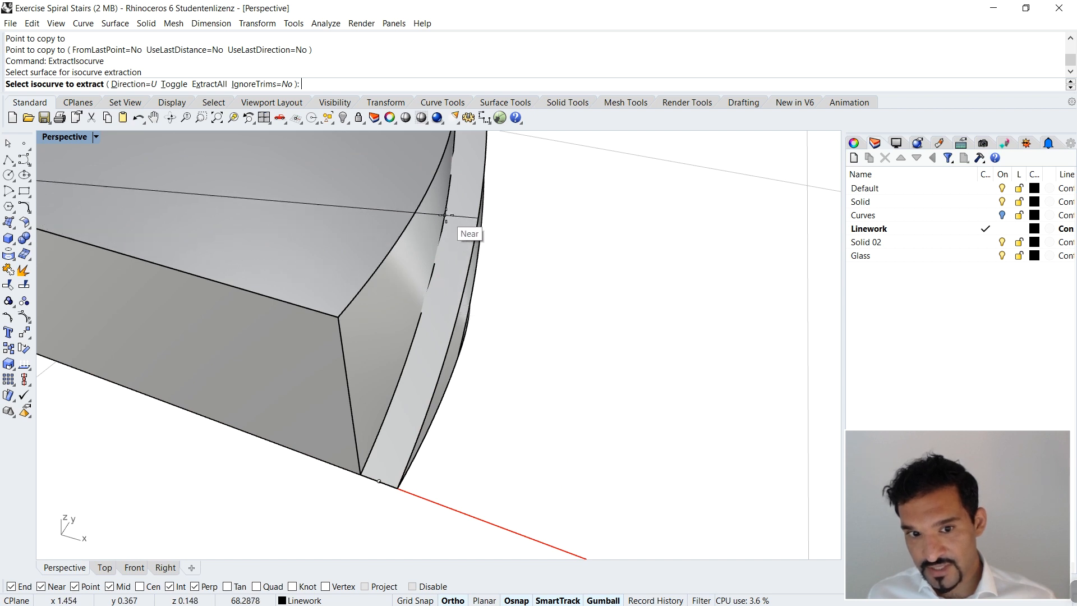
Step: Set the isocurve direction to Both and preview the isocurves across the spiral slab
scroll(497, 241, down, 4)
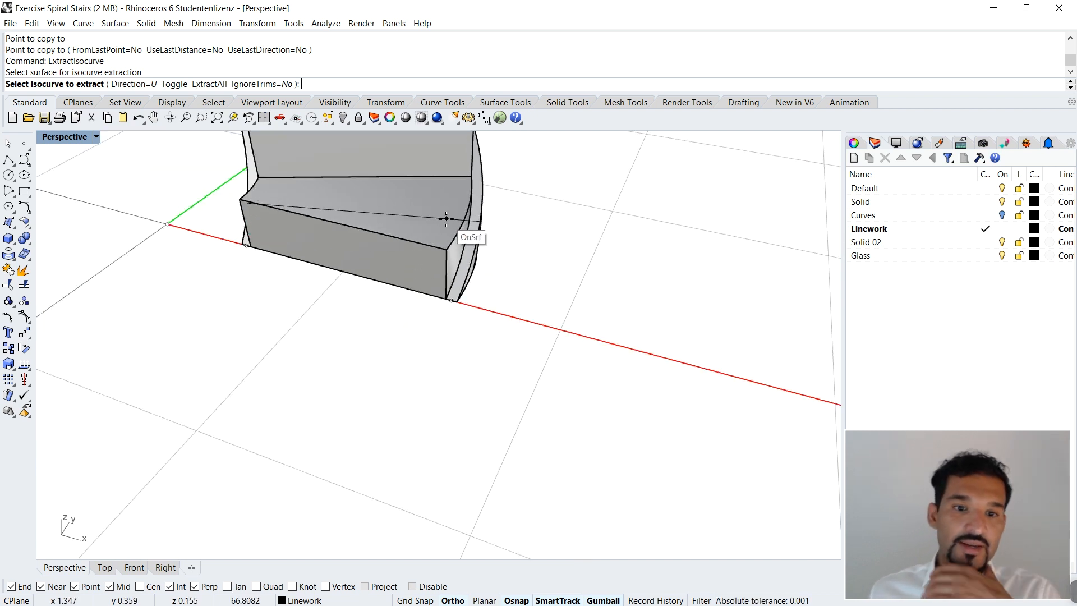
right_drag(382, 365, 286, 460)
scroll(286, 459, down, 7)
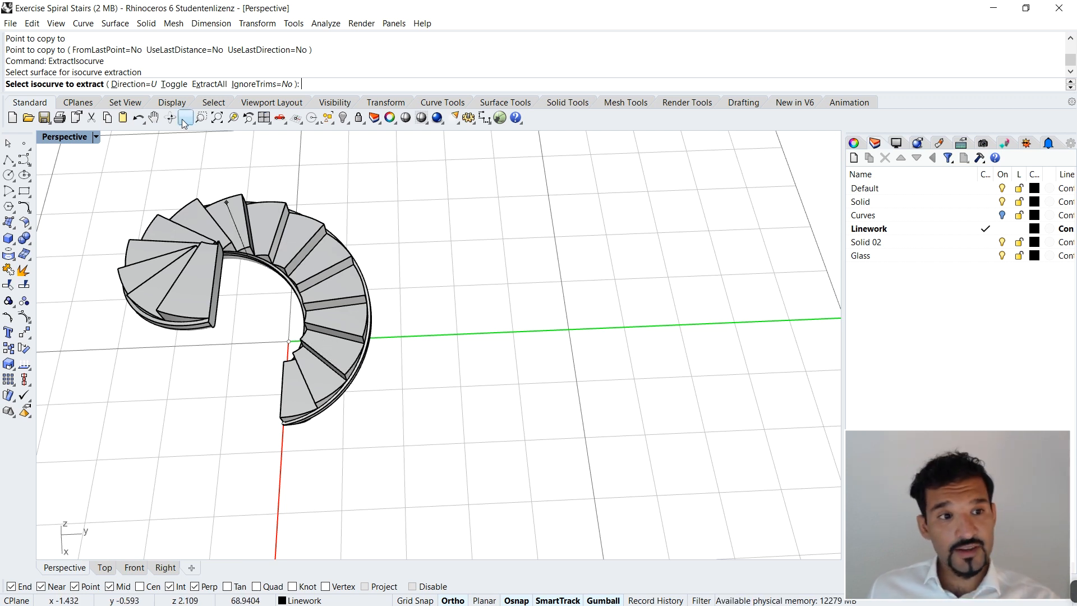
click(146, 88)
text(b)
key(Return)
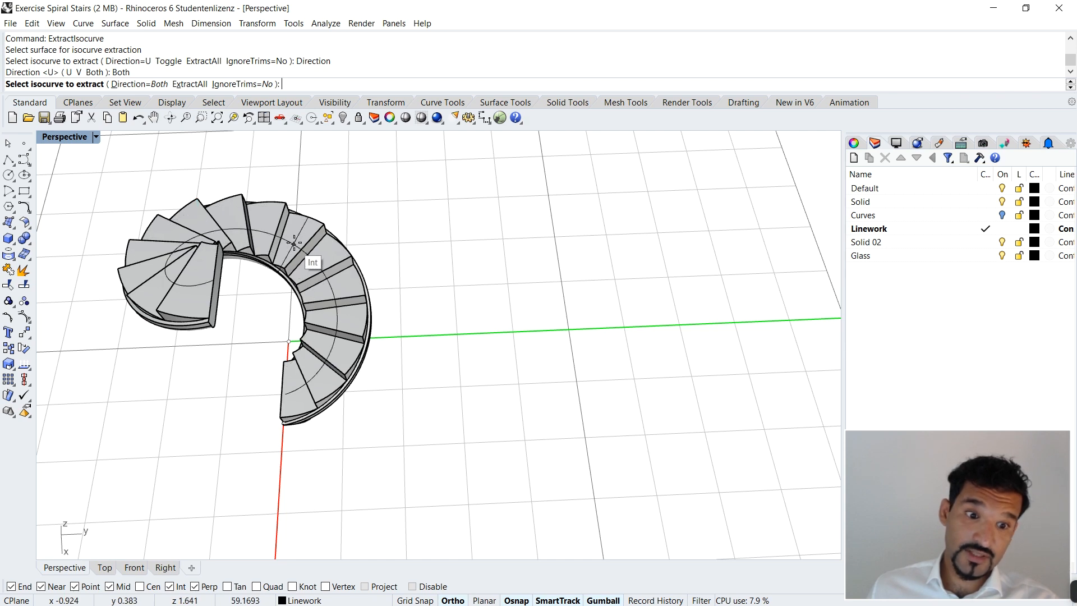
scroll(253, 446, up, 5)
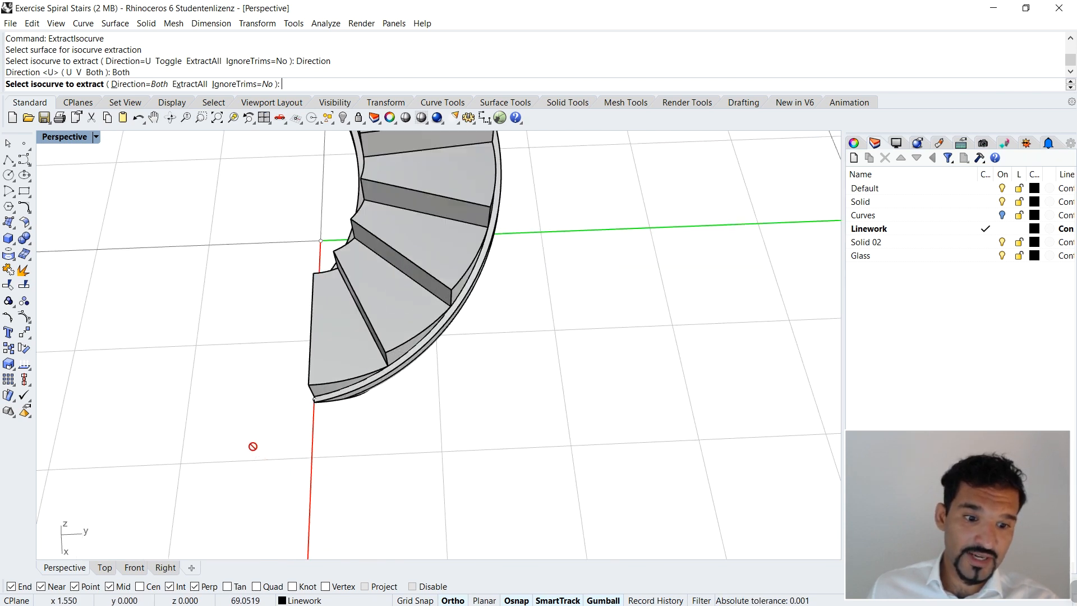
right_drag(252, 445, 488, 406)
scroll(485, 402, up, 7)
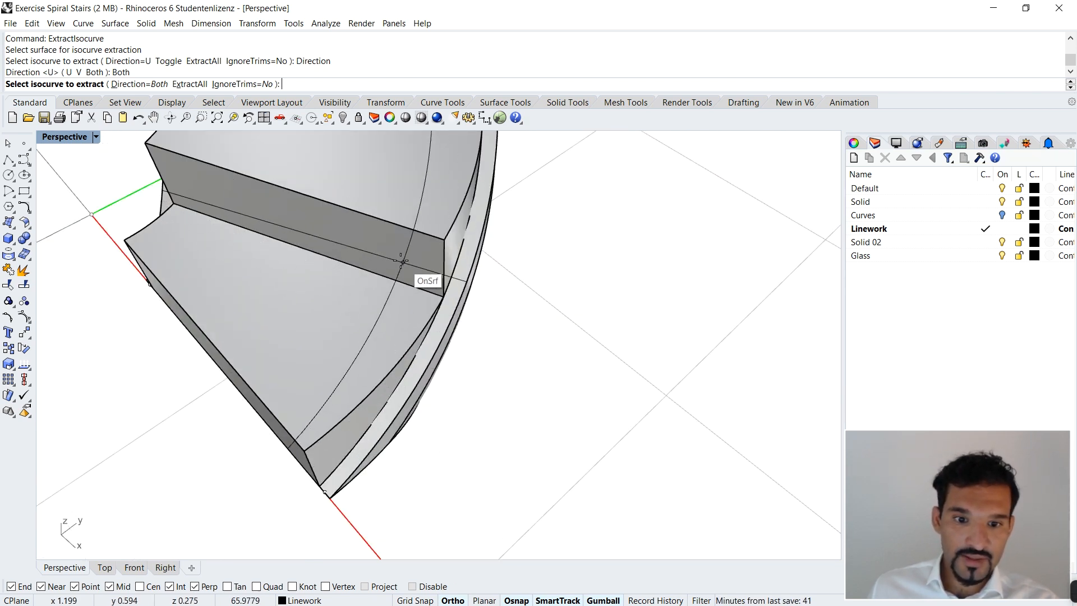
click(383, 239)
mouse_move(389, 244)
right_down()
mouse_move(406, 213)
mouse_move(452, 193)
mouse_move(530, 210)
mouse_move(441, 233)
mouse_move(308, 228)
mouse_move(373, 243)
right_up()
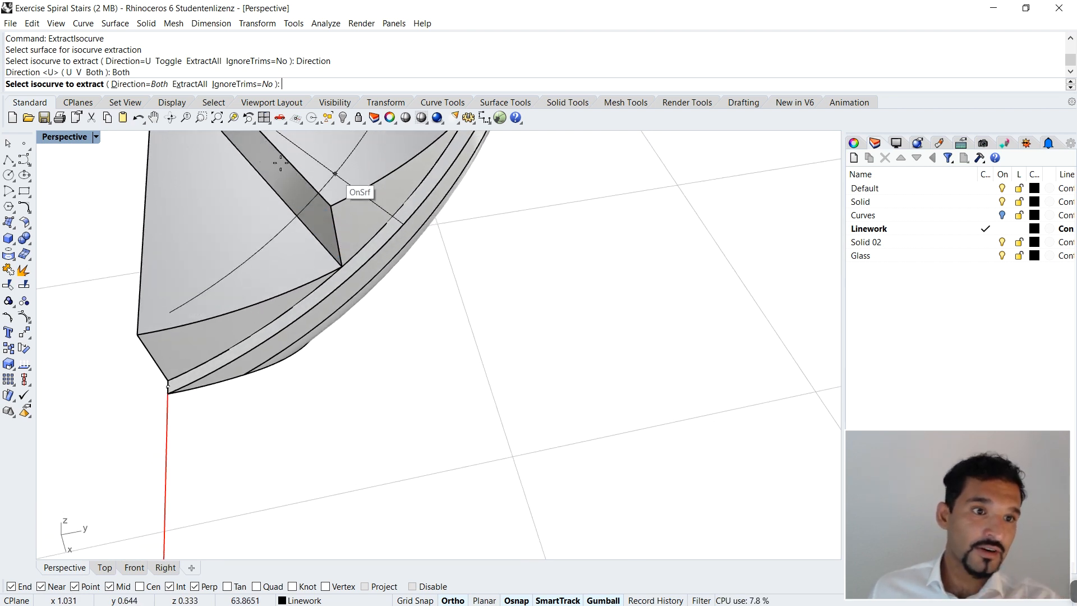
Step: Extract V-direction isocurves from the slab's top surface through the midpoints of the outer and inner short lines
click(138, 85)
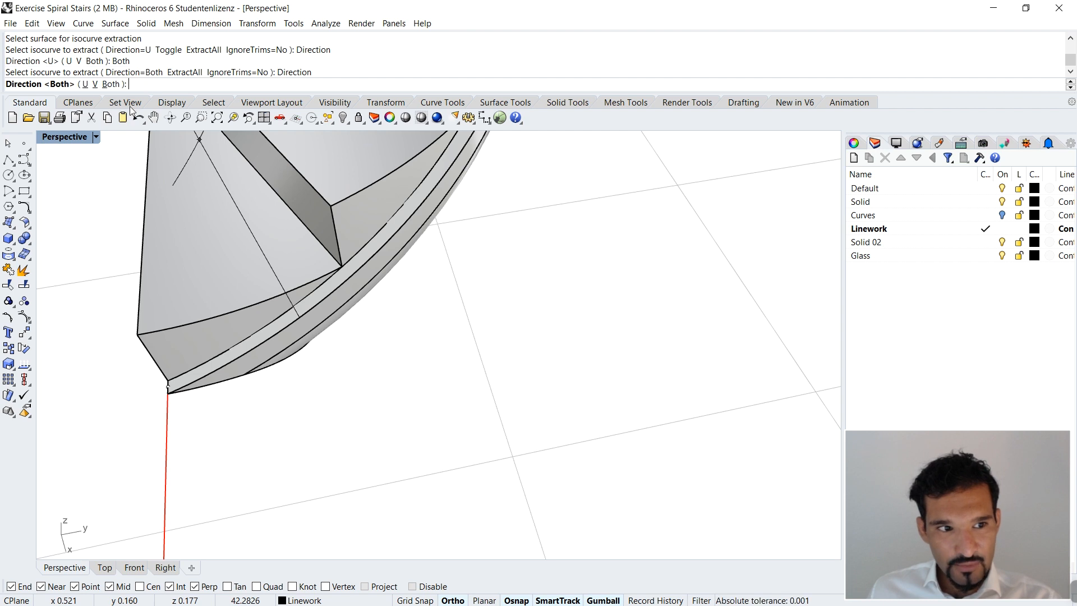
click(95, 84)
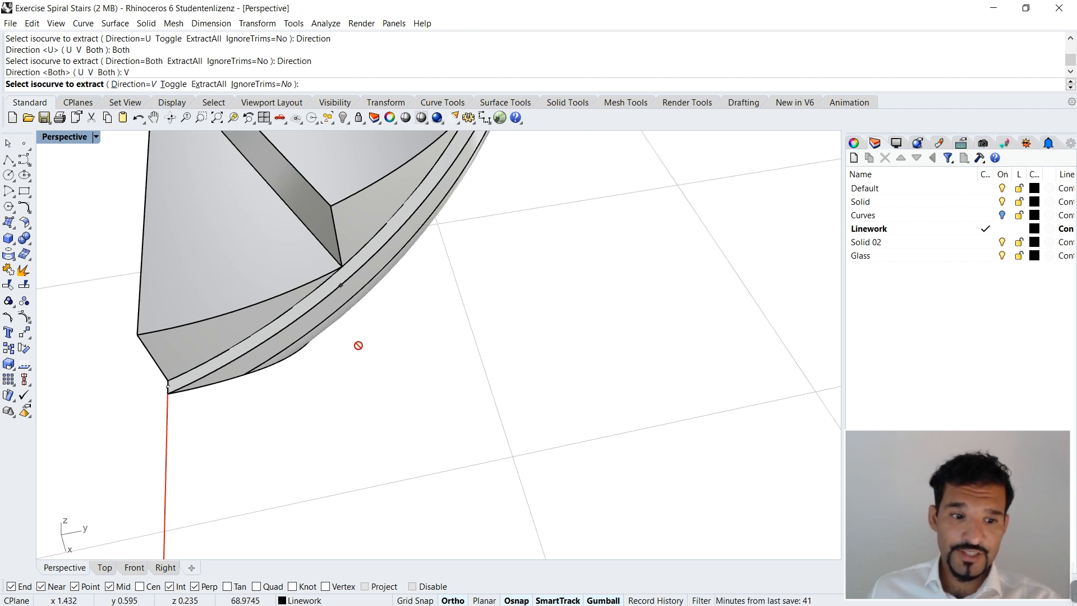
right_drag(288, 440, 435, 425)
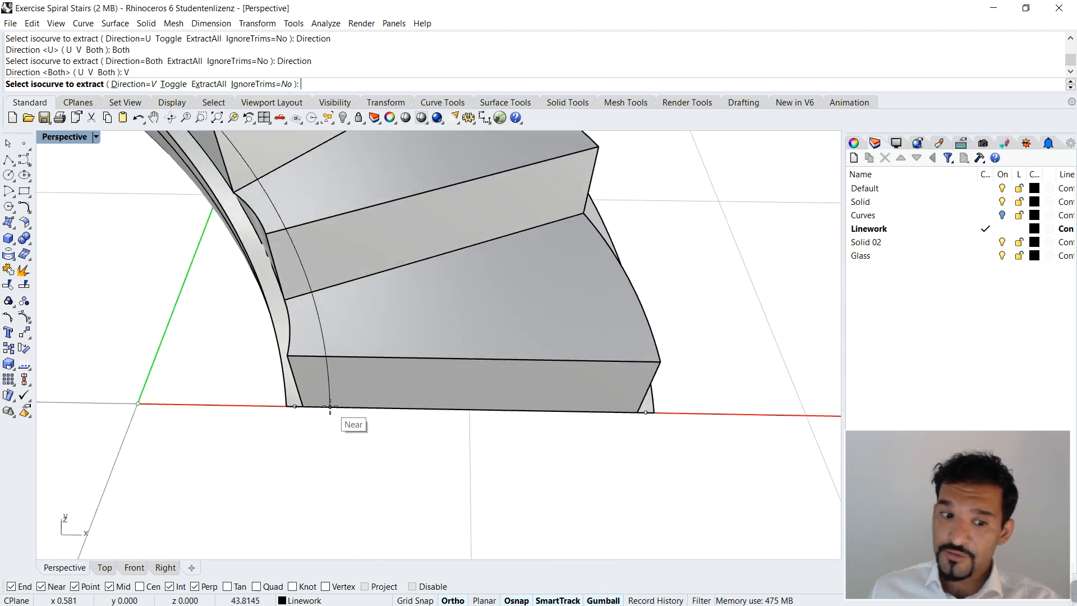
right_drag(321, 406, 526, 349)
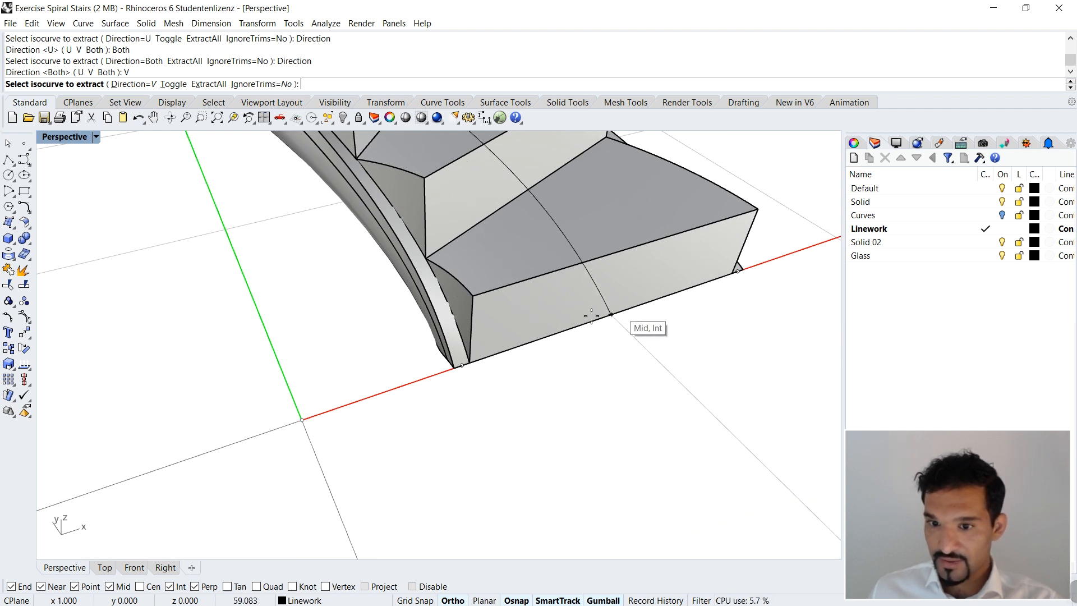
mouse_move(617, 315)
right_down()
mouse_move(596, 293)
mouse_move(608, 303)
right_up()
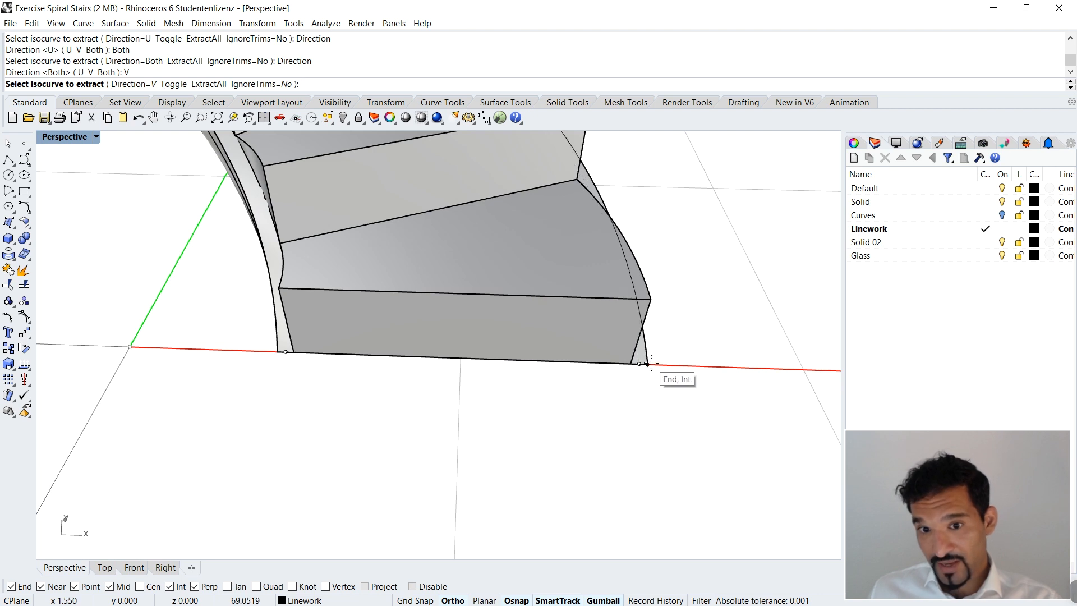
right_drag(645, 360, 601, 359)
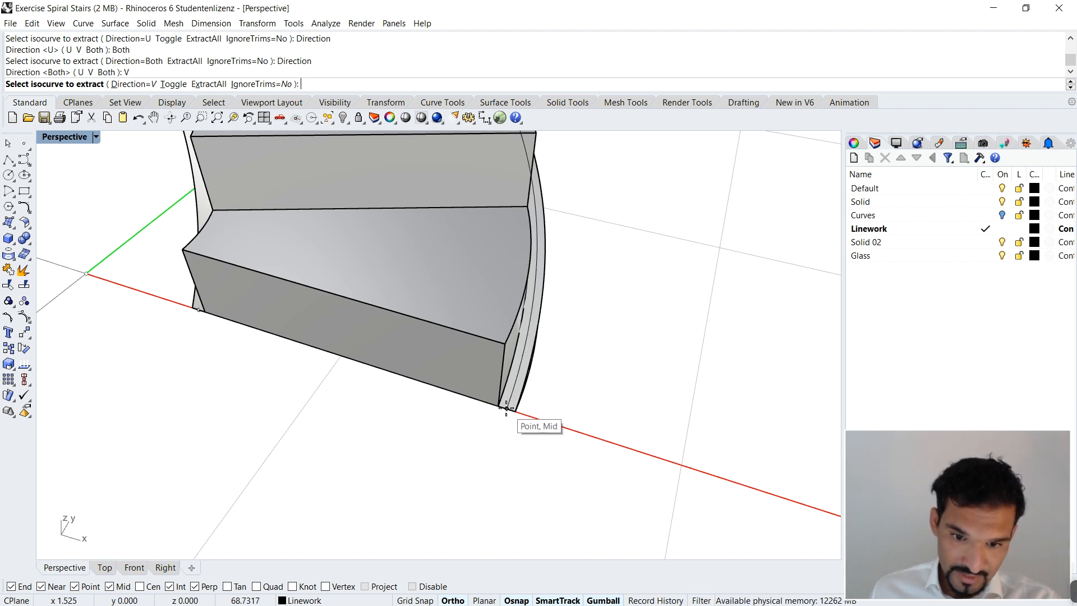
click(506, 408)
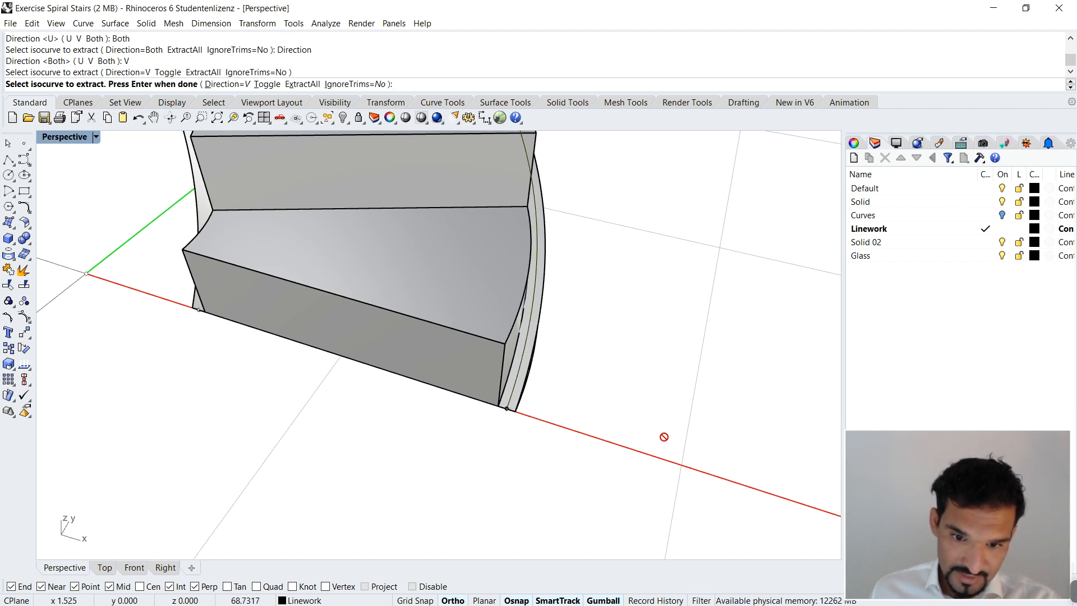
click(204, 309)
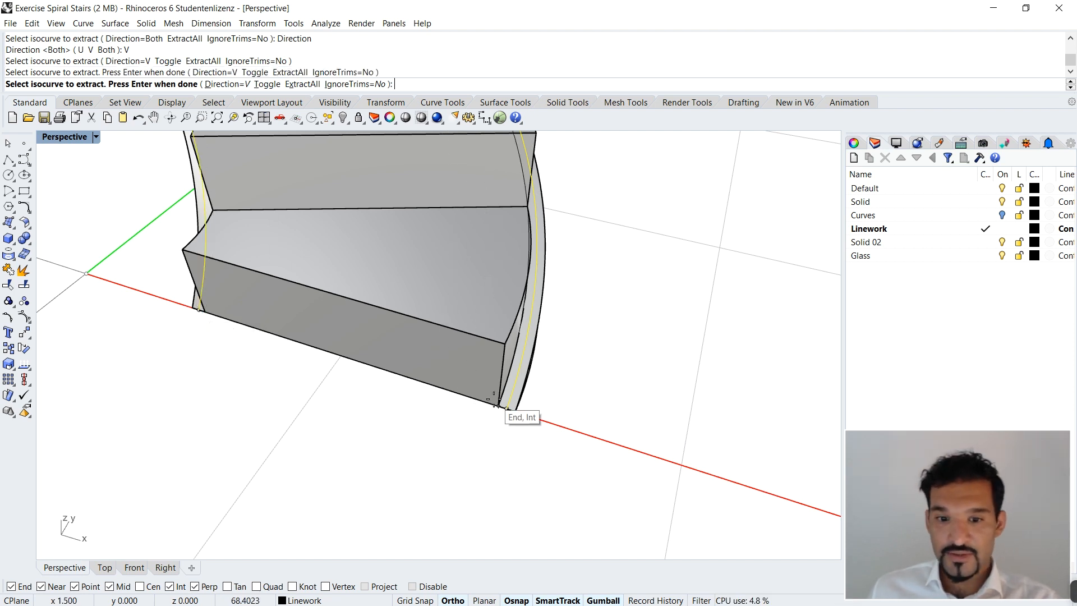
key(Return)
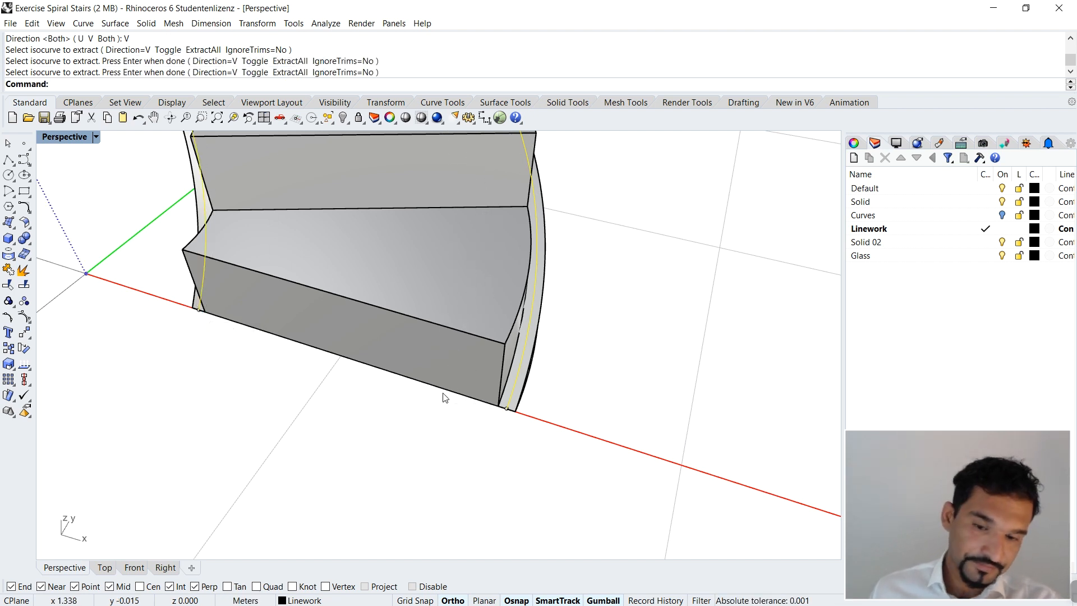
Step: Select the outer isocurve and examine its course along the slab's edge up the staircase
scroll(601, 343, down, 8)
click(702, 273)
right_drag(603, 305, 591, 250)
scroll(580, 275, up, 10)
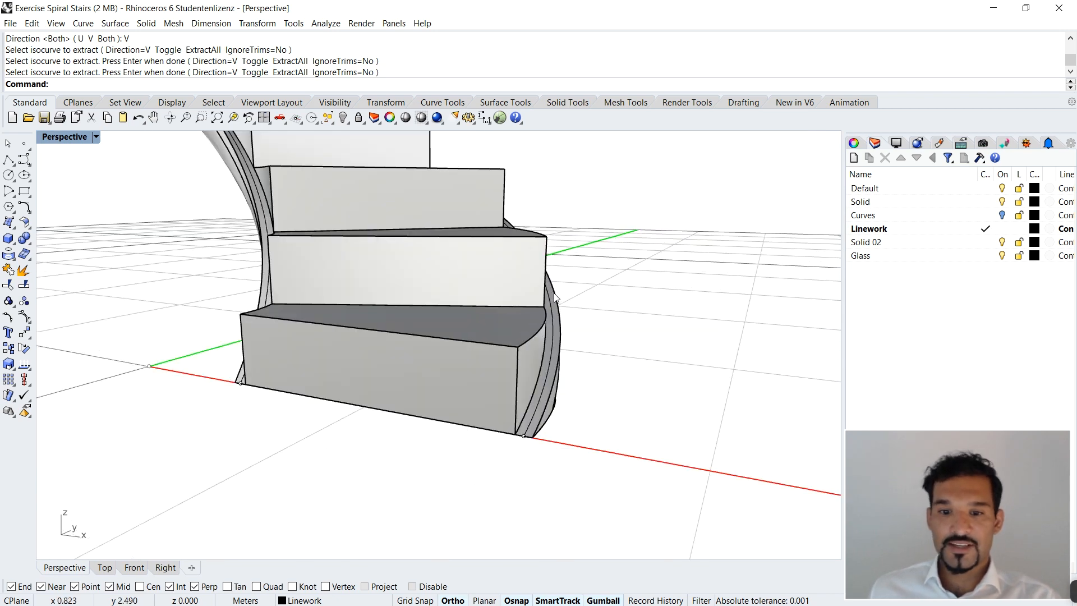
click(540, 298)
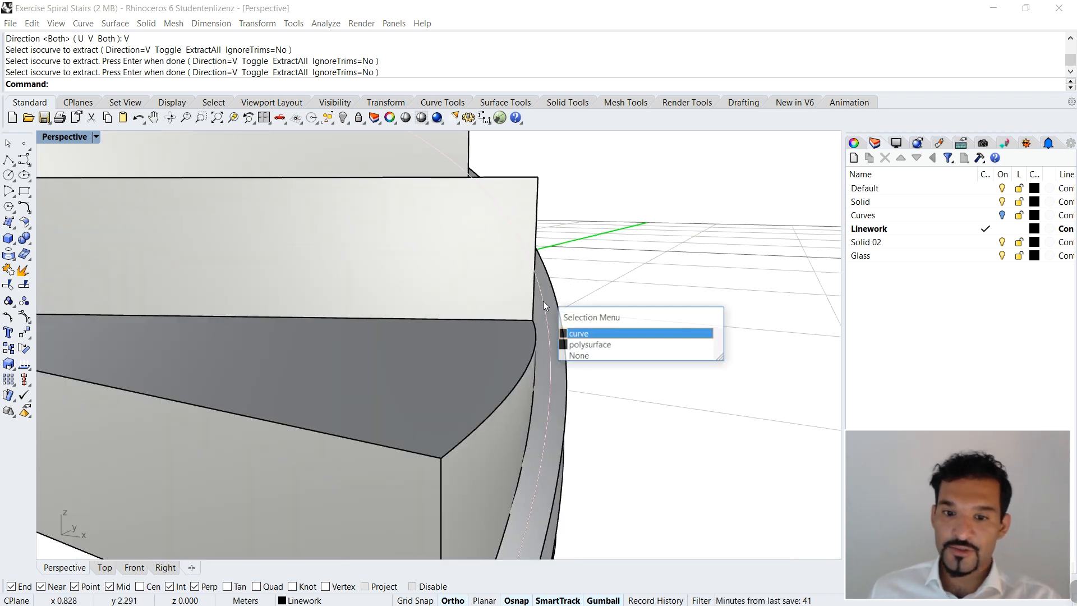
click(621, 332)
scroll(659, 308, down, 5)
scroll(659, 308, down, 5)
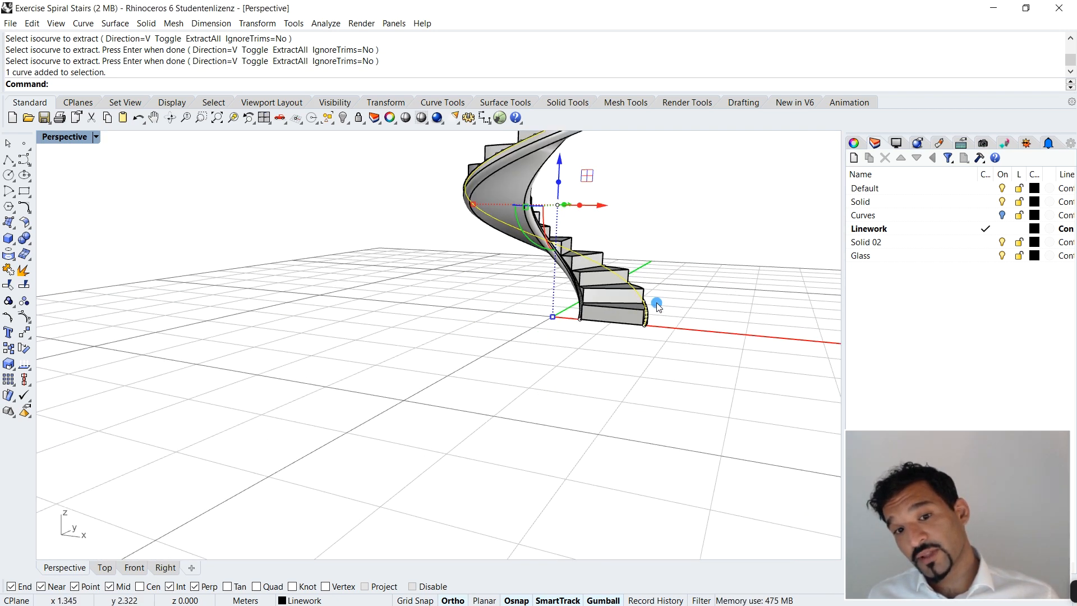
right_drag(659, 308, 646, 349)
right_drag(571, 405, 601, 409)
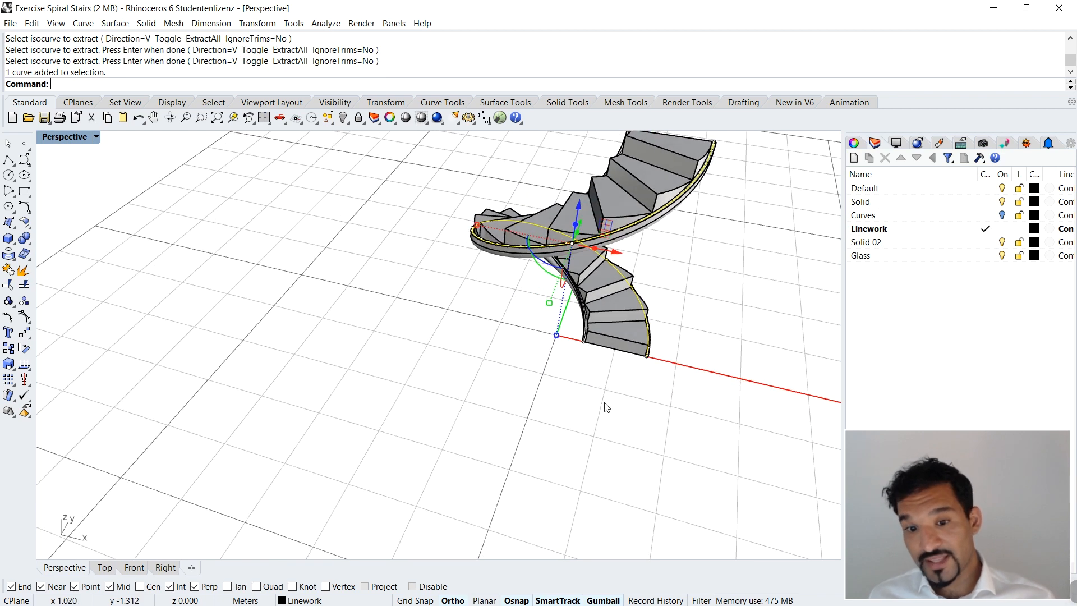
key(Escape)
scroll(682, 359, up, 4)
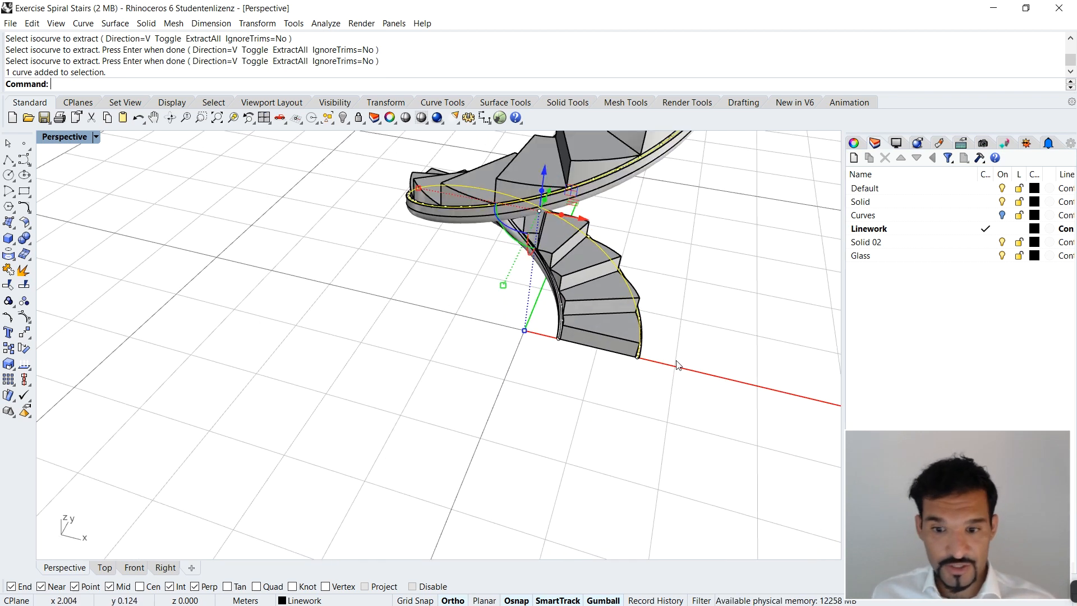
scroll(504, 393, up, 2)
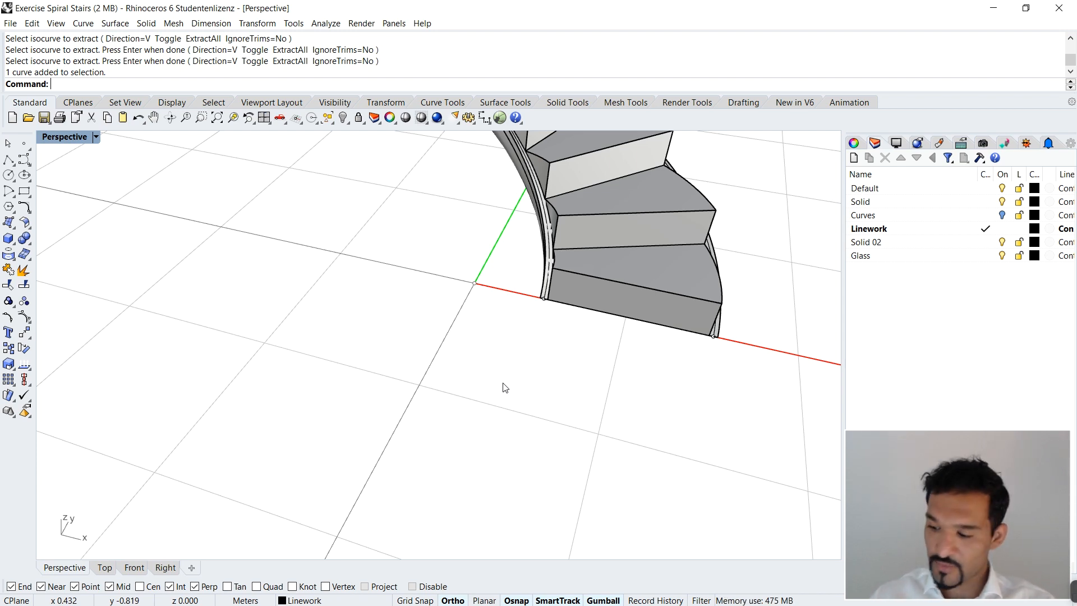
Step: Extrude the outer and inner isocurves vertically by 1 m to form the railings on both sides of the stair
right_drag(736, 362, 626, 298)
scroll(626, 298, up, 5)
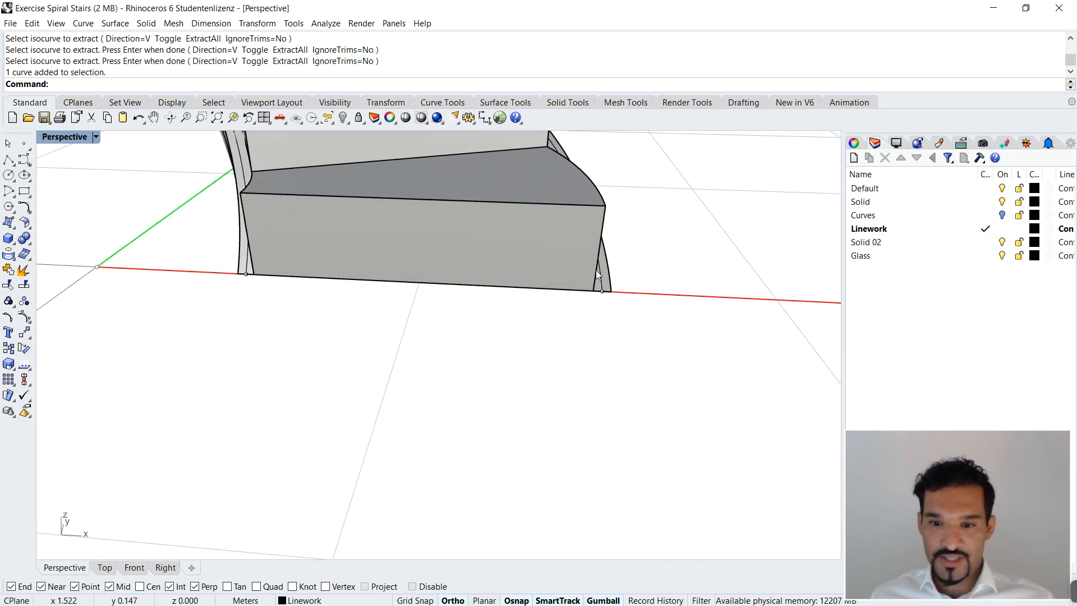
click(605, 276)
click(623, 306)
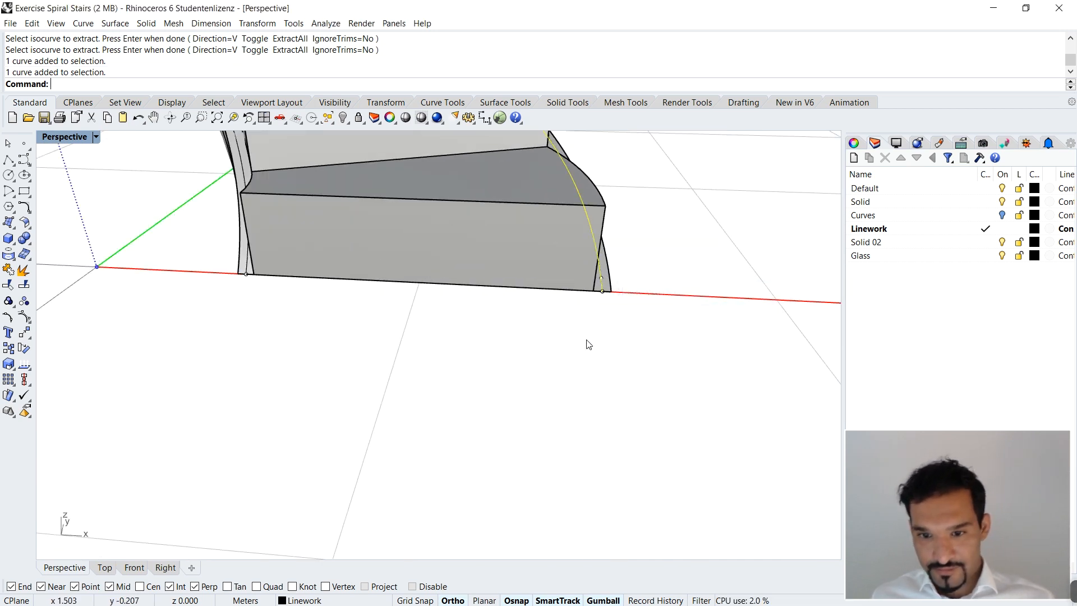
click(245, 255)
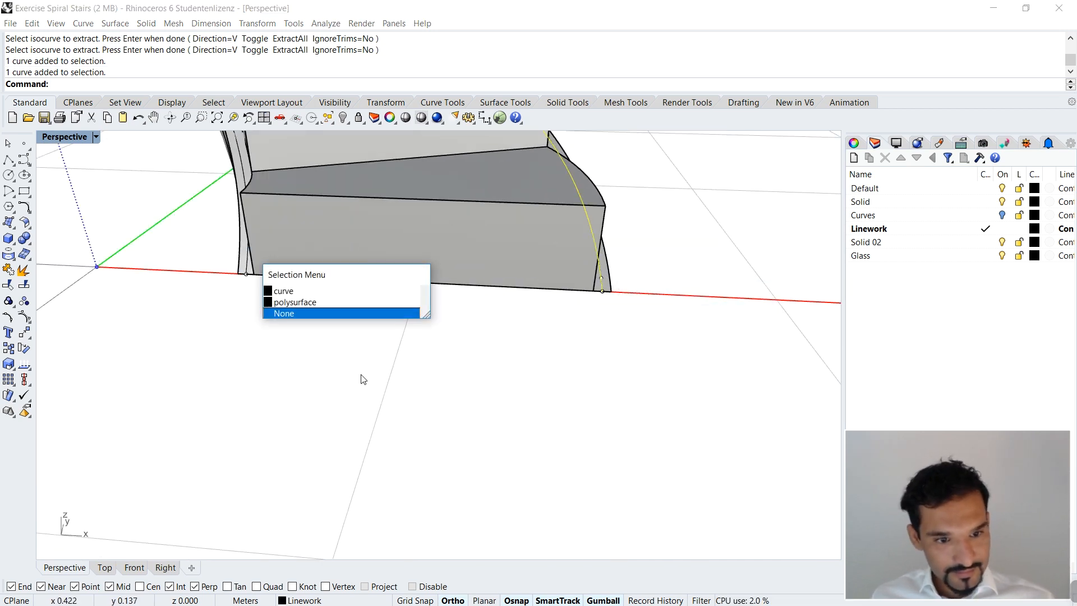
click(281, 291)
text(Extru)
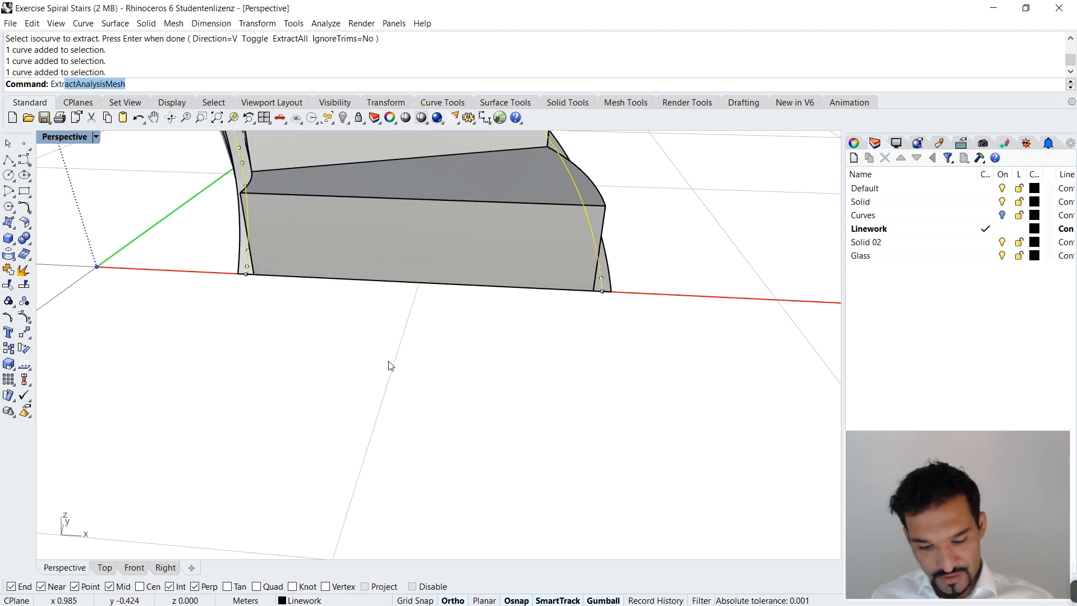
key(Return)
scroll(617, 271, down, 10)
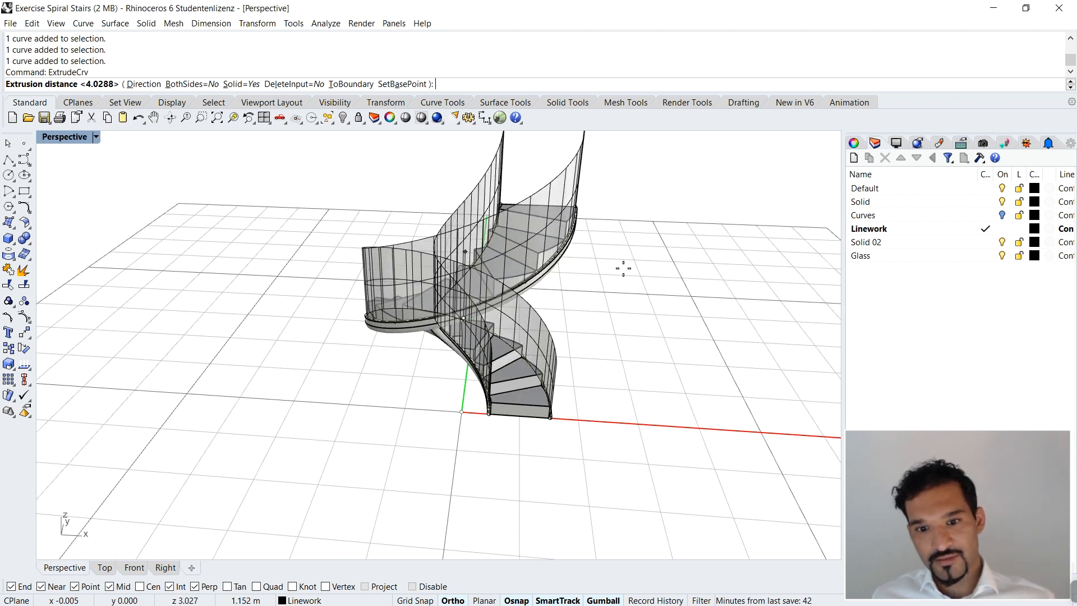
text(1)
key(Return)
click(619, 275)
Step: Examine the extruded railing surfaces from several sides of the staircase
scroll(604, 264, down, 3)
right_drag(611, 463, 505, 430)
scroll(432, 241, up, 6)
right_drag(414, 242, 462, 263)
scroll(535, 271, down, 3)
right_drag(425, 426, 521, 336)
scroll(521, 337, up, 3)
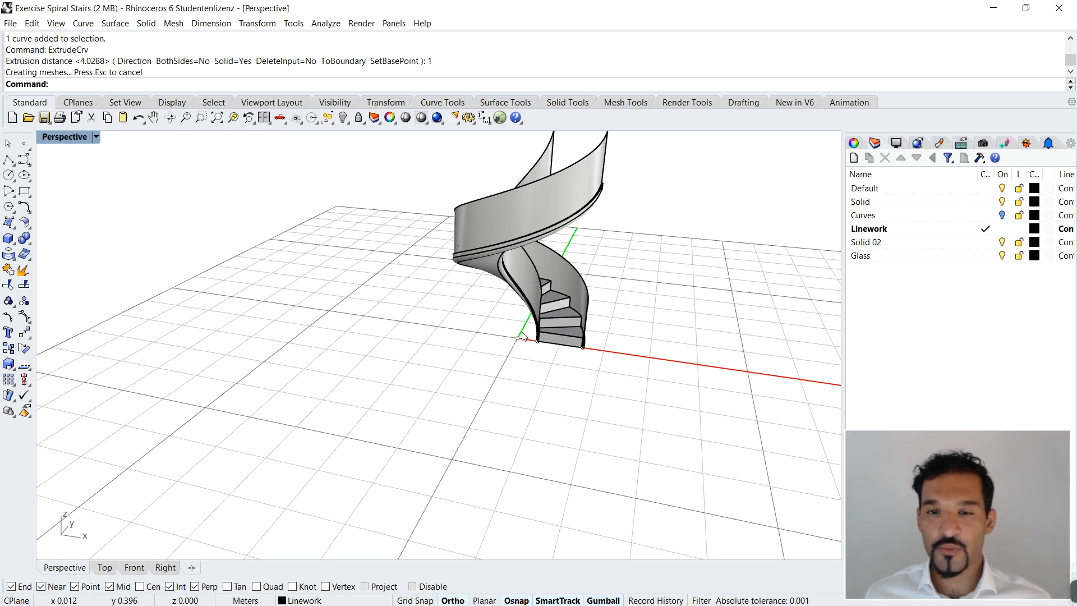
Step: Measure the outer railing's height at the top end of the staircase
right_drag(627, 196, 466, 248)
scroll(476, 233, up, 5)
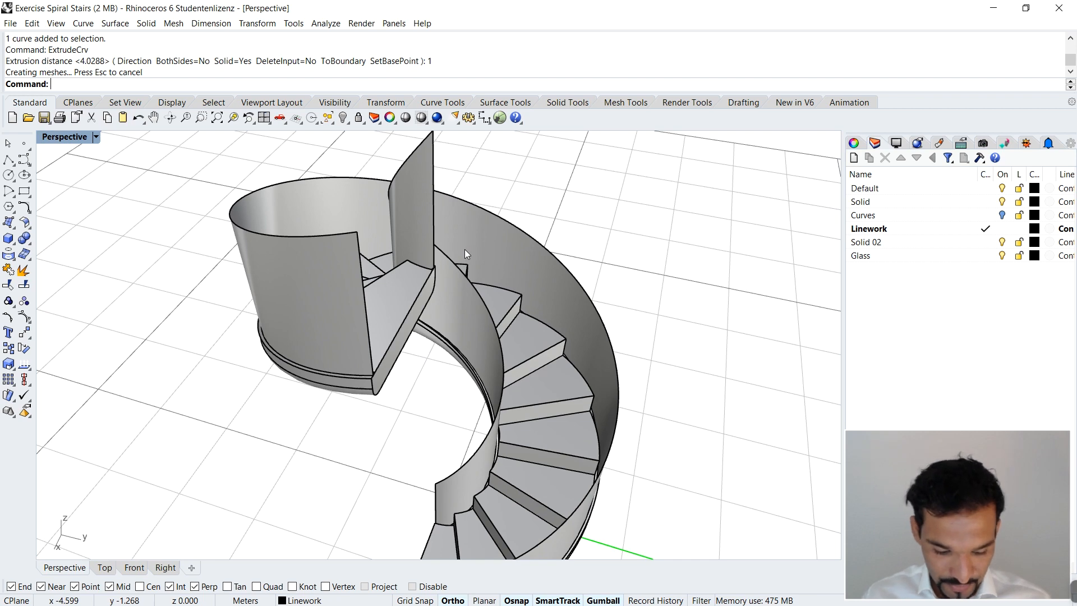
text(Distance)
key(Return)
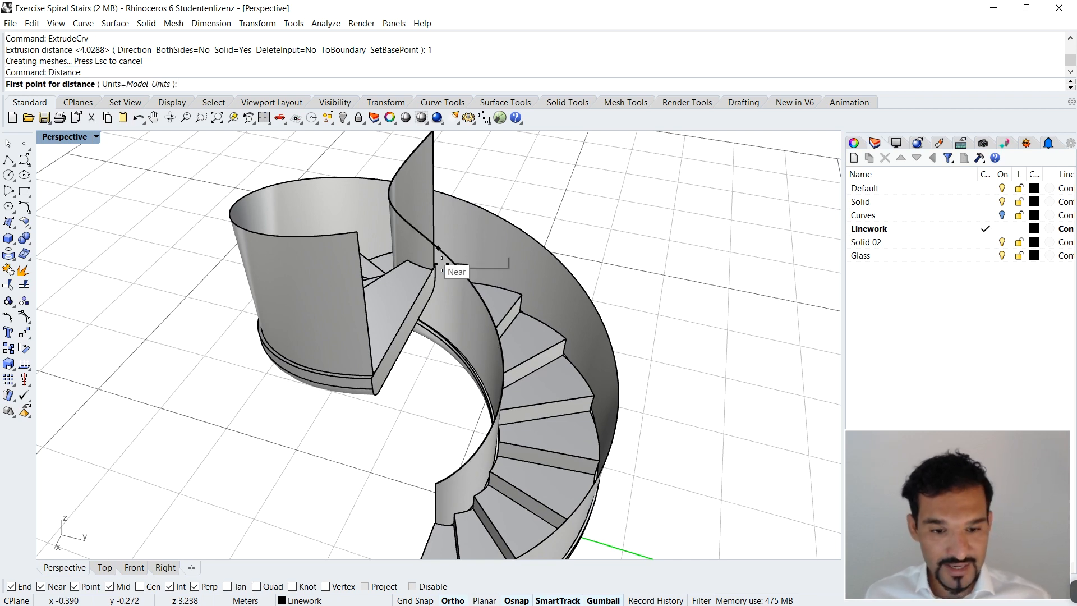
scroll(448, 303, down, 6)
right_drag(274, 445, 644, 200)
scroll(584, 264, up, 8)
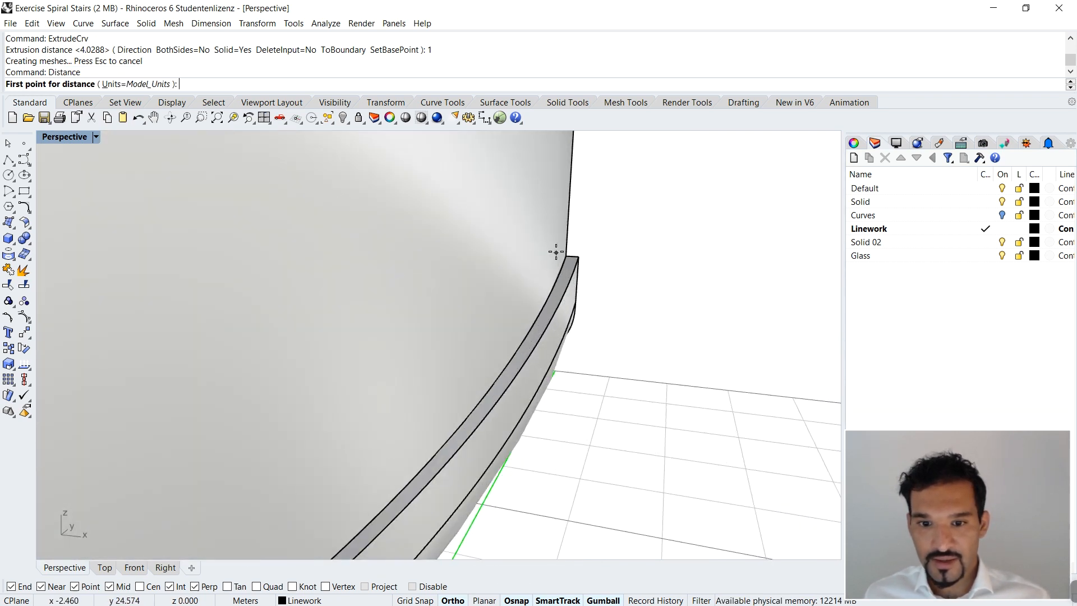
click(563, 278)
scroll(561, 342, down, 4)
scroll(577, 159, down, 4)
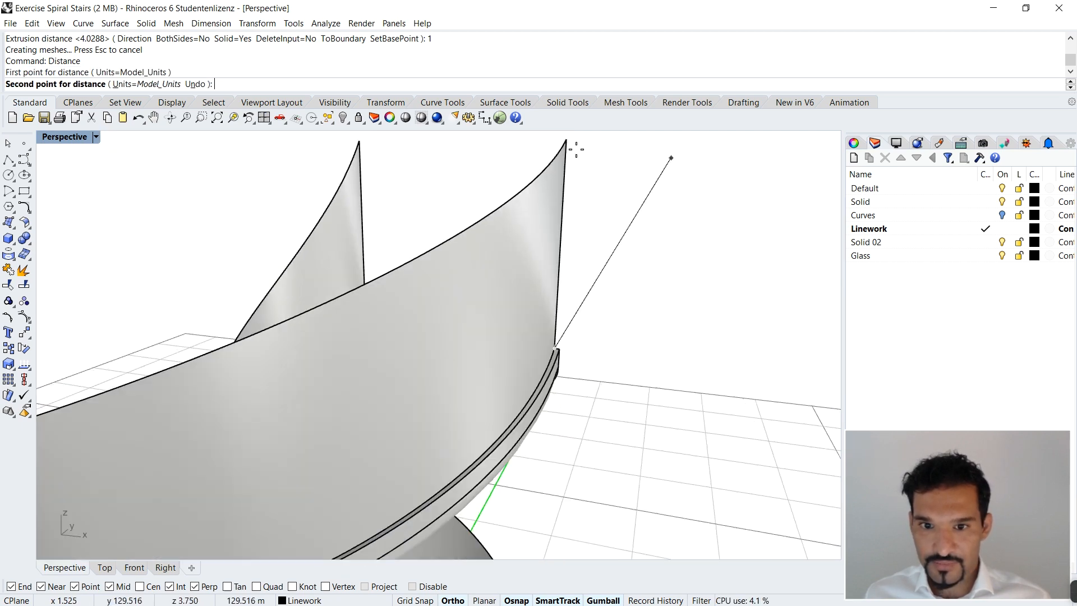
click(570, 138)
scroll(567, 137, down, 5)
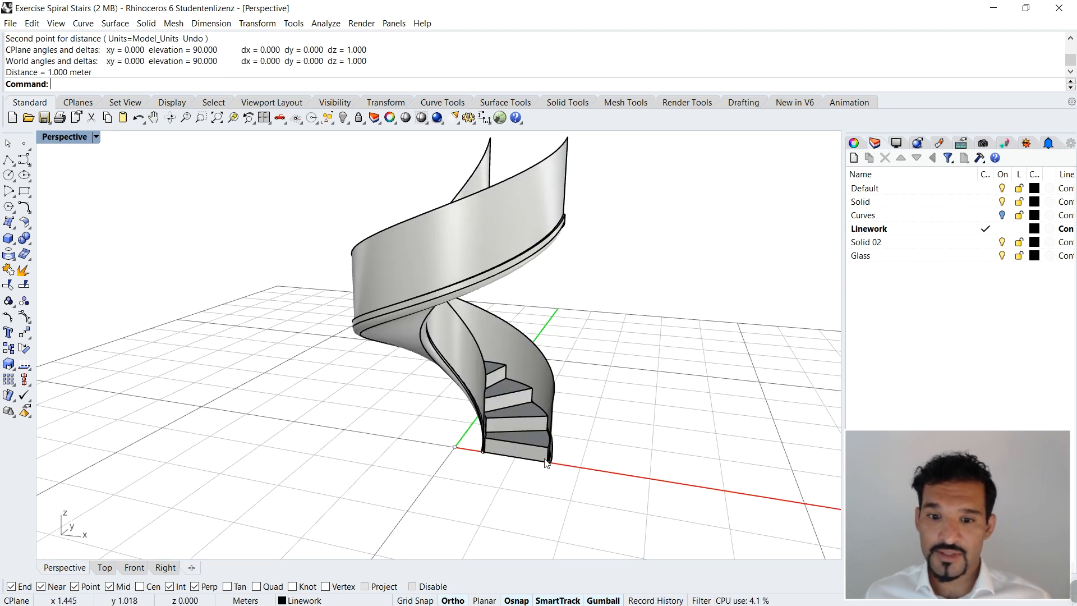
Step: Measure the outer railing's height at the foot of the staircase
right_drag(547, 462, 592, 469)
scroll(476, 388, up, 8)
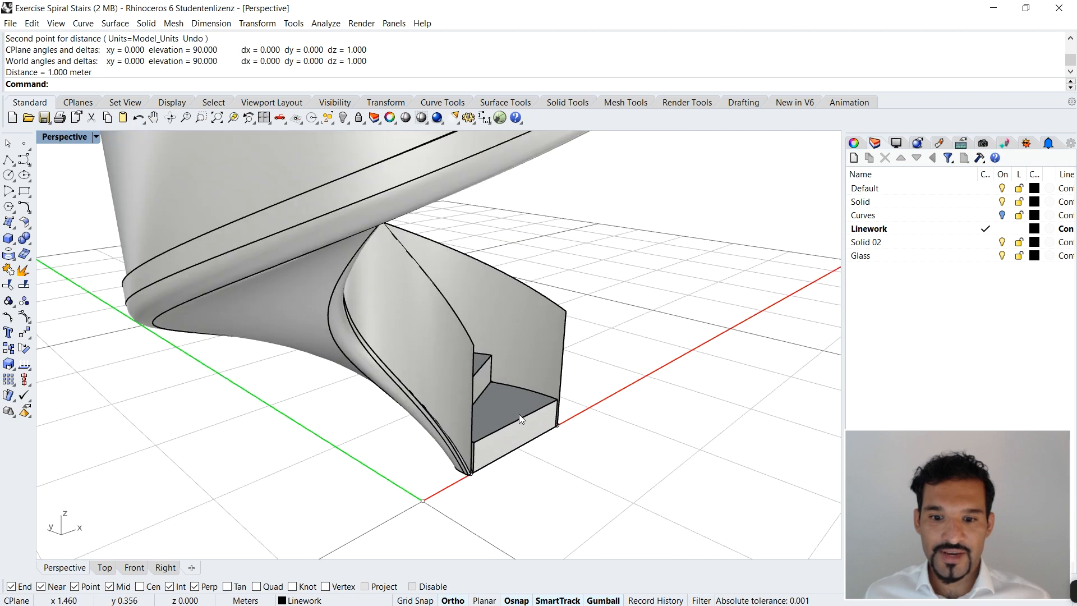
scroll(478, 383, up, 2)
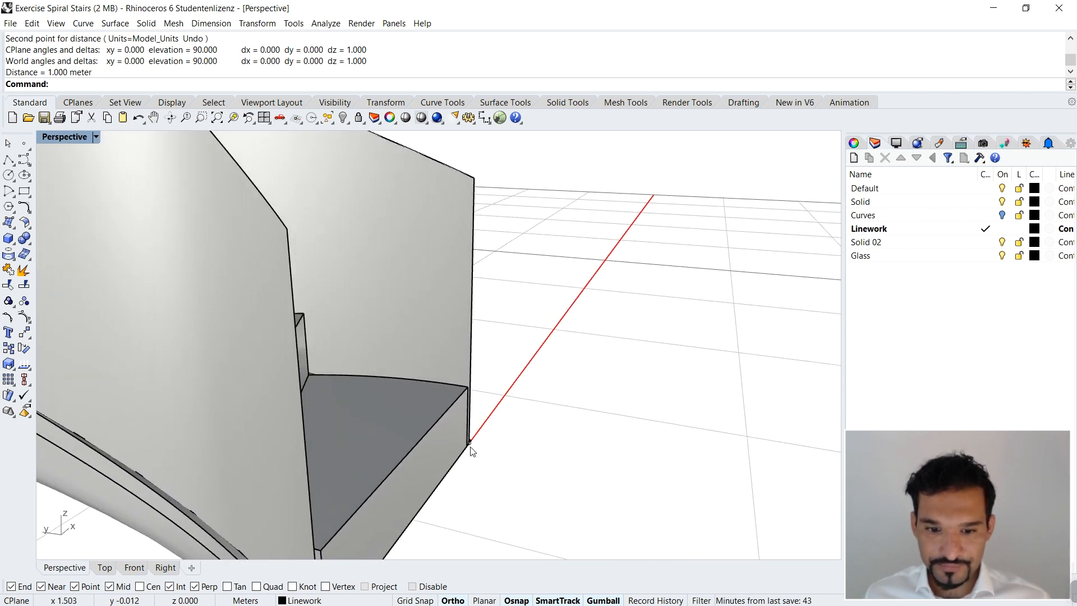
scroll(566, 438, down, 2)
scroll(522, 443, down, 4)
right_drag(514, 443, 354, 421)
scroll(355, 423, down, 12)
right_drag(432, 441, 465, 469)
scroll(458, 466, up, 9)
scroll(458, 466, up, 5)
right_click(461, 469)
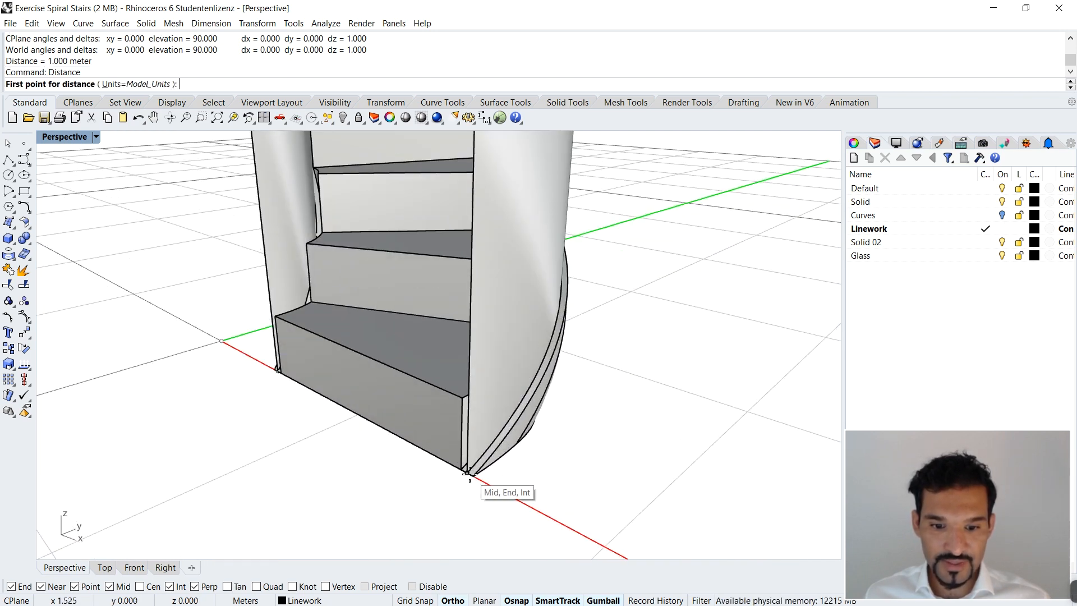
click(469, 473)
scroll(469, 473, down, 2)
click(469, 279)
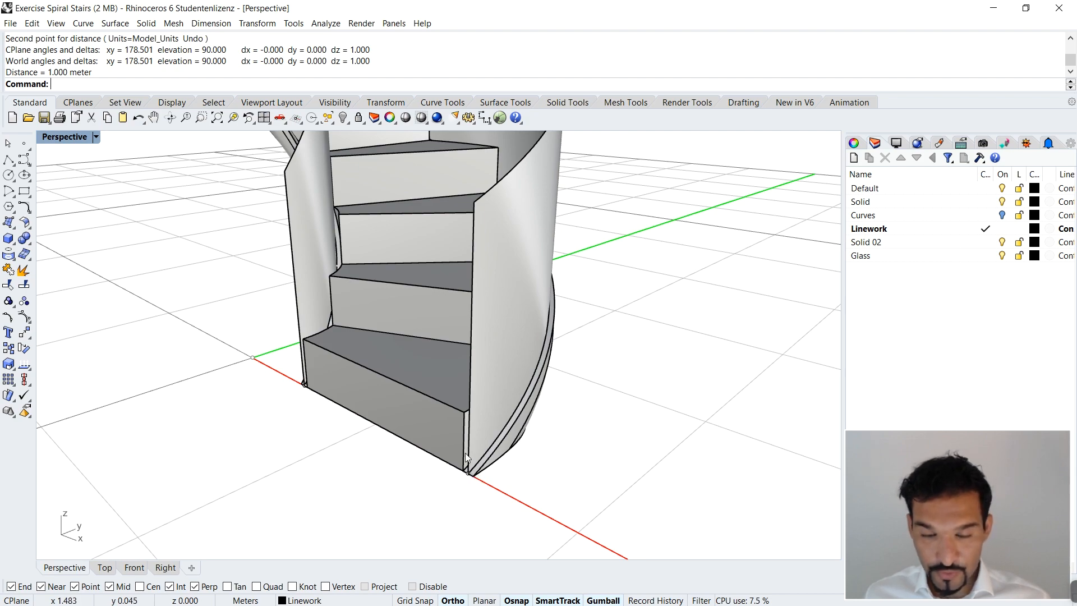
Step: Delete the inner and outer extruded railing surfaces from the staircase
scroll(484, 274, down, 10)
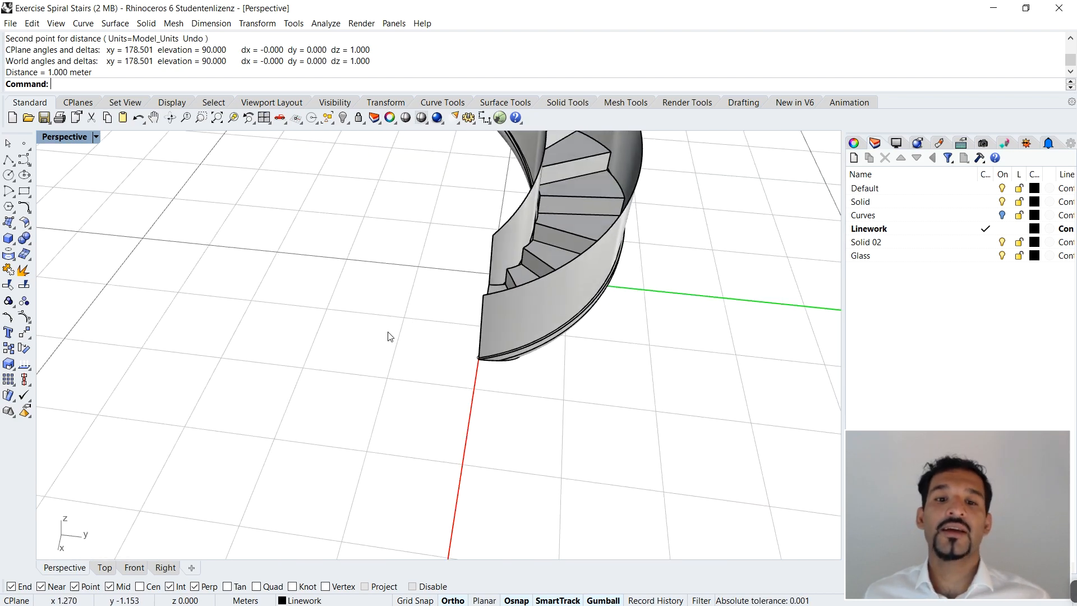
right_drag(496, 307, 479, 227)
scroll(478, 196, up, 7)
scroll(481, 219, down, 5)
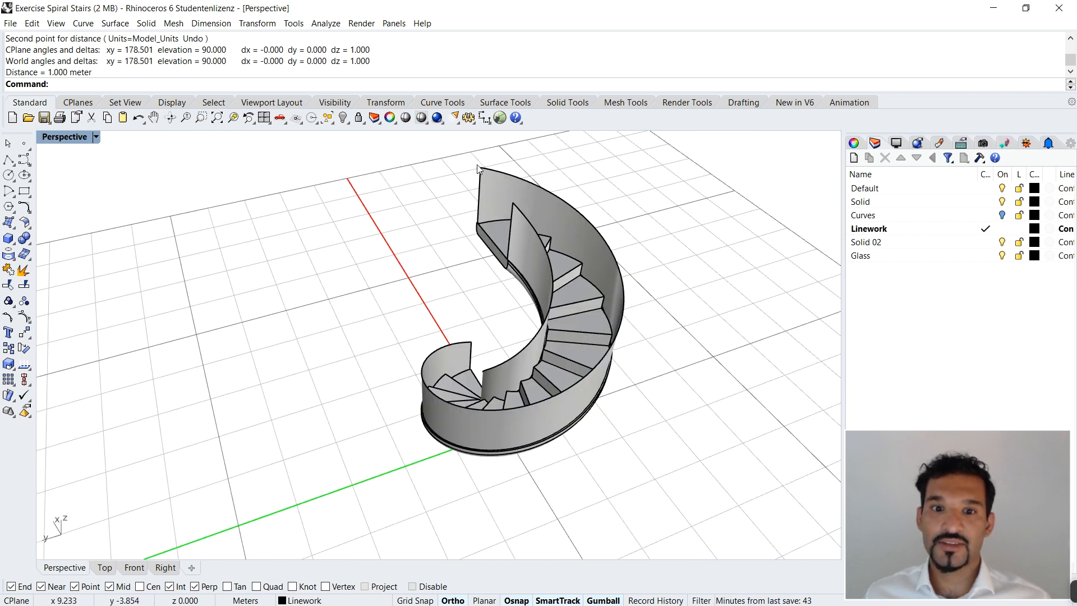
right_drag(483, 169, 434, 390)
click(434, 359)
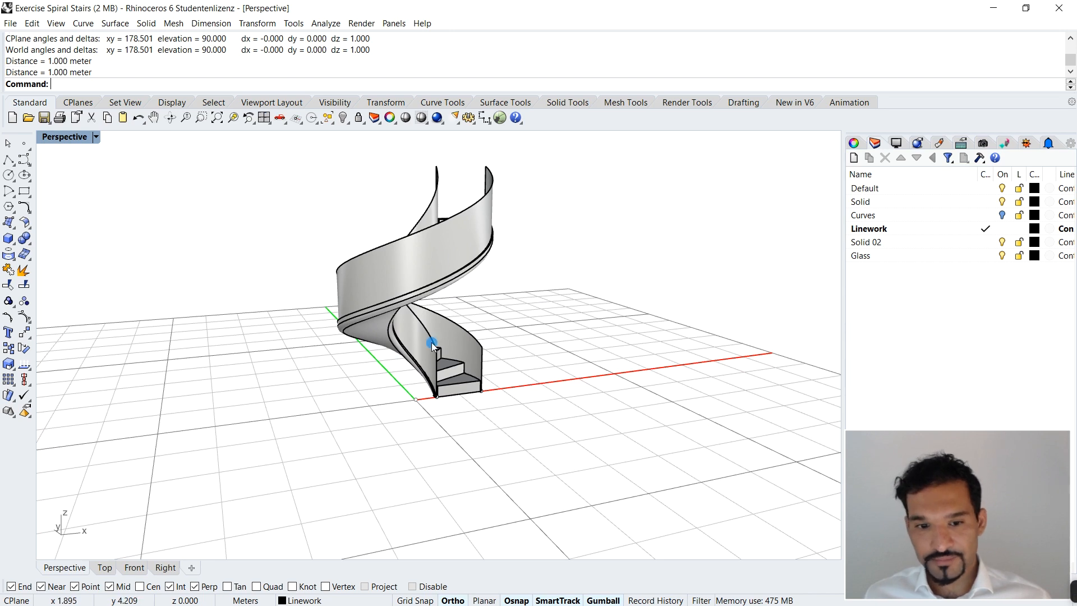
key(Delete)
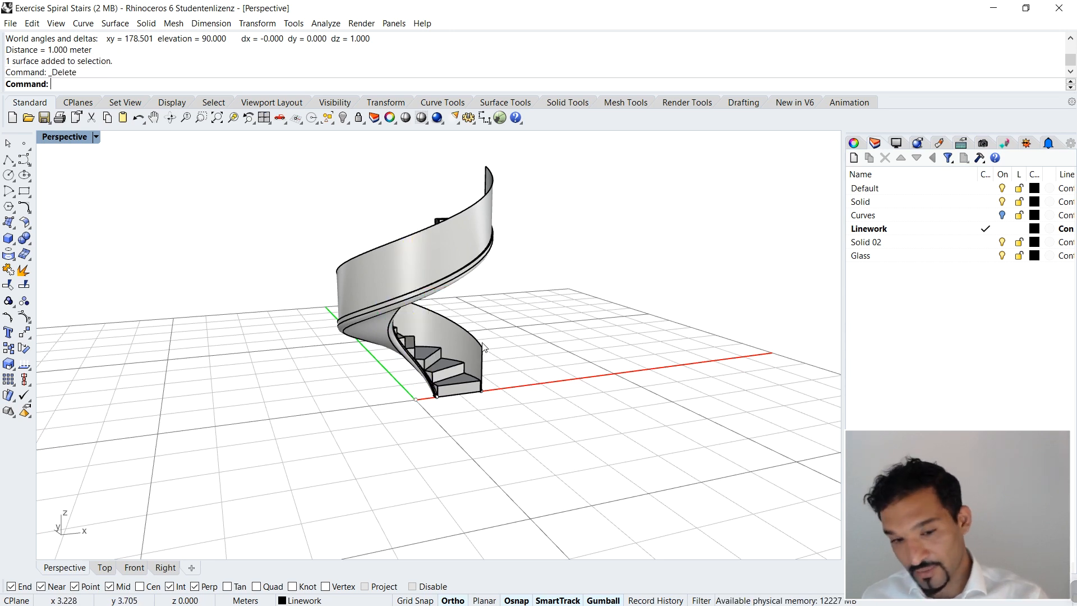
click(483, 347)
key(Delete)
Step: Draw a vertical line 1.25 m high from the midpoint of the slab's outer short edge at the foot of the stair
scroll(497, 334, up, 5)
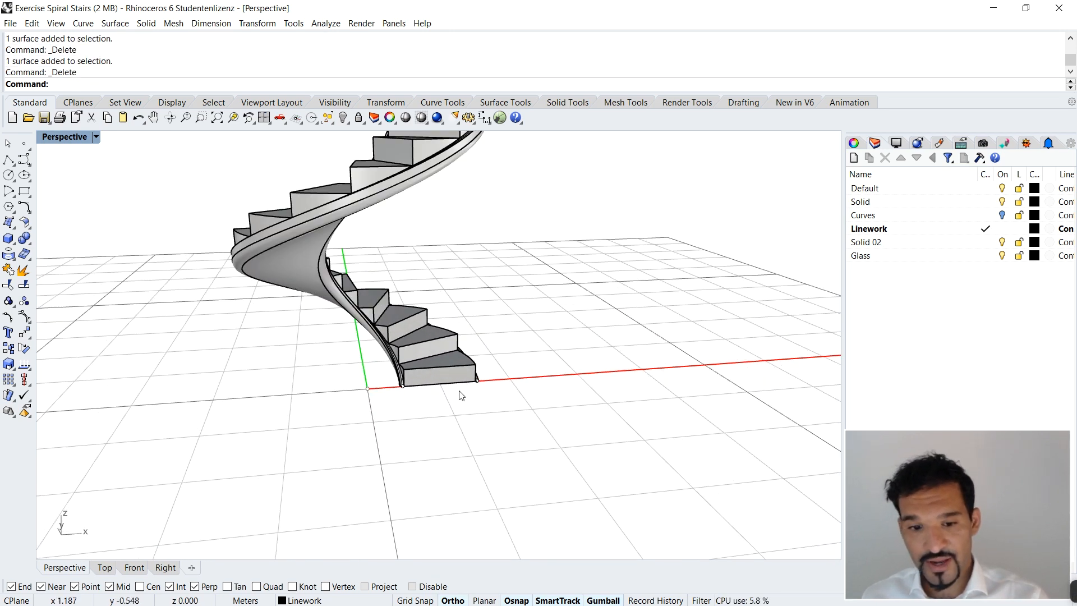
scroll(460, 395, up, 5)
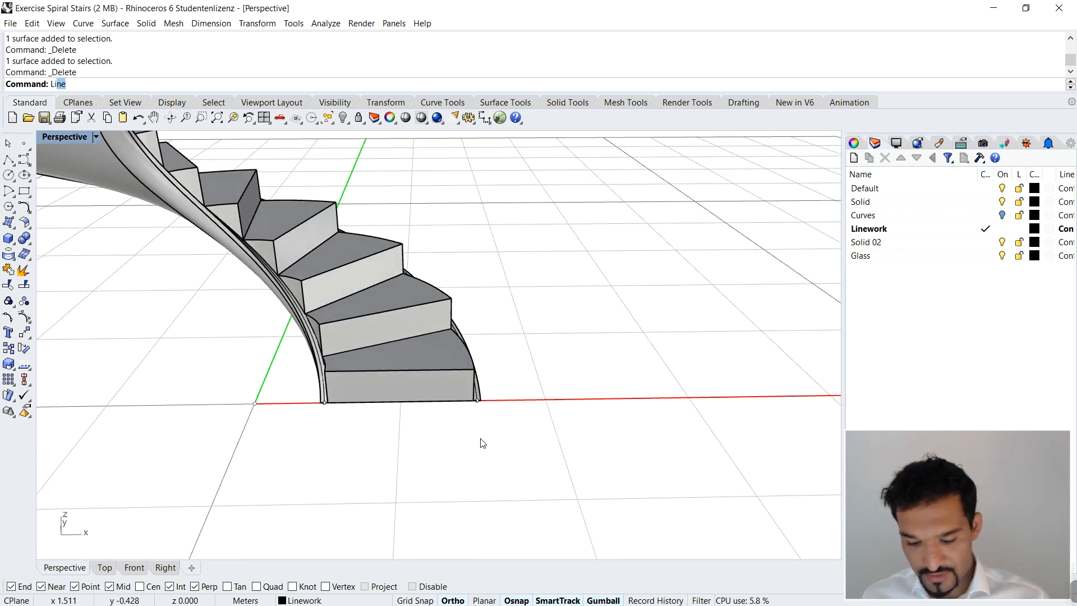
key(Return)
scroll(491, 424, up, 3)
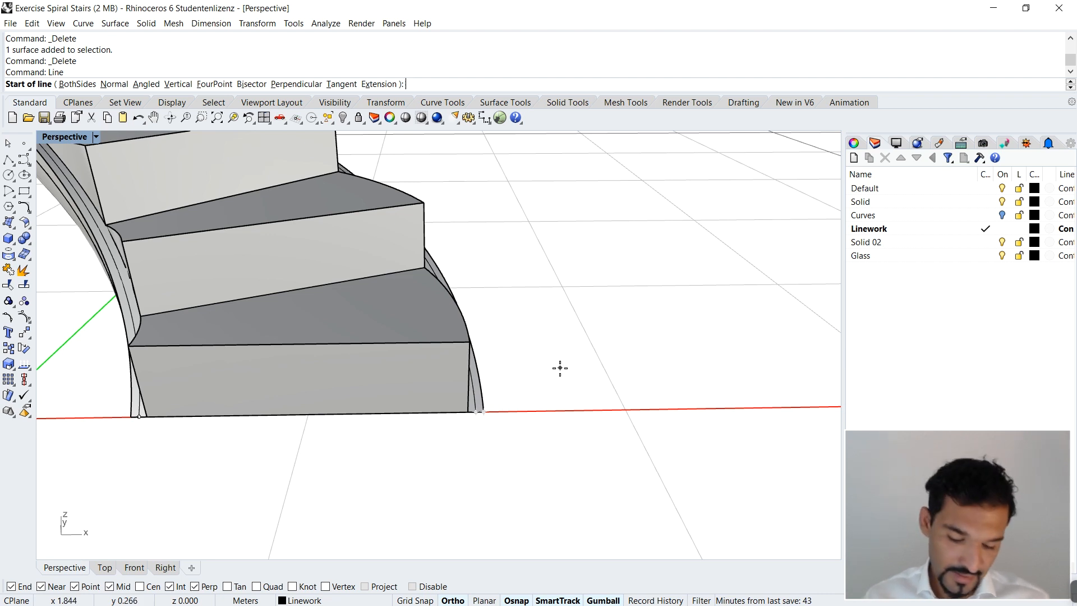
text(v)
key(Return)
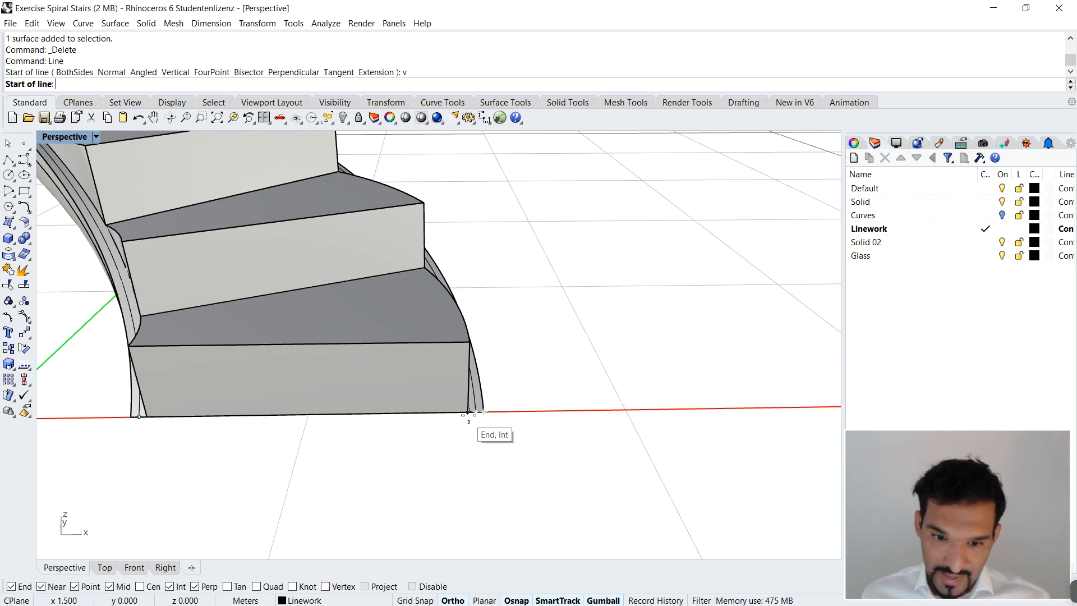
click(476, 412)
right_drag(514, 330, 615, 241)
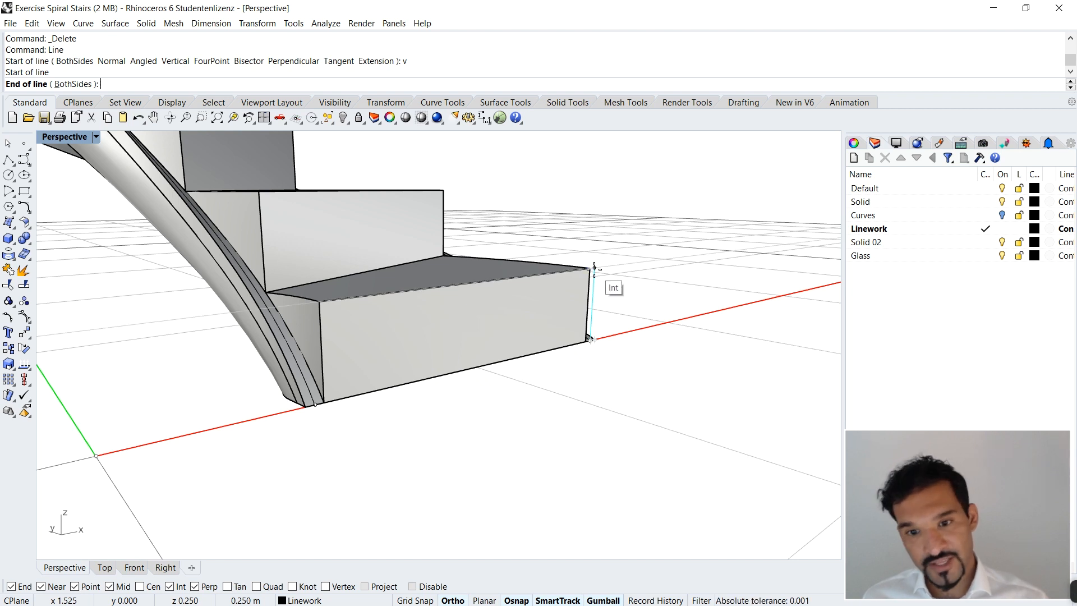
text(1.25)
key(Return)
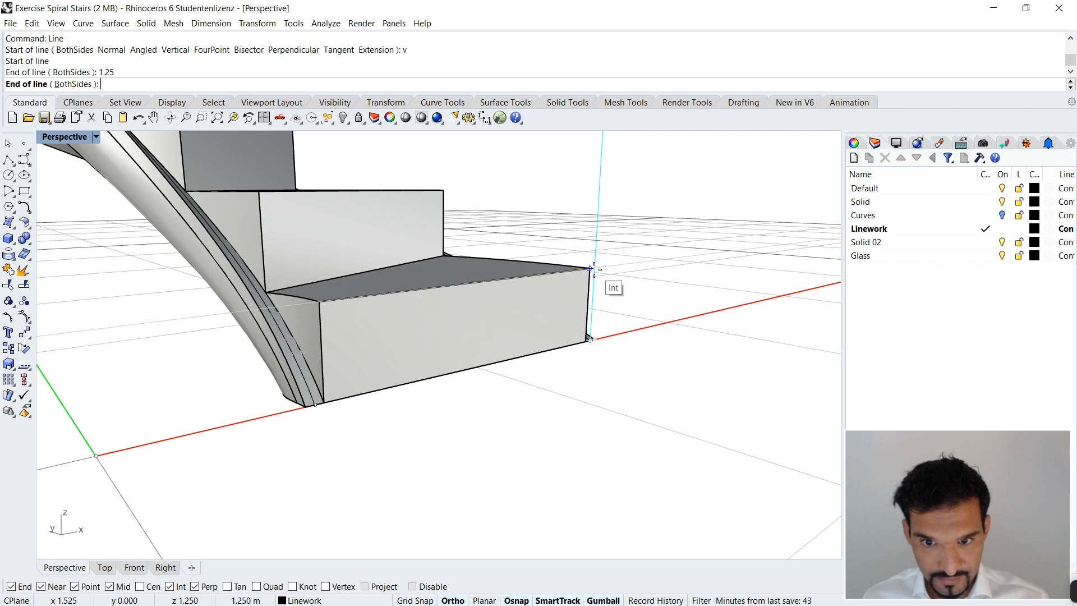
click(653, 298)
scroll(594, 284, down, 10)
right_drag(534, 282, 570, 248)
scroll(514, 292, down, 9)
scroll(477, 318, up, 10)
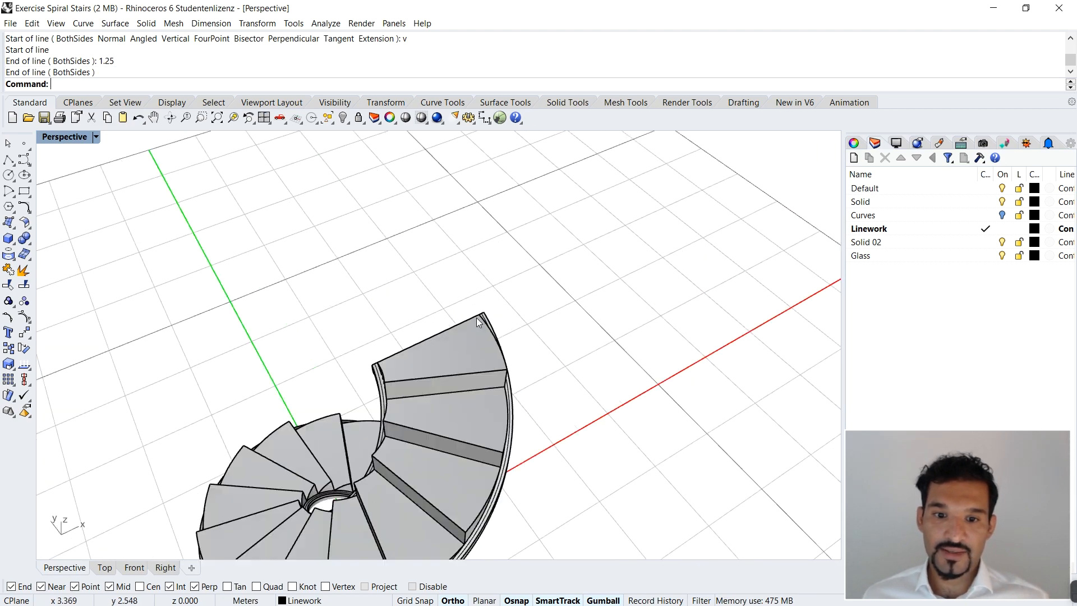
key(Return)
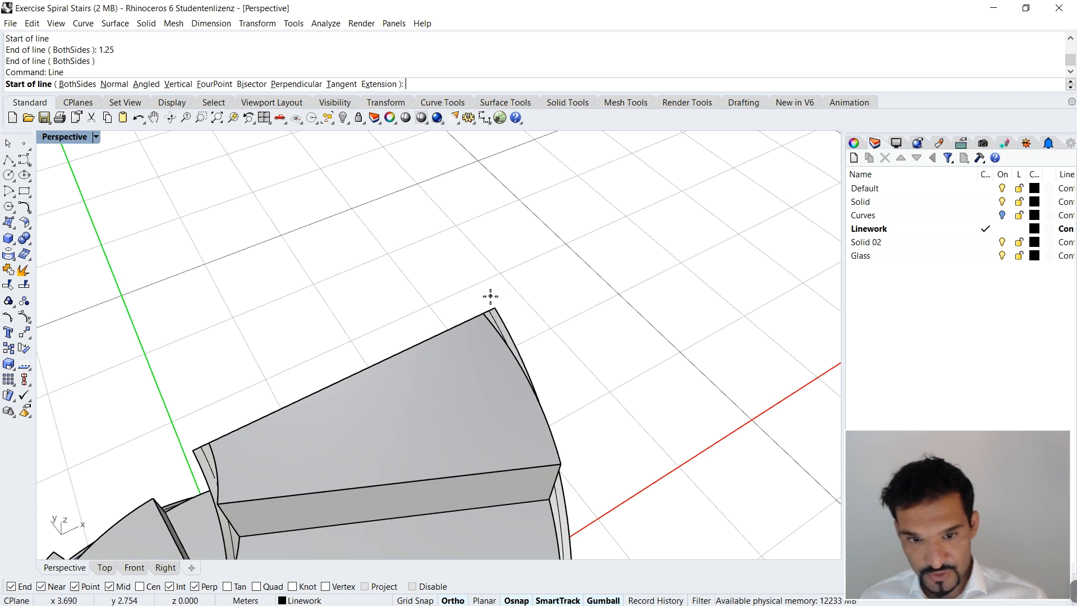
click(493, 310)
key(Escape)
Step: Draw a vertical line 1 m high from the midpoint of the slab's outer short edge at the top of the stair
key(Return)
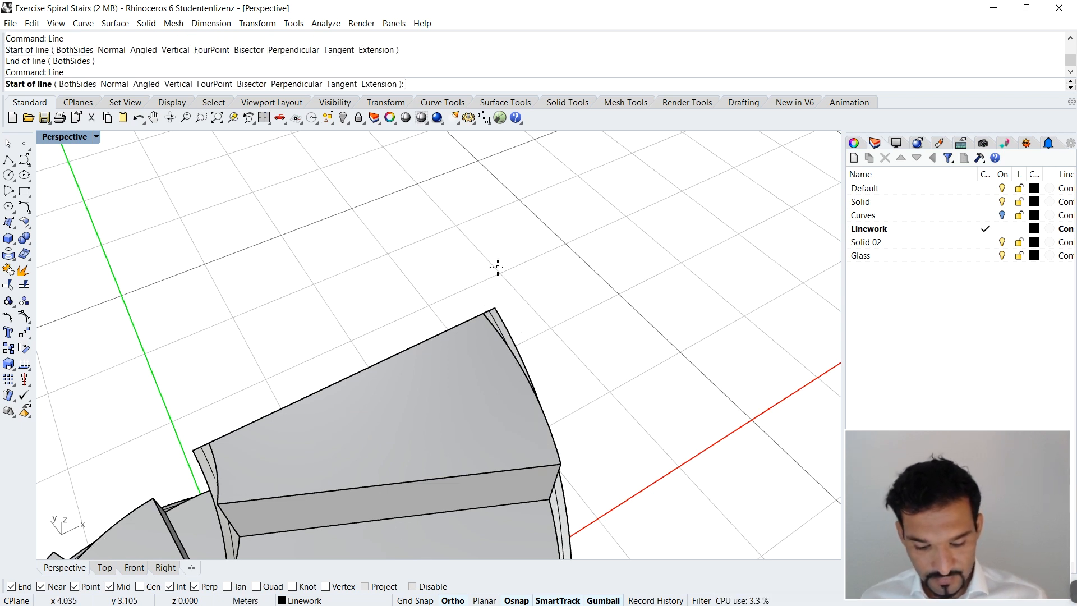
text(v)
key(Return)
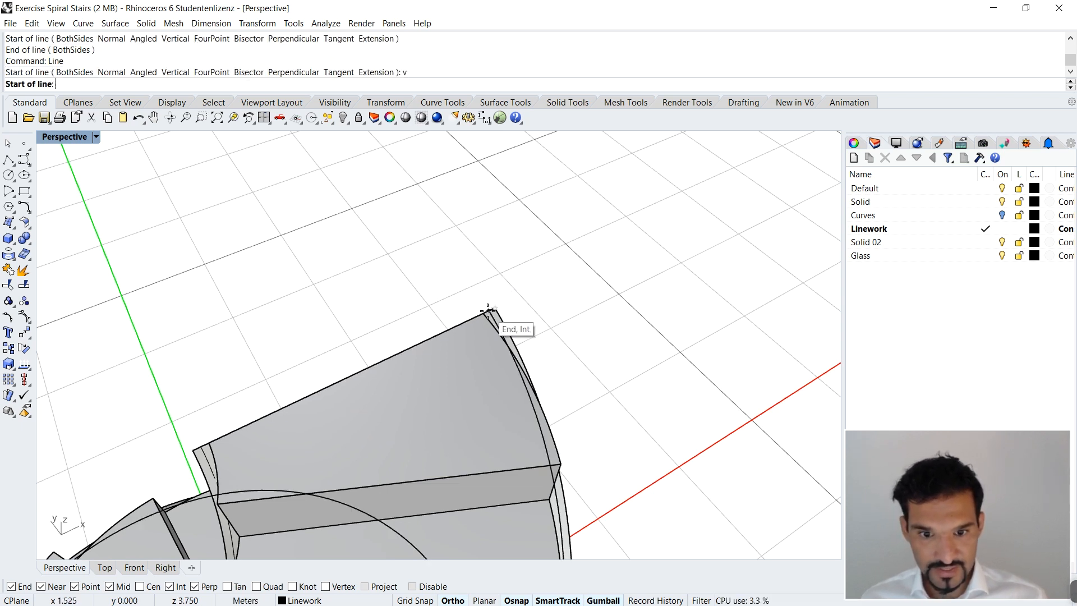
click(489, 310)
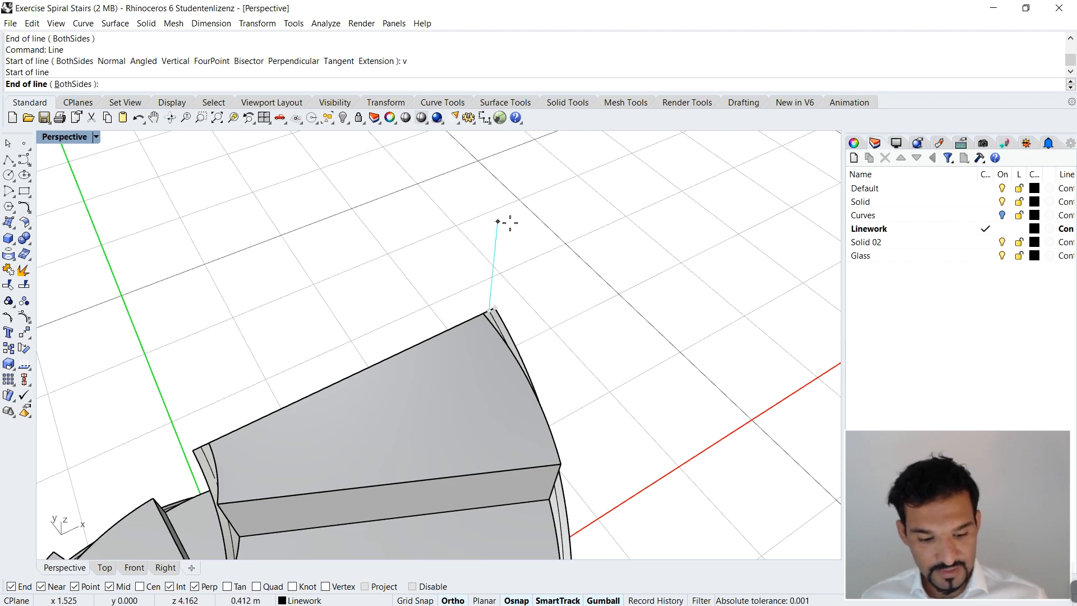
text(1)
key(Return)
Step: Copy the 1 m vertical line from the outer to the inner short edge's midpoint at the top of the stair
scroll(510, 247, down, 5)
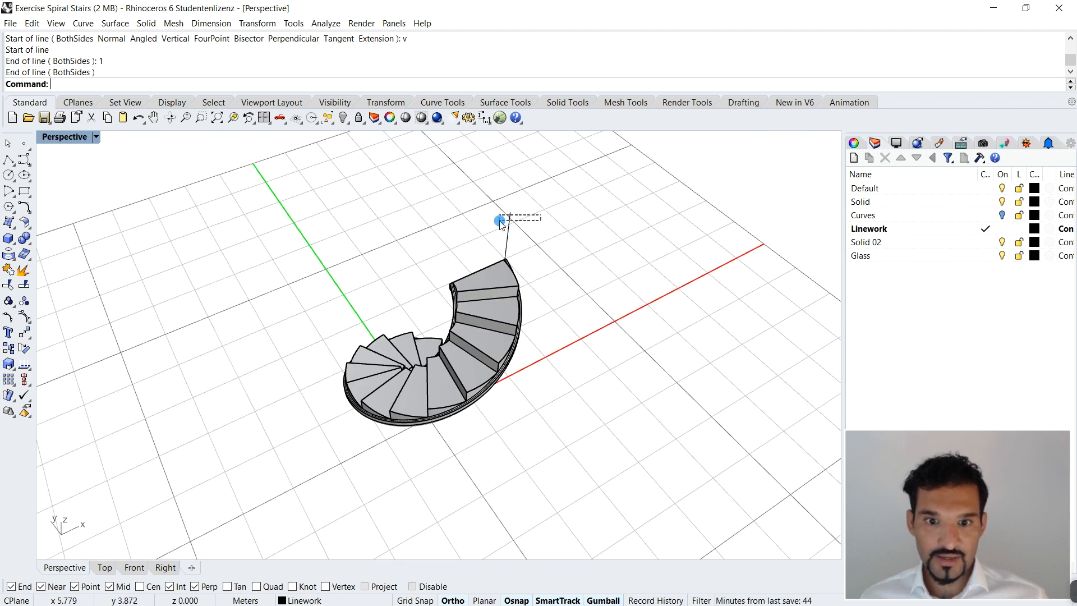
drag(501, 223, 500, 222)
scroll(501, 223, up, 5)
text(C)
key(Return)
scroll(516, 276, up, 5)
scroll(509, 279, down, 3)
click(511, 277)
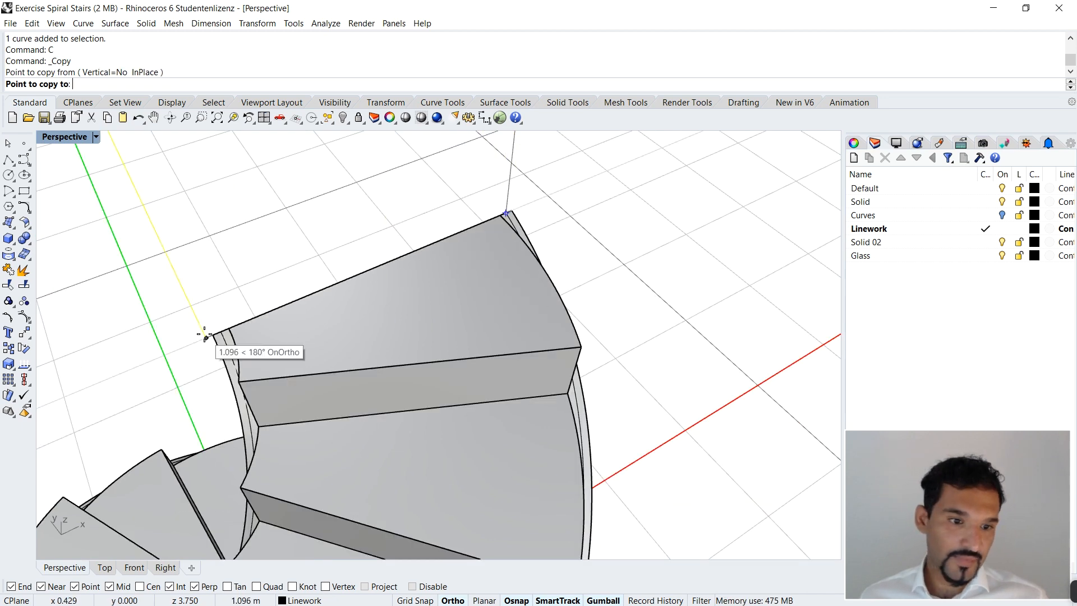
click(223, 340)
Step: Copy the 1.25 m vertical line from the outer to the inner short edge's midpoint at the foot of the stair
scroll(434, 396, down, 5)
scroll(358, 338, up, 5)
right_drag(434, 396, 443, 359)
drag(492, 194, 492, 194)
scroll(494, 364, up, 6)
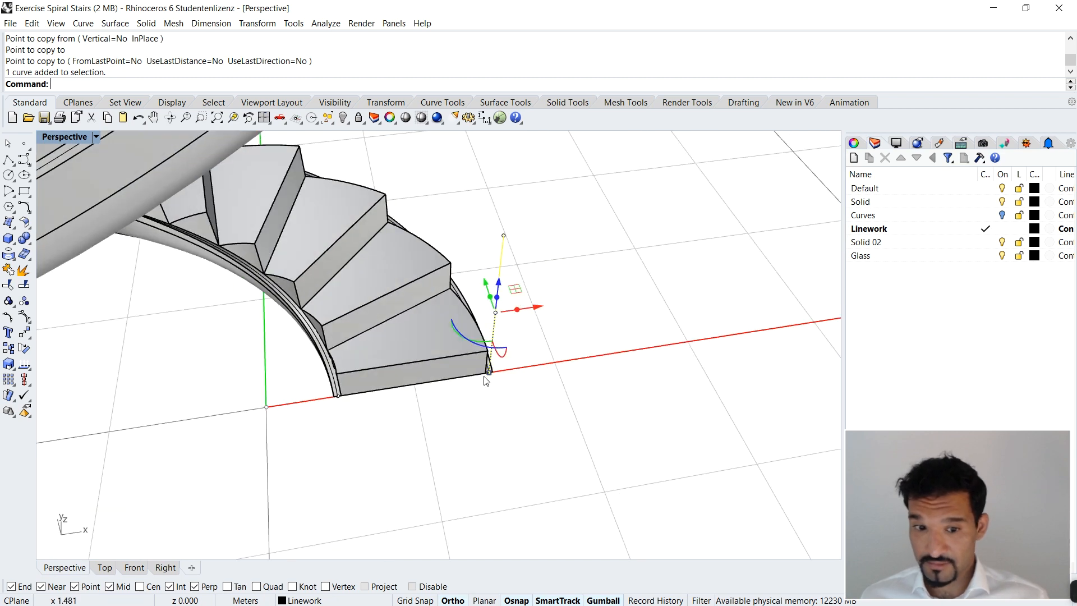
text(c)
key(Return)
click(492, 349)
scroll(596, 322, down, 7)
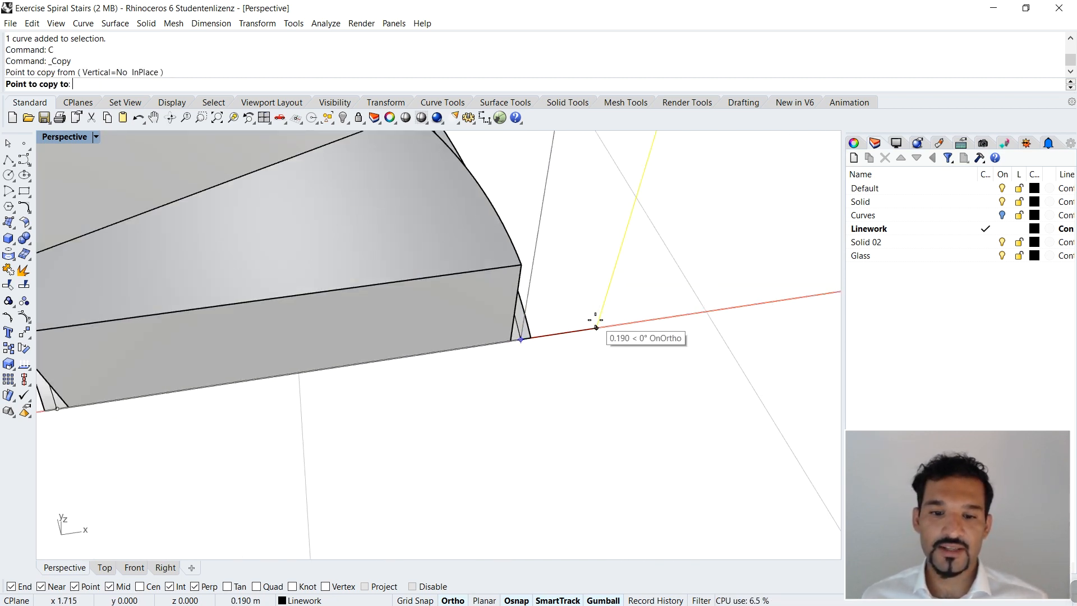
scroll(258, 368, up, 7)
click(374, 378)
key(Return)
Step: Examine the vertical railing lines at the foot and top of the staircase from several sides
scroll(512, 462, down, 6)
right_drag(512, 462, 530, 383)
scroll(575, 393, down, 6)
scroll(557, 368, up, 2)
scroll(559, 370, up, 2)
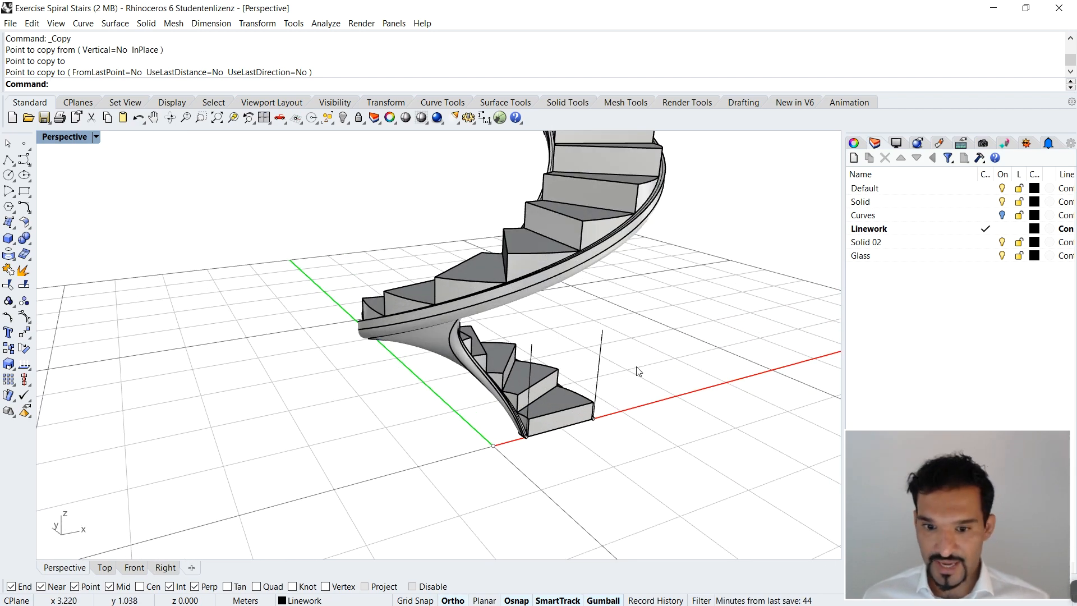
scroll(636, 365, down, 4)
right_drag(641, 368, 604, 341)
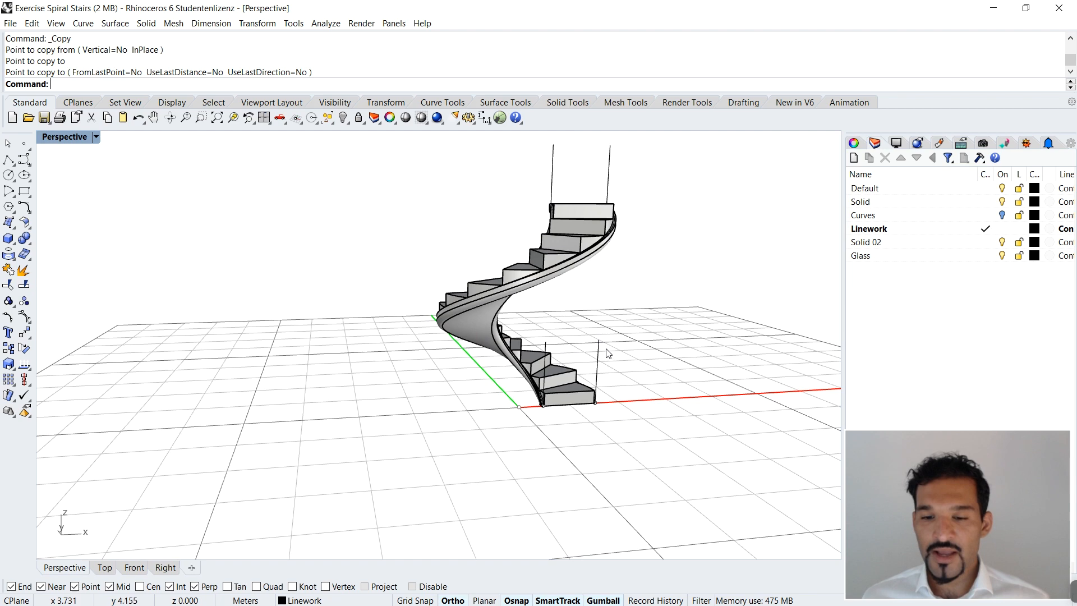
scroll(608, 353, up, 3)
scroll(620, 354, down, 2)
right_drag(620, 353, 370, 355)
scroll(266, 349, up, 3)
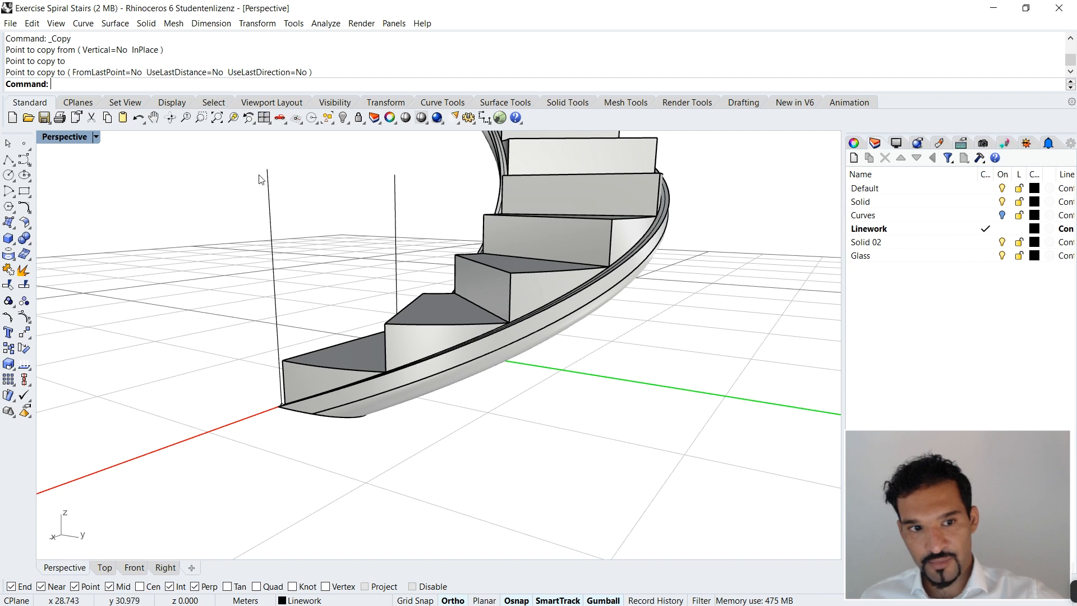
scroll(414, 416, down, 8)
right_drag(442, 289, 631, 306)
scroll(594, 269, down, 2)
scroll(531, 266, up, 4)
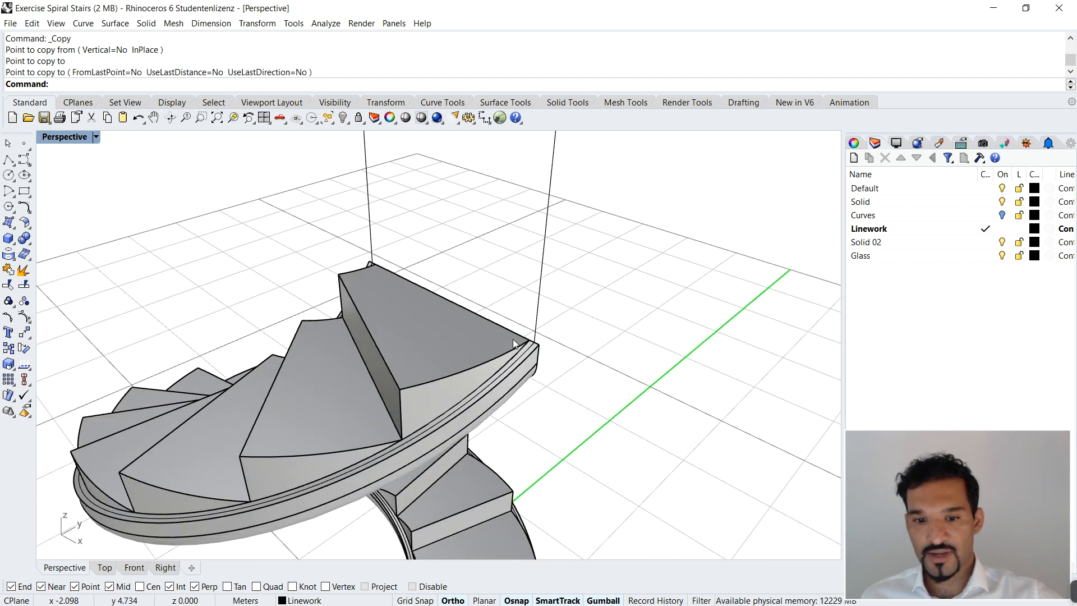
scroll(527, 361, down, 2)
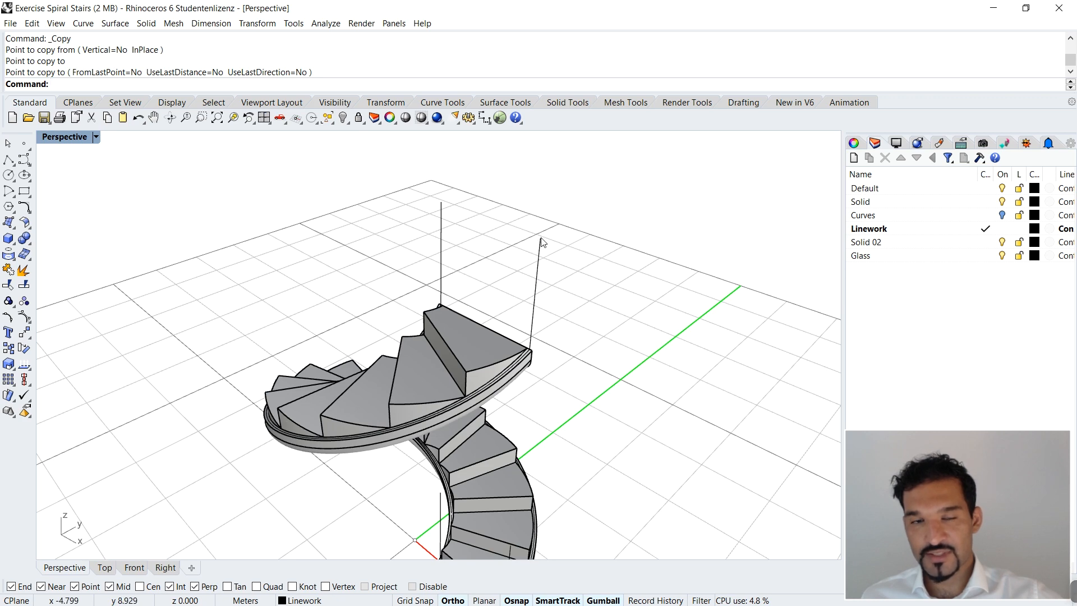
scroll(533, 360, down, 5)
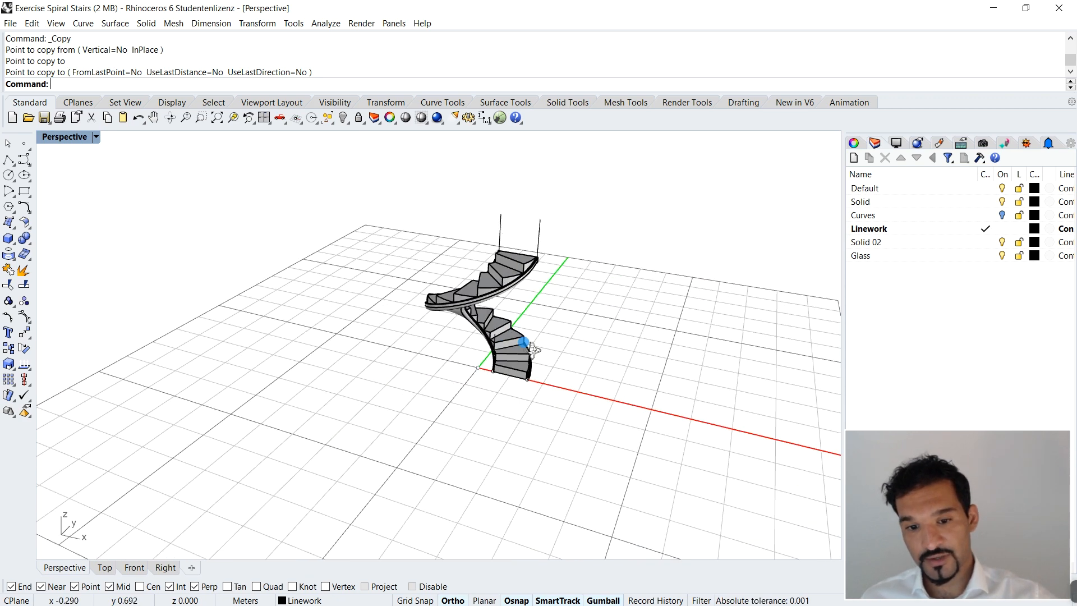
text(Helix)
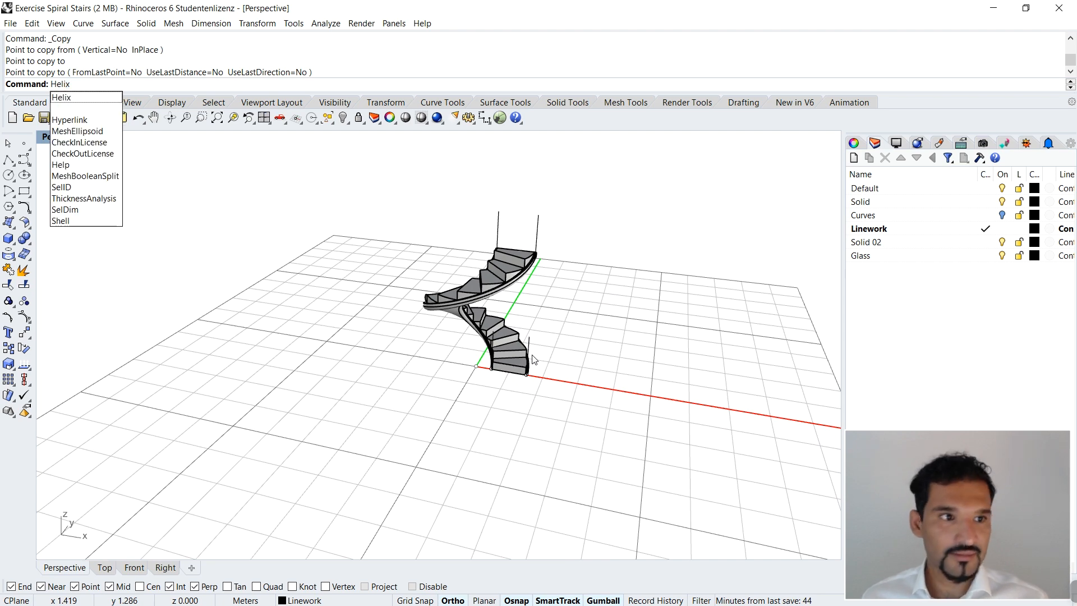
key(Return)
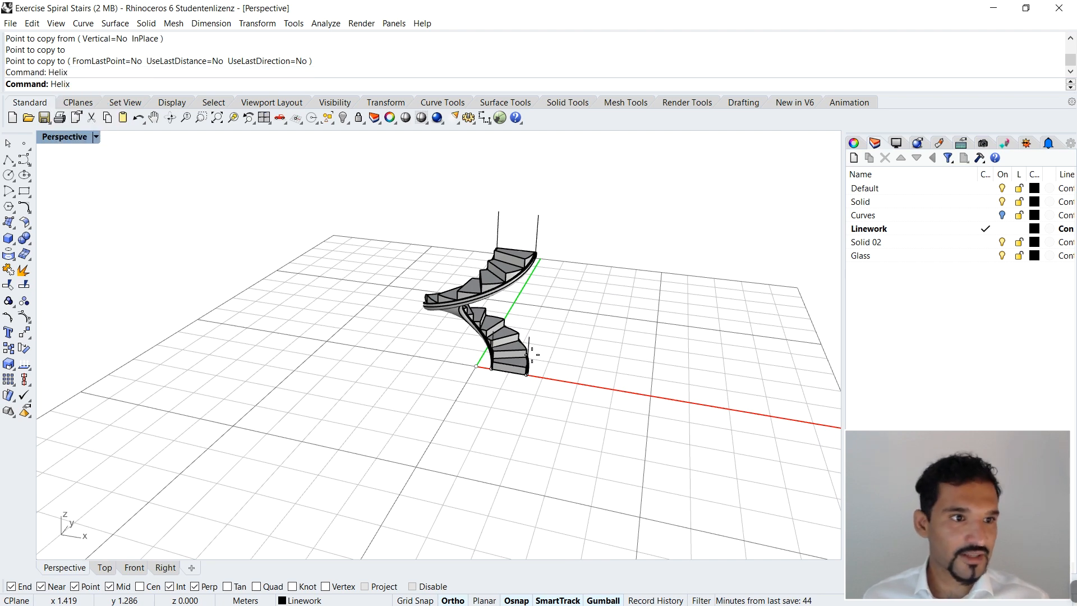
scroll(499, 353, up, 5)
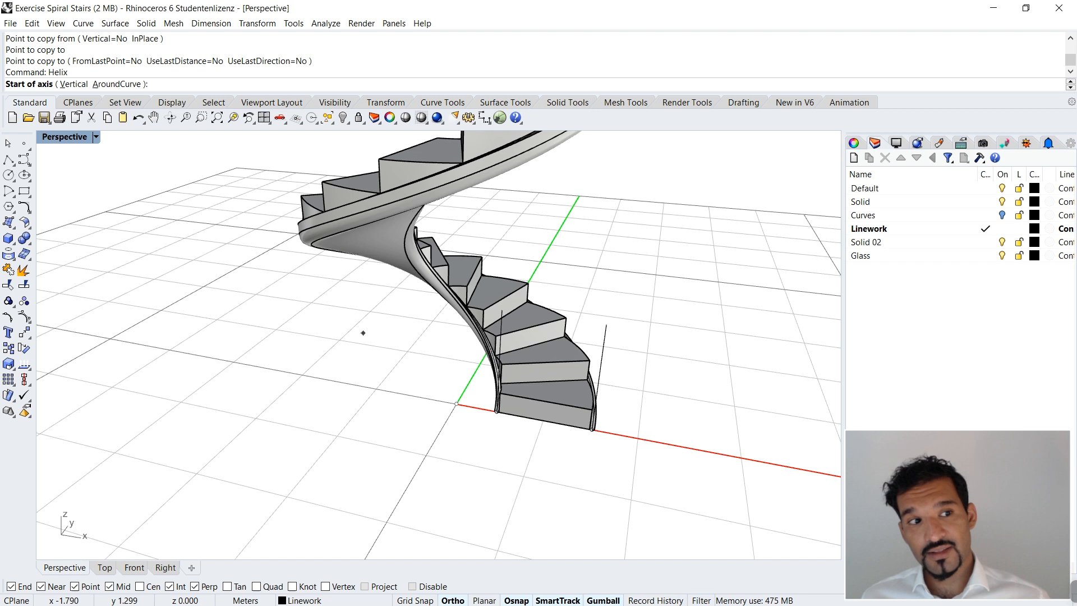
text(v)
key(Return)
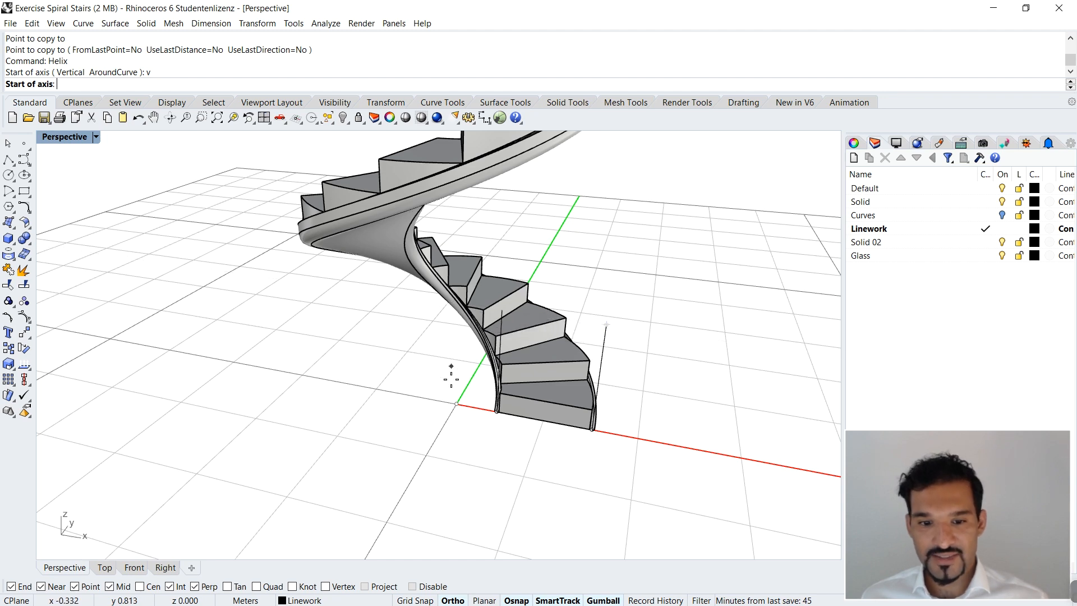
right_drag(456, 402, 472, 385)
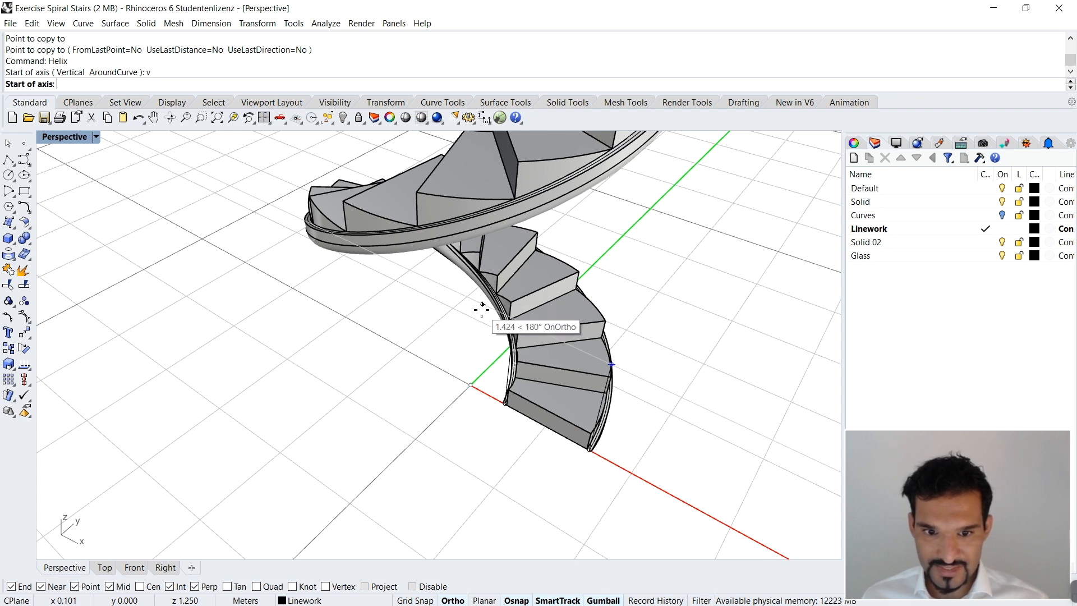
key(Escape)
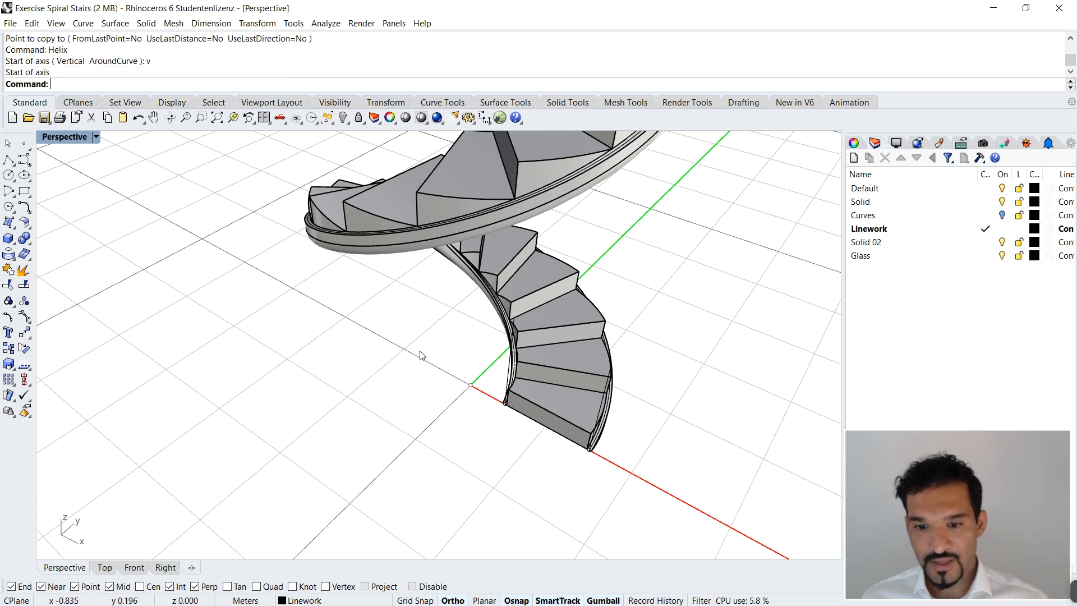
Step: Draw a horizontal line from the upper end of the outer 1.25 m vertical line to the stair axis above the origin
right_drag(429, 351, 527, 337)
text(line)
key(Return)
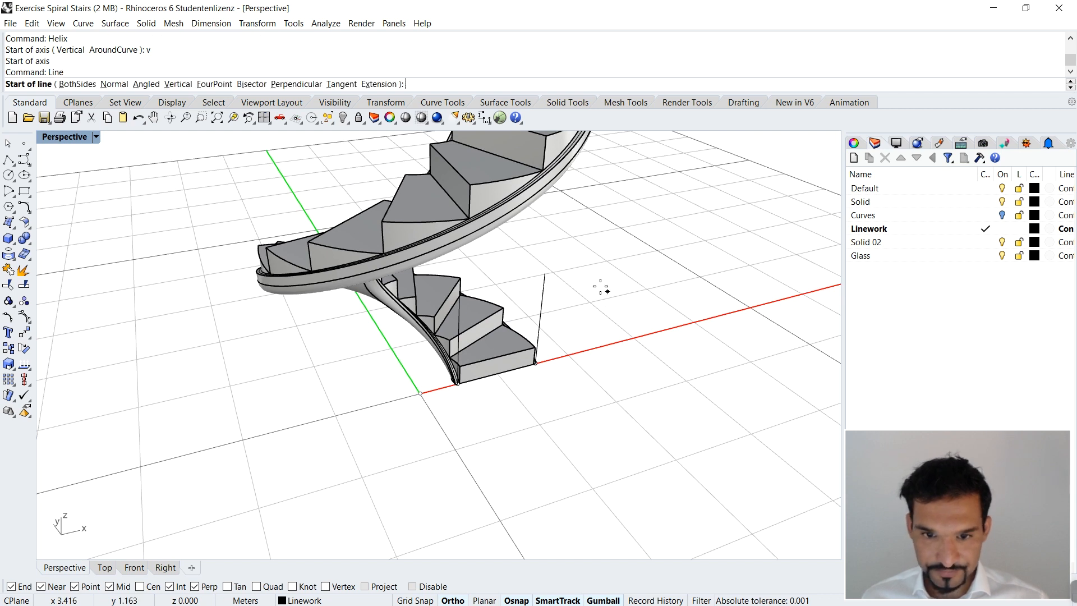
click(547, 269)
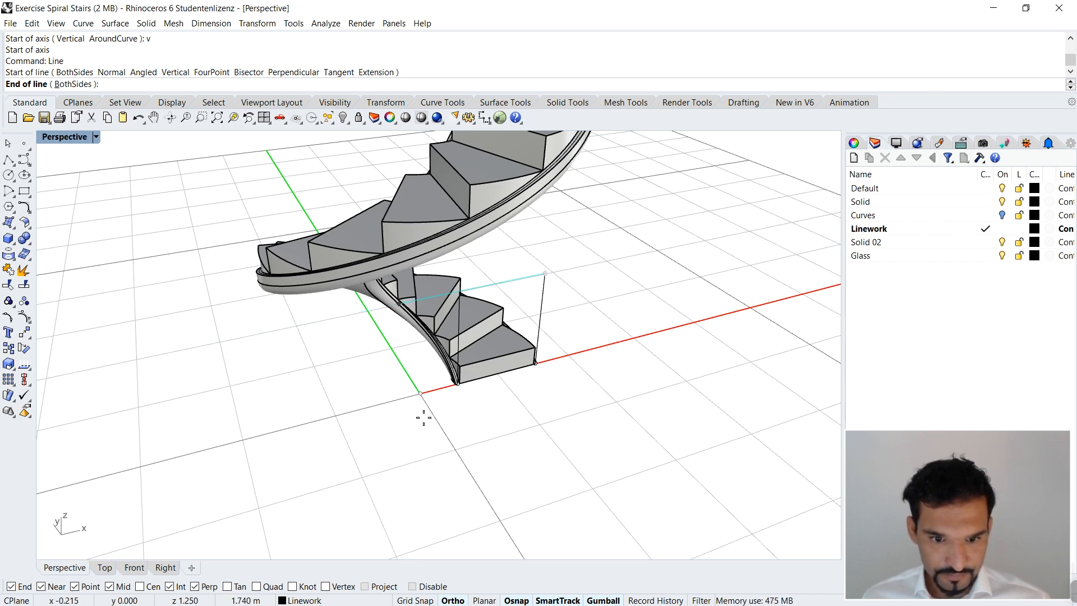
click(421, 394)
right_drag(420, 393, 449, 324)
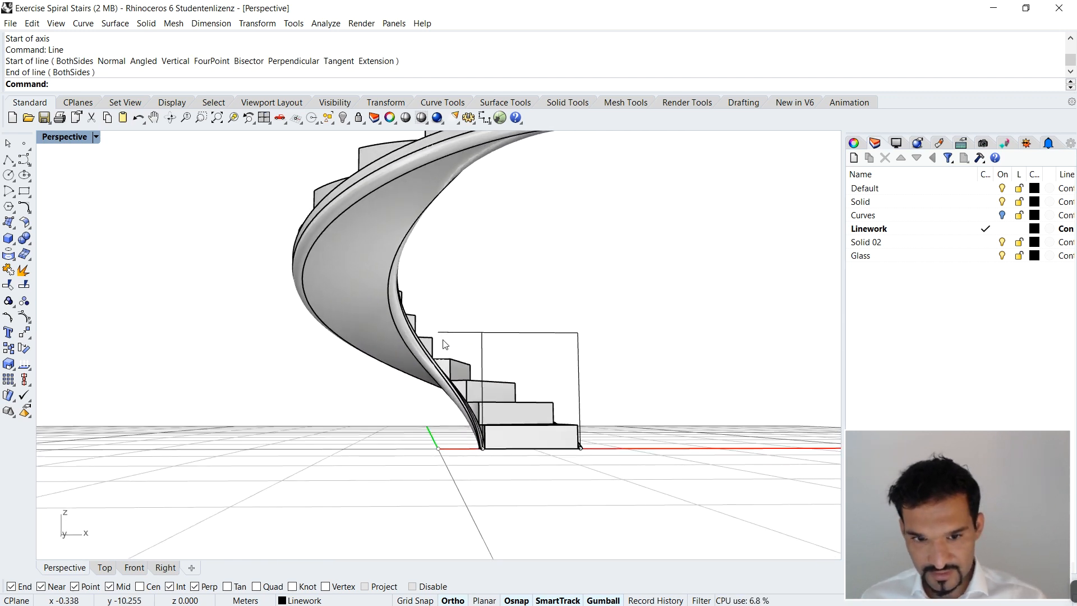
right_drag(442, 340, 421, 399)
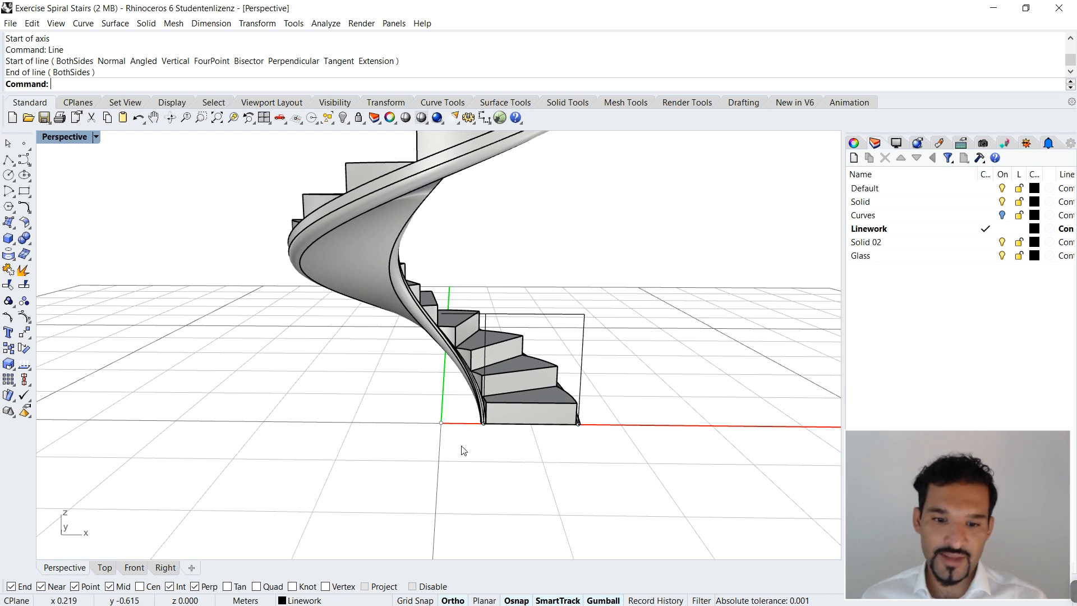
Step: Unlock the point at the origin and copy it 1.25 m vertically upward
text(Unl)
key(Return)
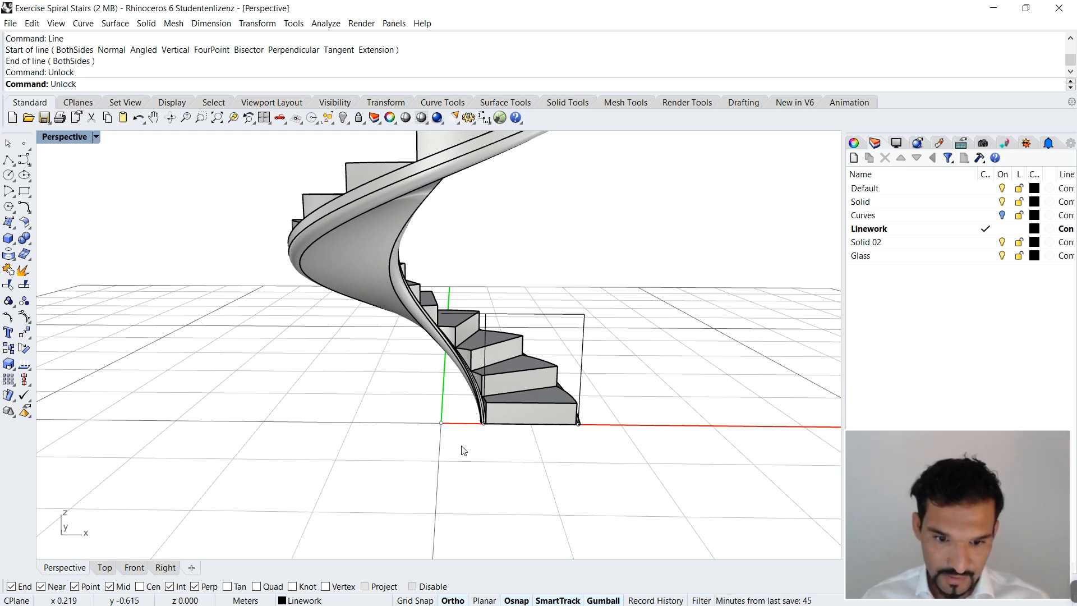
click(442, 424)
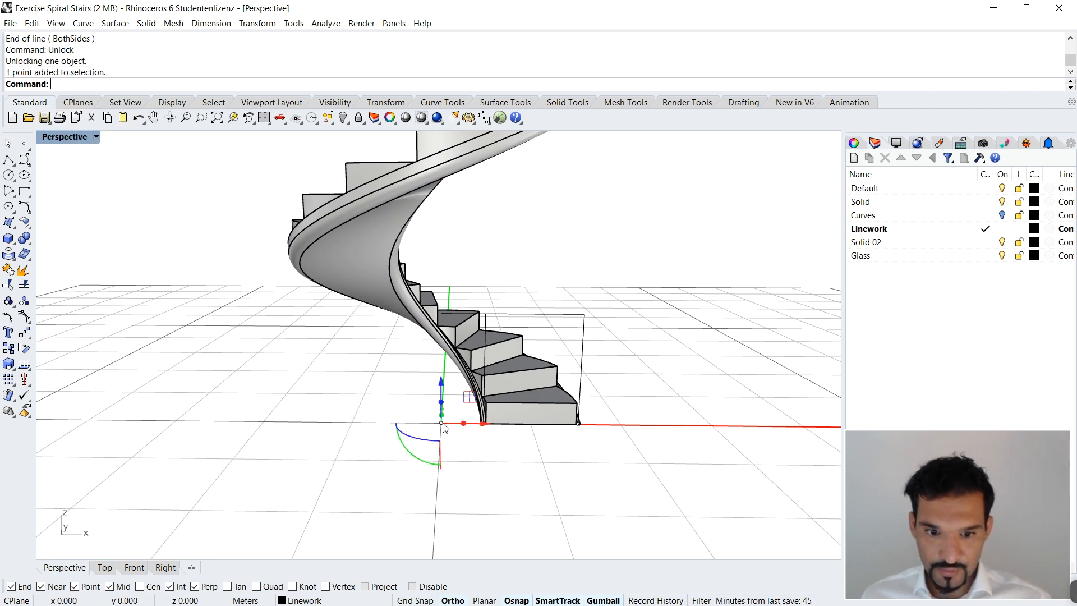
text(Copy)
key(Return)
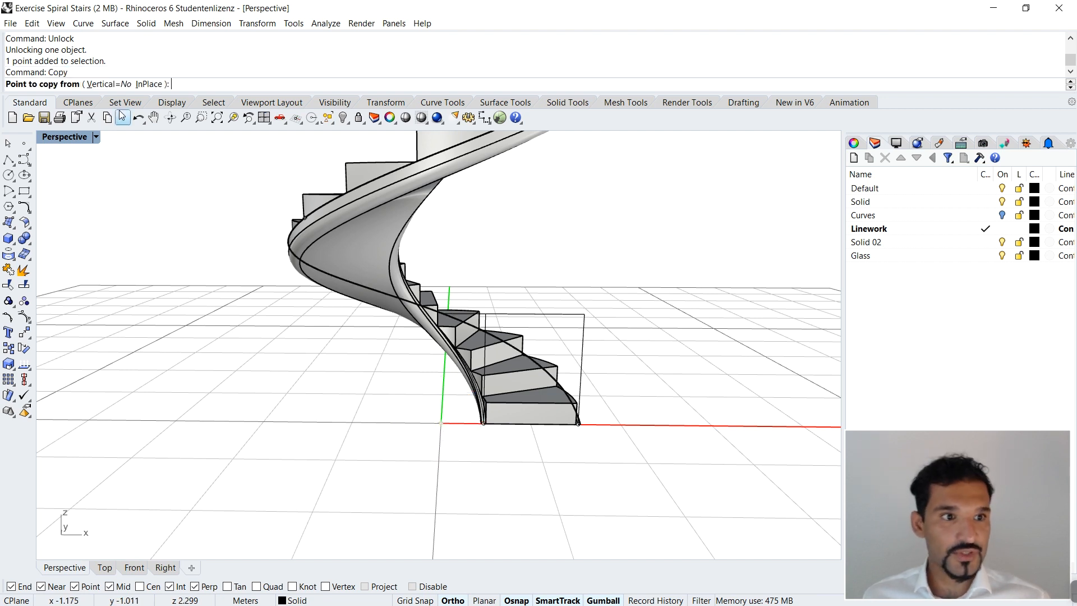
click(107, 84)
click(441, 423)
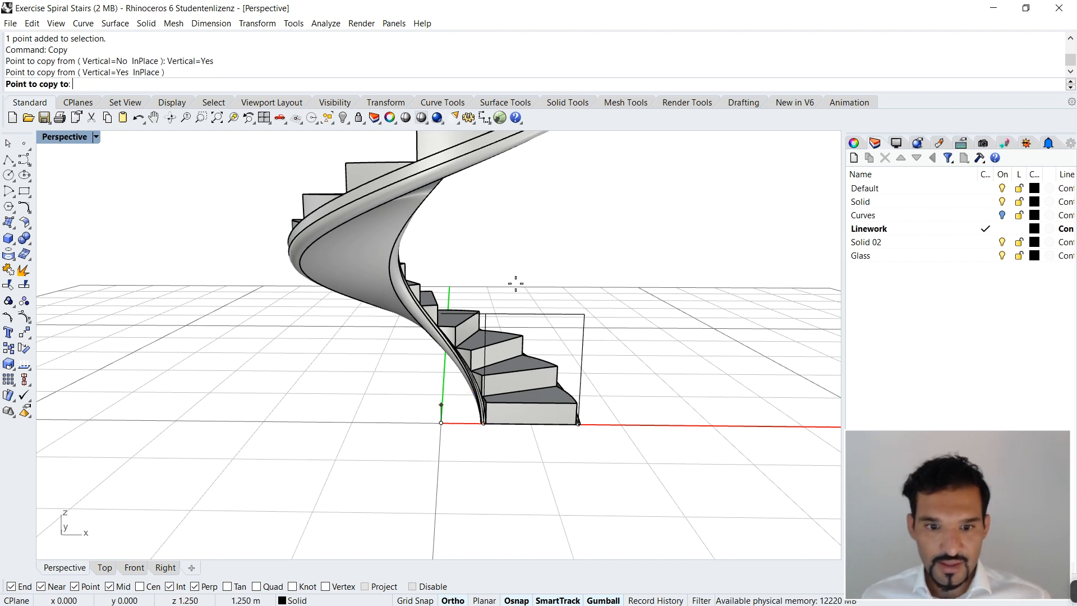
text(1.2)
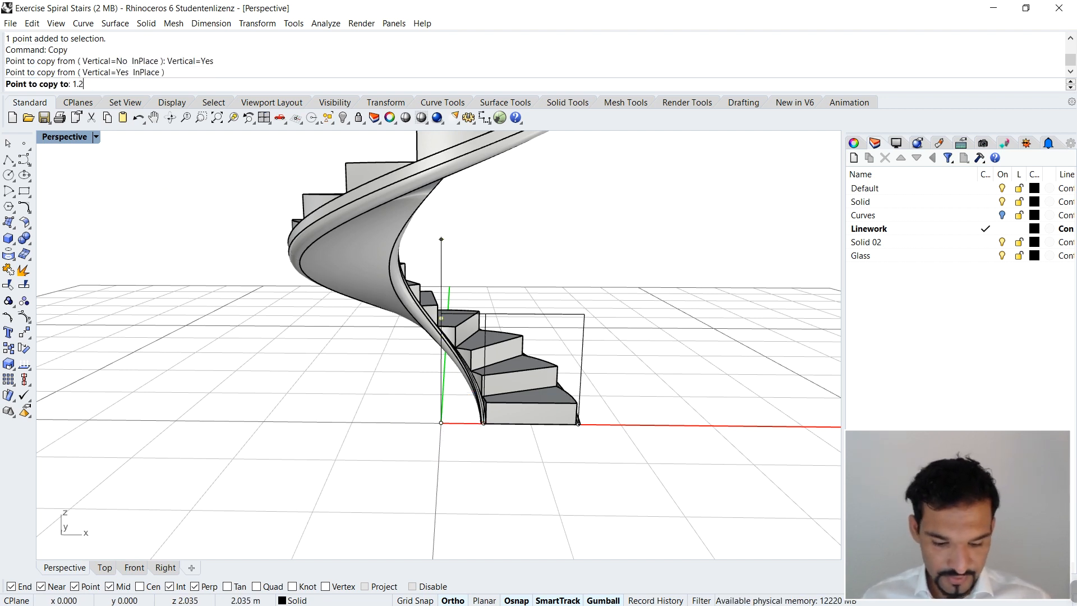
text(5)
key(Return)
Step: Delete the surplus copy of the point above the origin
click(540, 241)
right_click(541, 252)
click(538, 257)
scroll(515, 280, down, 6)
right_drag(515, 281, 550, 294)
scroll(489, 248, up, 6)
click(489, 233)
key(Delete)
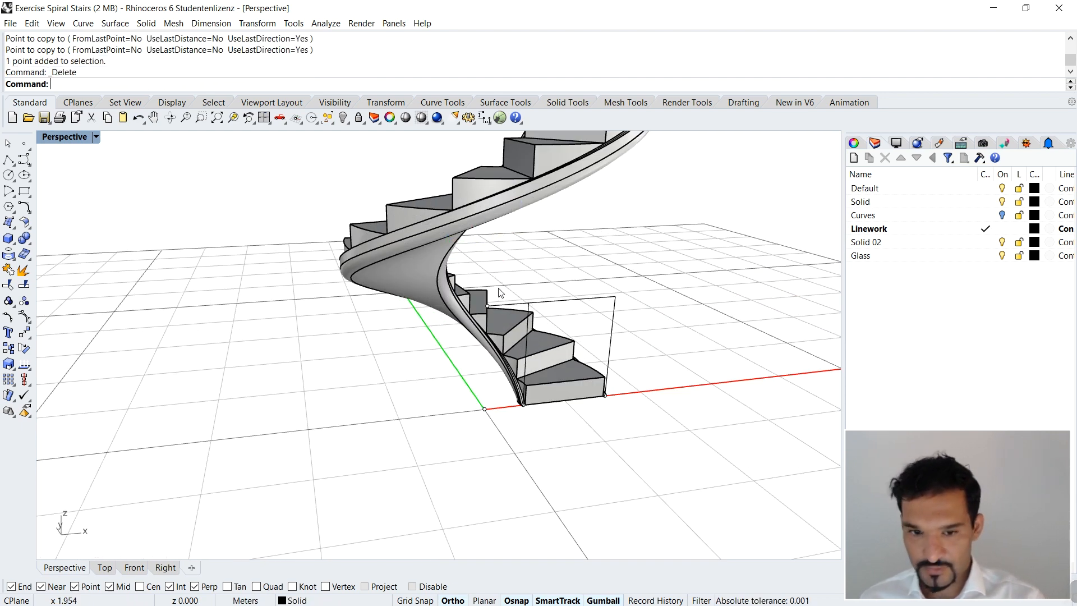
Step: Draw a one-turn vertical helix about the raised point, from the outer foot line's upper end to the top railing line's height
scroll(588, 326, down, 3)
scroll(588, 326, up, 5)
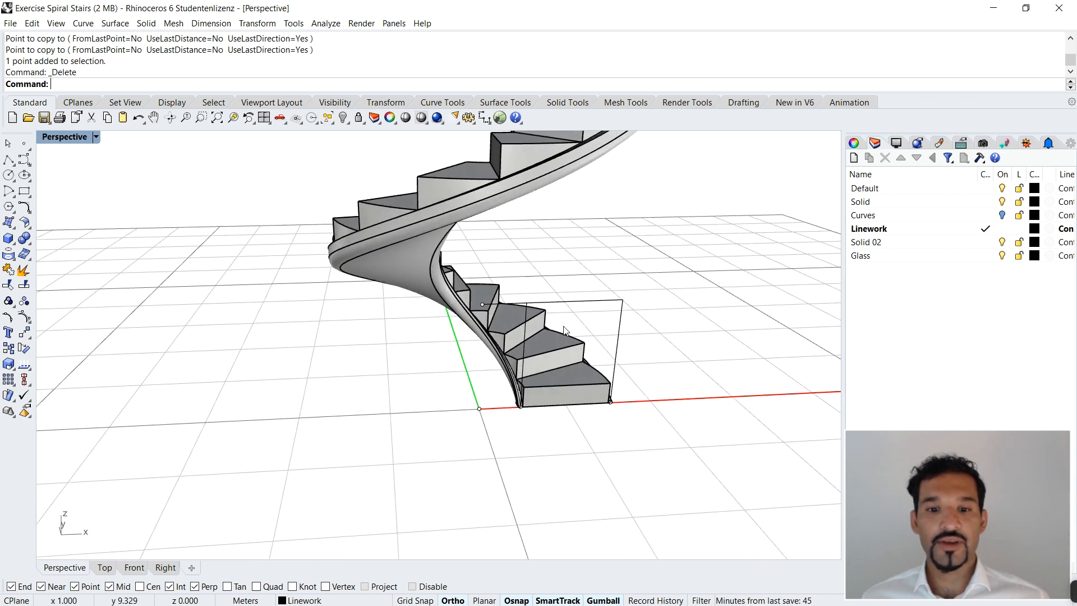
right_drag(541, 322, 525, 324)
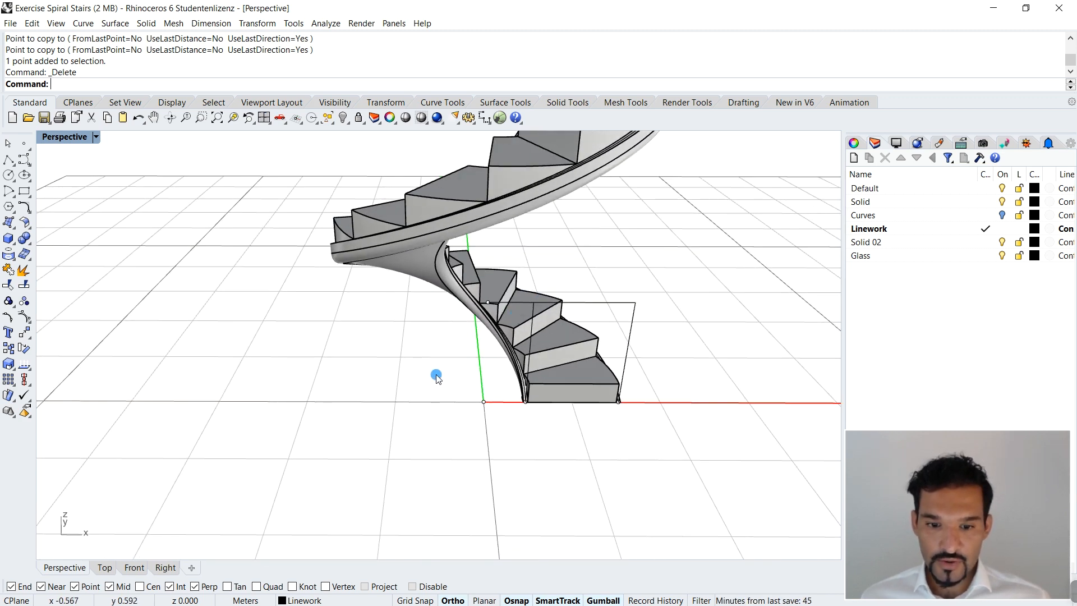
text(Helix)
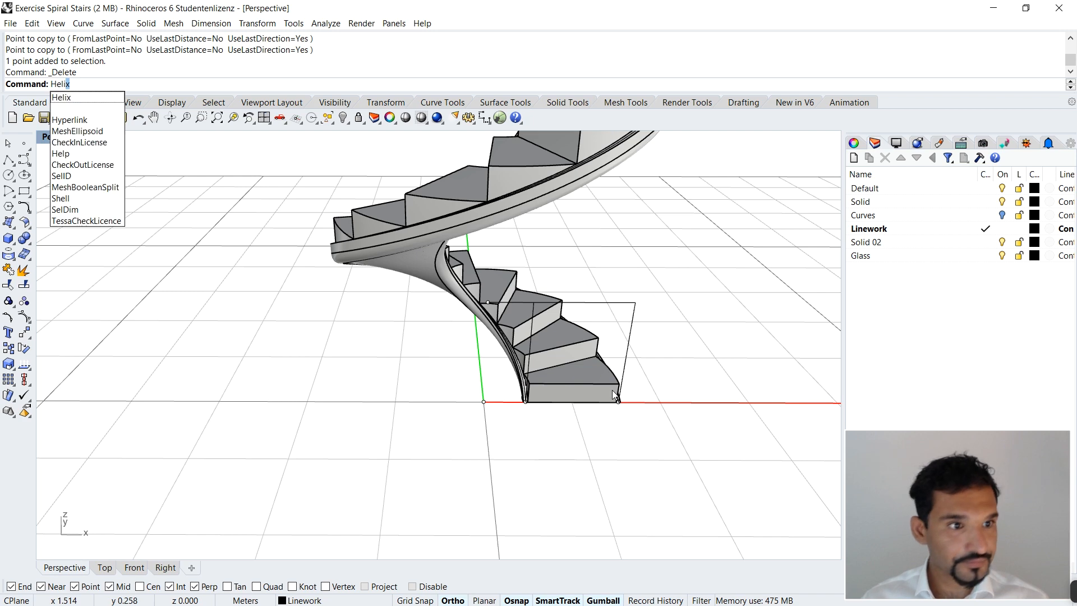
key(Return)
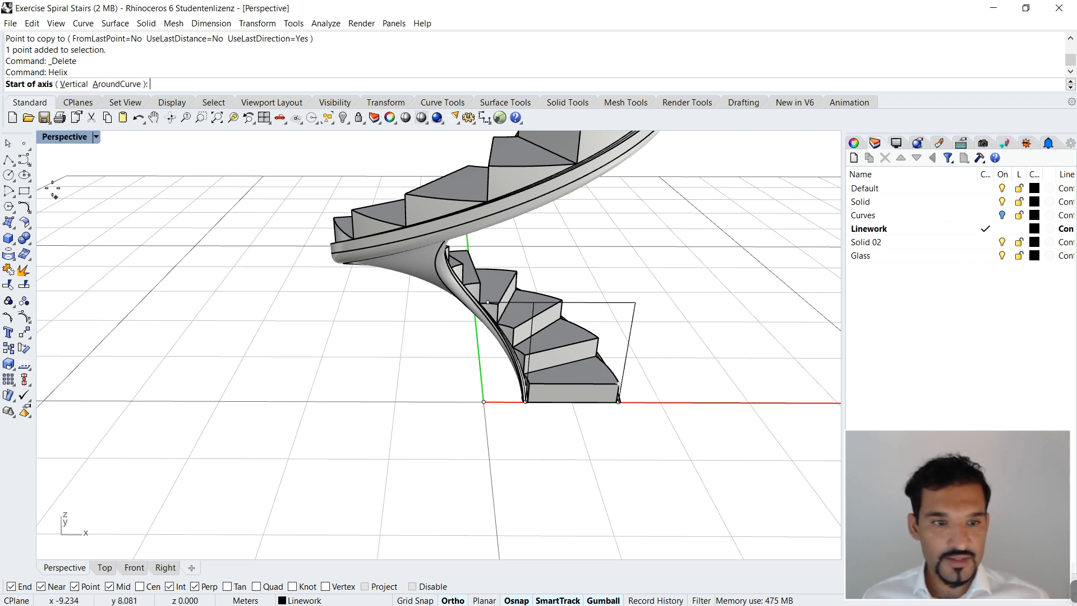
click(75, 84)
right_drag(505, 313, 359, 305)
click(508, 339)
scroll(511, 365, down, 3)
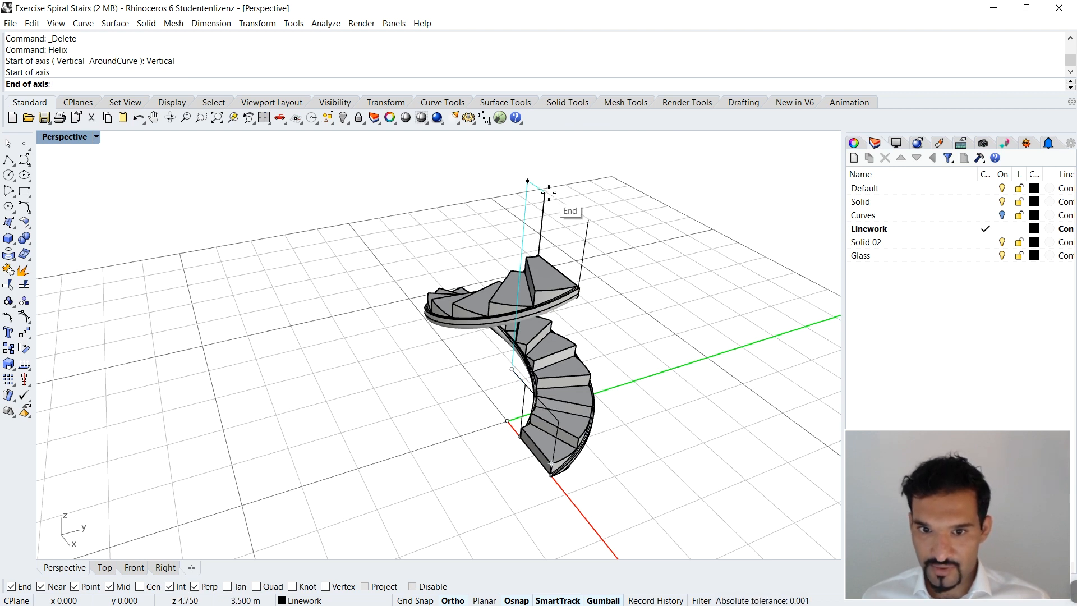
click(588, 221)
right_drag(588, 223, 584, 372)
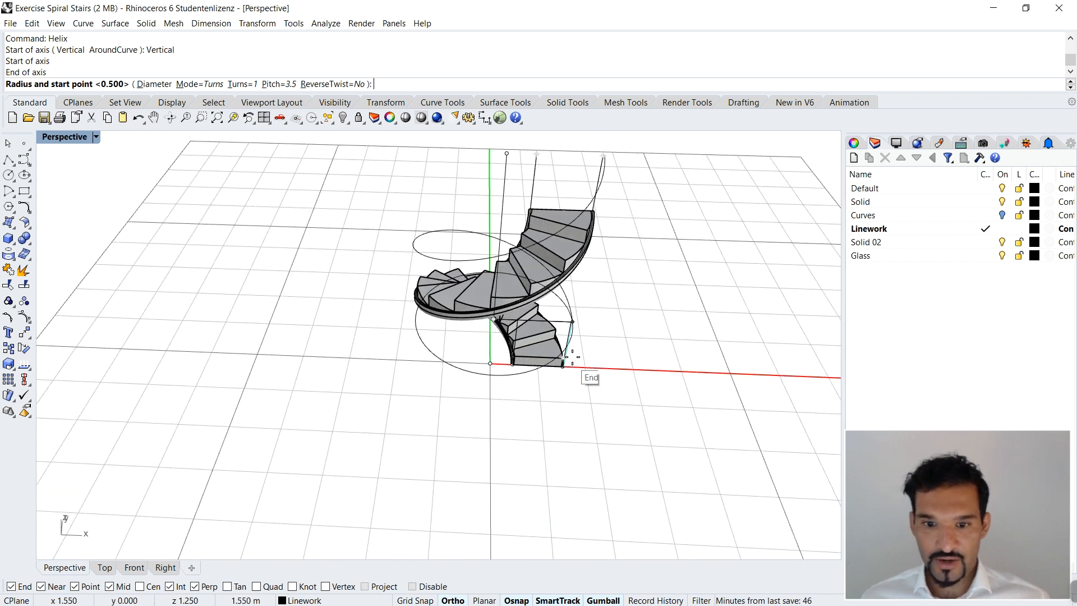
click(576, 322)
Step: Draw a second one-turn vertical helix on the same axis, starting at the inner foot line's upper end
right_drag(576, 321, 420, 413)
key(Return)
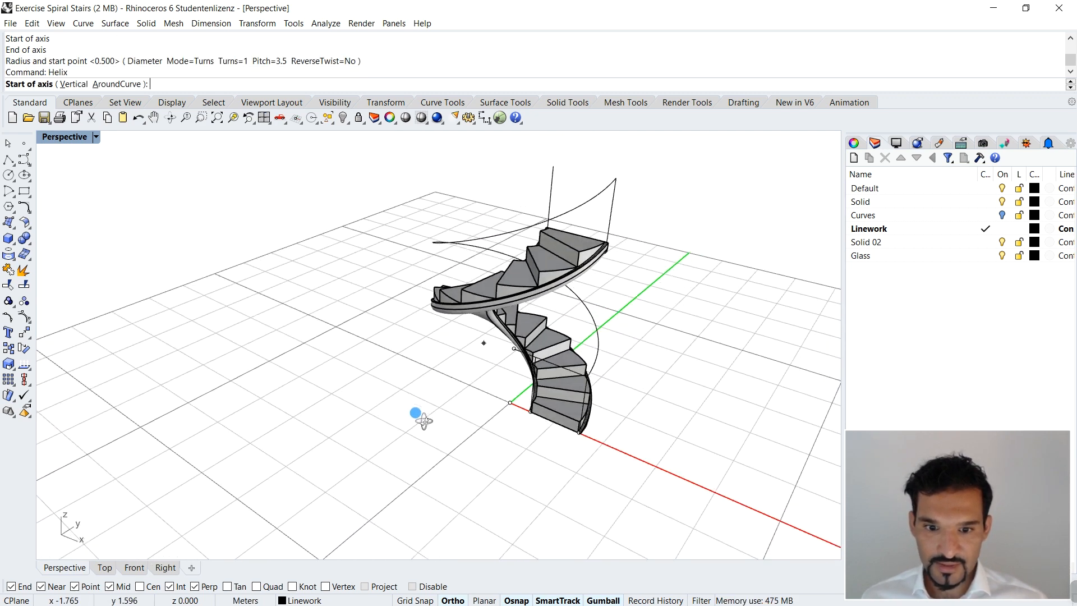
text(v)
key(Return)
click(511, 352)
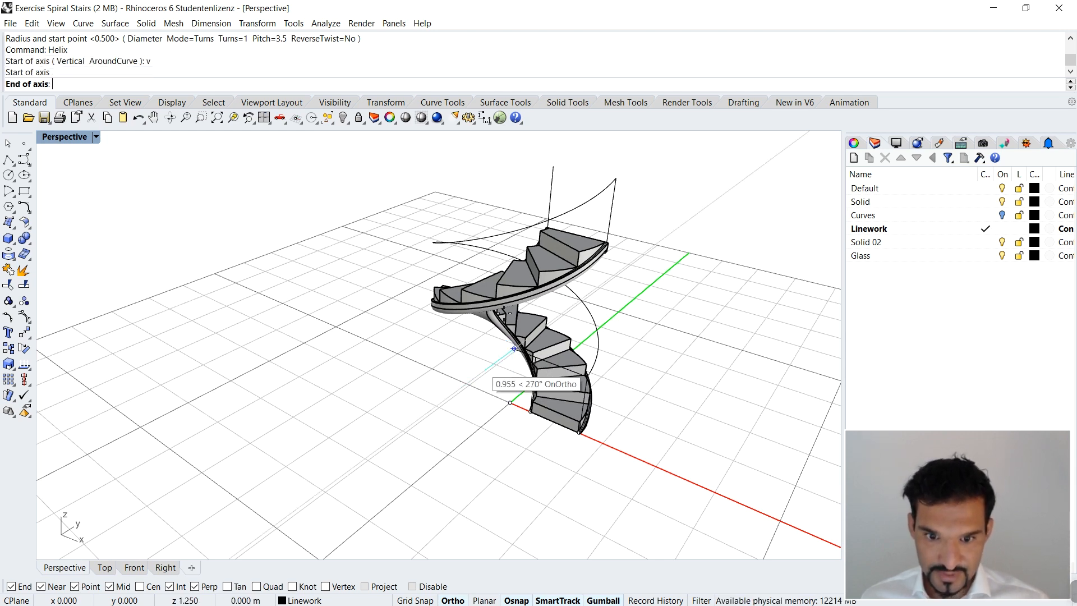
click(553, 167)
right_drag(520, 362, 595, 252)
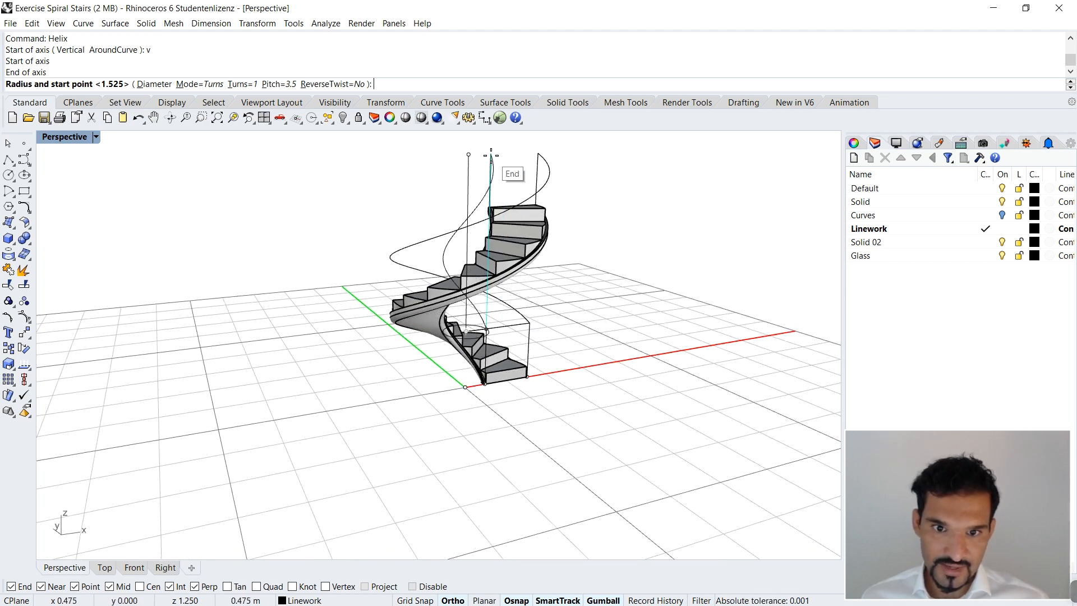
key(Escape)
Step: Delete the raised helper point and the horizontal helper line at the foot of the stair
right_drag(673, 372, 572, 379)
scroll(524, 315, up, 5)
right_drag(525, 315, 447, 349)
scroll(511, 352, up, 2)
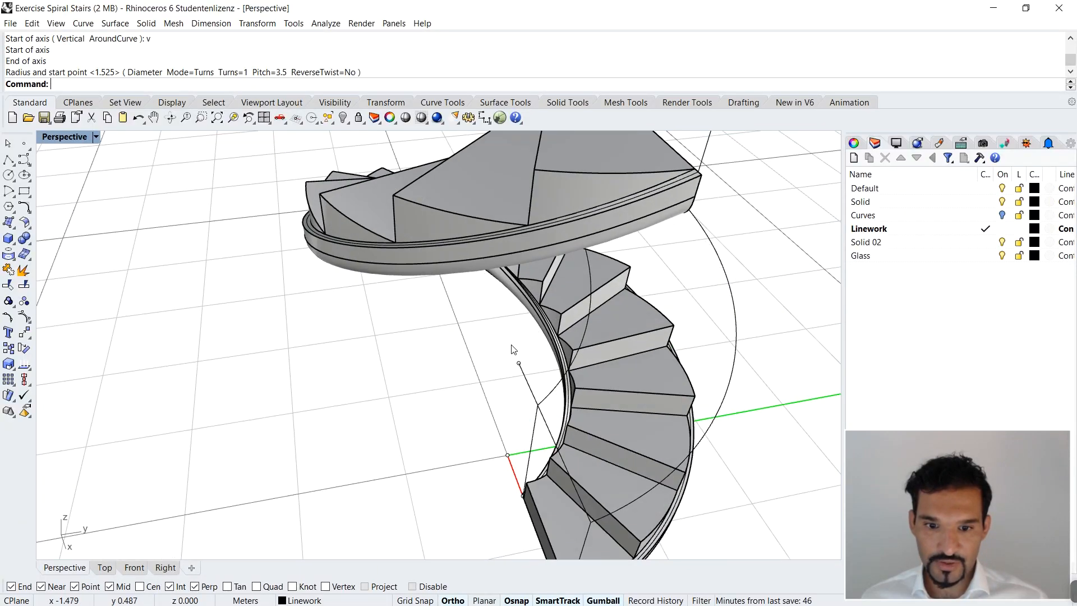
drag(463, 382, 464, 385)
key(Delete)
Step: Delete the inner and outer 1.25 m vertical lines at the foot of the stair
scroll(466, 385, down, 5)
right_drag(466, 385, 615, 333)
click(615, 336)
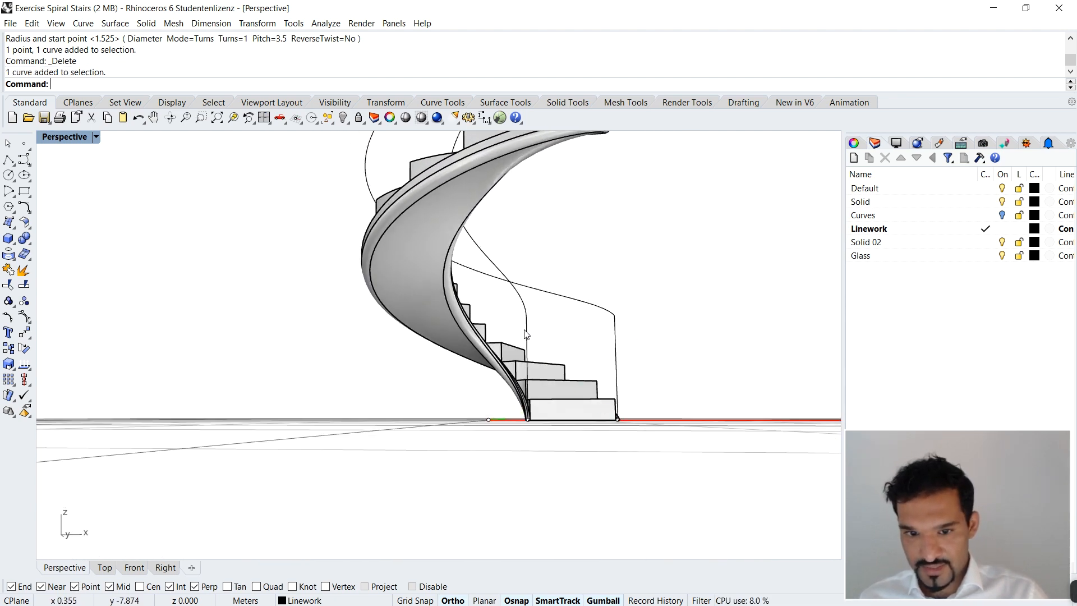
click(525, 331)
key(Delete)
click(615, 351)
key(Delete)
Step: Delete the 1 m vertical lines at the top of the stair
scroll(653, 406, down, 6)
scroll(623, 234, up, 4)
scroll(641, 210, up, 2)
drag(659, 208, 609, 216)
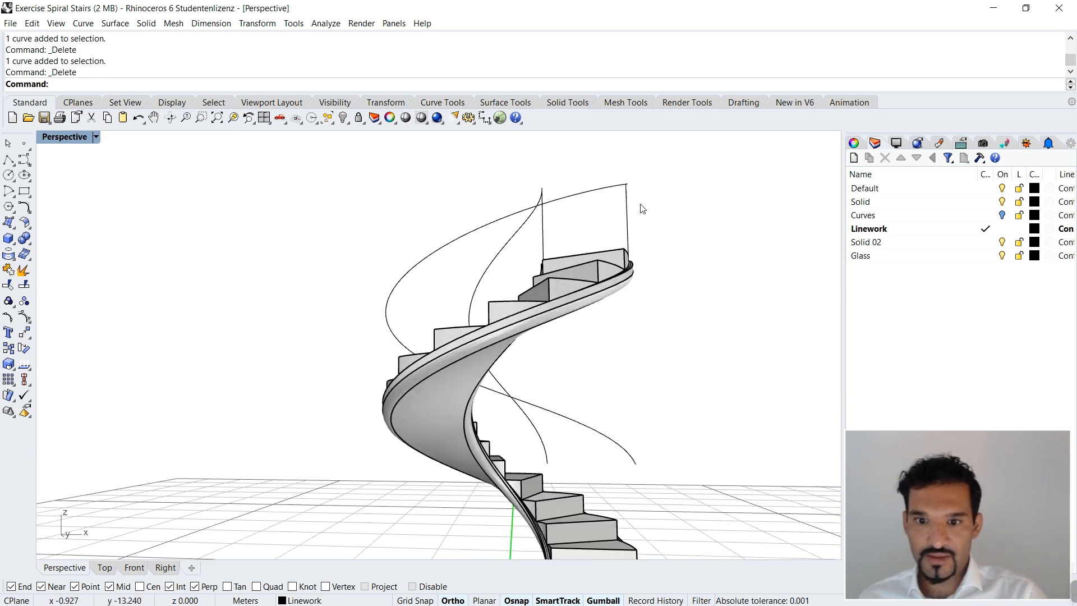
drag(540, 231, 533, 234)
key(Delete)
Step: Loft a surface between the outer railing helix and the helical curve along the slab's outer edge
scroll(568, 235, down, 5)
right_drag(651, 293, 575, 319)
scroll(601, 418, up, 5)
right_drag(603, 426, 657, 396)
click(616, 263)
scroll(651, 384, up, 10)
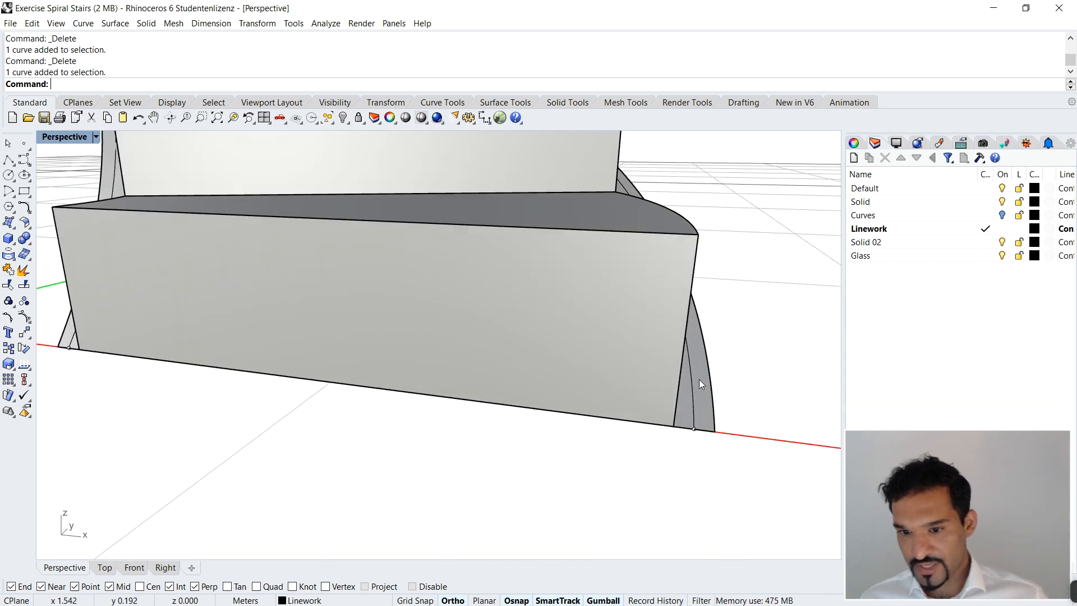
scroll(695, 382, down, 8)
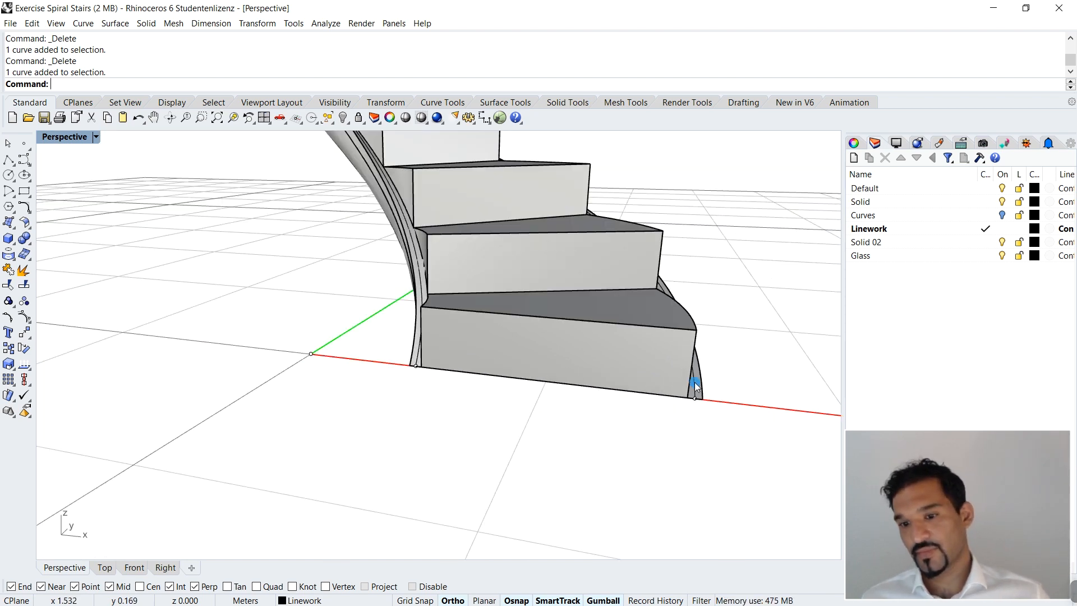
click(694, 384)
right_click(563, 485)
scroll(580, 435, down, 8)
mouse_move(584, 432)
right_down()
mouse_move(569, 425)
mouse_move(584, 433)
right_up()
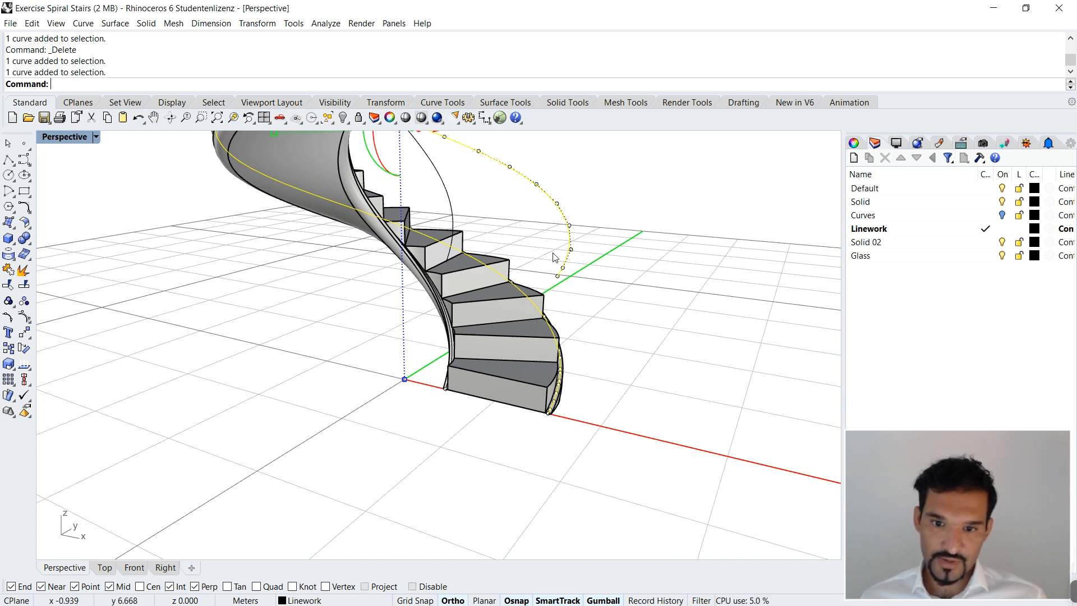
text(ft)
key(Return)
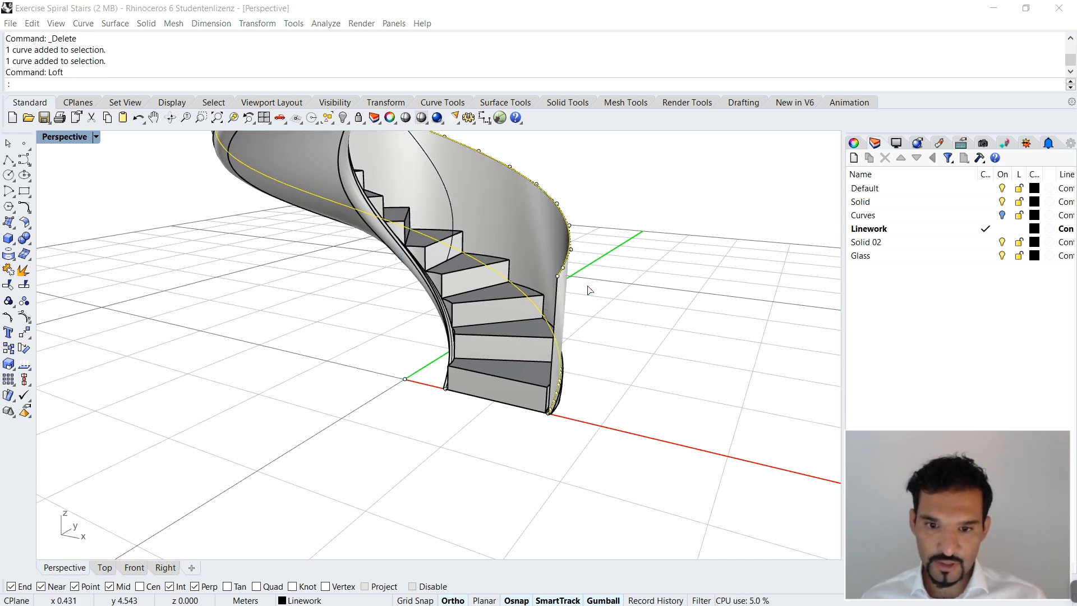
key(Return)
Step: Loft a surface between the inner railing helix and the helical curve along the slab's inner edge, keeping the Normal style
click(449, 193)
scroll(562, 345, up, 6)
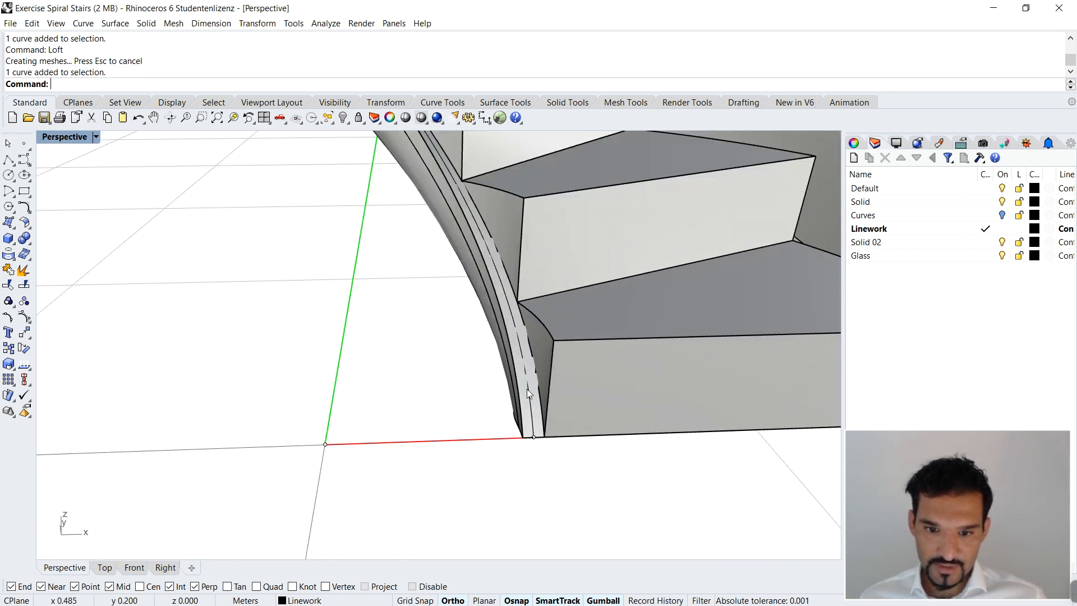
click(528, 389)
click(561, 423)
scroll(482, 415, down, 5)
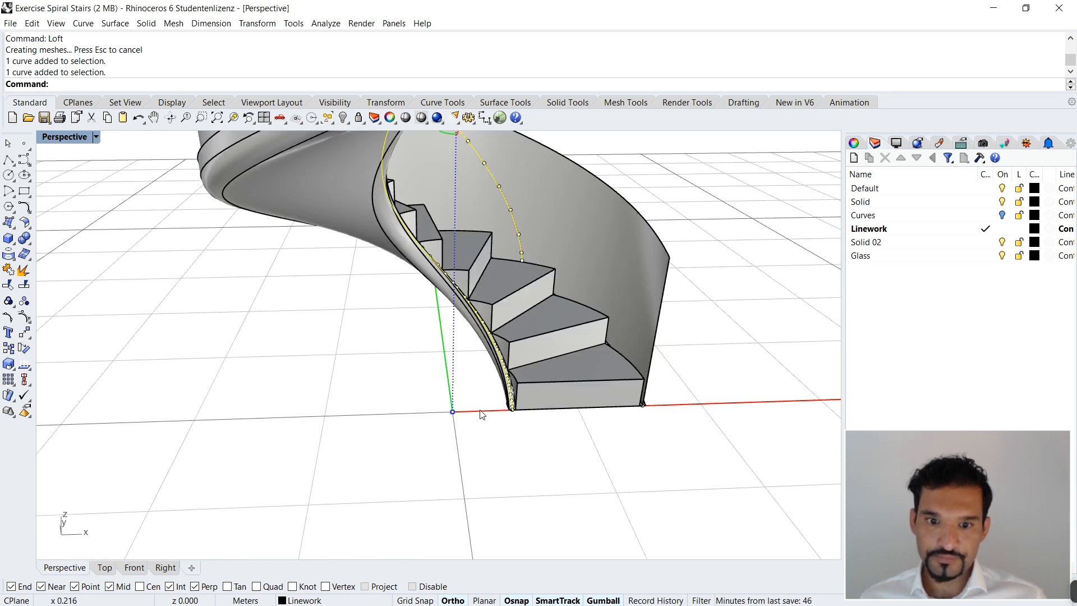
scroll(481, 416, down, 3)
text(oft)
key(Return)
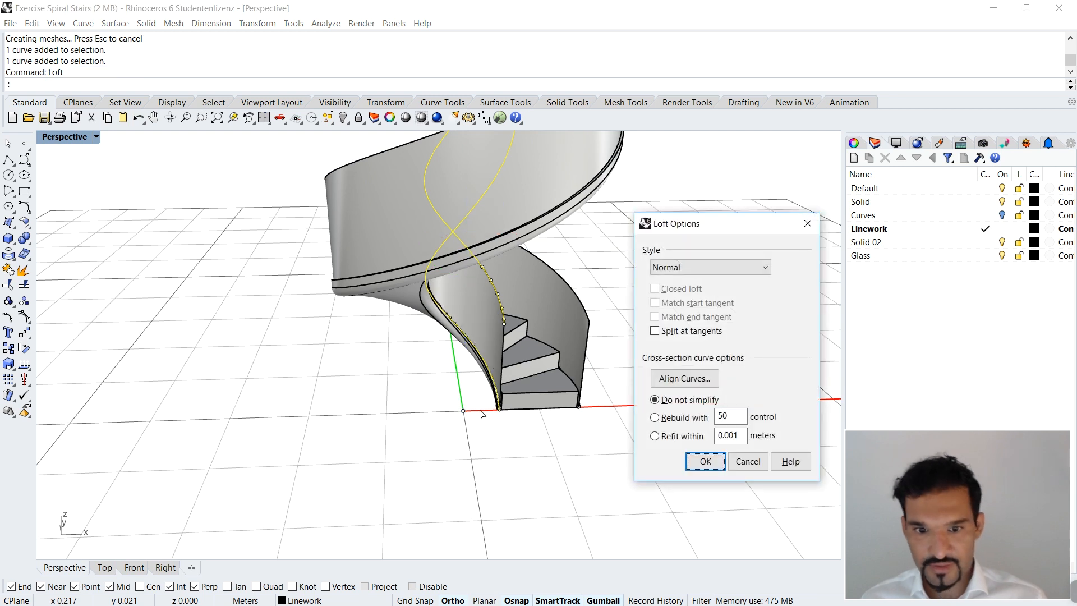
click(706, 461)
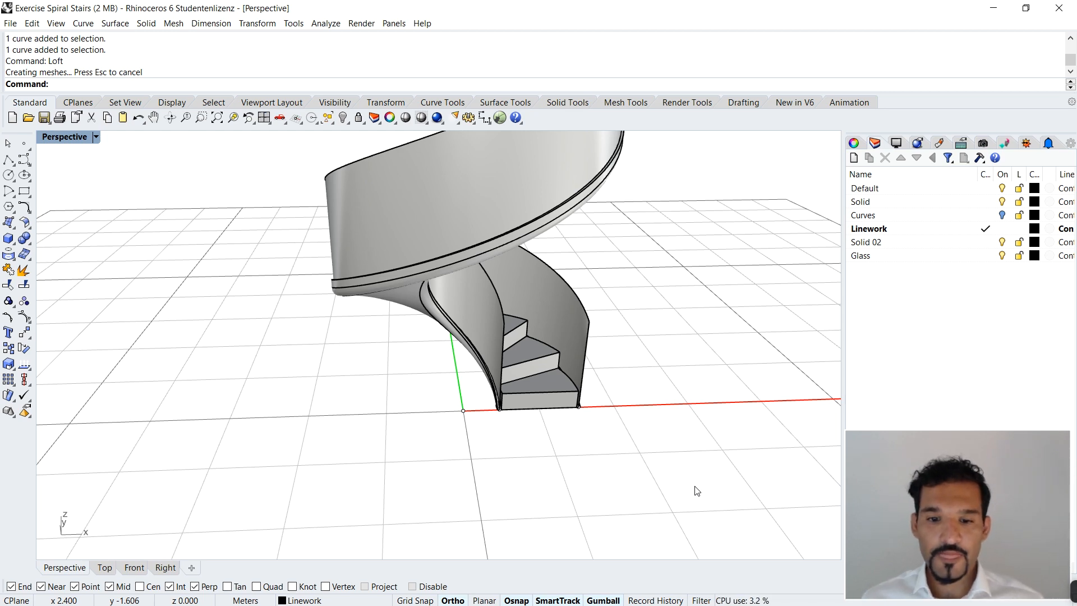
Step: Begin a solid surface offset of the outer railing with a distance of 0.025 m
scroll(646, 355, up, 5)
right_drag(465, 336, 494, 281)
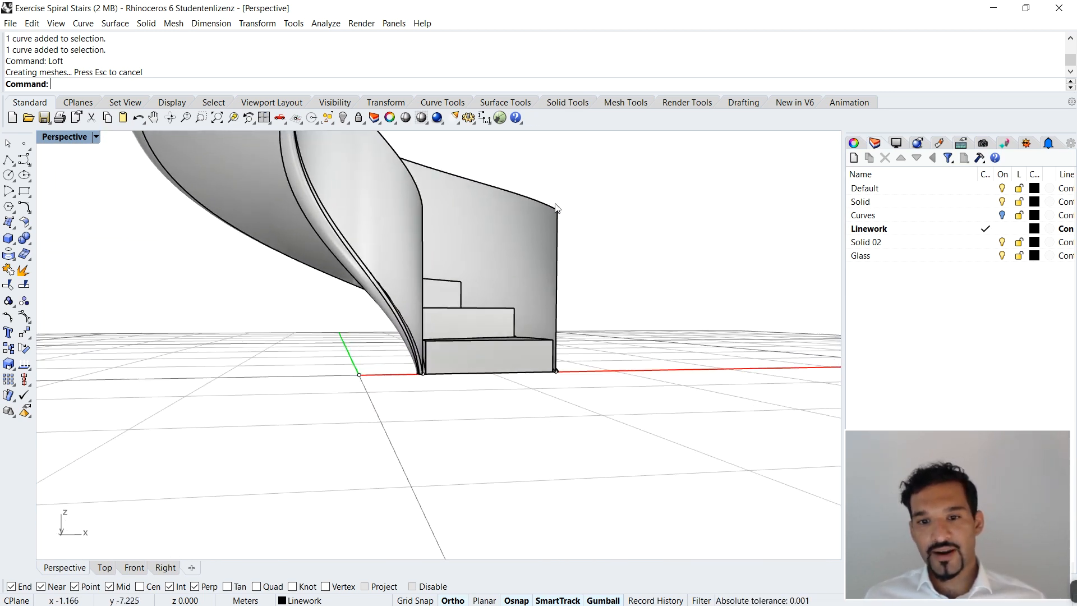
scroll(561, 226, up, 4)
scroll(560, 220, down, 6)
right_drag(561, 221, 516, 304)
scroll(525, 271, down, 5)
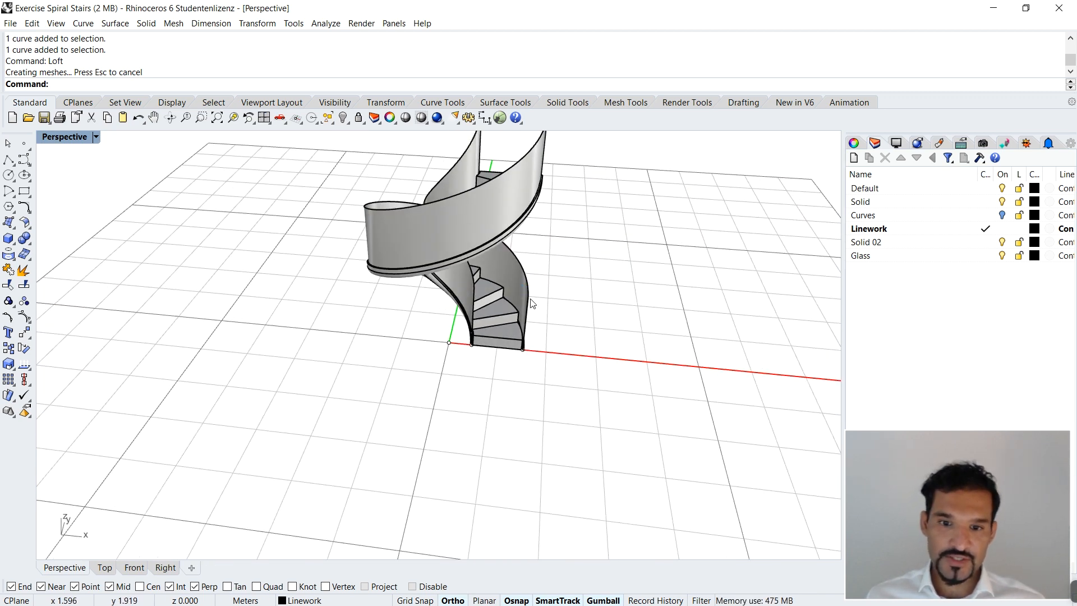
scroll(516, 304, up, 5)
click(419, 415)
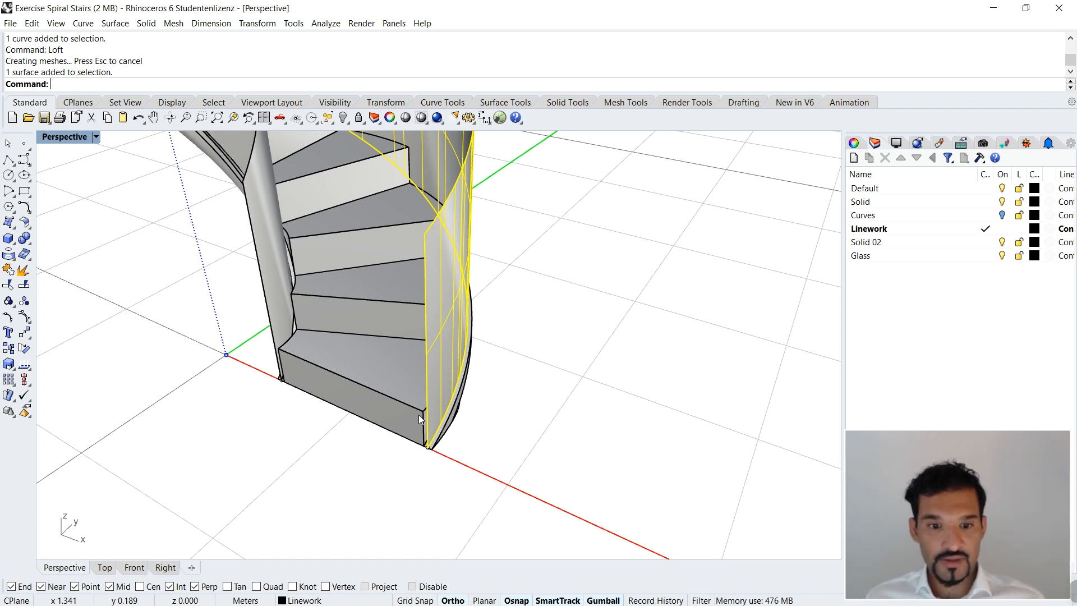
right_drag(406, 428, 534, 392)
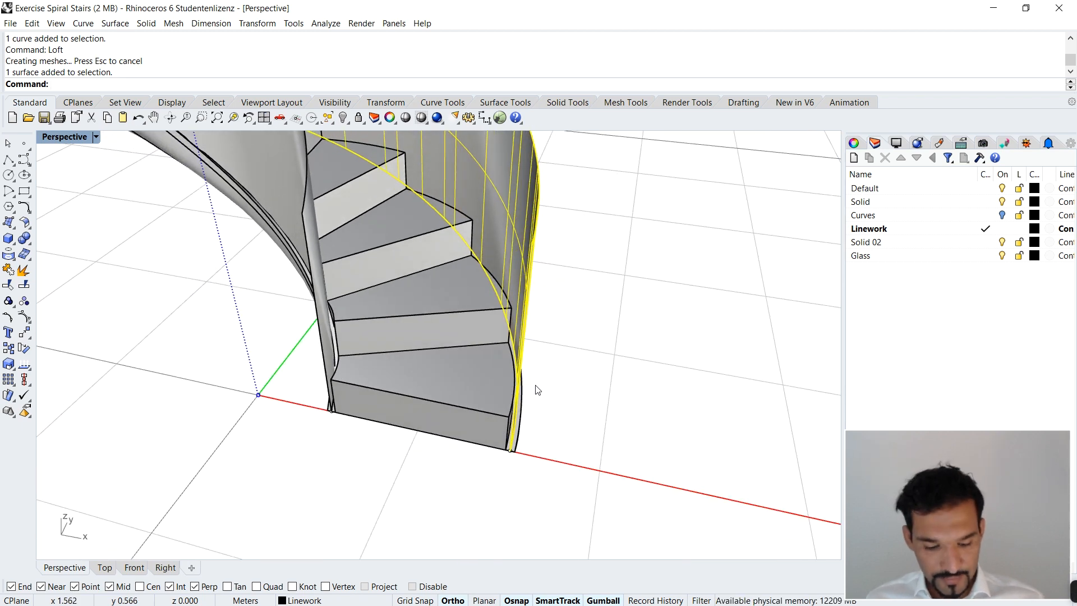
text(ExtractAnalysisMesh)
key(Escape)
text(Offs)
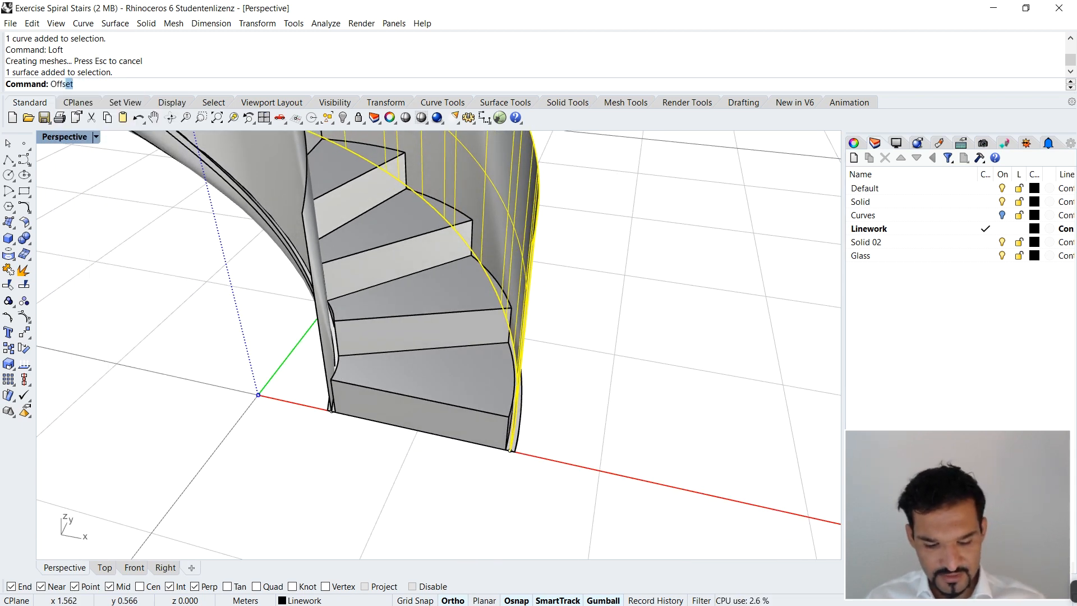
text(et)
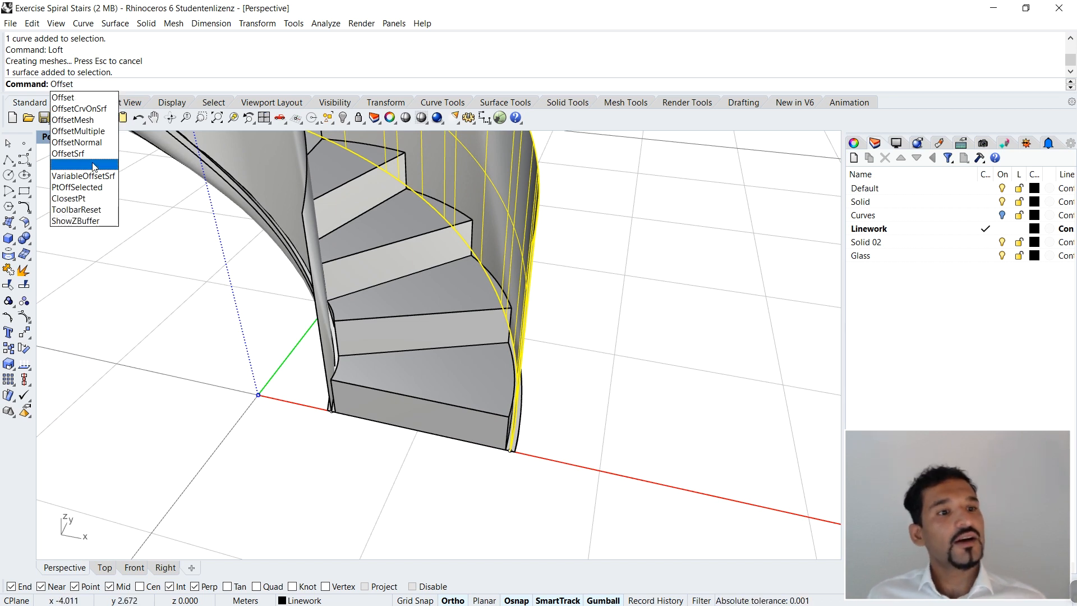
click(68, 153)
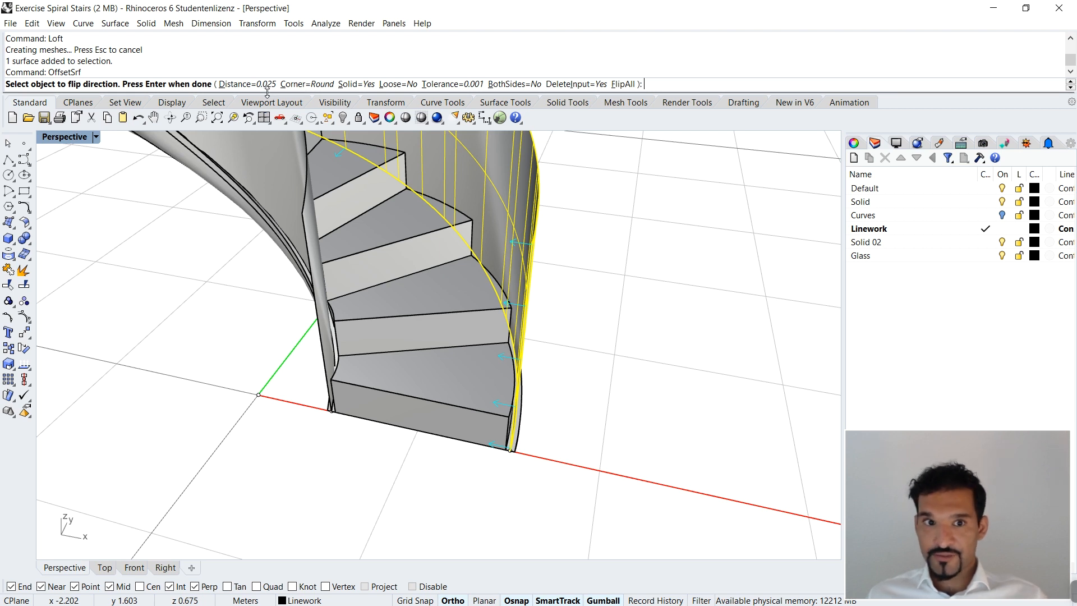
text(0.025)
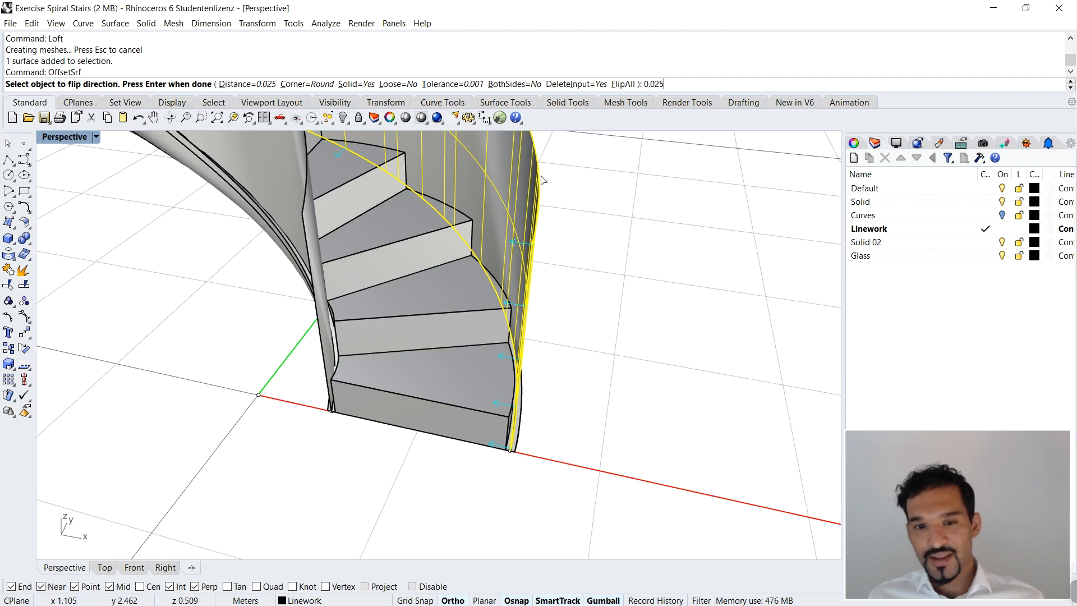
Step: Flip the offset direction to point outward from the stair and complete the outer railing's solid offset
right_drag(499, 288, 420, 313)
scroll(563, 342, down, 5)
click(413, 300)
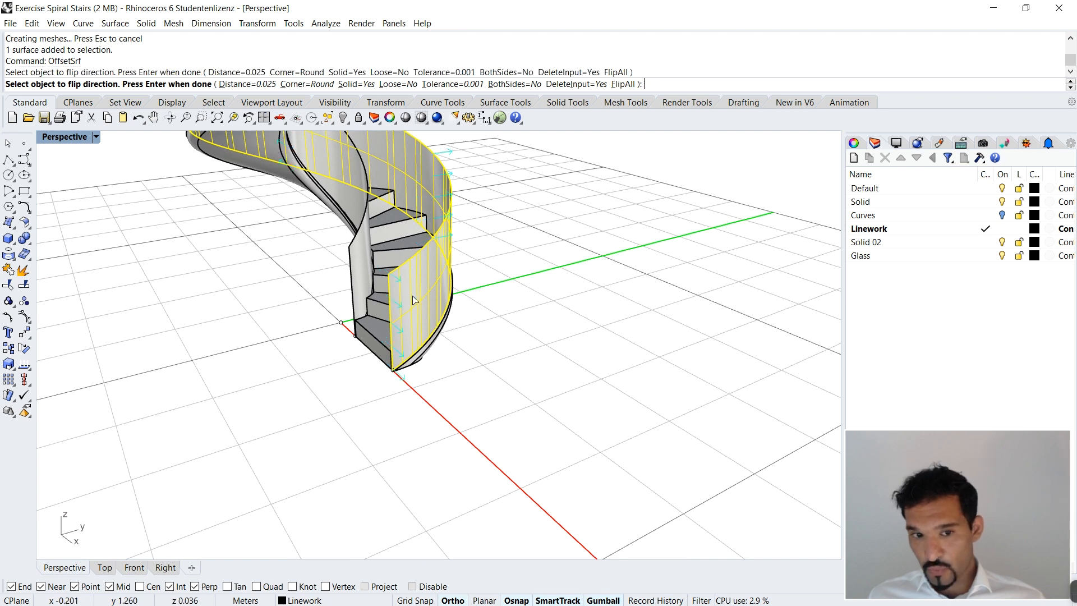
right_drag(427, 279, 488, 308)
click(445, 192)
click(446, 193)
click(443, 224)
click(443, 225)
right_drag(443, 222, 435, 195)
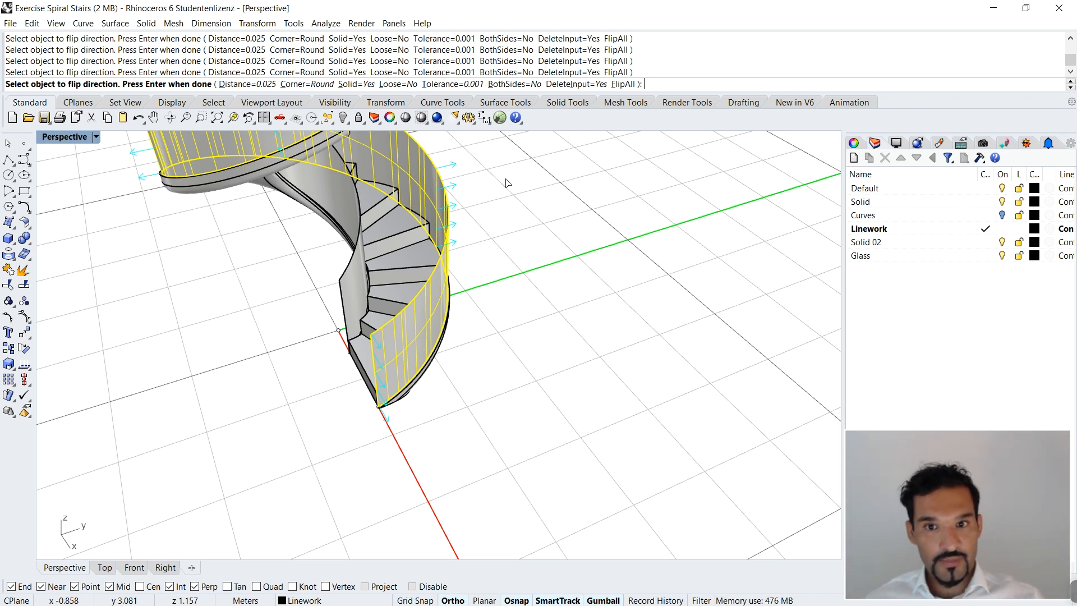
key(Return)
Step: Examine how the thickened outer railing meets the slab edge and first step at the foot of the stair
scroll(432, 376, up, 6)
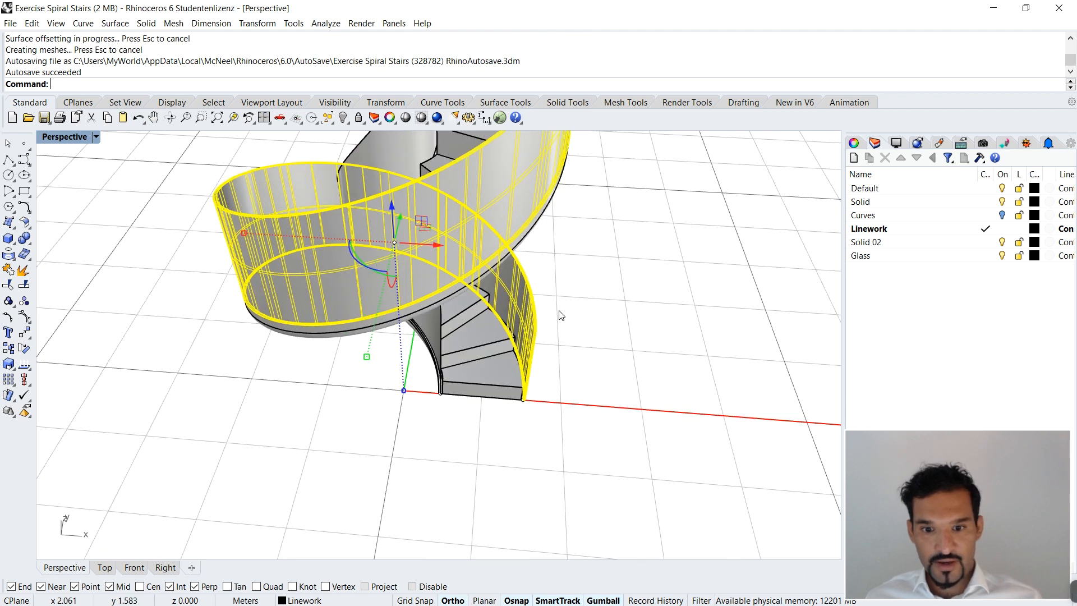
scroll(445, 372, down, 5)
scroll(533, 348, up, 8)
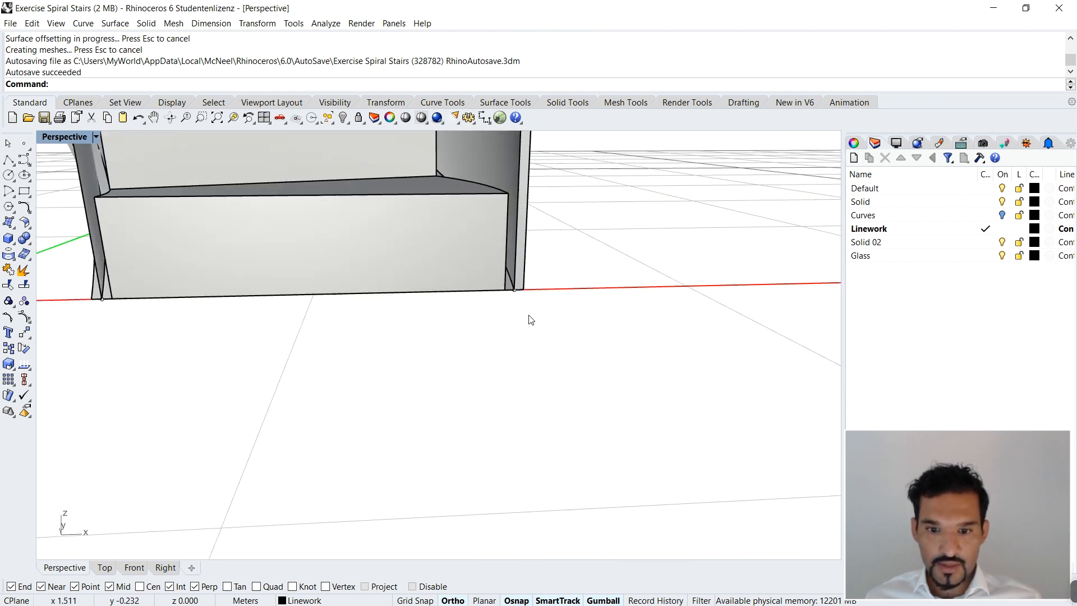
right_drag(520, 261, 423, 279)
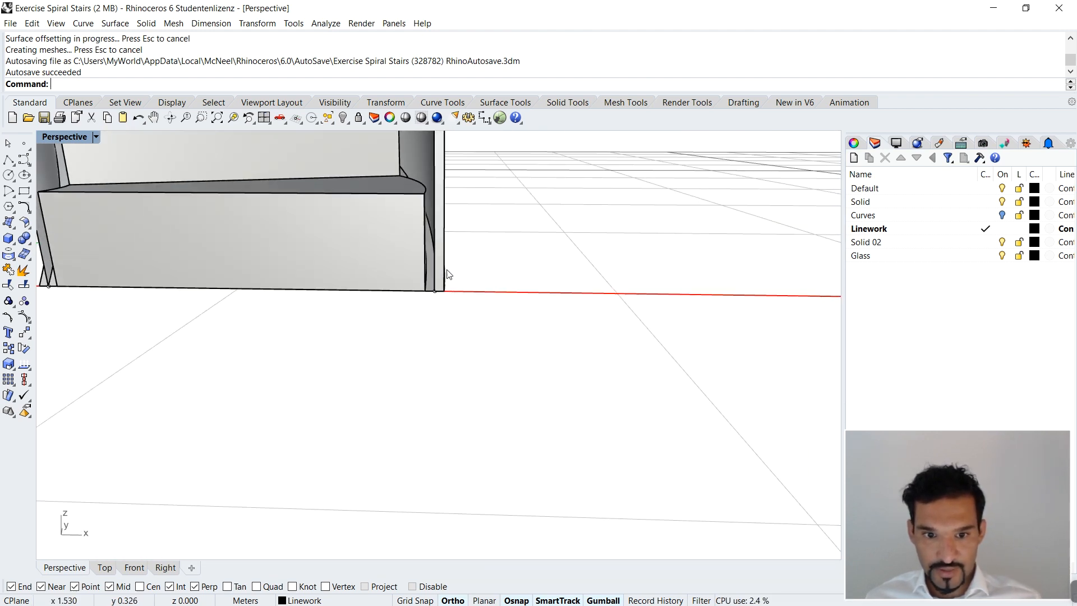
scroll(448, 273, down, 4)
scroll(451, 295, up, 6)
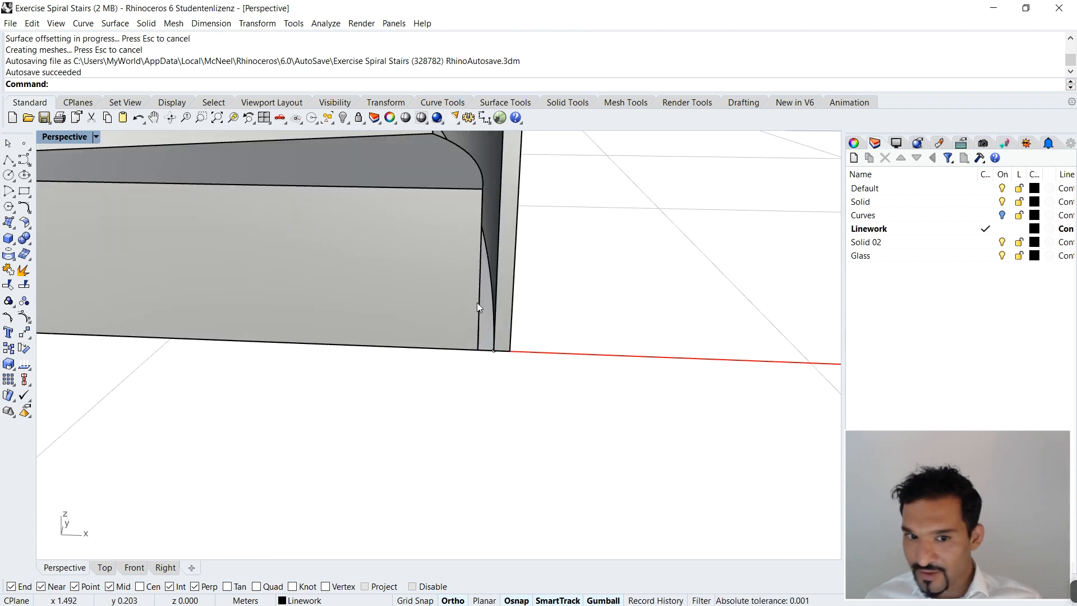
scroll(480, 294, down, 4)
scroll(530, 308, up, 4)
scroll(530, 308, down, 3)
scroll(407, 331, down, 3)
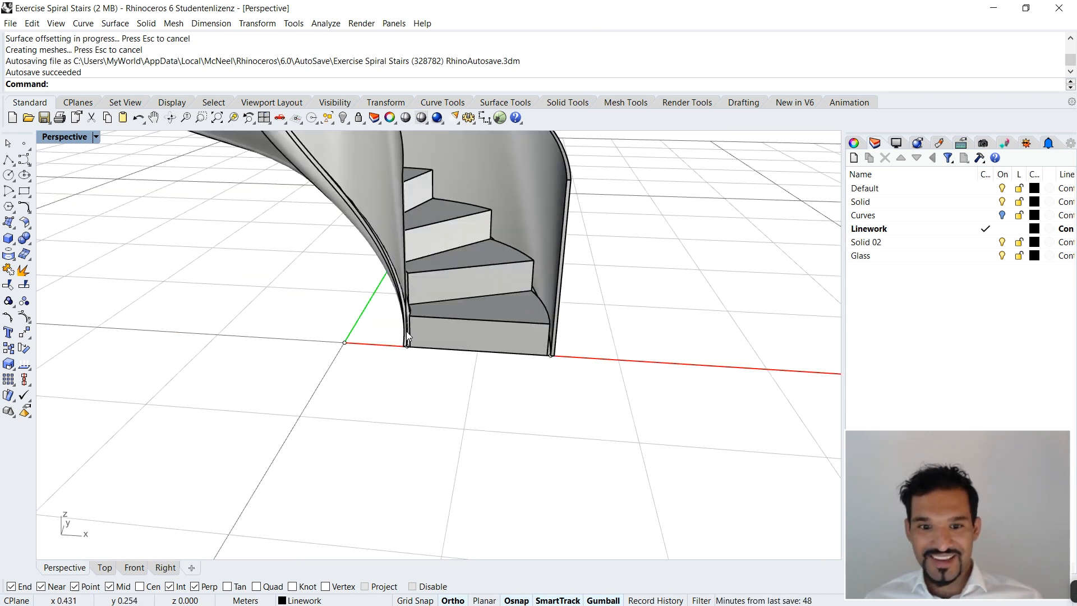
Step: Offset the inner railing surface 0.025 m as a solid, directed away from the steps toward the stair's centre
right_drag(417, 198, 392, 260)
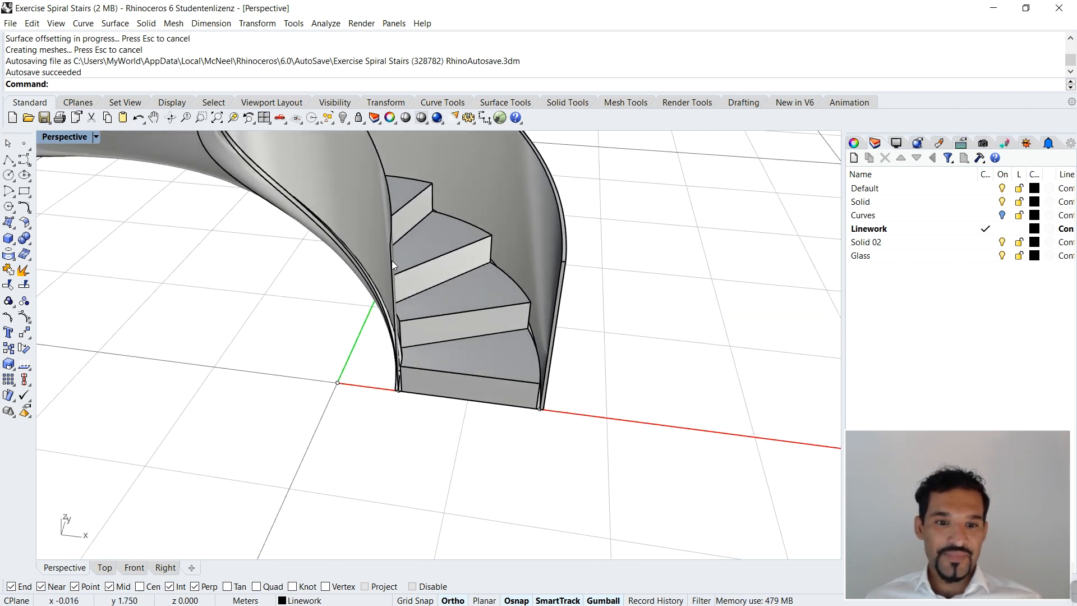
click(367, 212)
text(OffsetSrf)
key(Return)
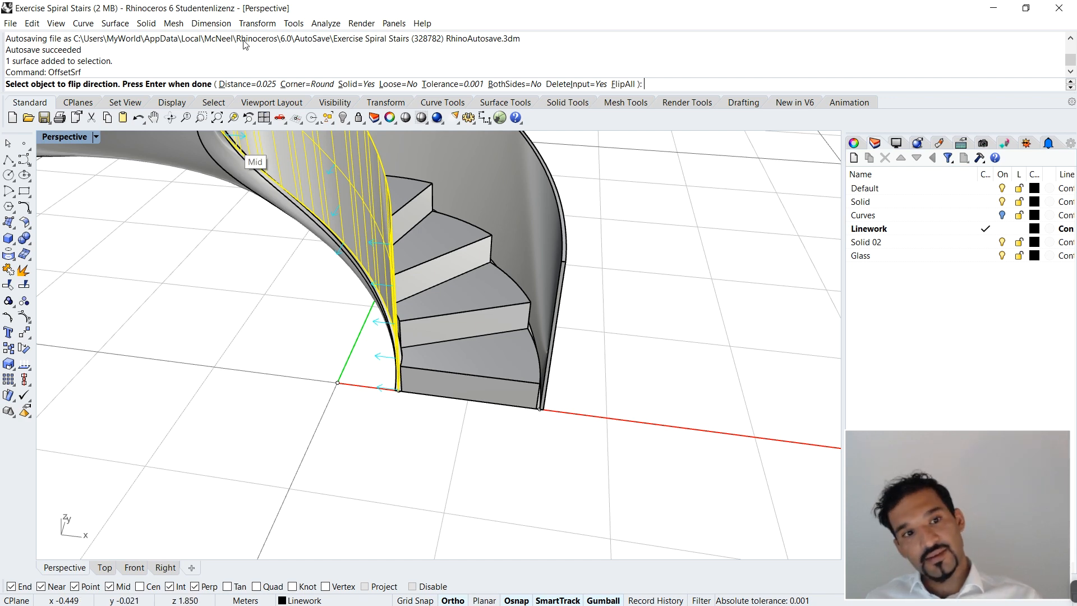
key(Return)
Step: Move the inner and outer railing solids to the Glass layer
right_drag(313, 445, 644, 165)
drag(690, 157, 537, 139)
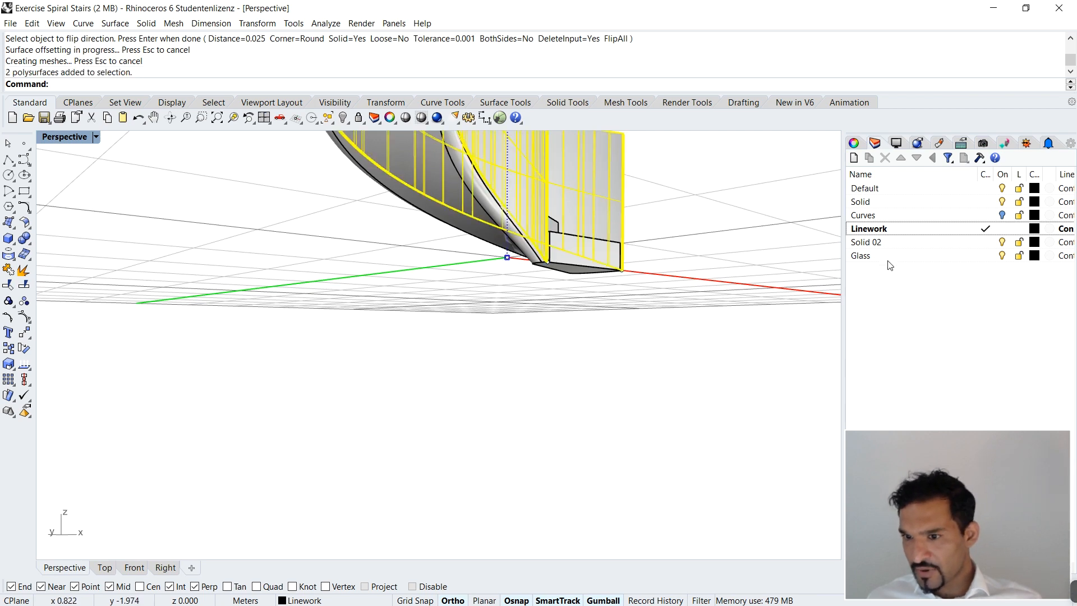
right_click(888, 258)
click(976, 473)
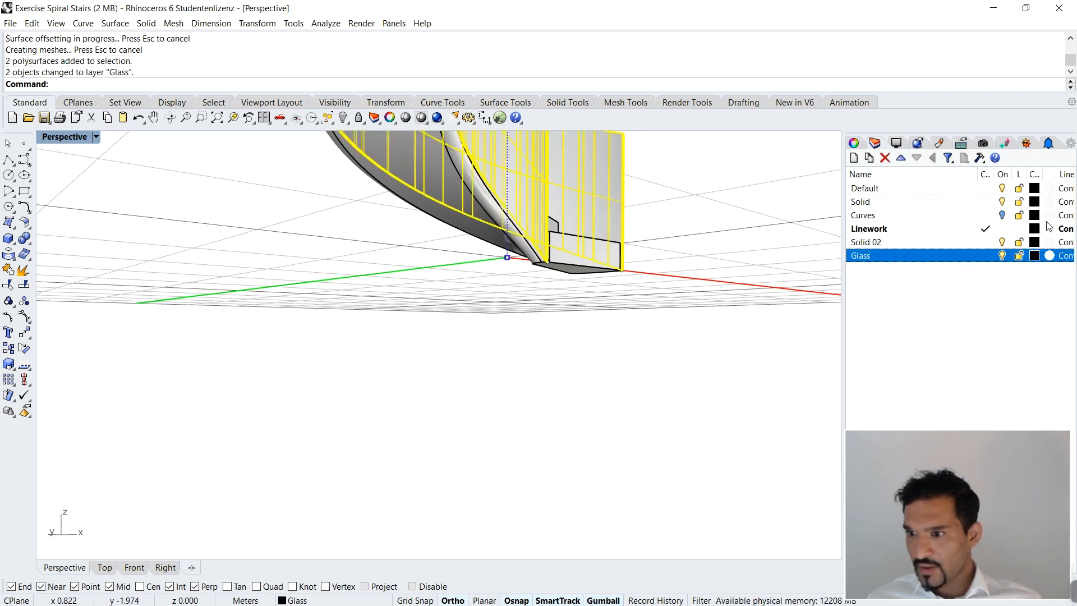
Step: Set the Glass layer's display color to Cyan
click(1035, 255)
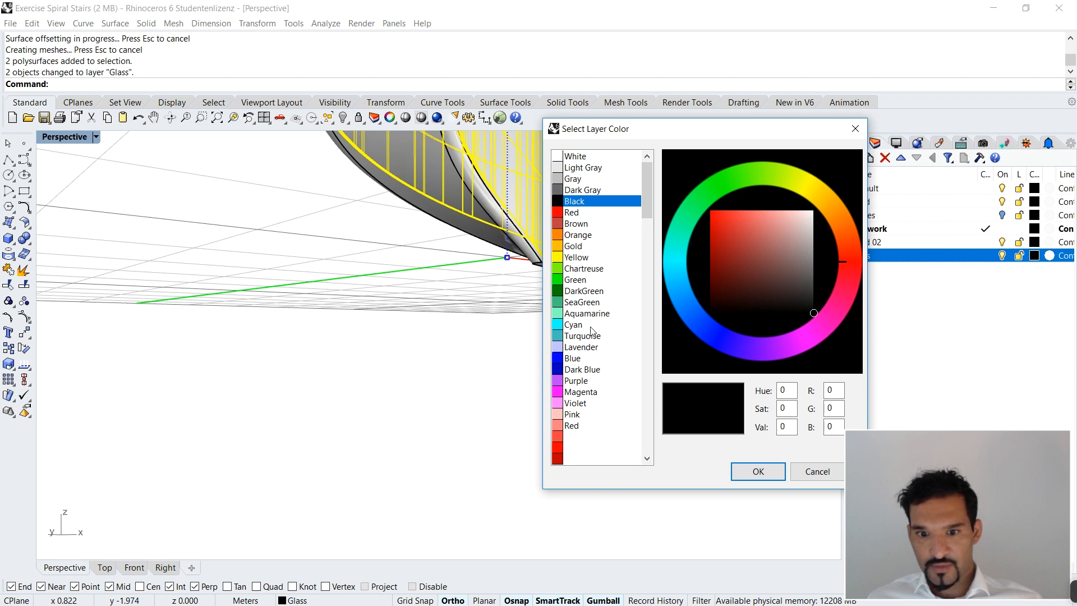
click(578, 325)
click(753, 470)
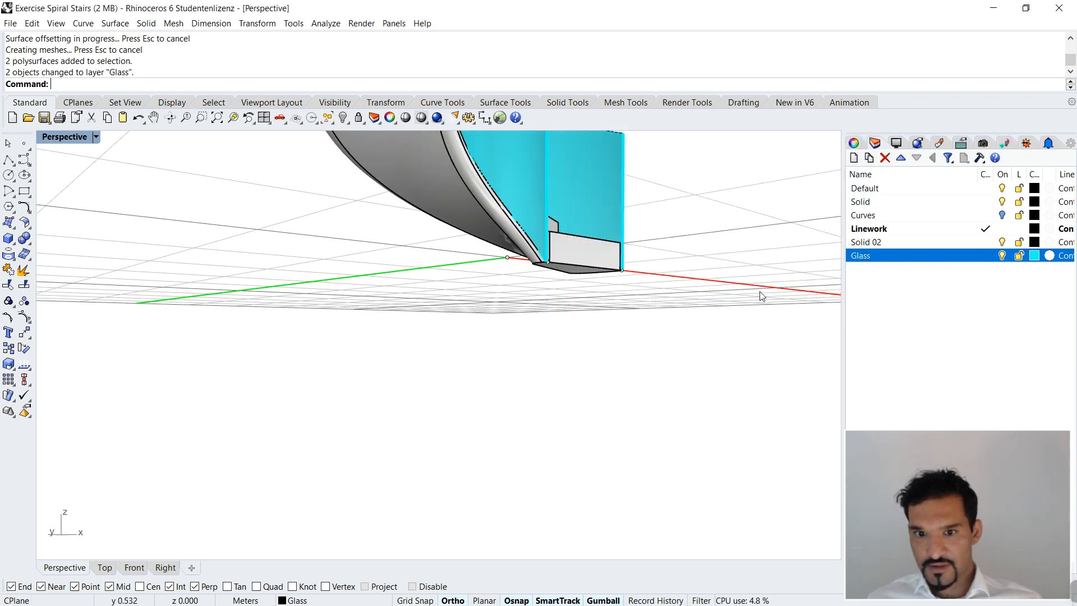
Step: Assign the Glass material to the Glass layer
scroll(759, 293, down, 3)
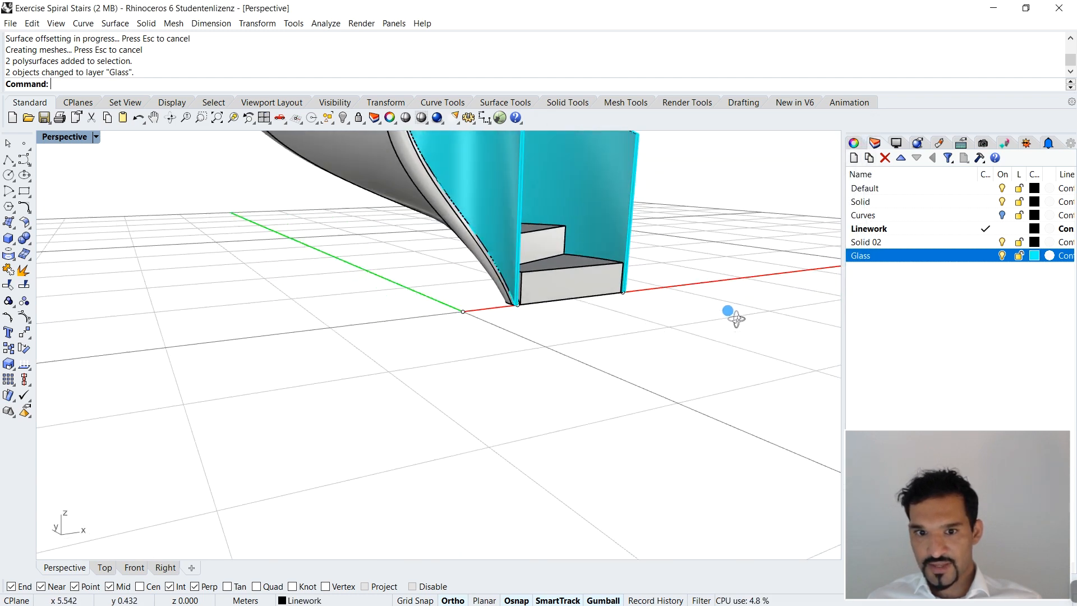
click(1050, 256)
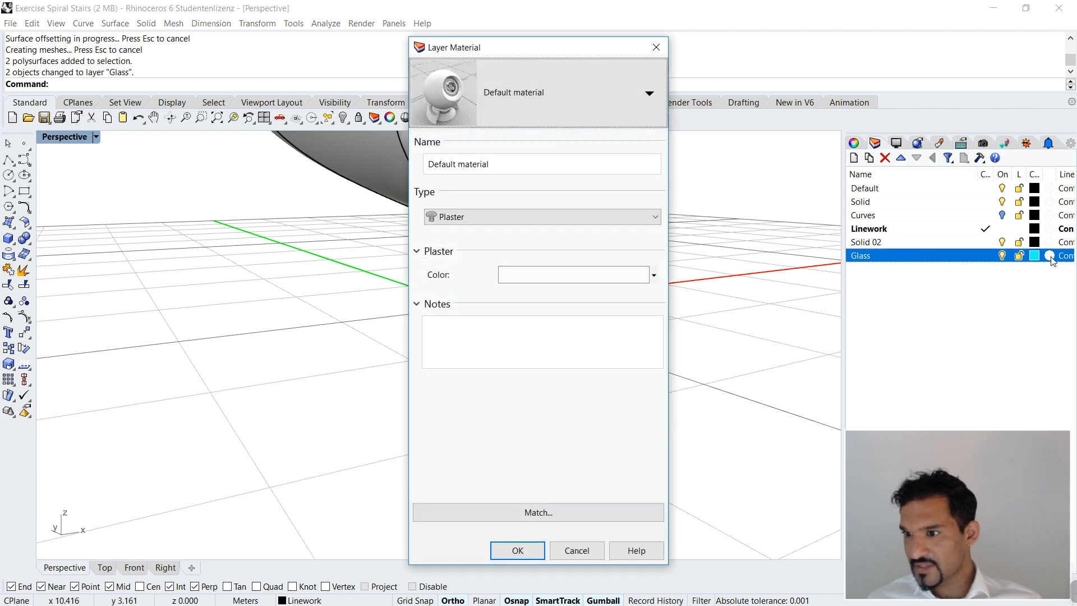
click(530, 100)
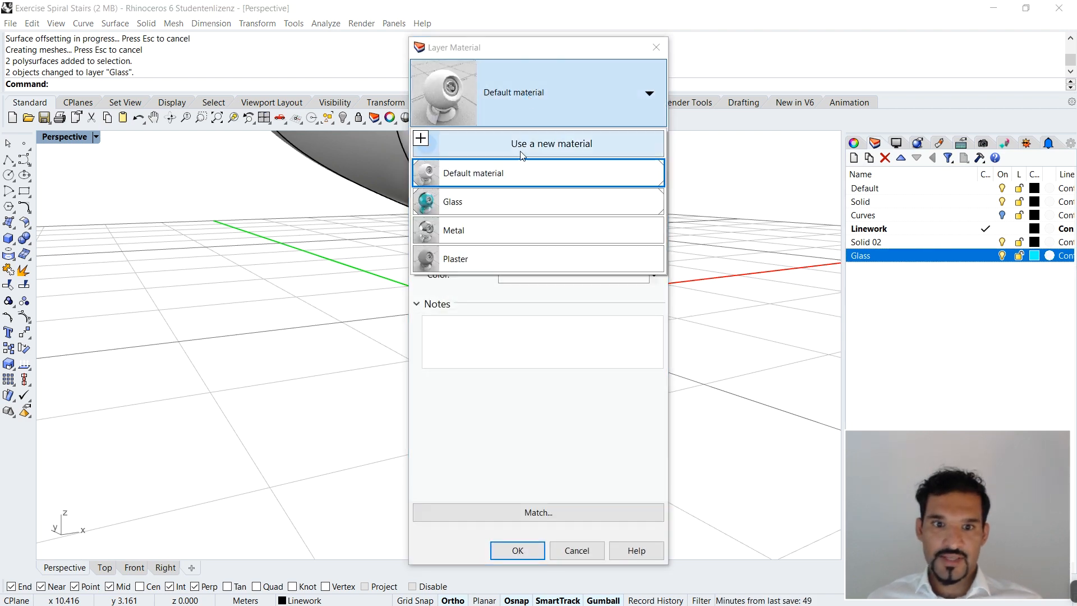
click(483, 203)
click(516, 550)
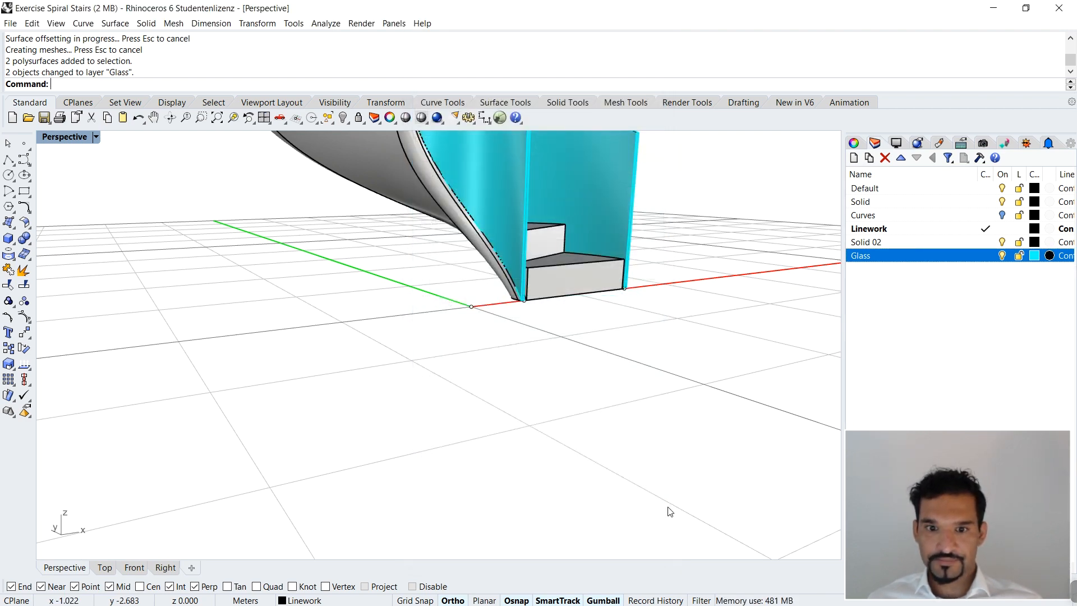
Step: Show the whole staircase in Rendered display mode to check the railings' glass material
scroll(642, 450, down, 5)
click(96, 137)
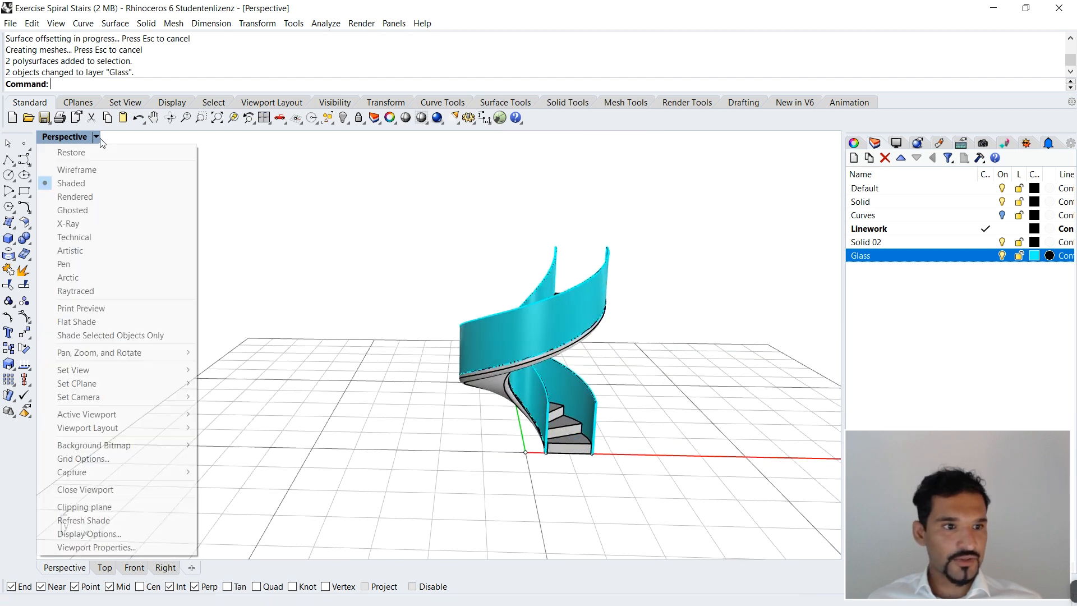
click(104, 196)
scroll(625, 389, up, 5)
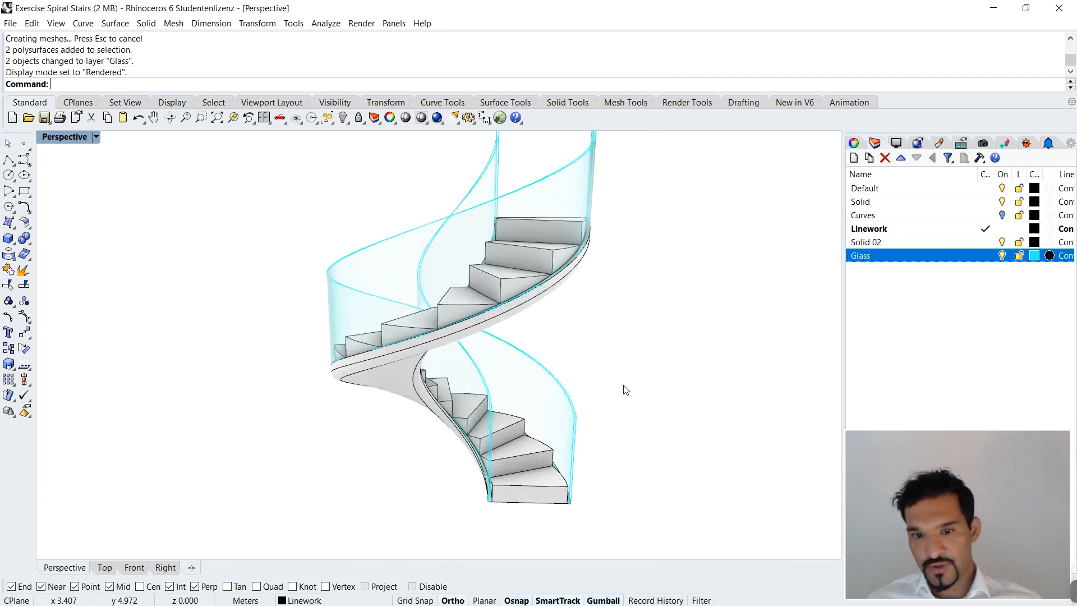
right_drag(476, 408, 435, 399)
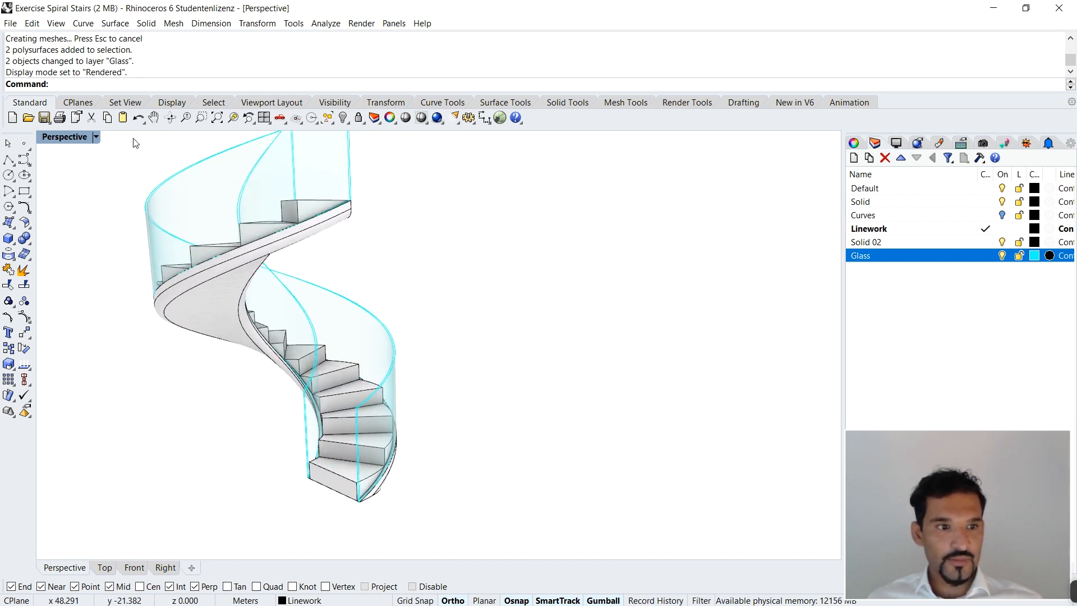
Step: Return the viewport to Shaded display mode and examine the outer railing's upper edge at the foot of the stair
click(96, 137)
click(102, 186)
scroll(485, 386, down, 4)
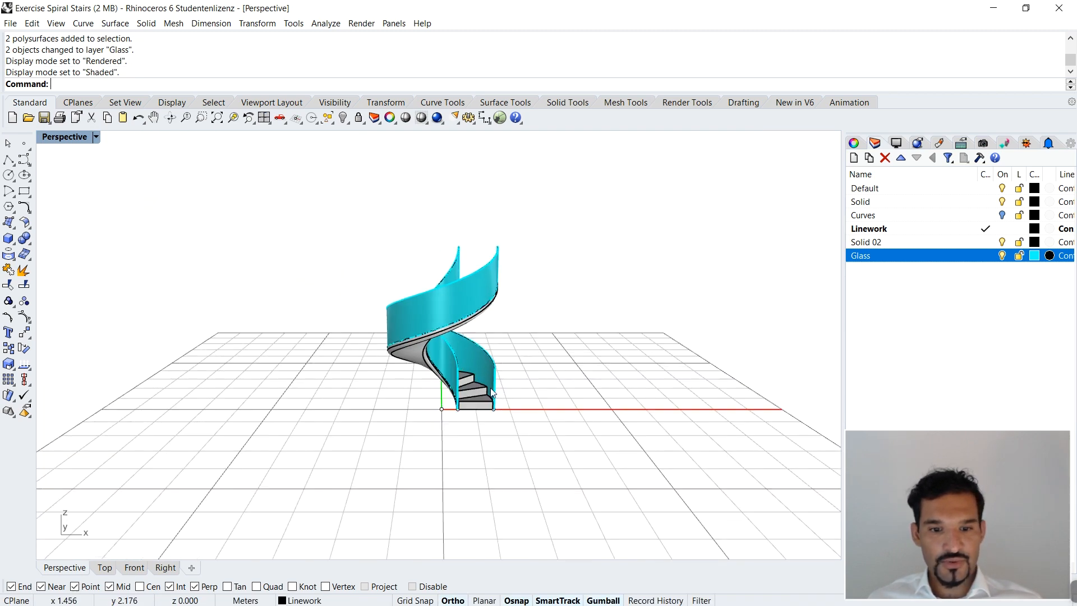
scroll(410, 331, up, 6)
scroll(506, 335, down, 2)
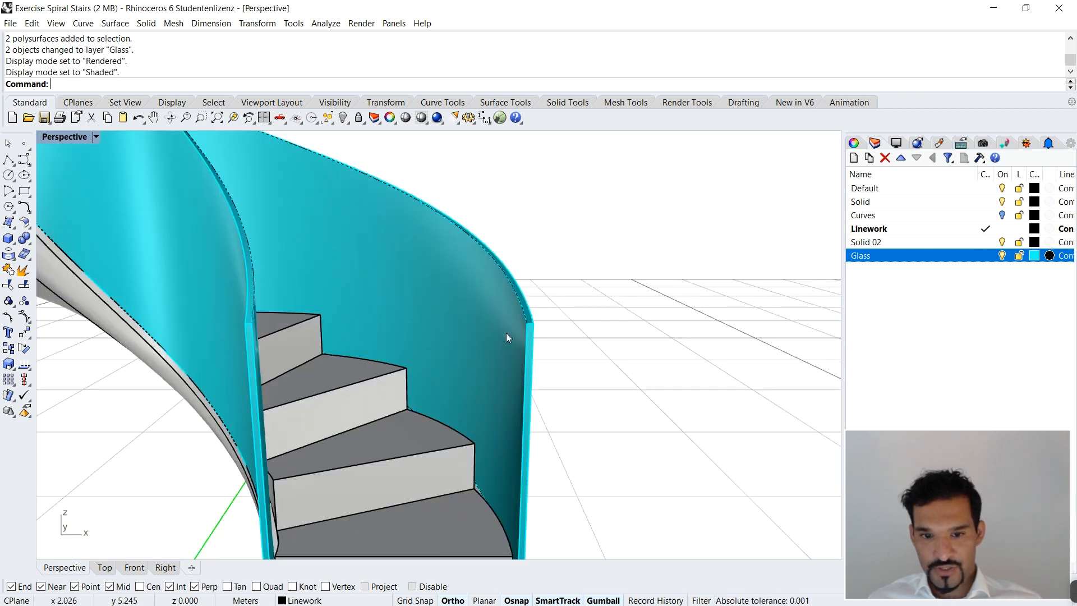
scroll(553, 319, up, 2)
scroll(539, 311, up, 2)
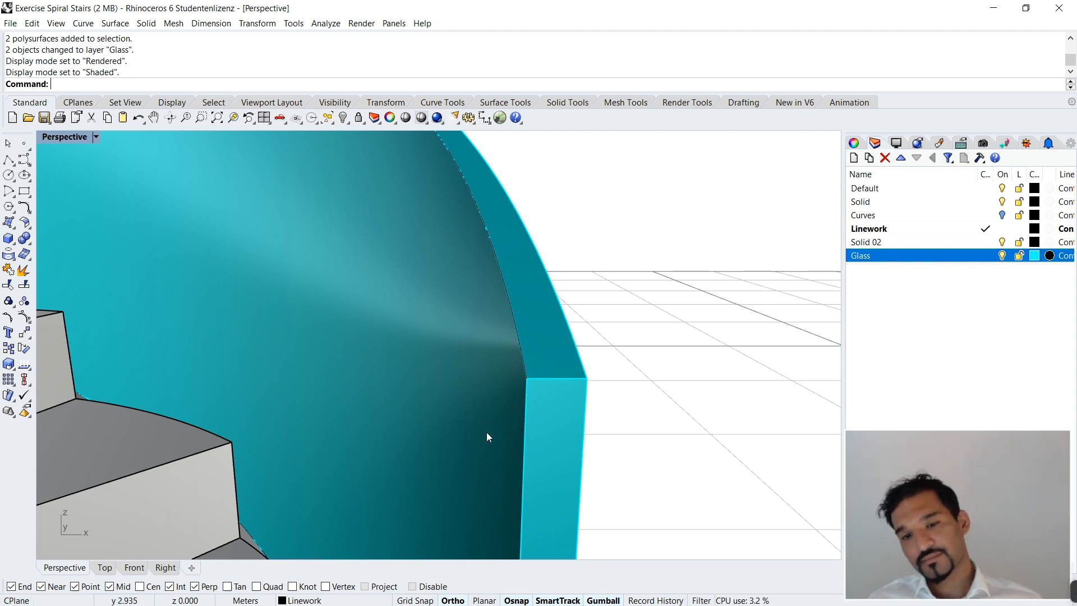
Step: Measure the outer railing's glass thickness across its upper end edge at the foot of the stair
scroll(519, 339, down, 10)
scroll(521, 326, up, 3)
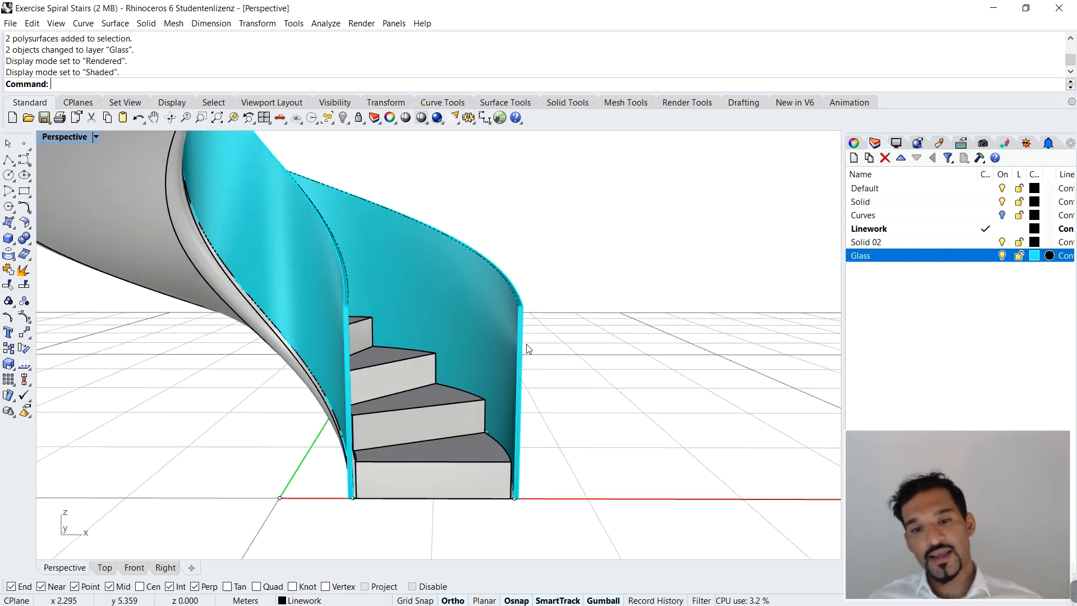
scroll(526, 344, up, 3)
scroll(516, 337, down, 8)
scroll(511, 335, up, 3)
scroll(511, 335, up, 4)
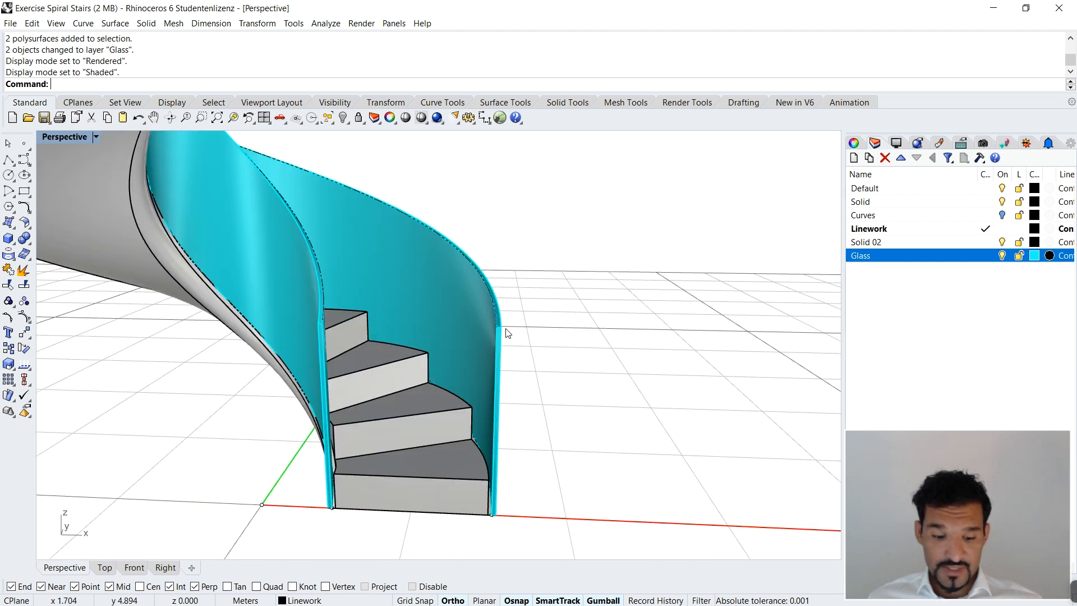
text(d)
key(Return)
scroll(494, 331, up, 4)
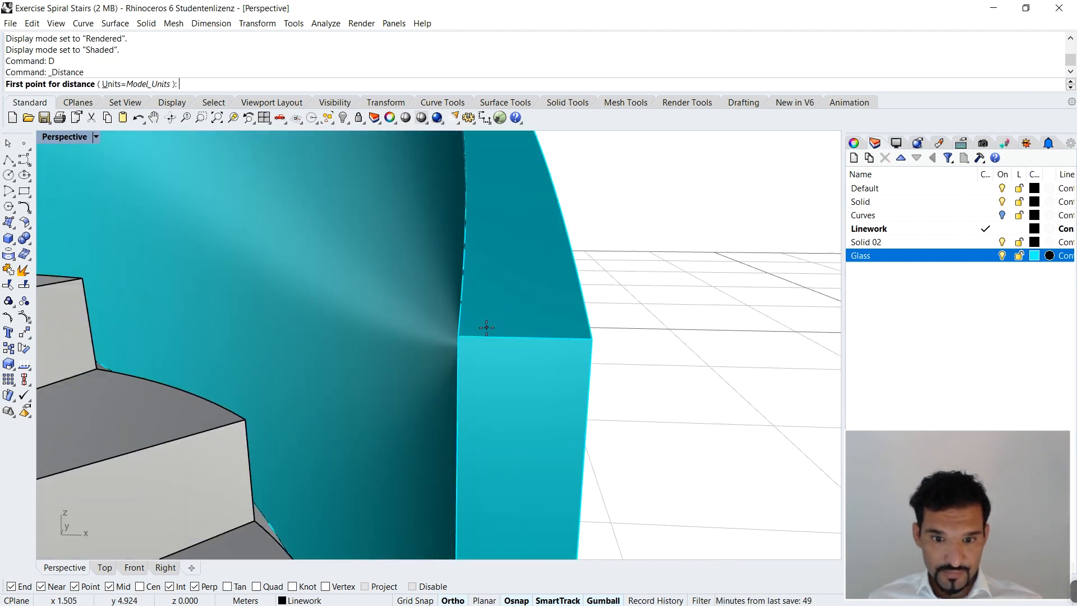
click(459, 336)
click(591, 338)
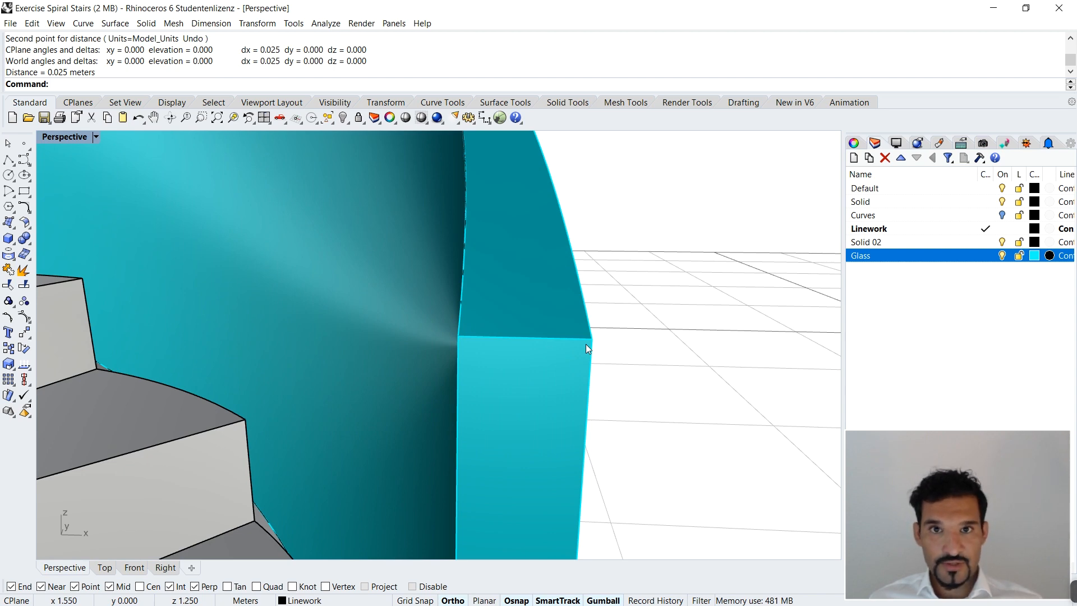
scroll(588, 342, down, 10)
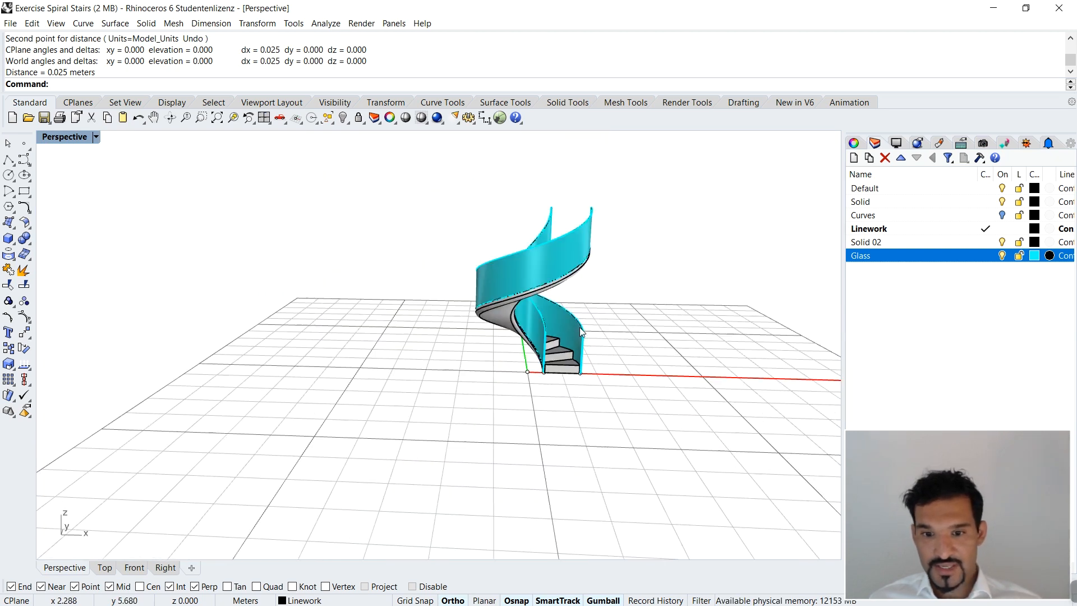
scroll(601, 416, up, 5)
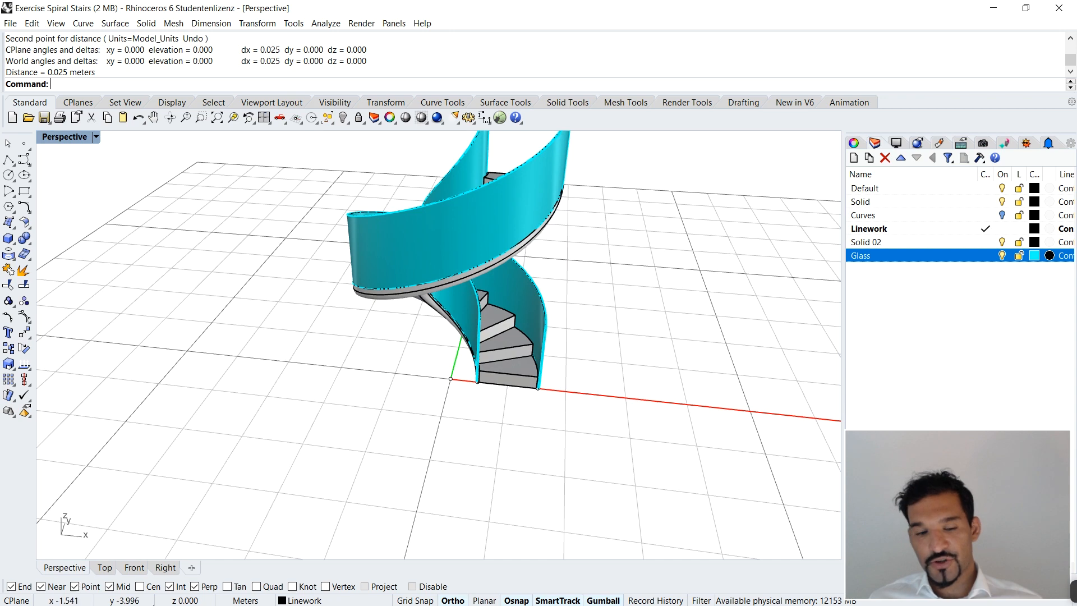
Step: Show the empty area beside the staircase in the Top view and turn on Project object snapping
click(106, 568)
scroll(438, 348, up, 8)
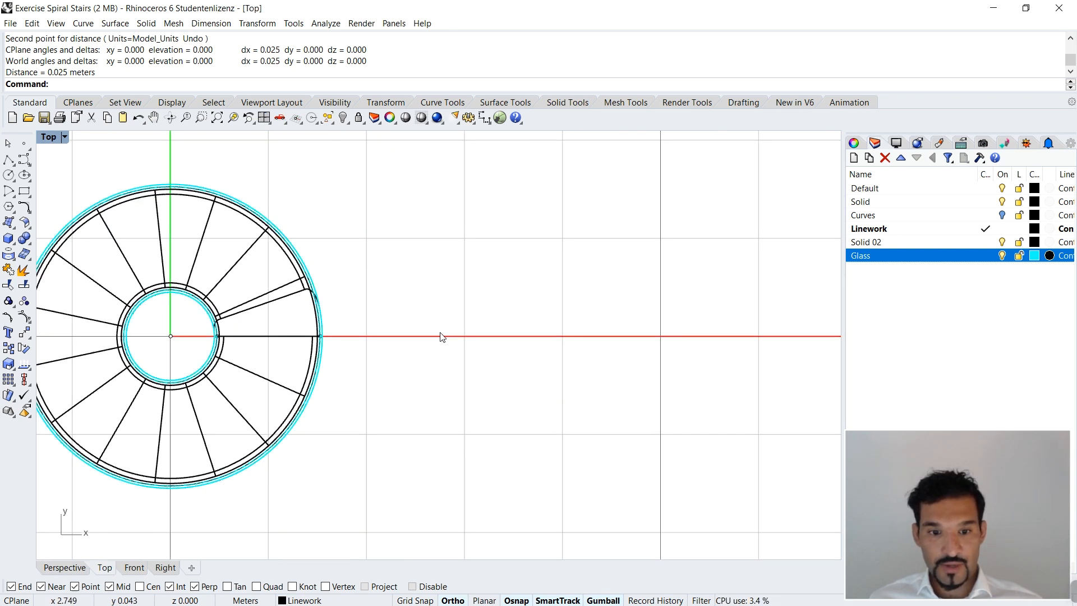
scroll(387, 393, up, 4)
scroll(507, 305, down, 6)
right_drag(631, 366, 352, 353)
right_drag(511, 338, 418, 331)
right_drag(292, 315, 284, 314)
scroll(449, 311, down, 1)
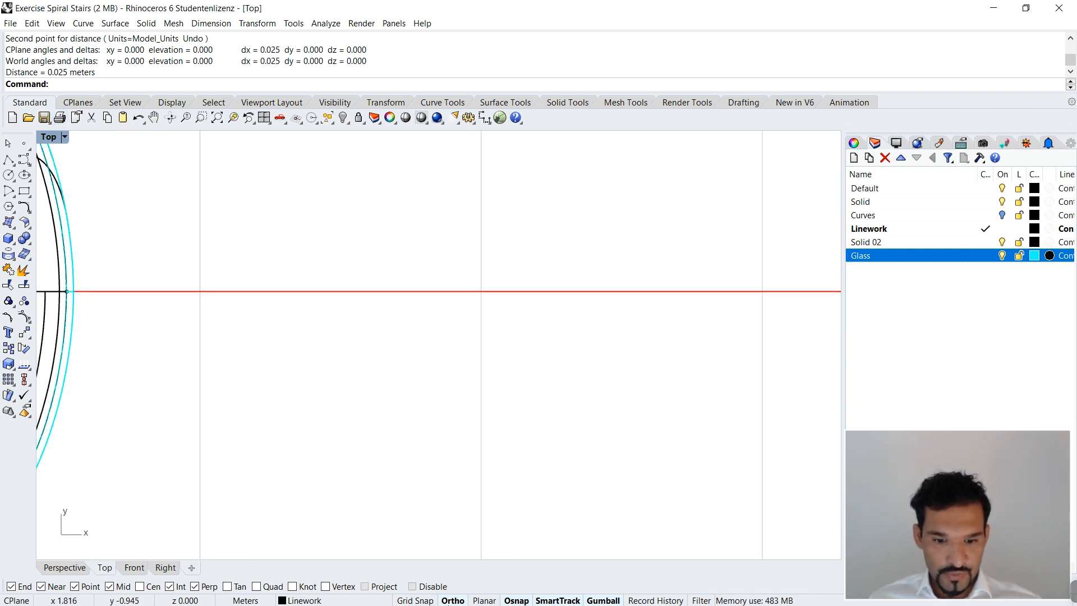
click(379, 590)
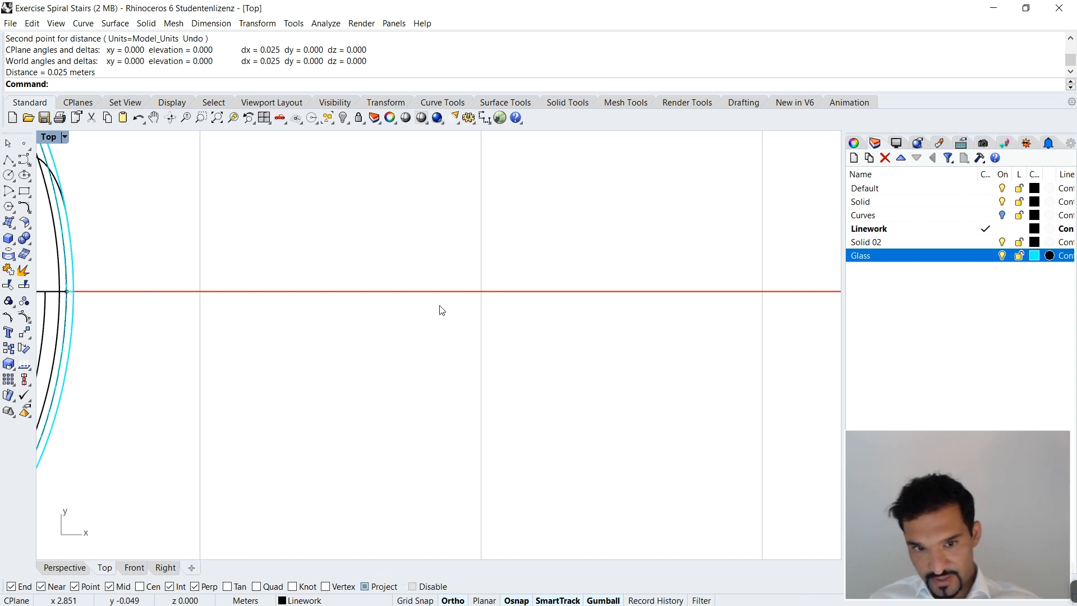
scroll(440, 306, down, 2)
scroll(432, 299, up, 2)
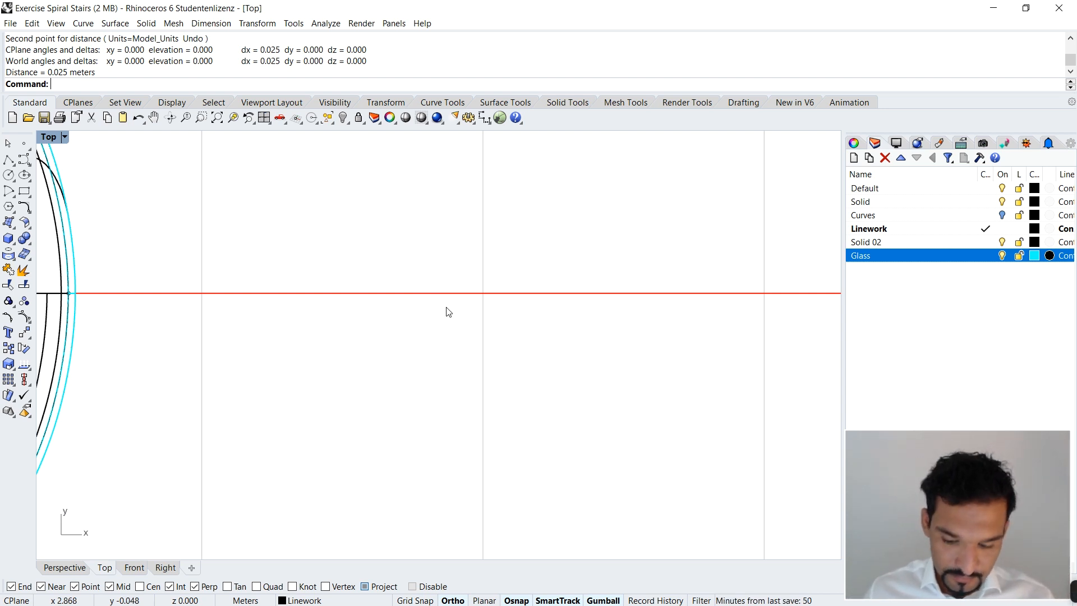
Step: Start a polyline beside the staircase in plan with a 0.01 m horizontal segment and a 0.02 m segment upward
key(Down)
key(Return)
click(333, 317)
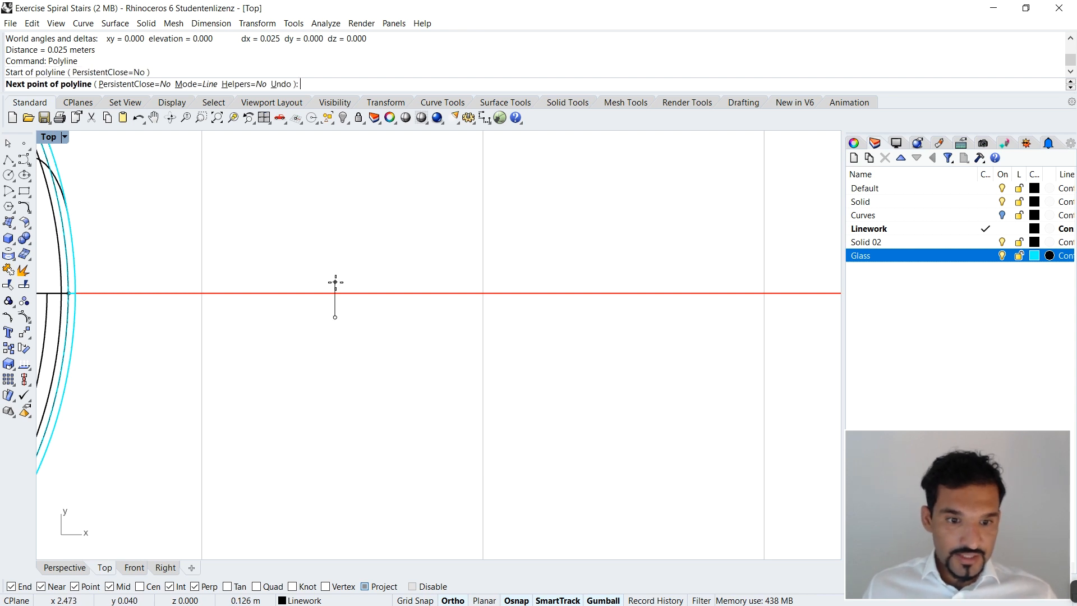
scroll(337, 315, up, 5)
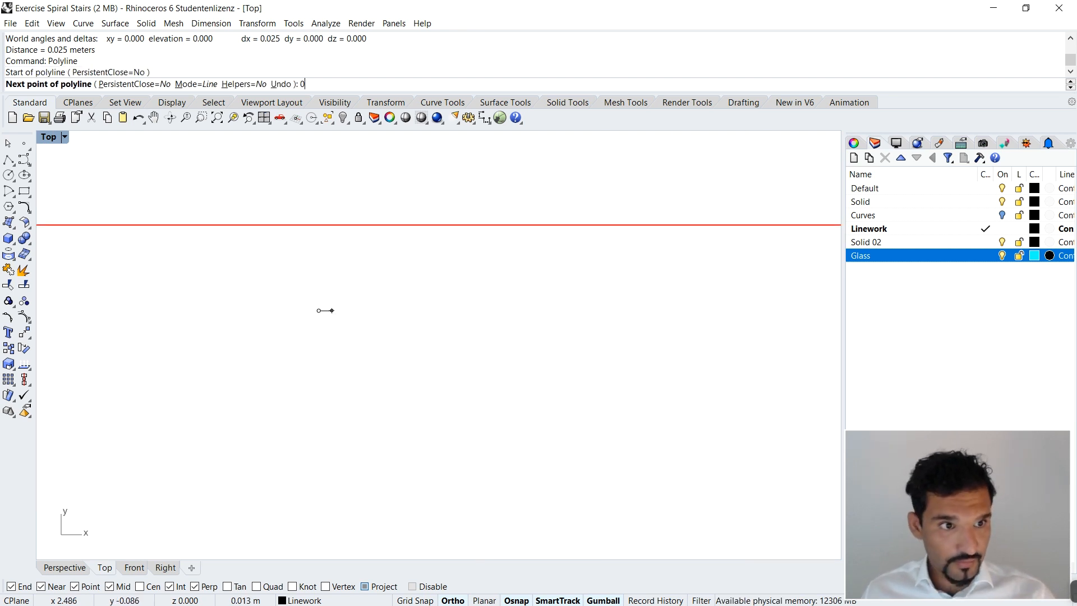
text(0.01)
key(Return)
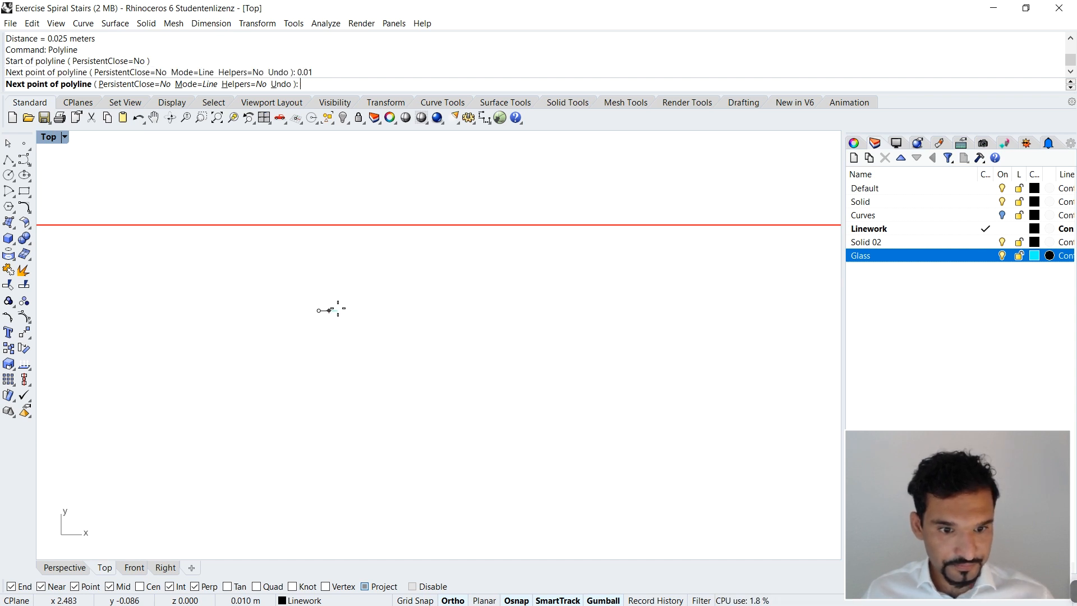
click(330, 307)
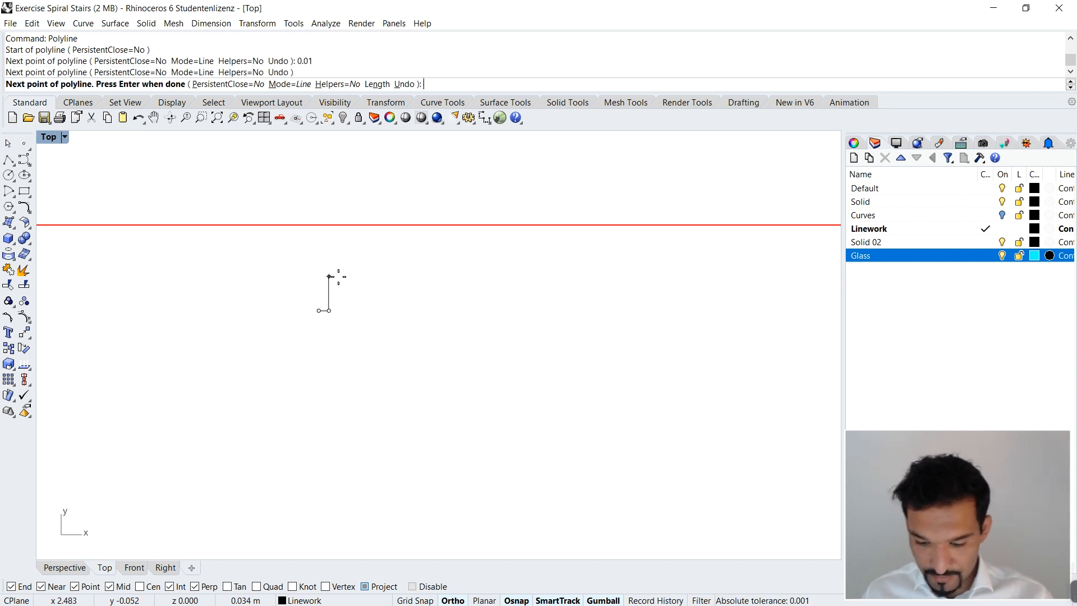
text(0.02)
key(Return)
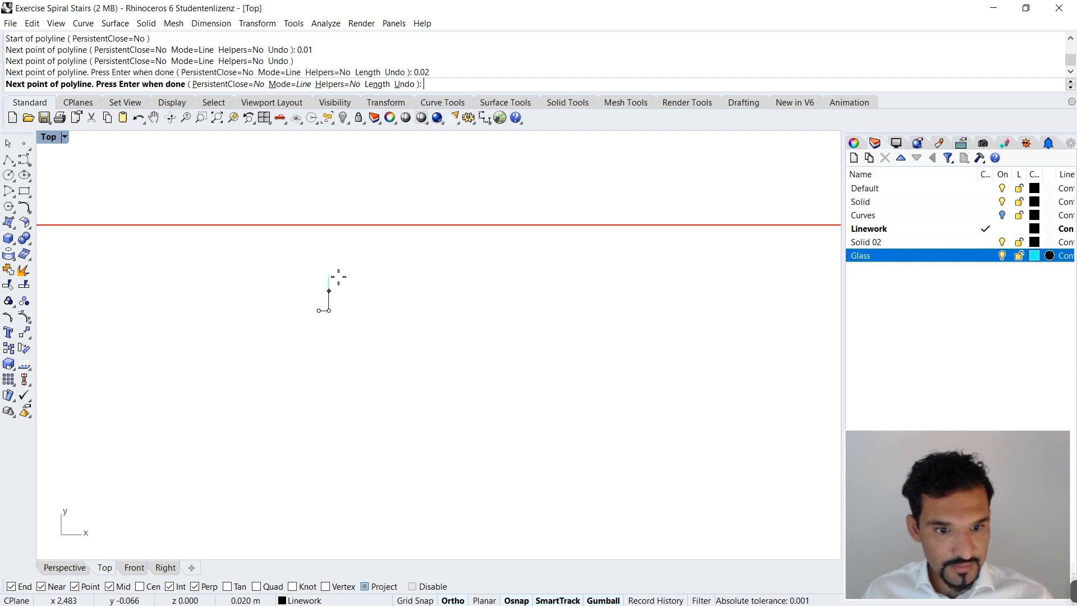
click(357, 291)
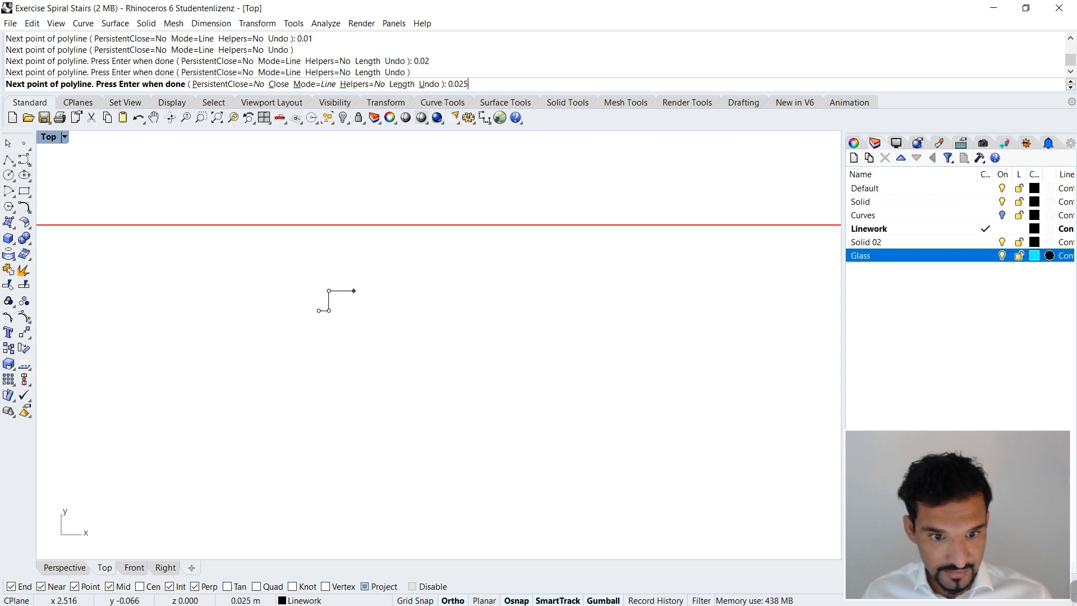
Step: Continue the polyline 0.025 m across, down level with its start and 0.01 m outward, undoing the extra point beyond
key(Return)
click(355, 298)
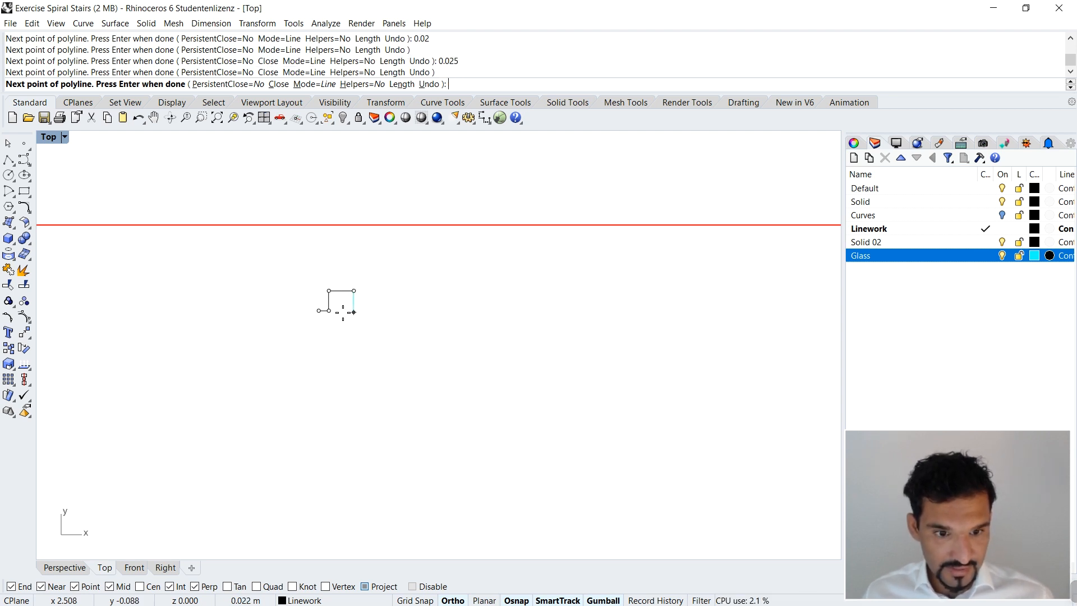
click(354, 310)
text(0.01)
key(Return)
click(423, 310)
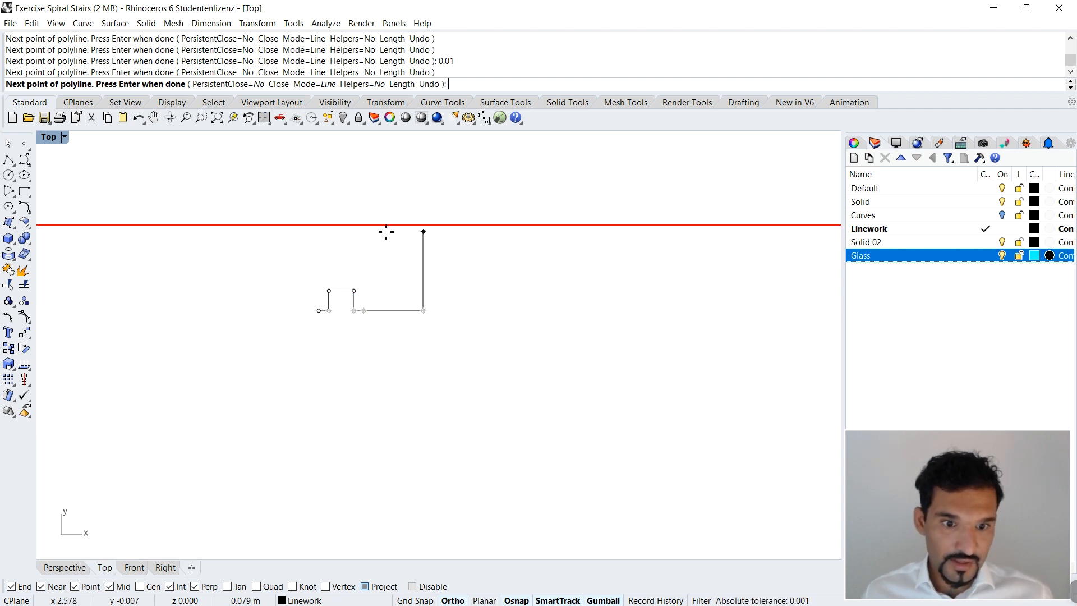
text(u)
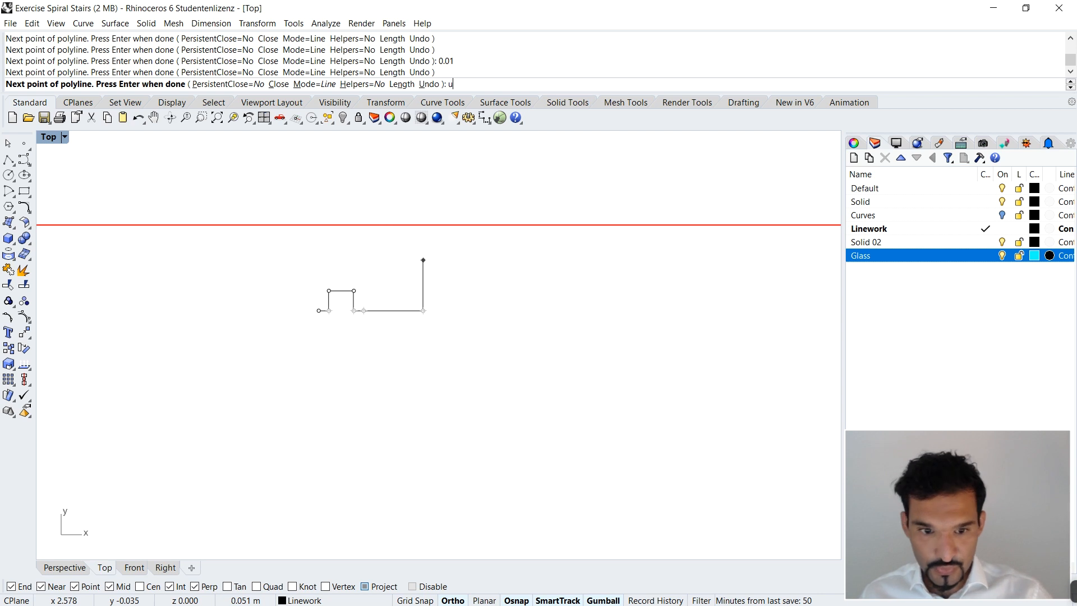
key(Return)
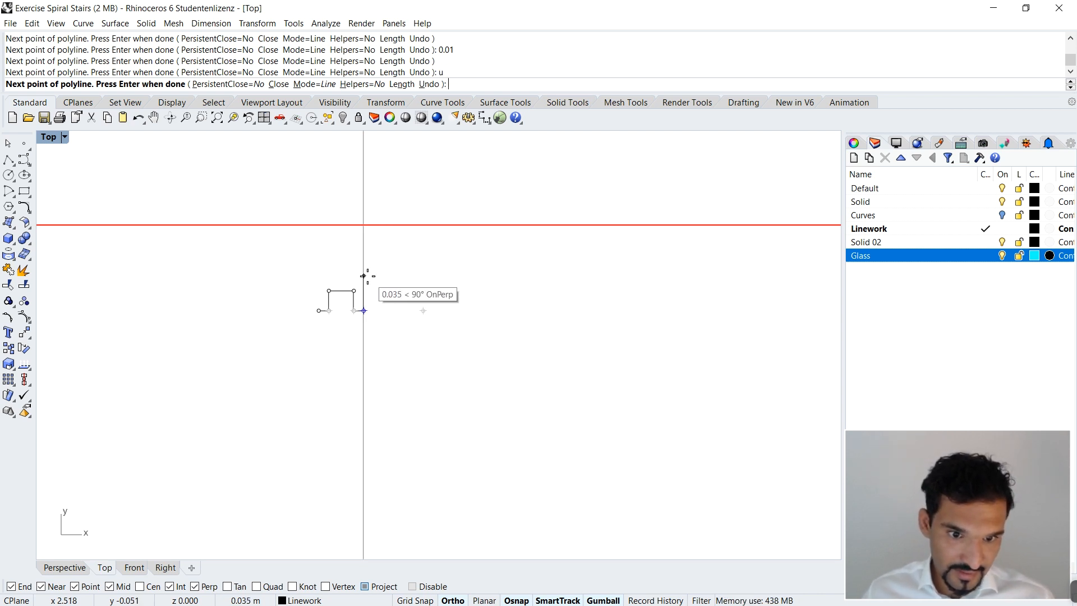
Step: Close the U-shaped handrail profile with an outer side of 0.03 m, a straight upper edge and a side back to the start
text(3)
key(Return)
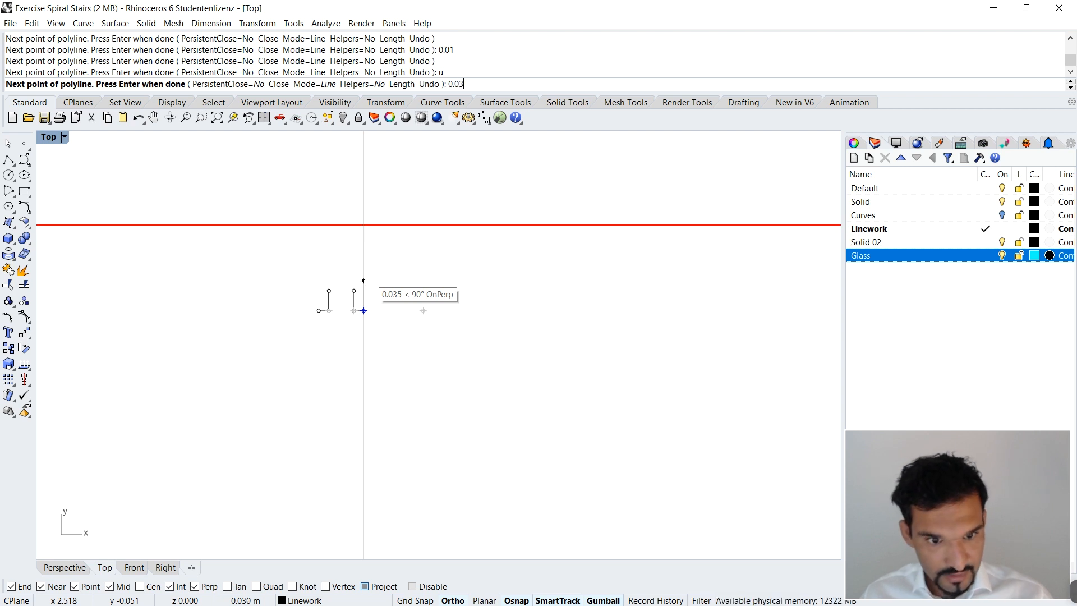
click(364, 276)
click(318, 276)
click(319, 311)
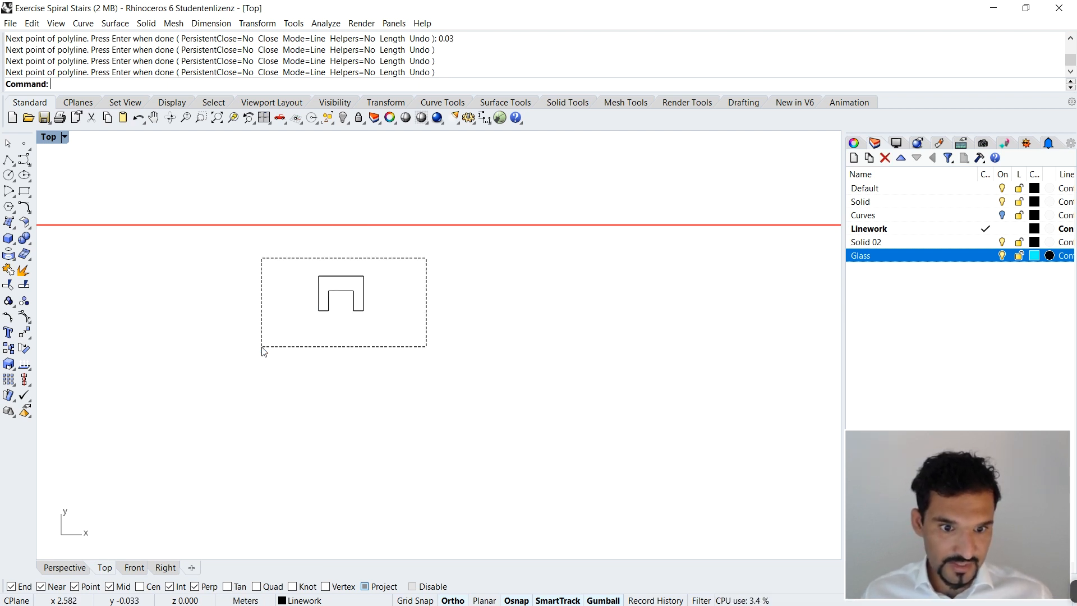
Step: Select the U-shaped profile and rotate it upright in the Perspective view
drag(426, 258, 263, 351)
scroll(454, 322, down, 3)
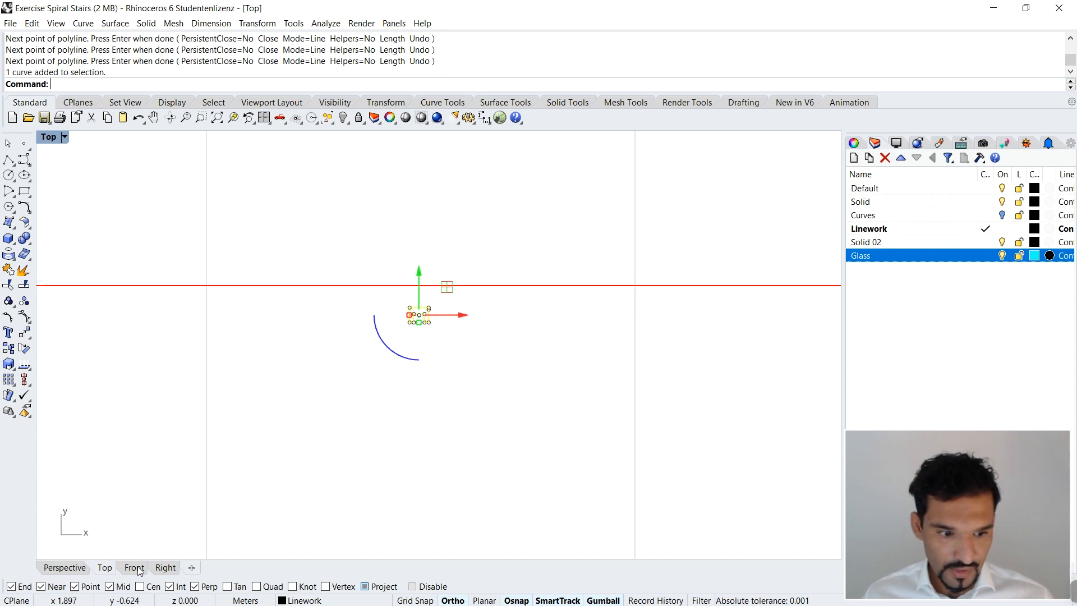
click(65, 568)
scroll(329, 365, up, 5)
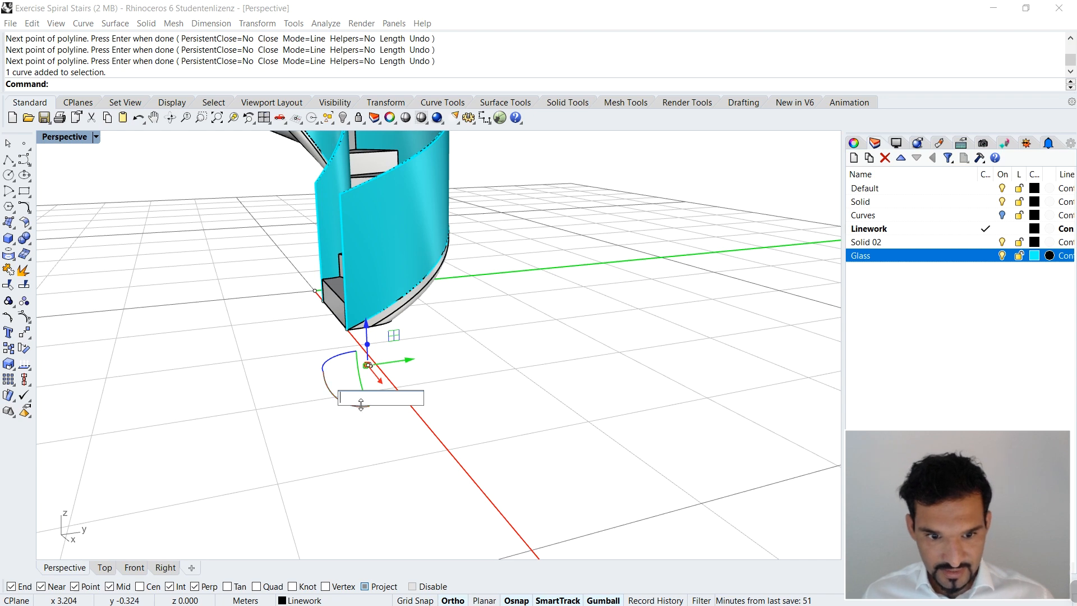
key(Return)
click(373, 416)
right_drag(373, 416, 621, 363)
scroll(708, 374, up, 2)
Step: Cancel the profile's move from its projected midpoint and turn off Project object snapping
click(686, 362)
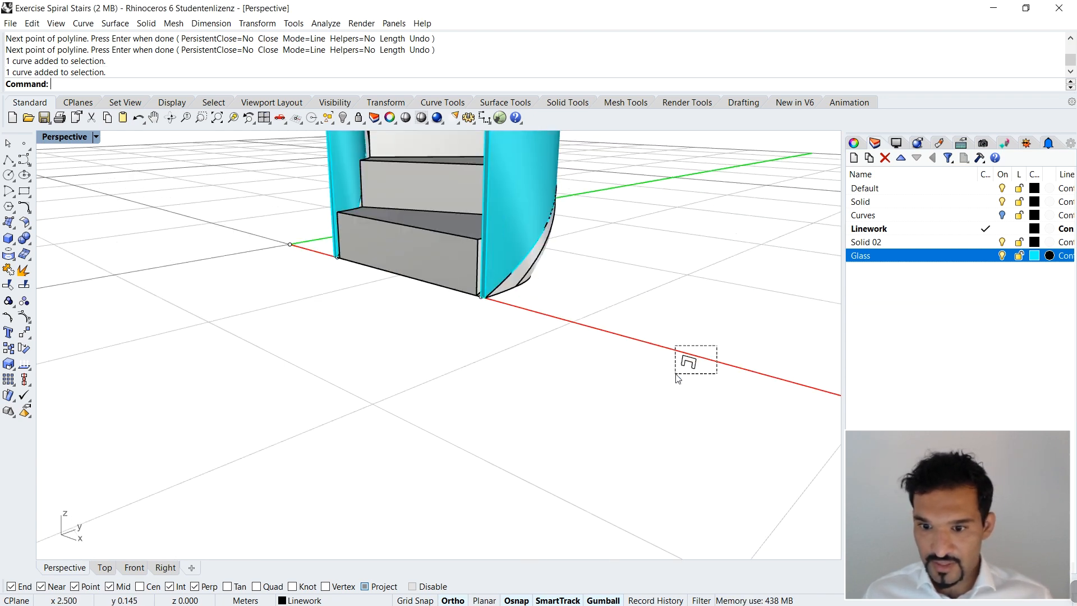
text(m)
key(Return)
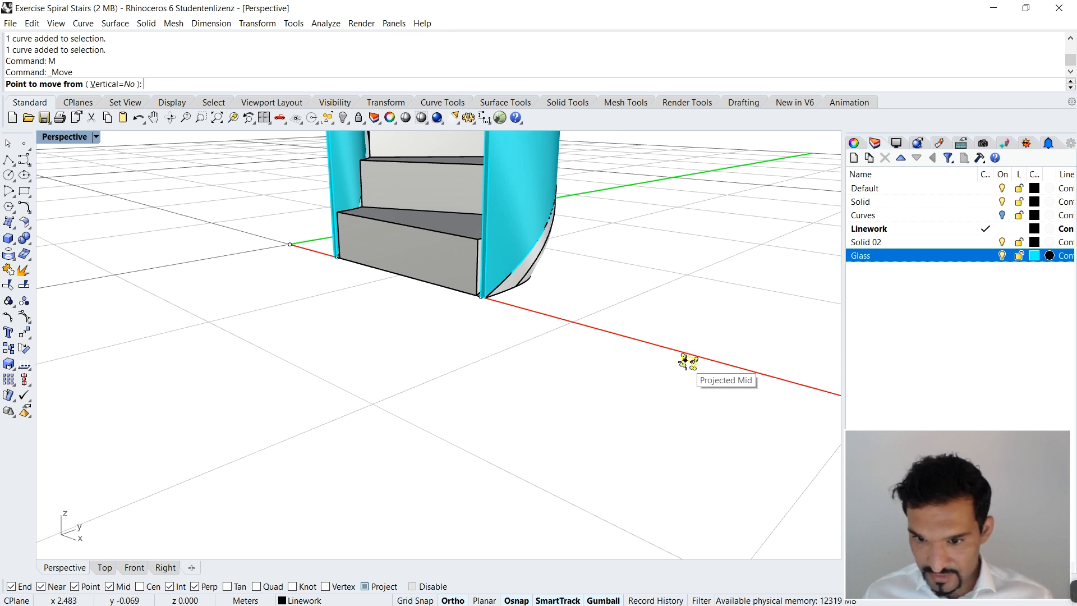
scroll(693, 351, up, 2)
scroll(694, 344, up, 2)
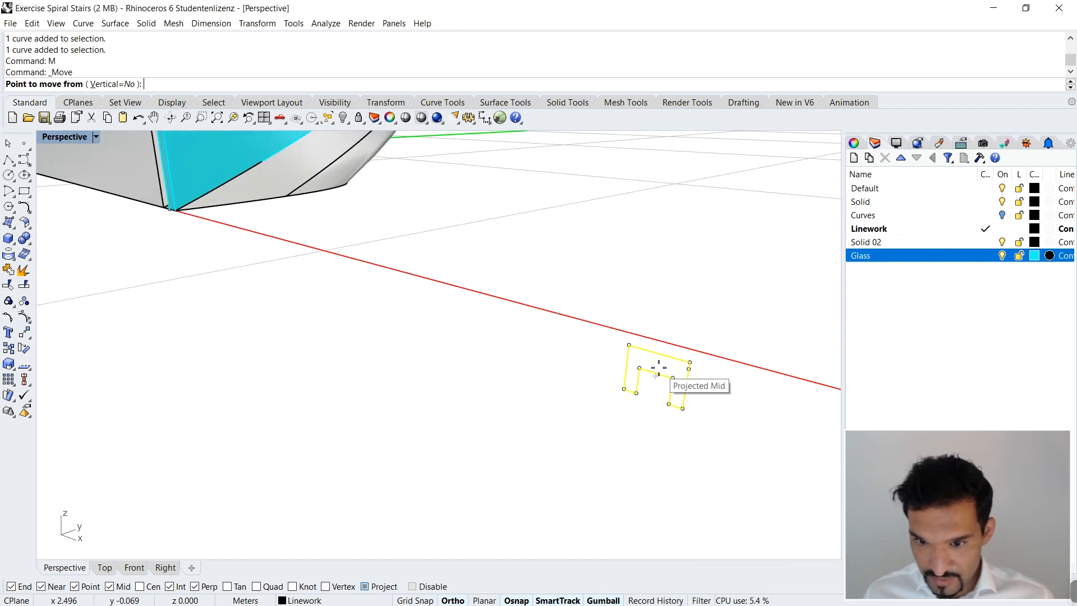
click(657, 371)
key(Escape)
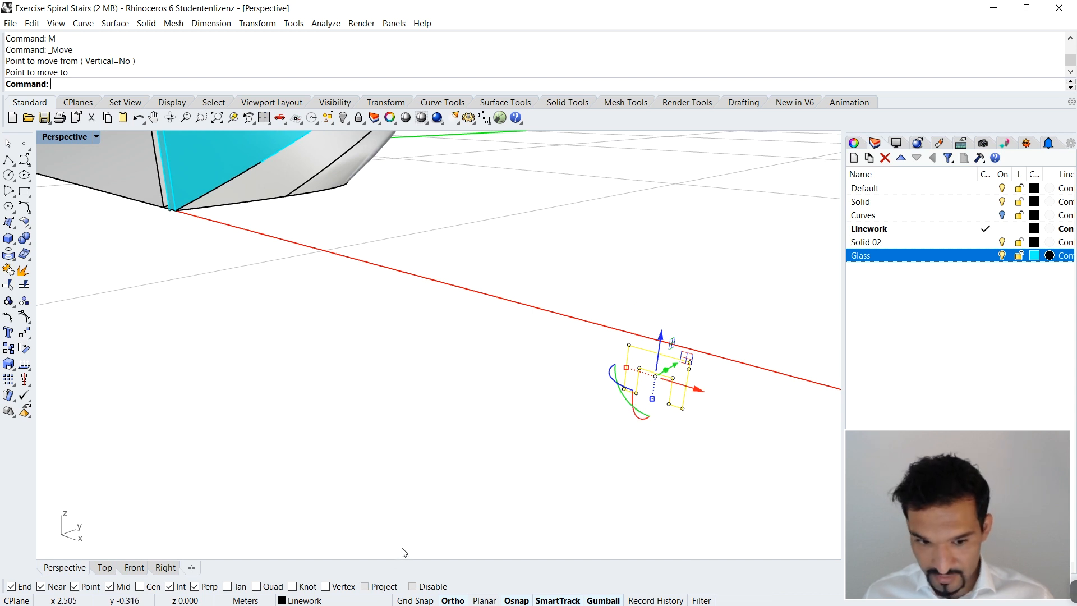
key(Escape)
Step: Move the profile from its inner upper edge's midpoint to the midpoint of the outer railing's upper end edge at the stair's foot
drag(729, 328, 601, 415)
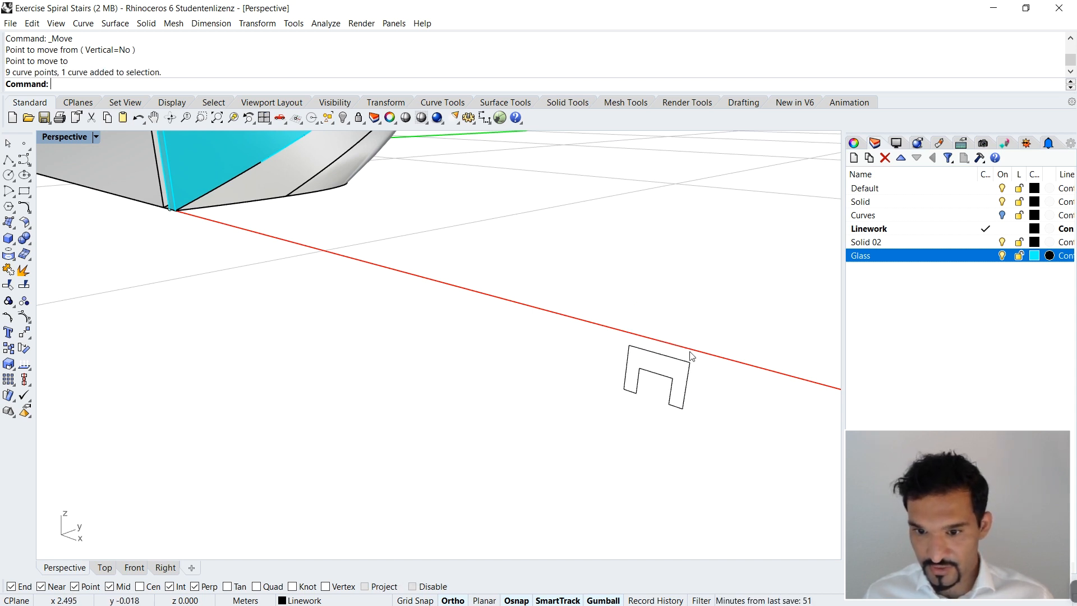
click(690, 365)
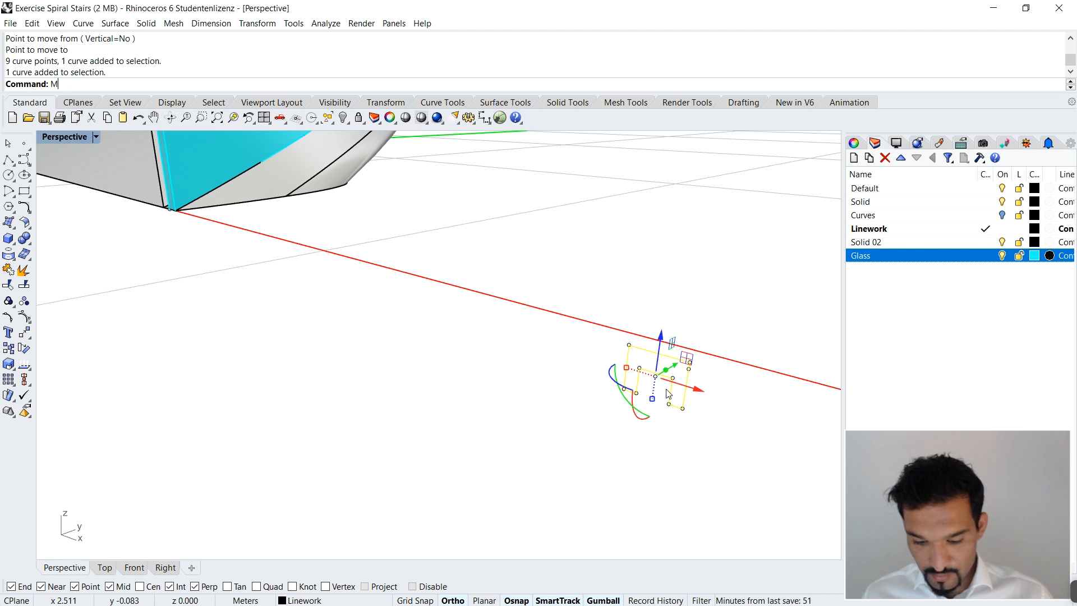
text(Mo)
key(Return)
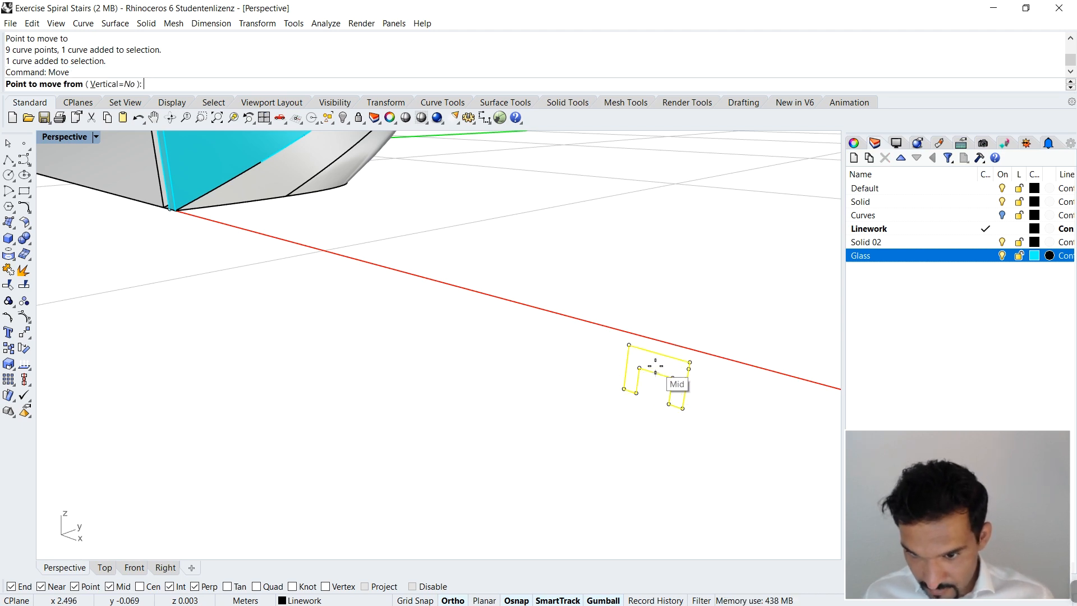
click(656, 372)
scroll(645, 378, down, 5)
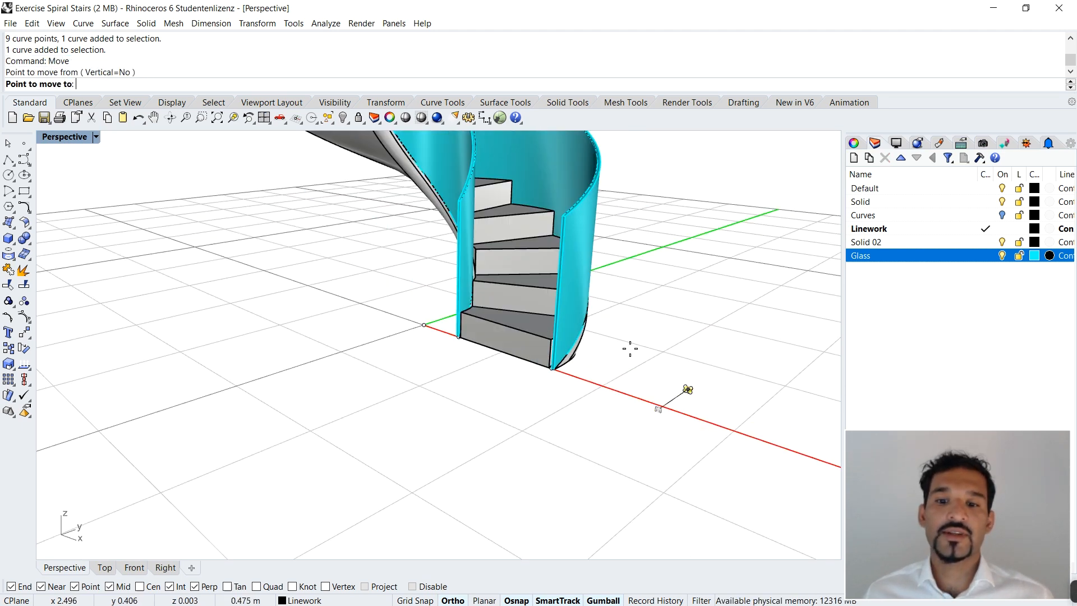
scroll(567, 221, up, 8)
scroll(618, 258, down, 5)
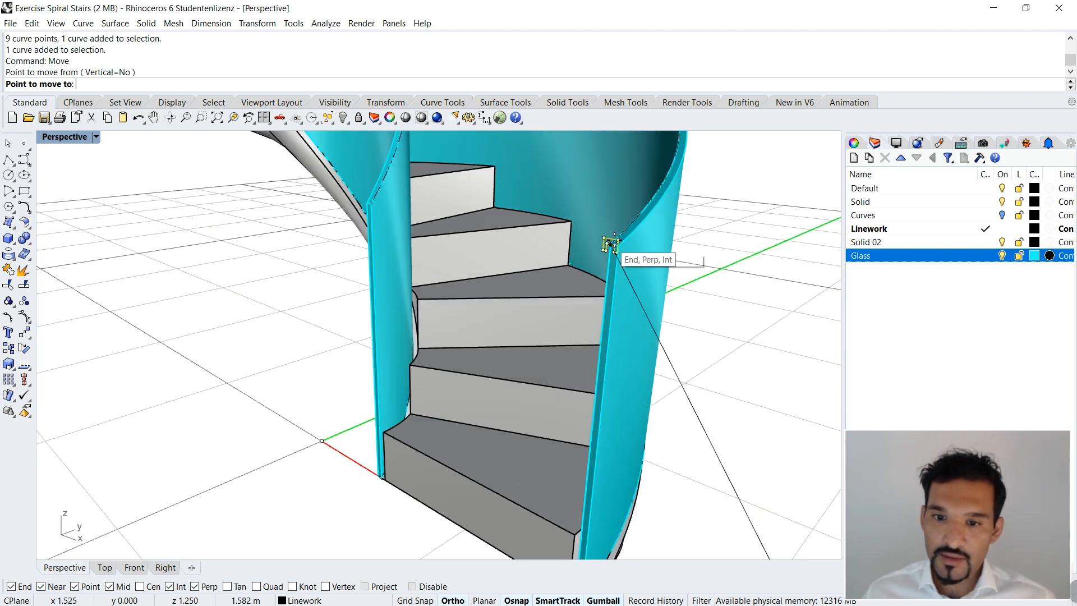
scroll(615, 250, up, 5)
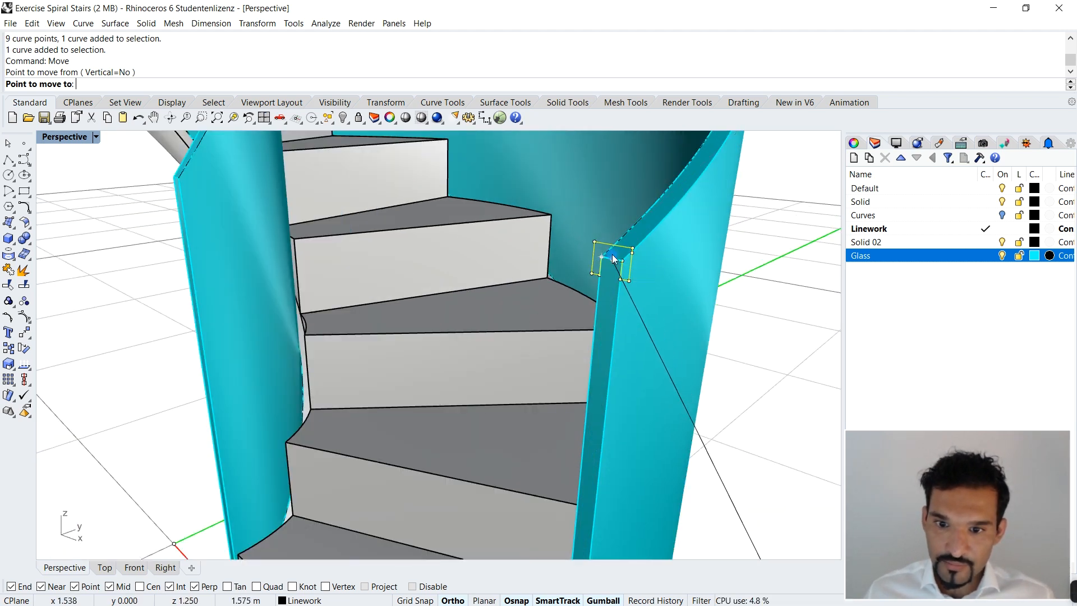
click(615, 252)
Step: Copy the U-shaped profile from the outer railing to the midpoint of the inner railing's upper end edge at the stair's foot
scroll(612, 255, down, 5)
scroll(597, 294, up, 3)
text(Copy)
key(Return)
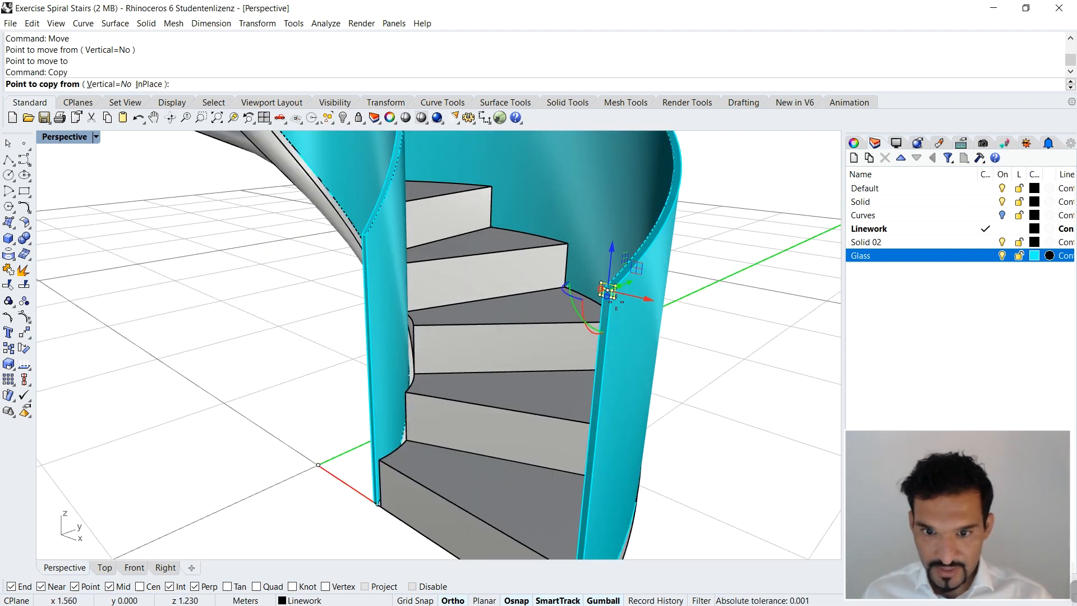
scroll(612, 303, up, 3)
click(608, 289)
scroll(182, 171, up, 3)
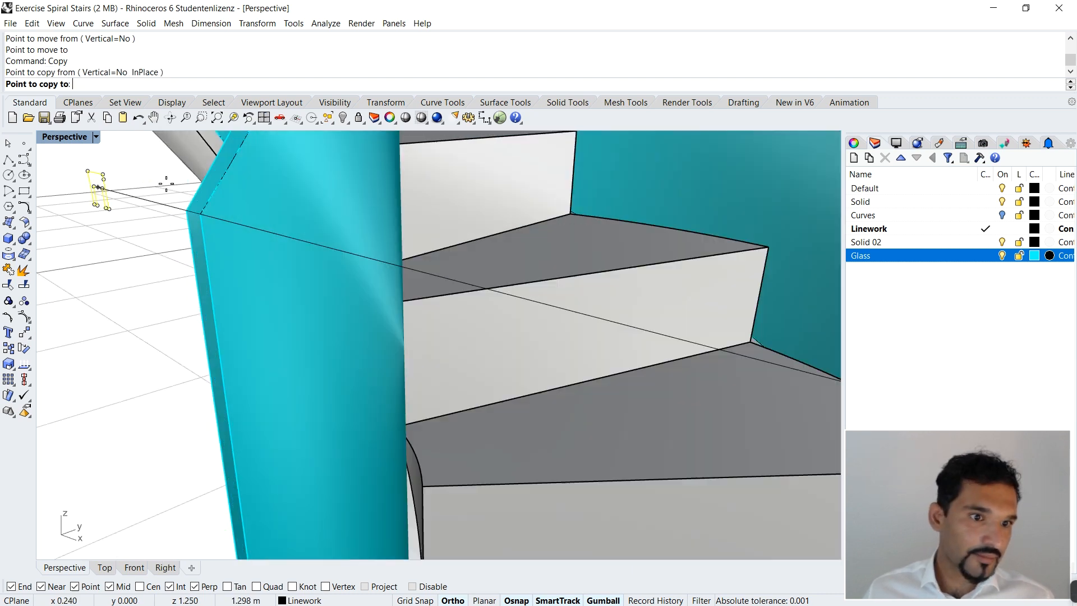
click(194, 213)
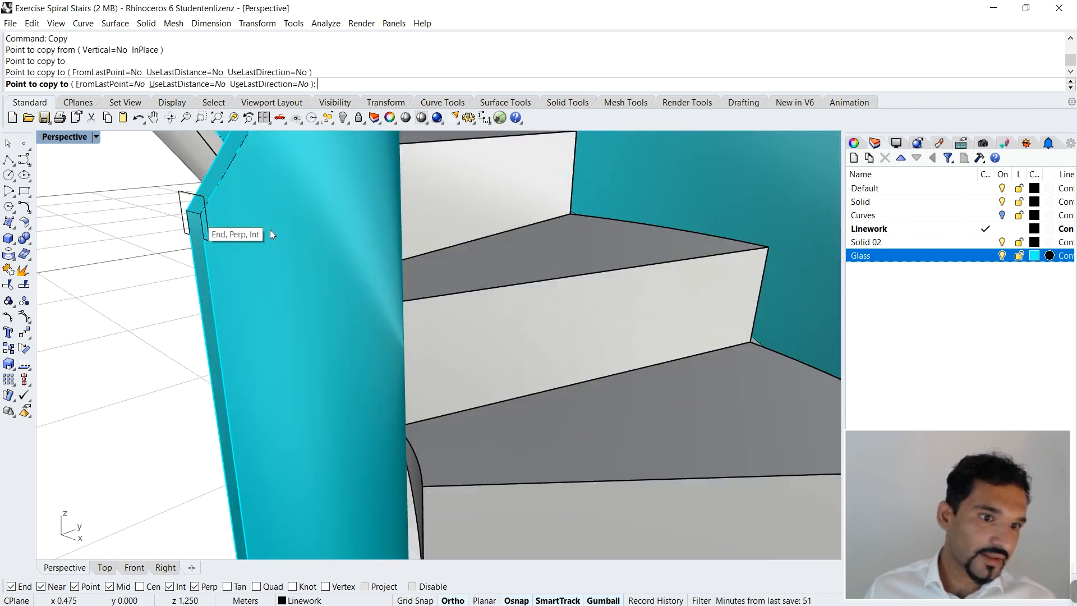
key(Return)
Step: Extract a U-direction isocurve from the outer railing's top surface through the midpoint of its end edge
scroll(433, 276, down, 5)
scroll(499, 282, up, 2)
scroll(532, 290, down, 2)
scroll(560, 289, up, 6)
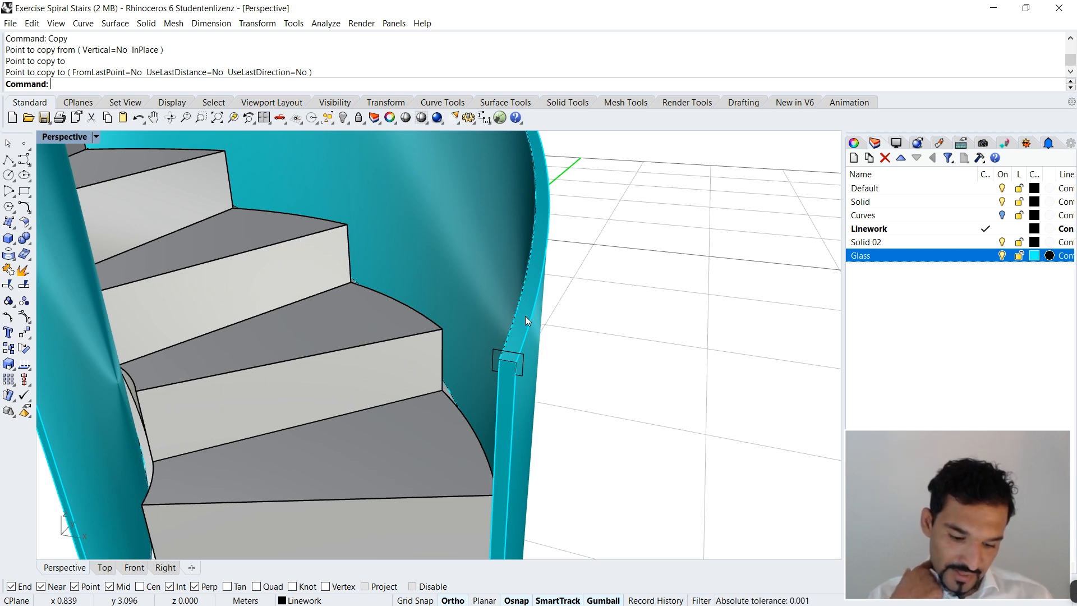
text(Extract)
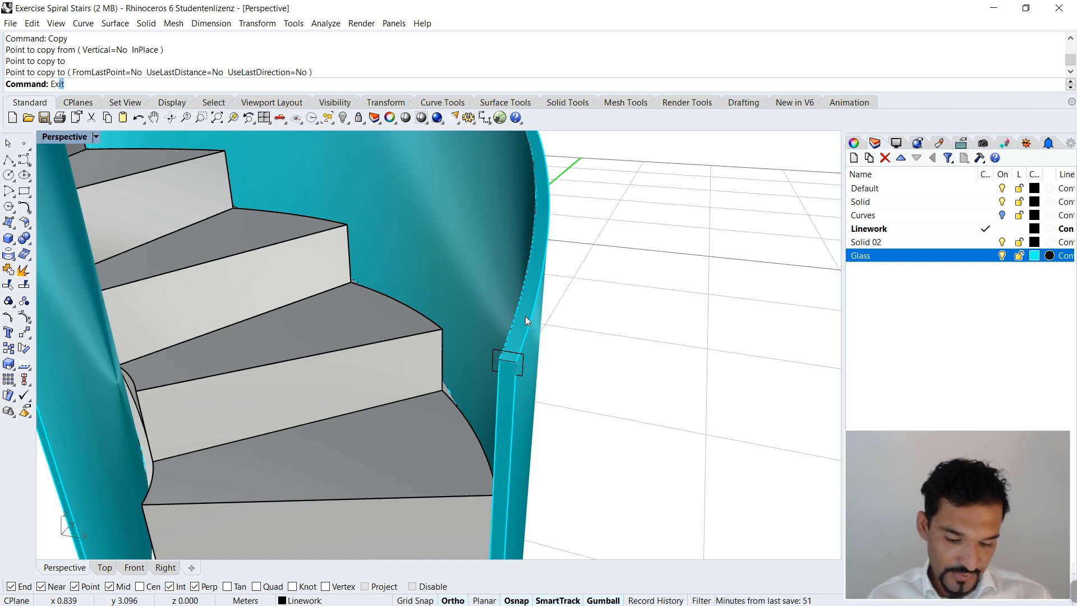
text(Isocurve)
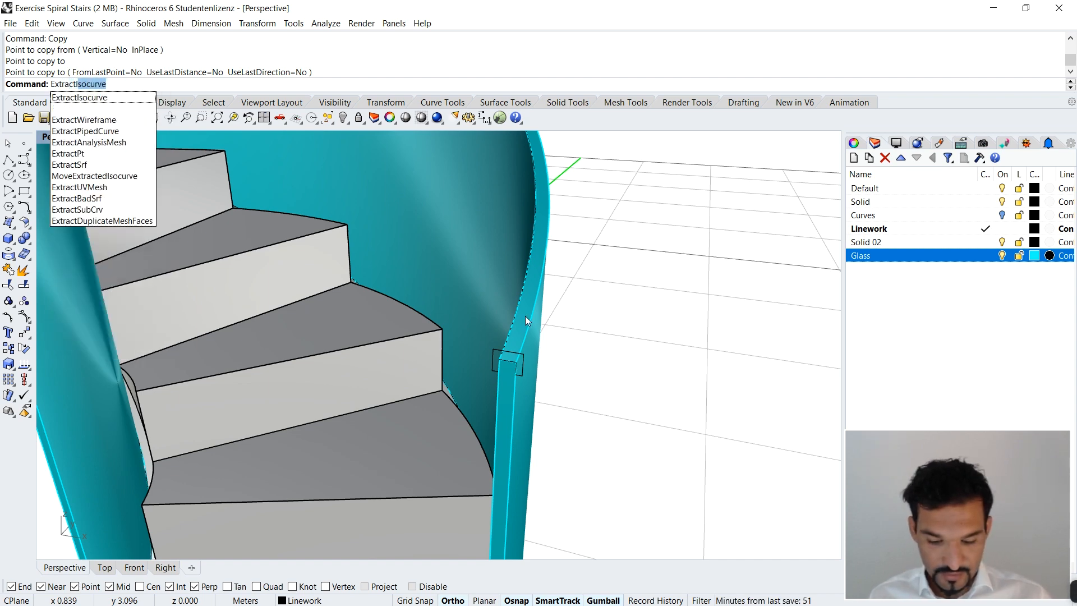
key(Return)
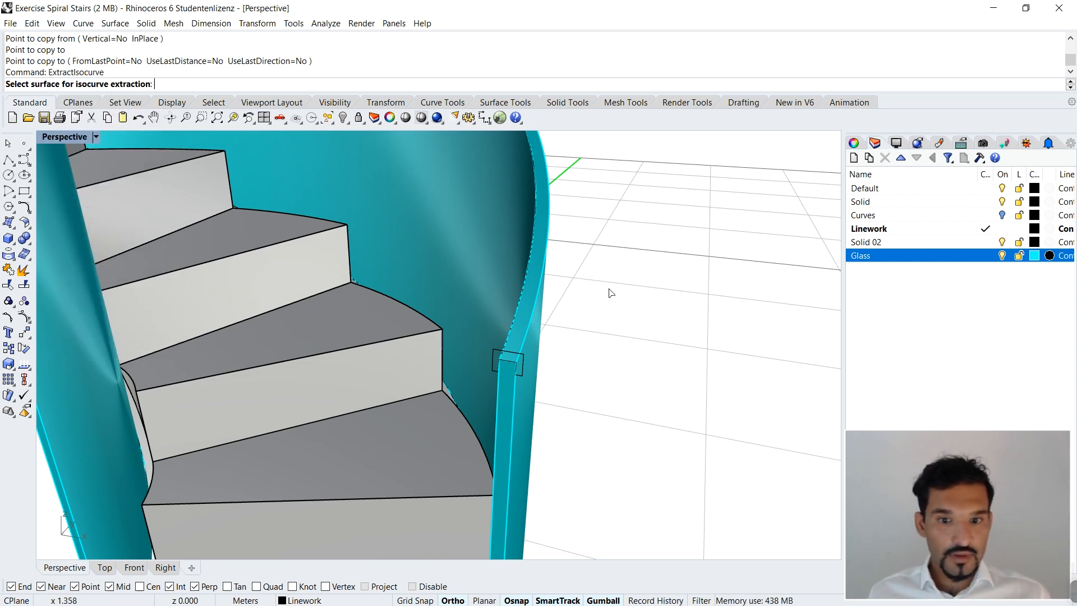
click(530, 275)
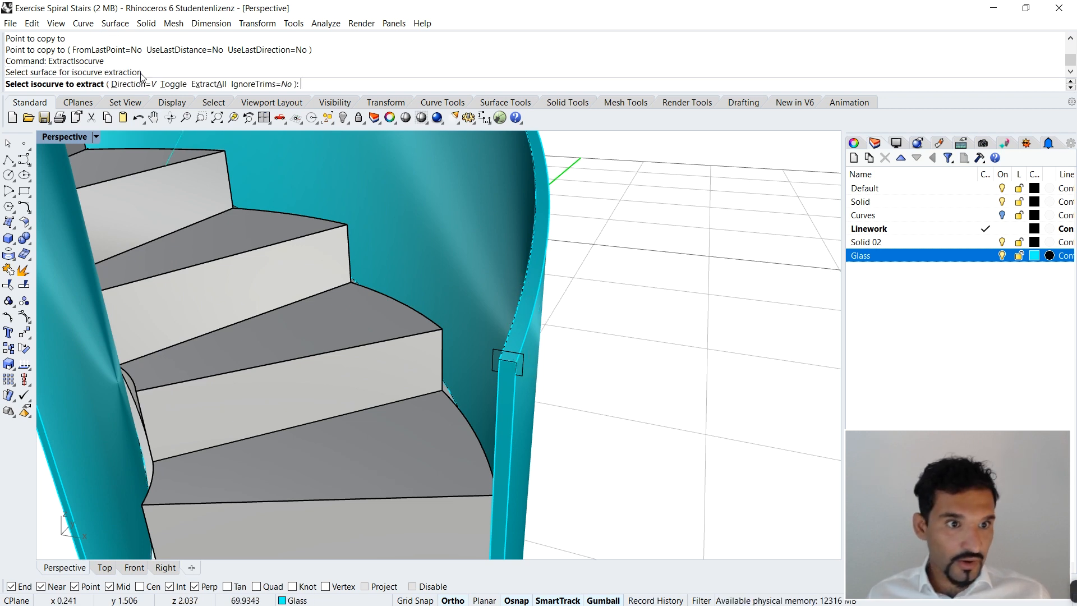
click(134, 88)
click(81, 85)
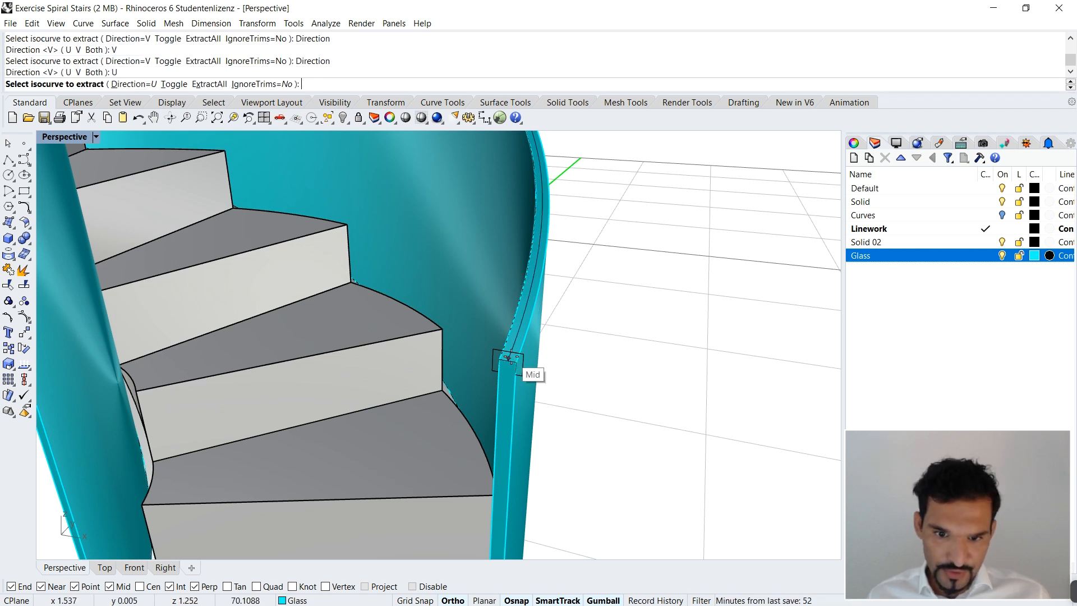
click(510, 358)
key(Return)
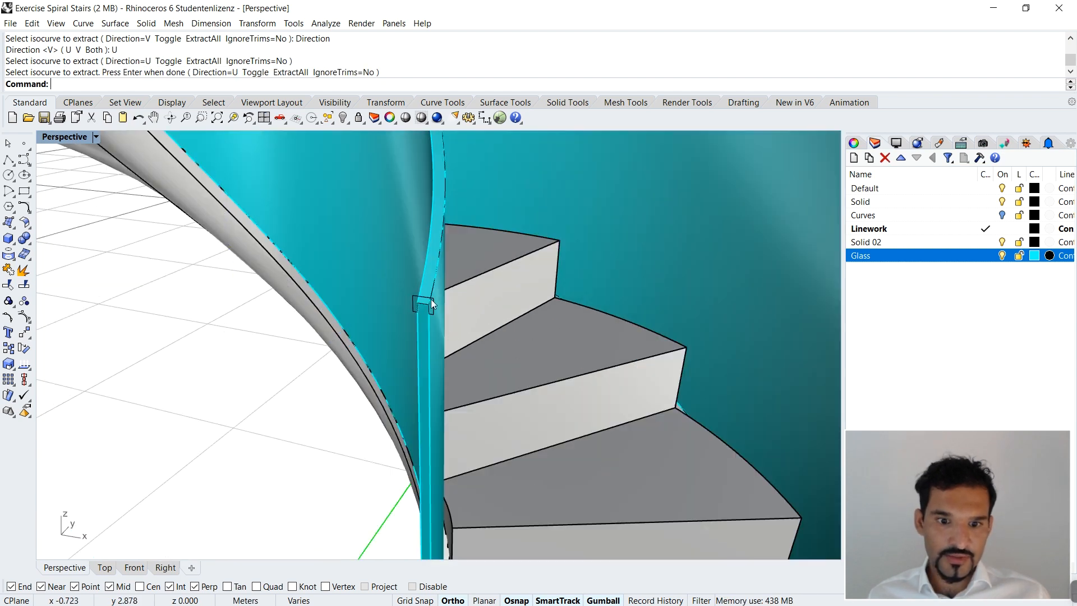
Step: Extract the U-direction isocurve through the end-edge midpoint of the inner railing's top surface
key(Return)
click(430, 263)
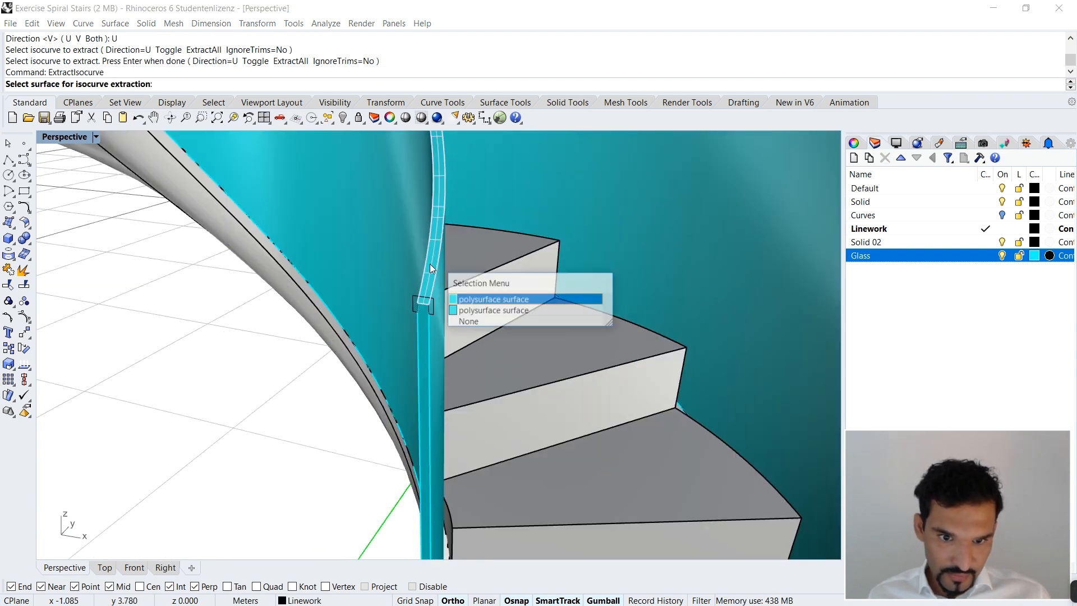
key(Return)
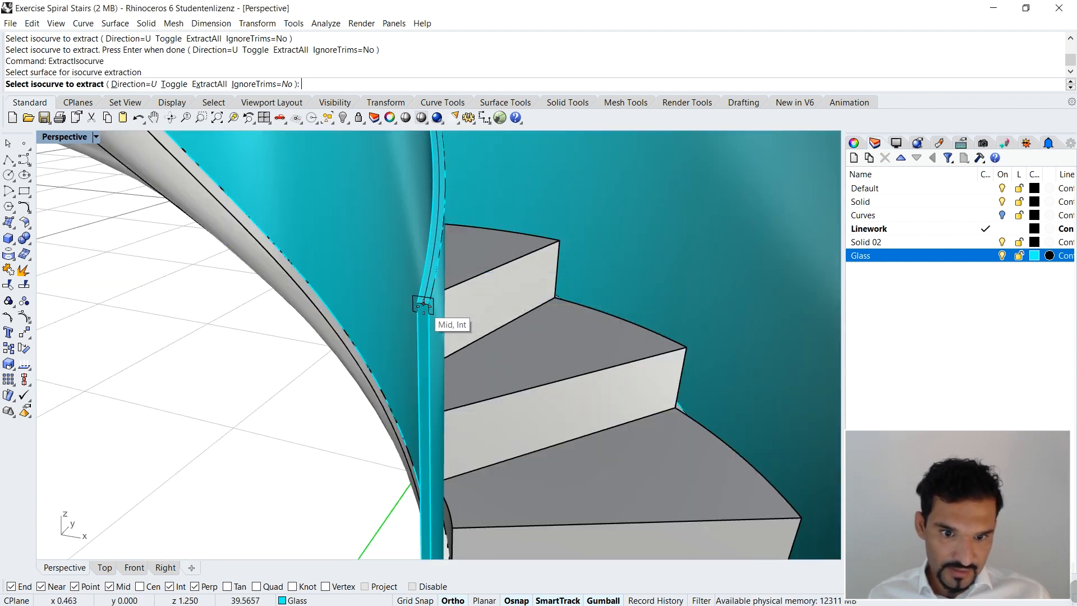
click(424, 304)
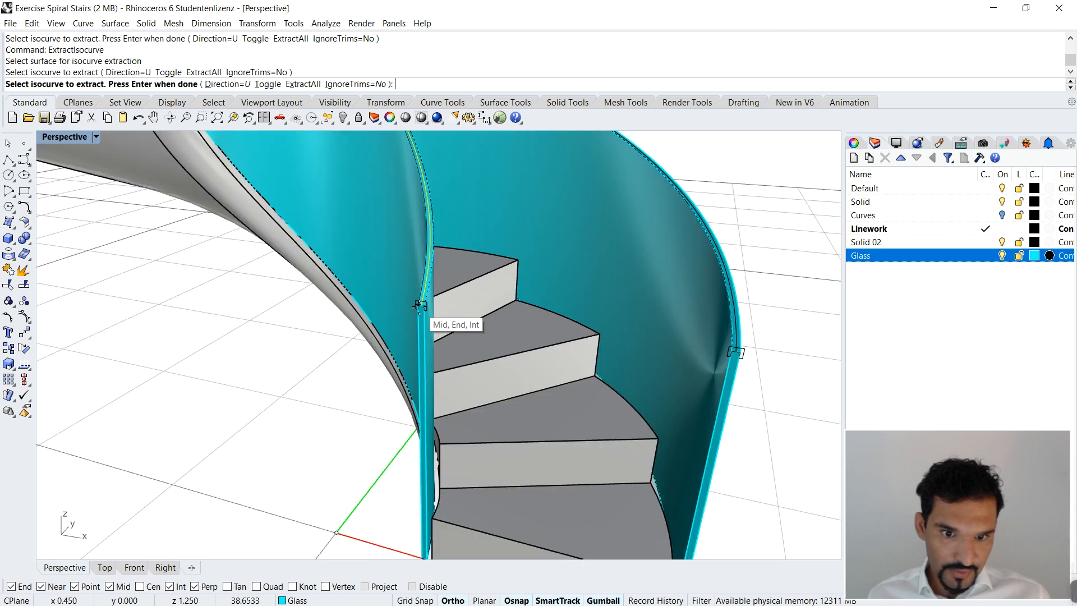
key(Return)
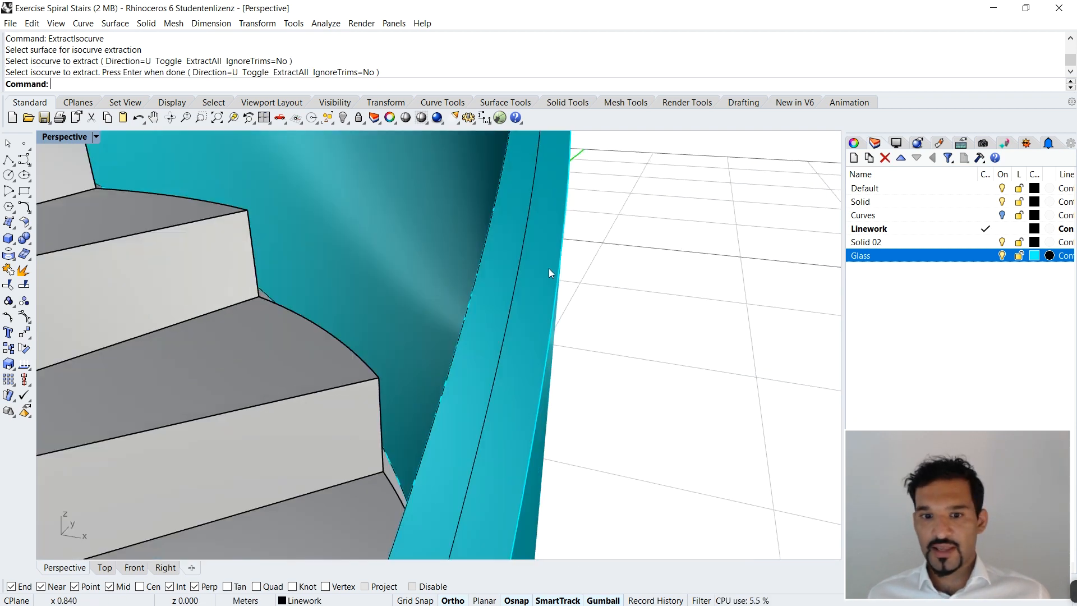
Step: Extrude the outer railing's U-shaped profile along the extracted centre curve with ExtrudeCrvAlongCrv, starting at the stair's foot
scroll(521, 250, down, 10)
shift+right_drag(521, 250, 534, 460)
scroll(540, 247, up, 12)
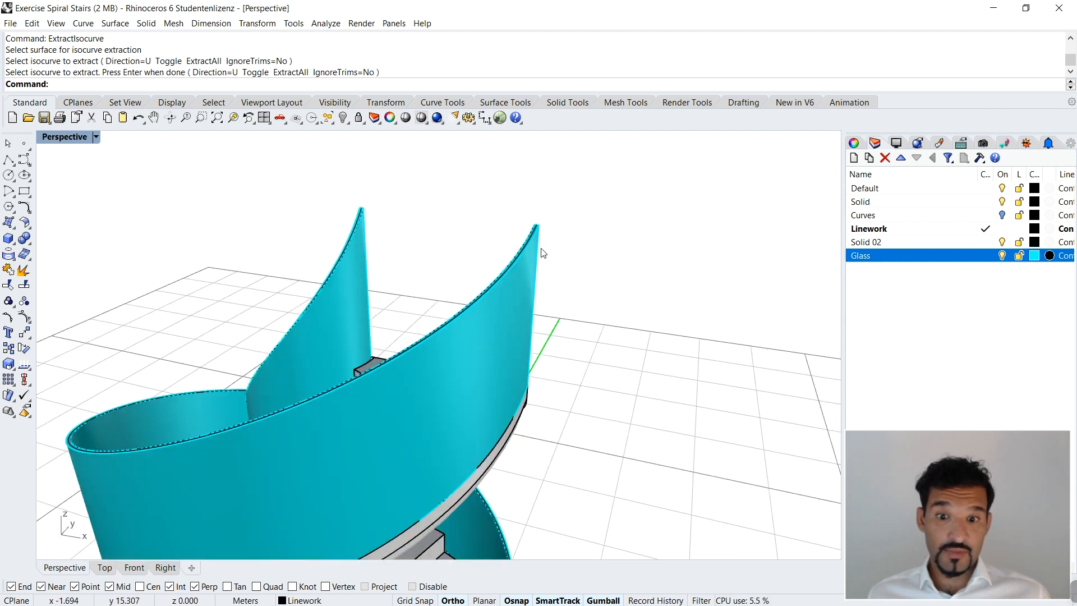
scroll(531, 225, down, 8)
scroll(534, 377, up, 8)
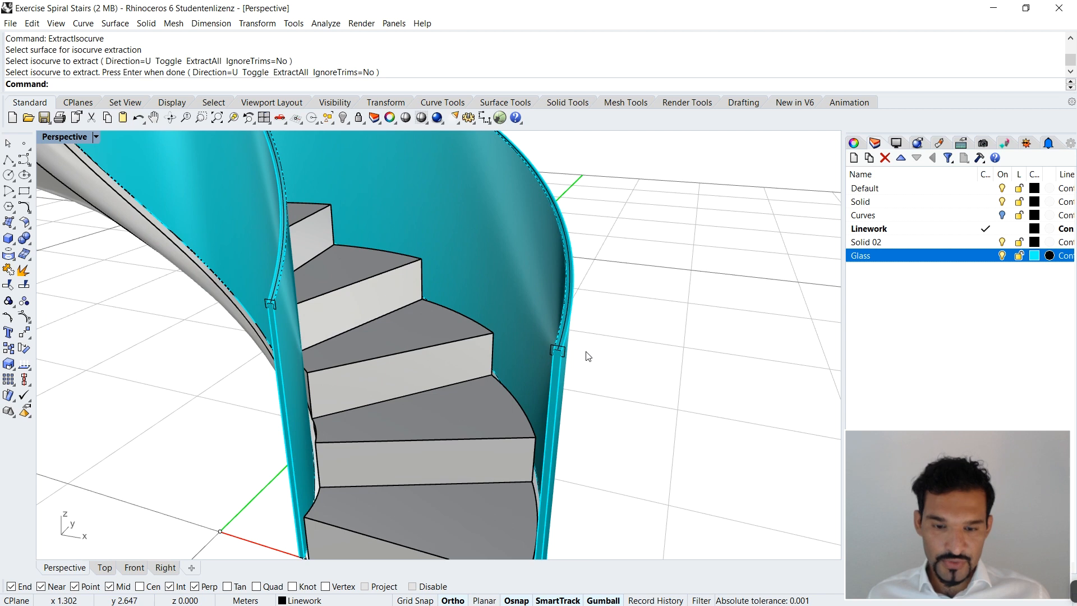
text(ExtrudeCrv)
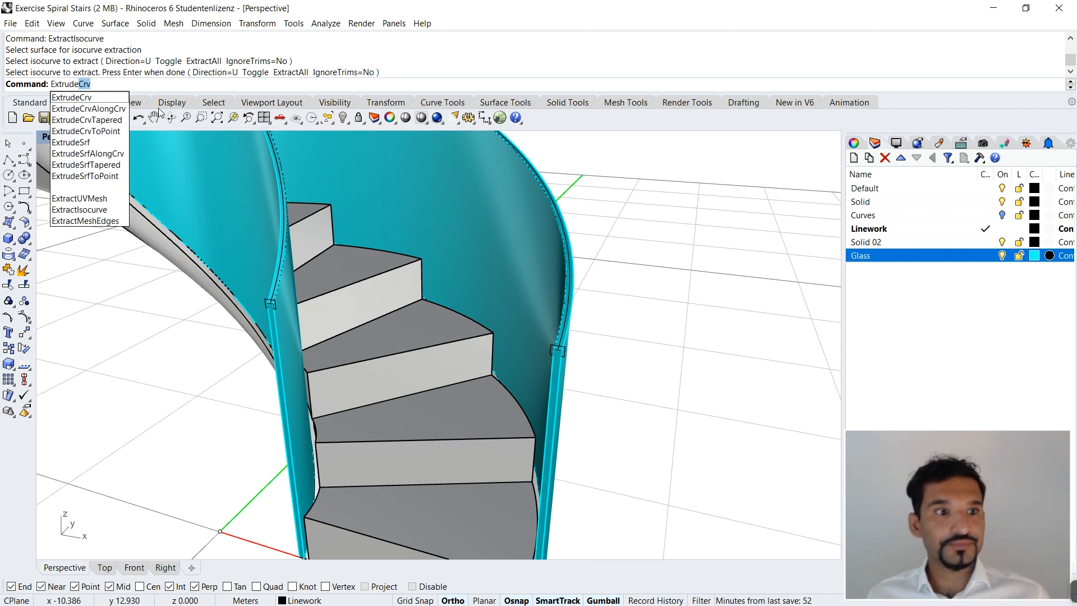
click(84, 110)
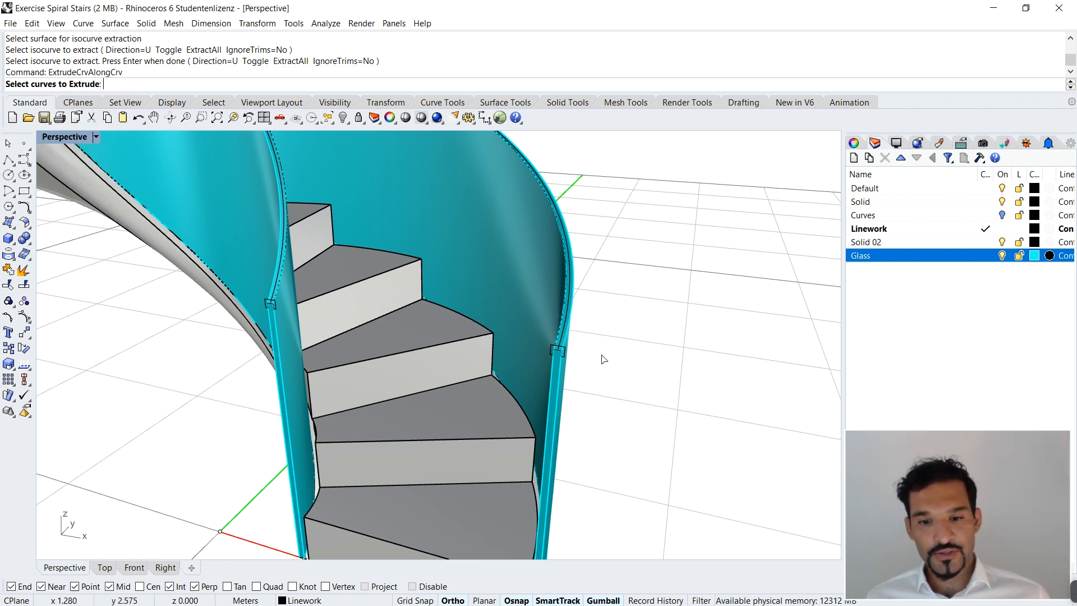
scroll(556, 354, up, 3)
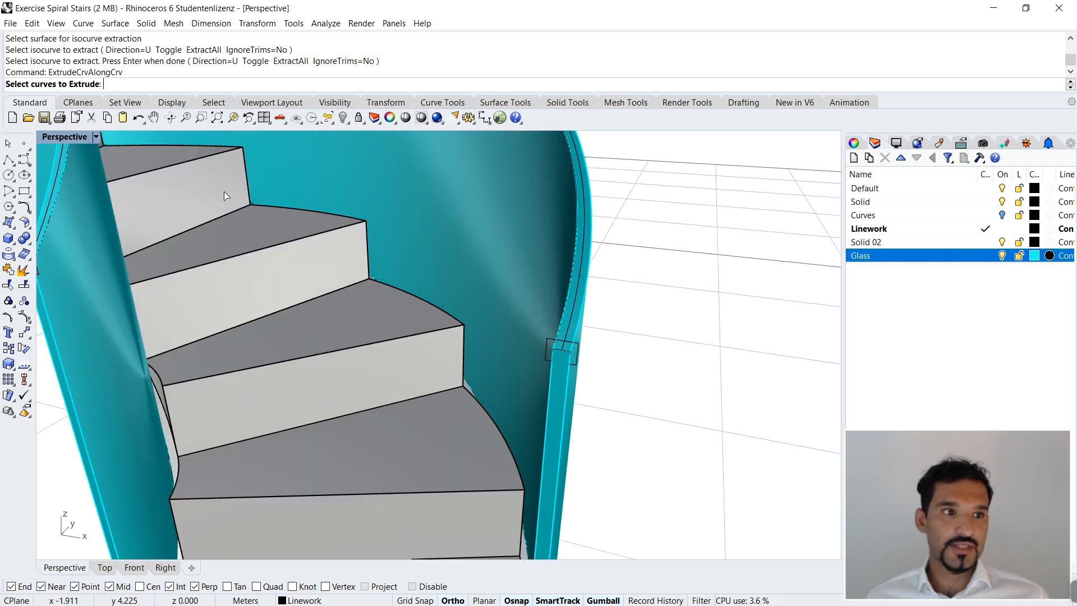
click(548, 336)
key(Return)
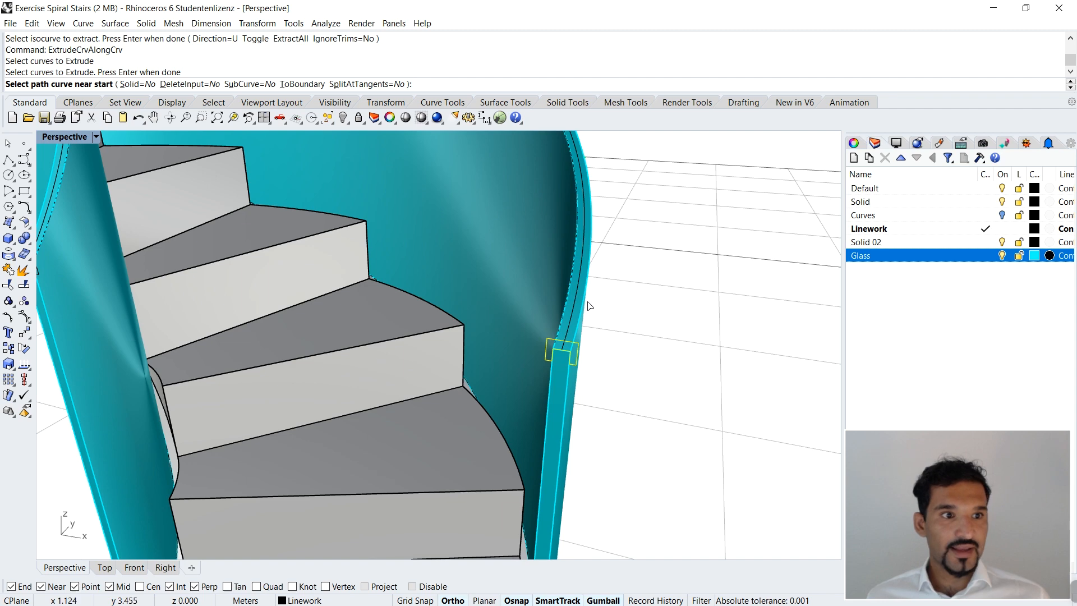
scroll(564, 350, up, 3)
scroll(563, 351, down, 3)
scroll(564, 345, down, 2)
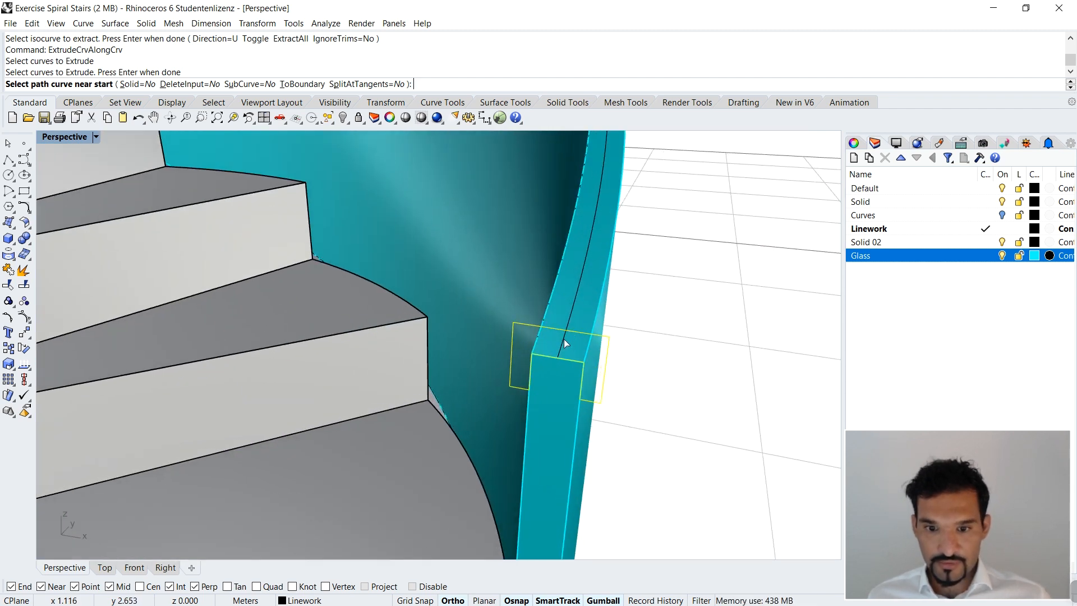
click(564, 343)
Step: Examine the extruded outer handrail along the whole staircase from several sides
scroll(563, 342, down, 5)
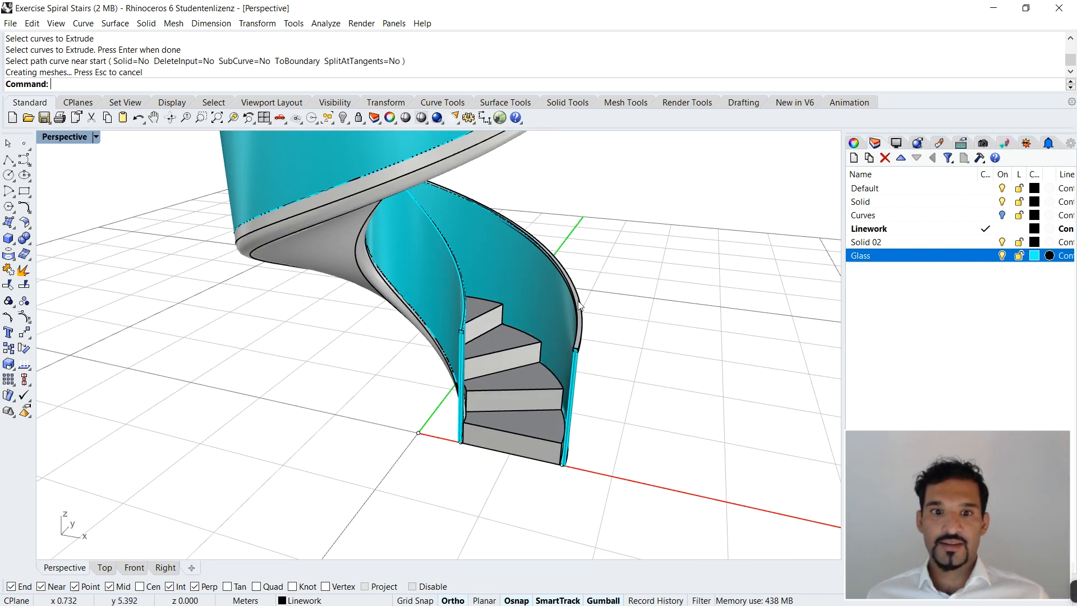
scroll(577, 183, down, 3)
scroll(630, 185, up, 5)
scroll(603, 219, down, 3)
right_drag(604, 220, 412, 298)
scroll(116, 209, up, 5)
scroll(127, 251, down, 5)
right_drag(162, 260, 452, 275)
scroll(568, 318, down, 5)
scroll(452, 275, up, 6)
scroll(519, 365, up, 5)
scroll(523, 374, up, 5)
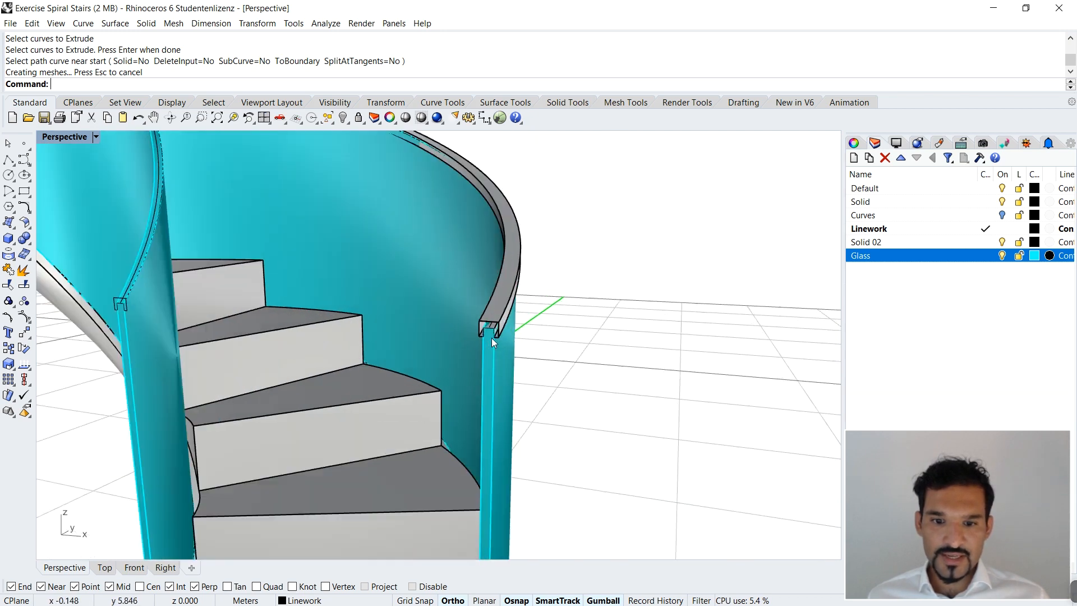
Step: Cap the open ends of the outer handrail and deselect it
click(509, 287)
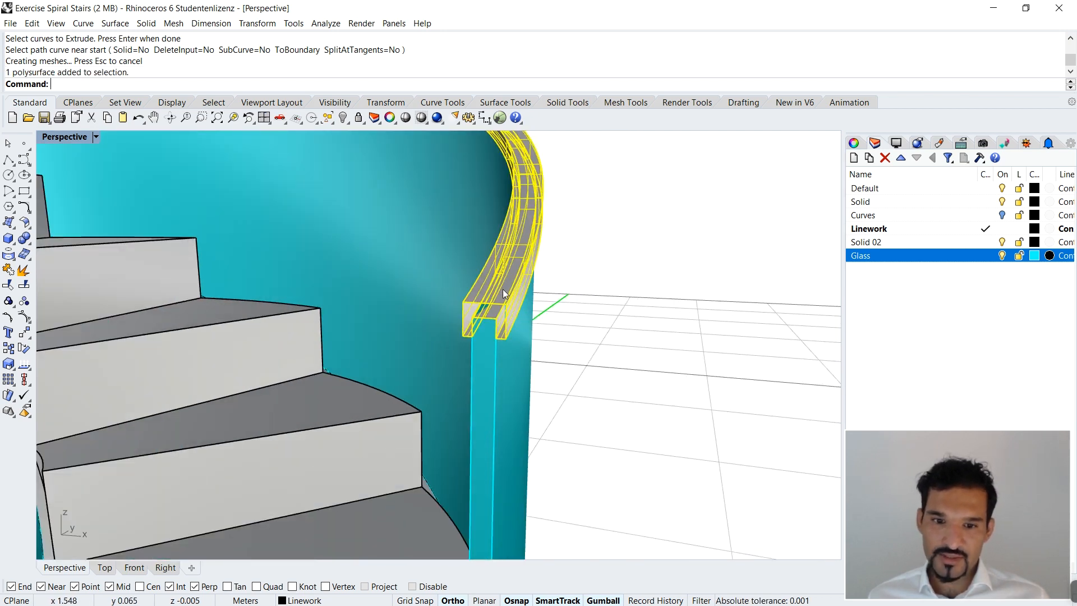
text(cap)
key(Return)
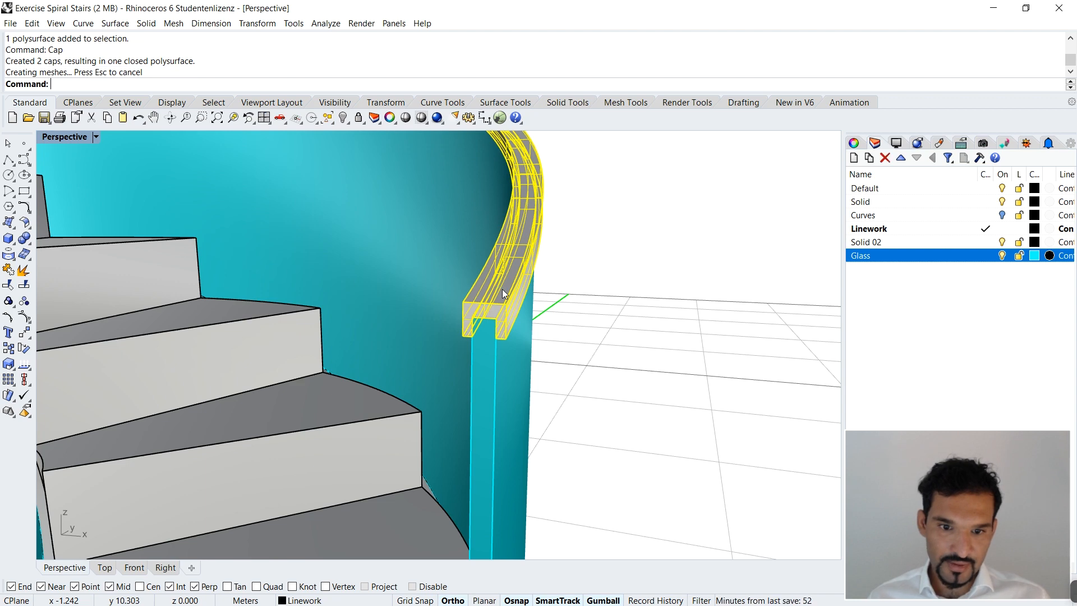
key(Escape)
scroll(643, 323, down, 8)
scroll(605, 319, up, 6)
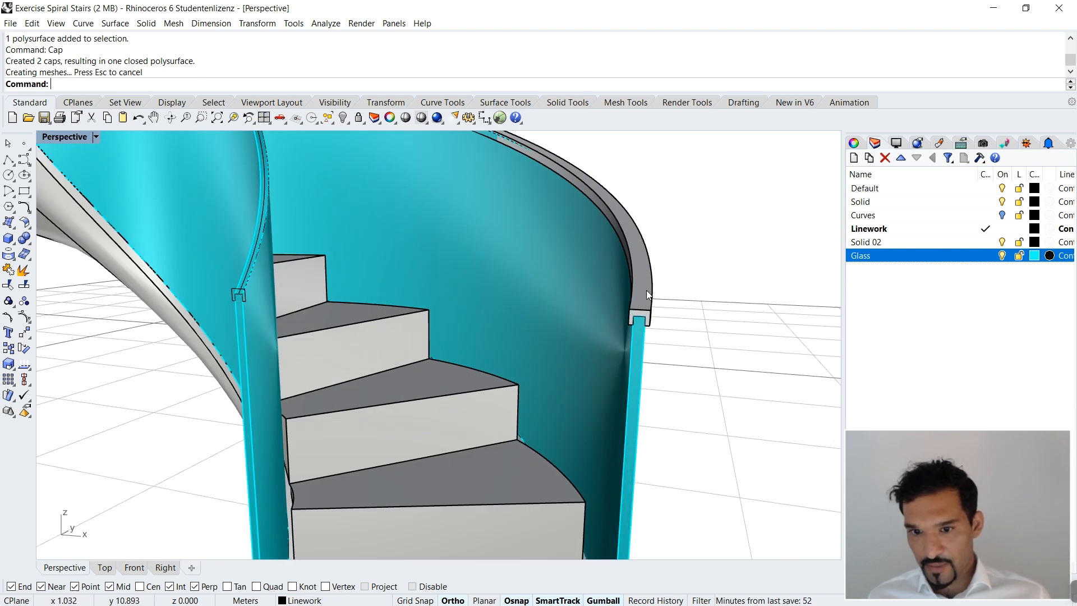
scroll(646, 305, down, 5)
scroll(497, 284, up, 5)
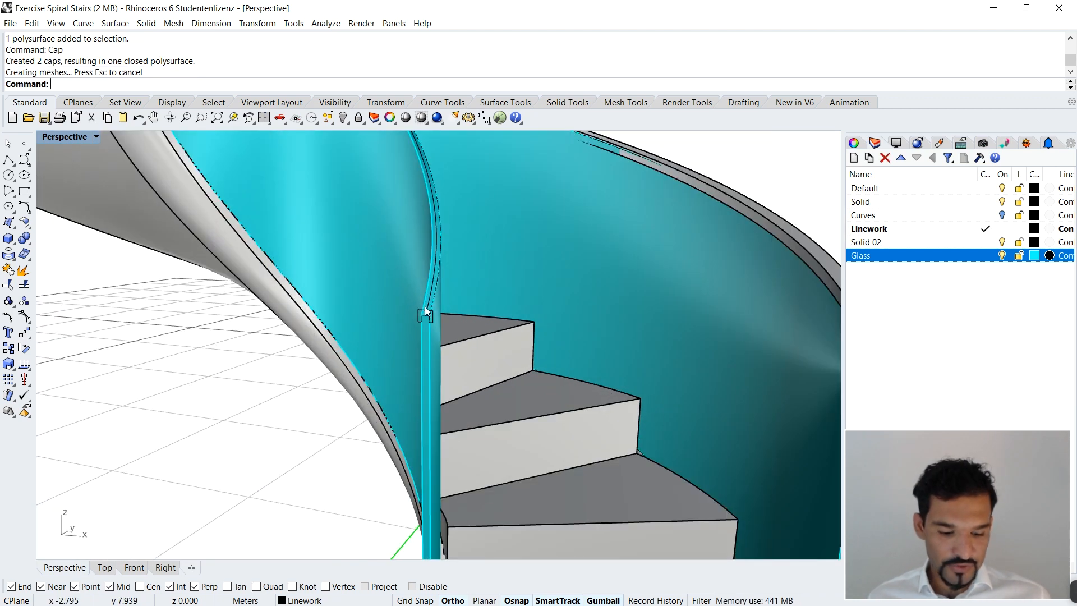
key(Escape)
text(ExtrudeCrv)
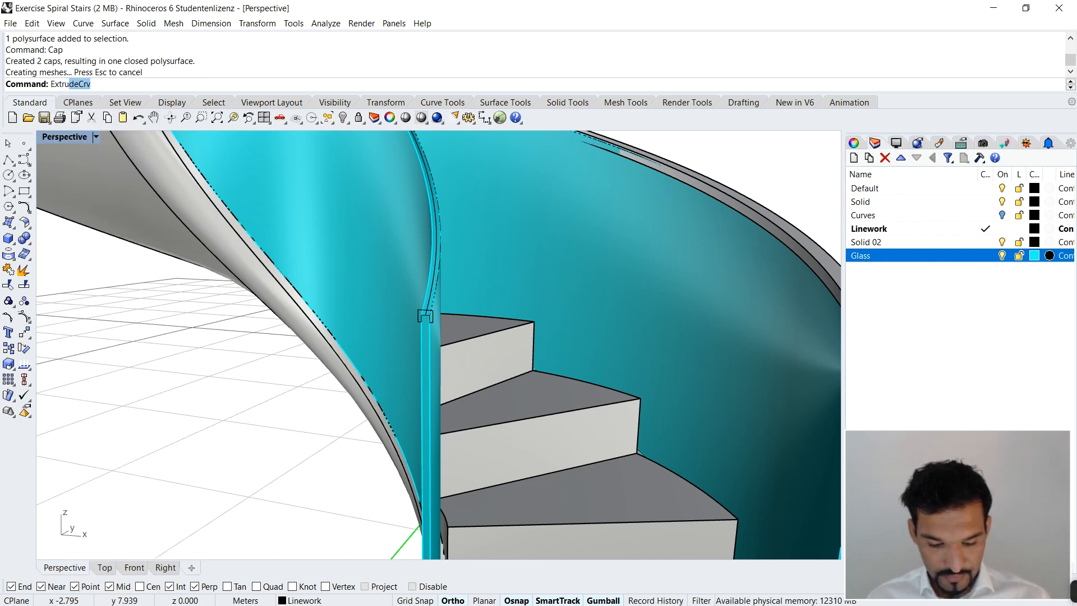
key(Down)
key(Return)
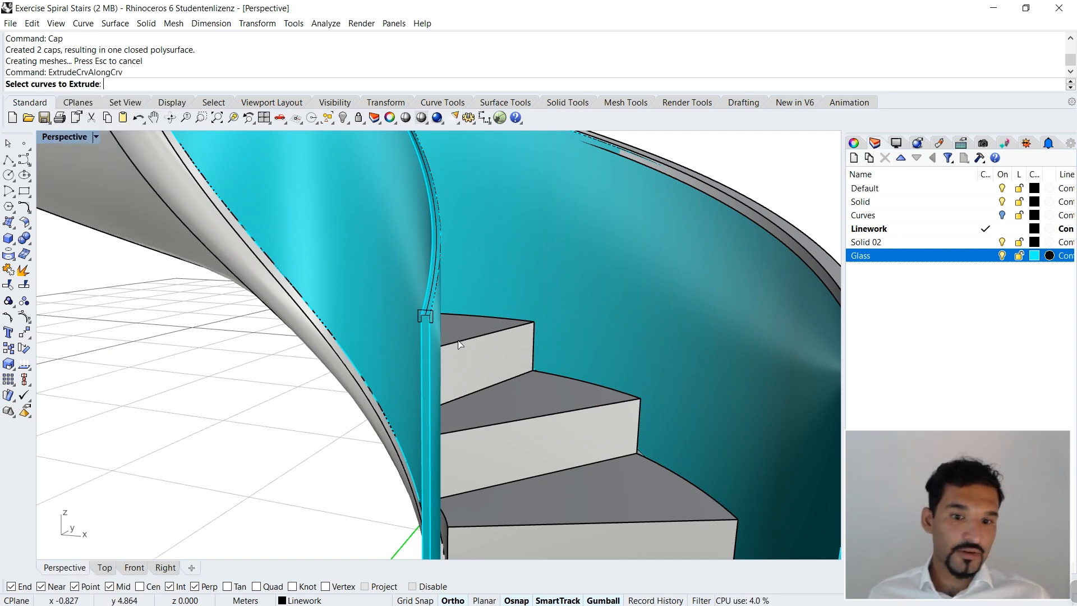
click(427, 313)
click(454, 342)
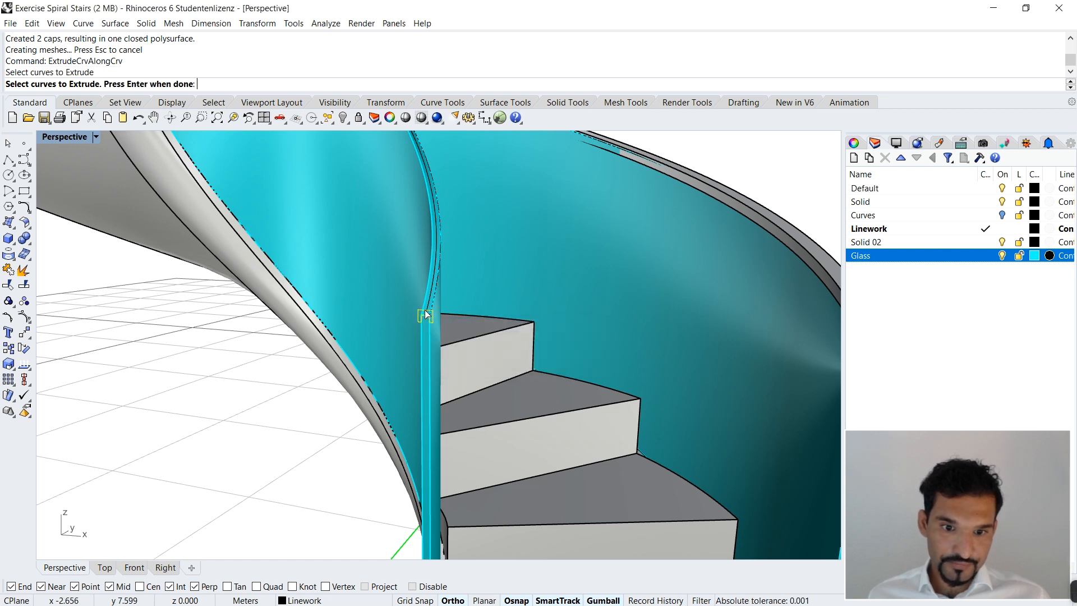
scroll(428, 309, up, 1)
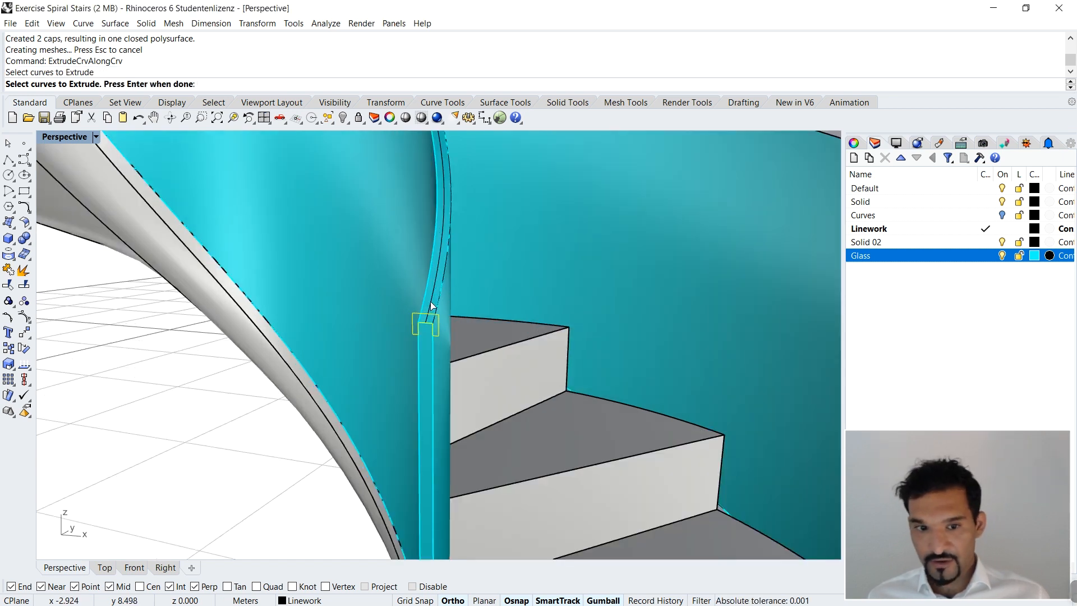
key(Return)
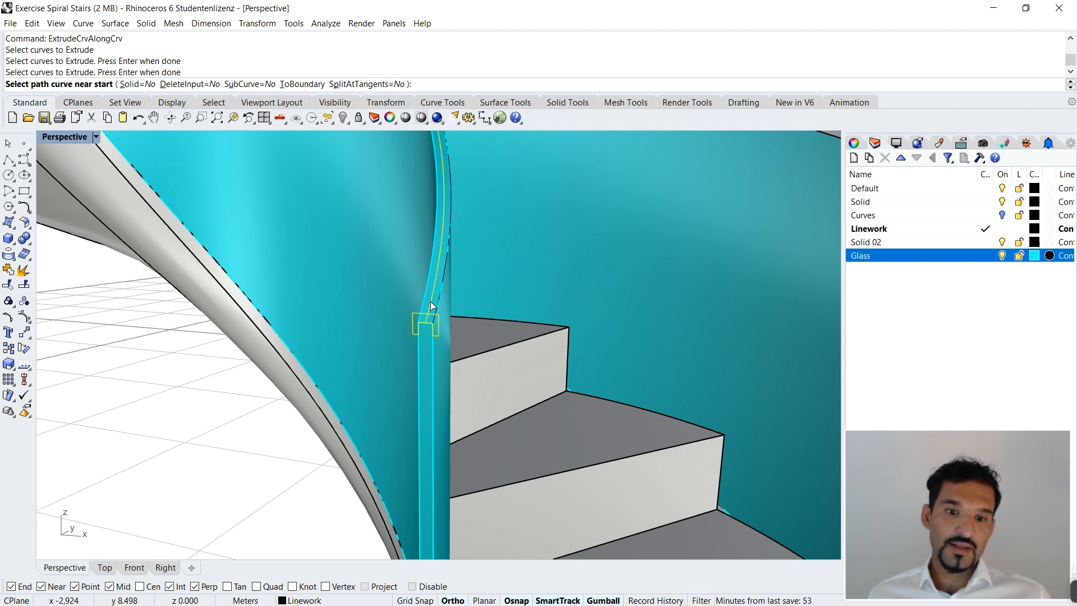
key(Escape)
key(Return)
click(423, 315)
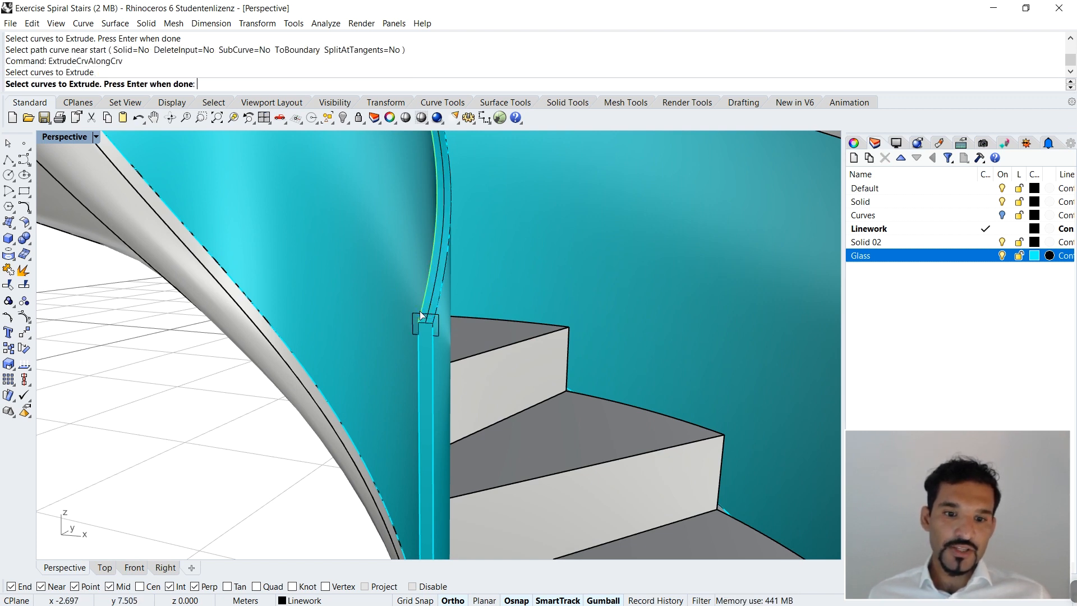
key(Escape)
Step: Extrude only the inner railing's U-shaped profile along the inner railing's extracted centre curve with ExtrudeCrvAlongCrv
key(Return)
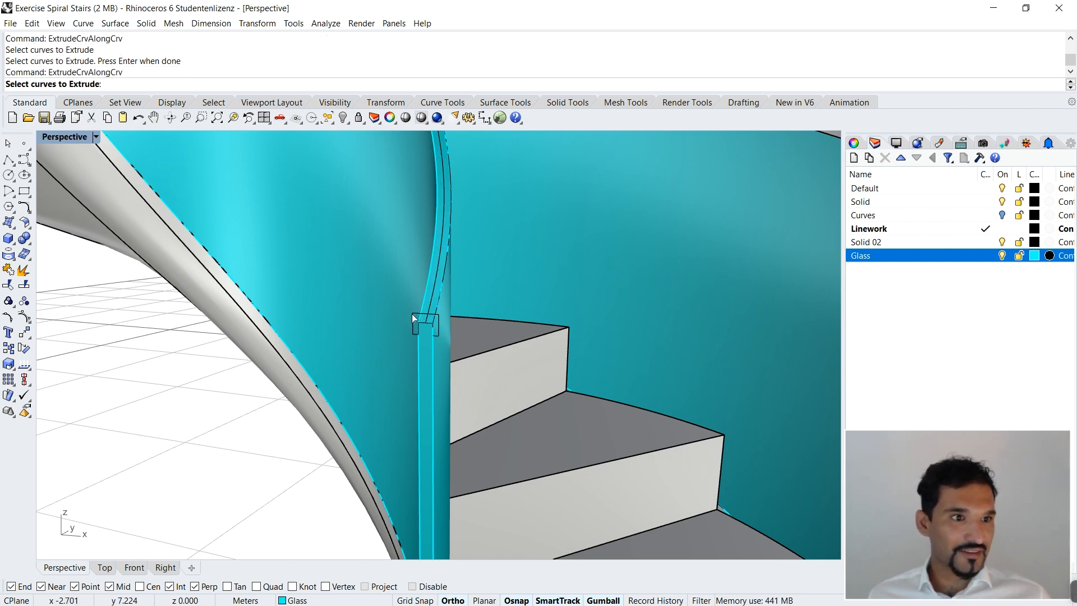
click(421, 319)
click(422, 318)
key(Return)
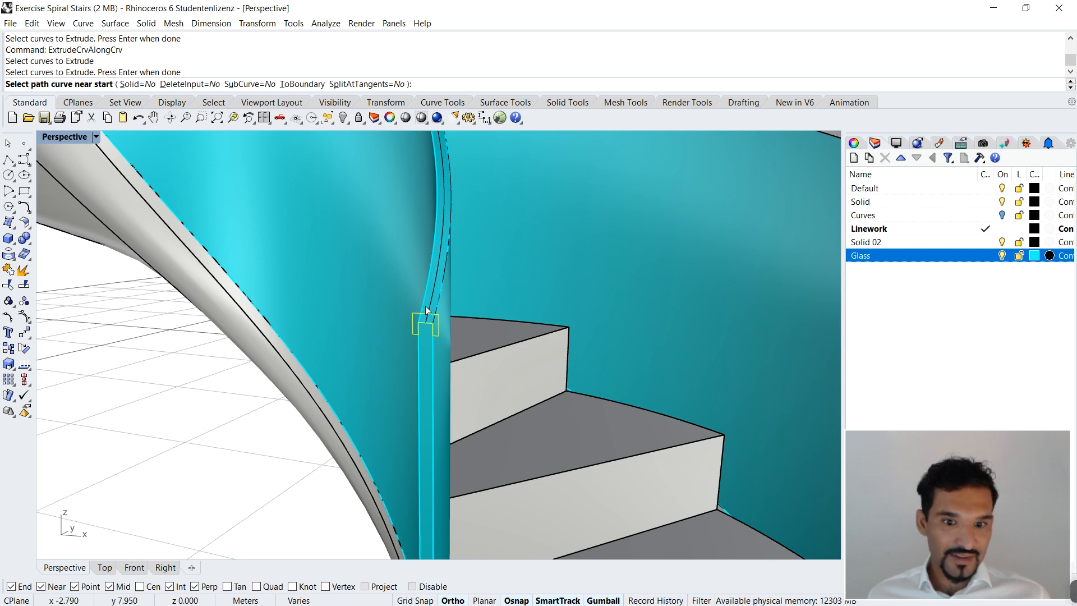
click(430, 307)
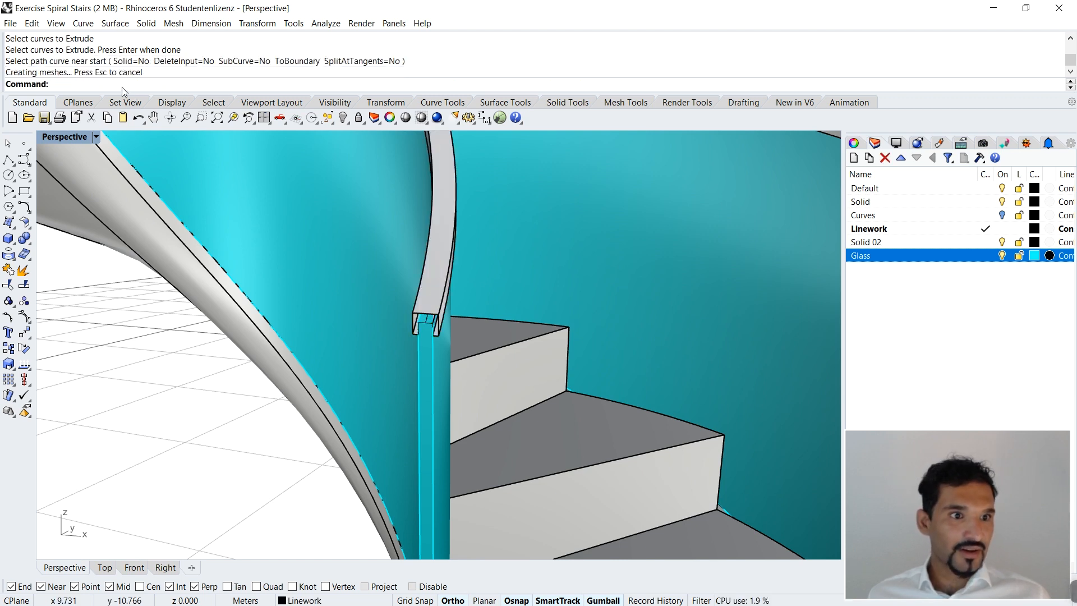
Step: Undo the inner handrail's extrusion and extrude its U-shaped profile again along the centre curve with ExtrudeCrvAlongCrv set to Solid=Yes
key(ctrl+z)
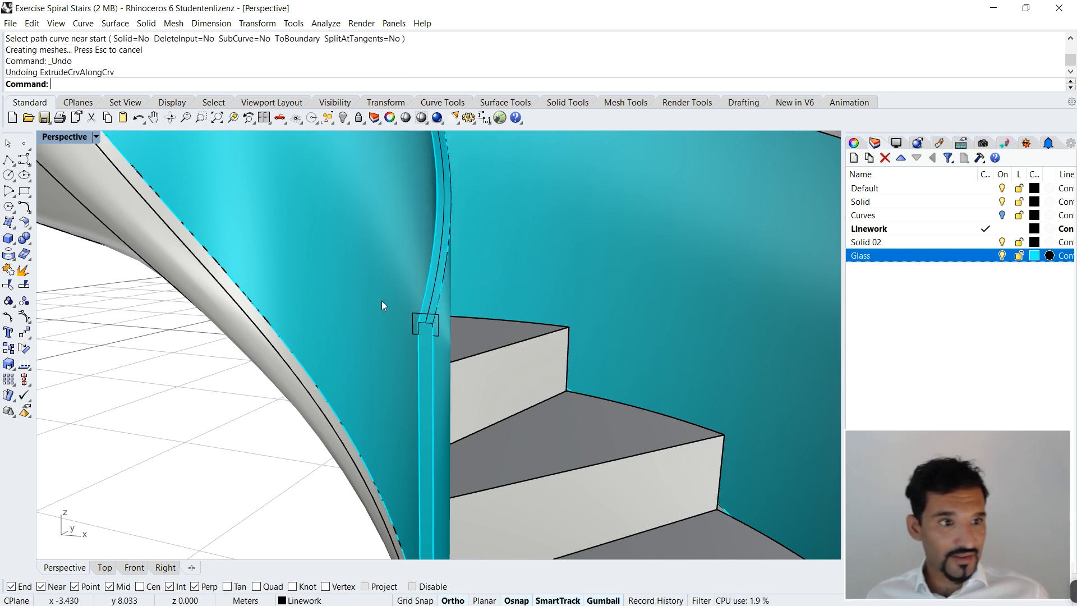
key(Return)
click(414, 318)
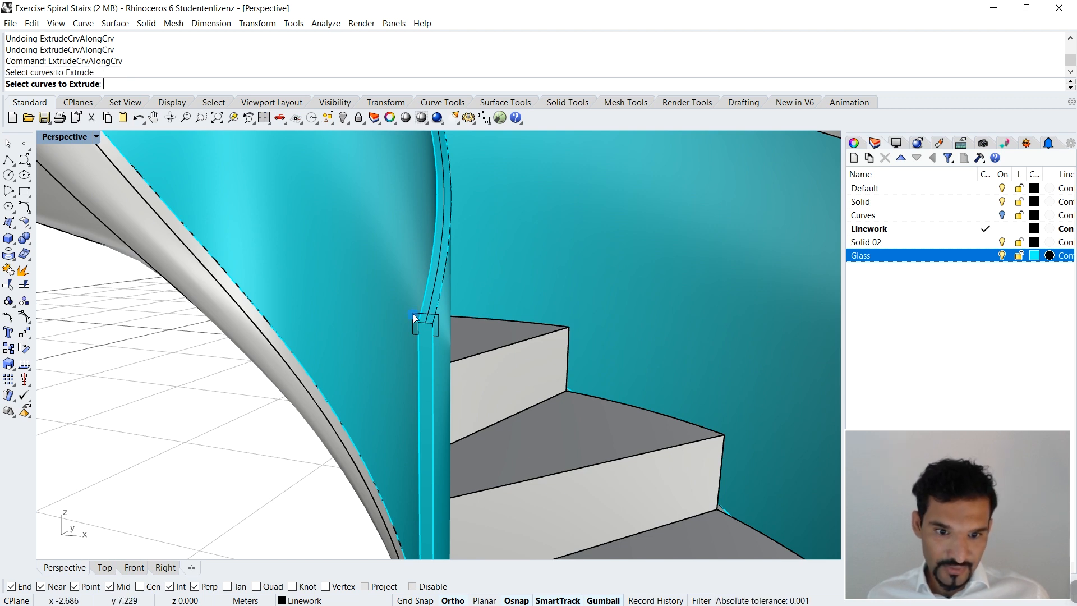
key(Return)
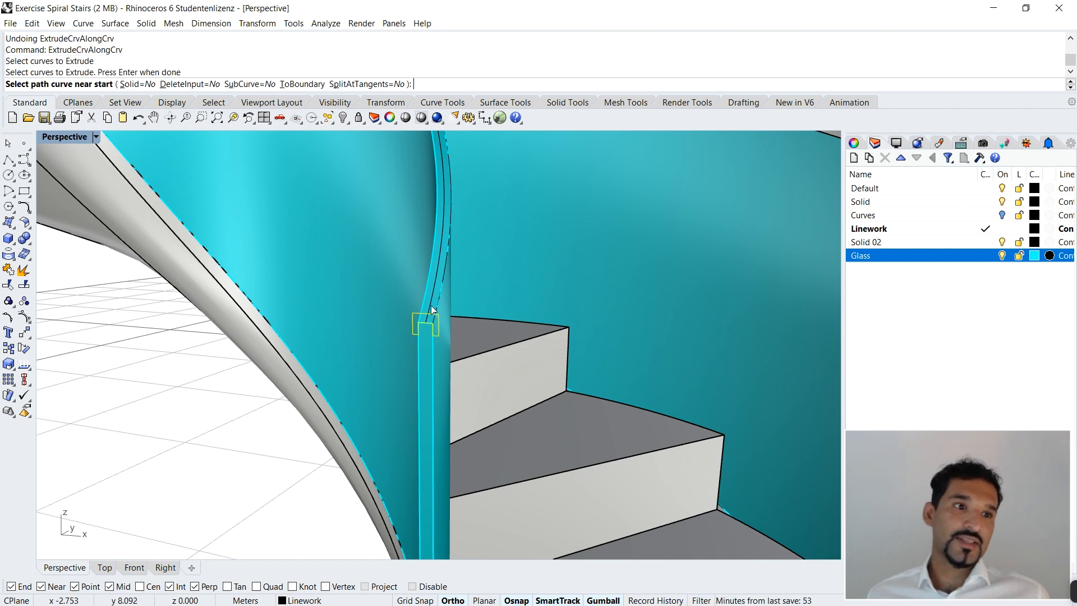
click(138, 85)
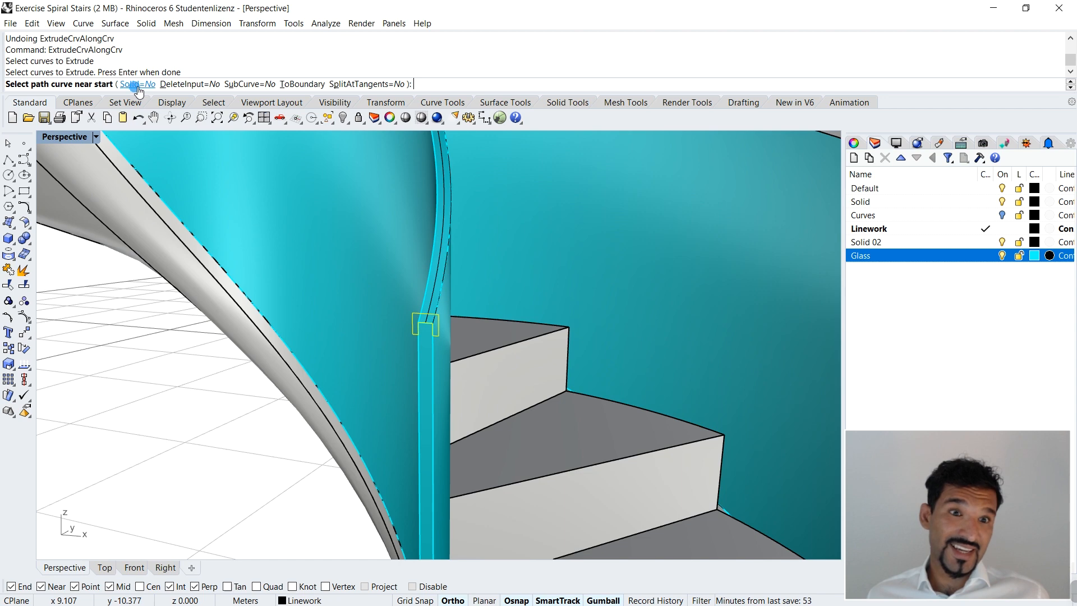
click(431, 303)
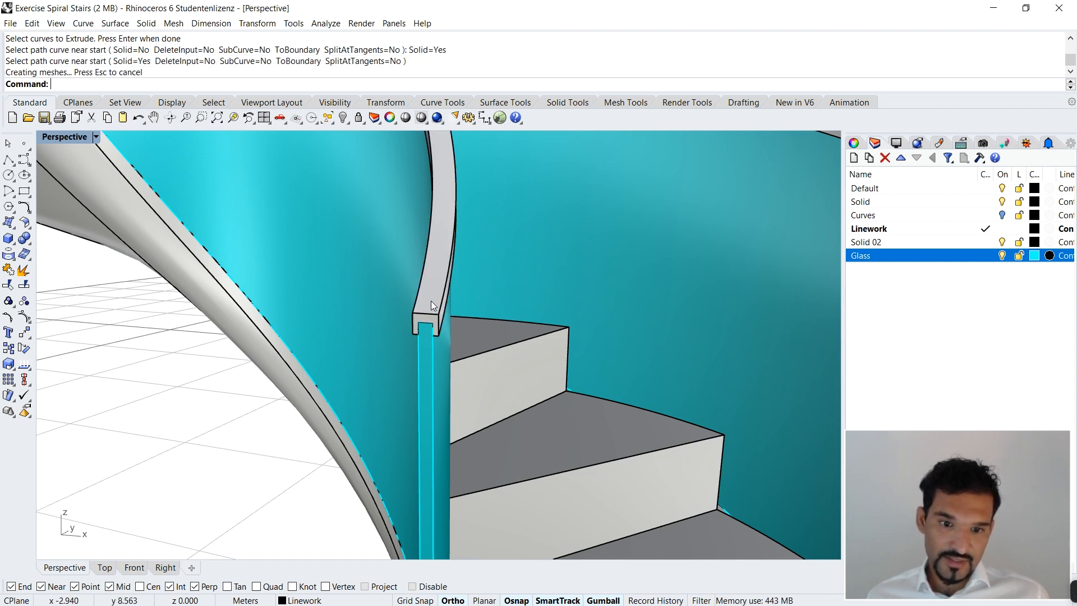
Step: Examine the solid inner handrail and the outer handrail along the whole staircase from several sides
scroll(440, 332, down, 5)
scroll(535, 374, down, 3)
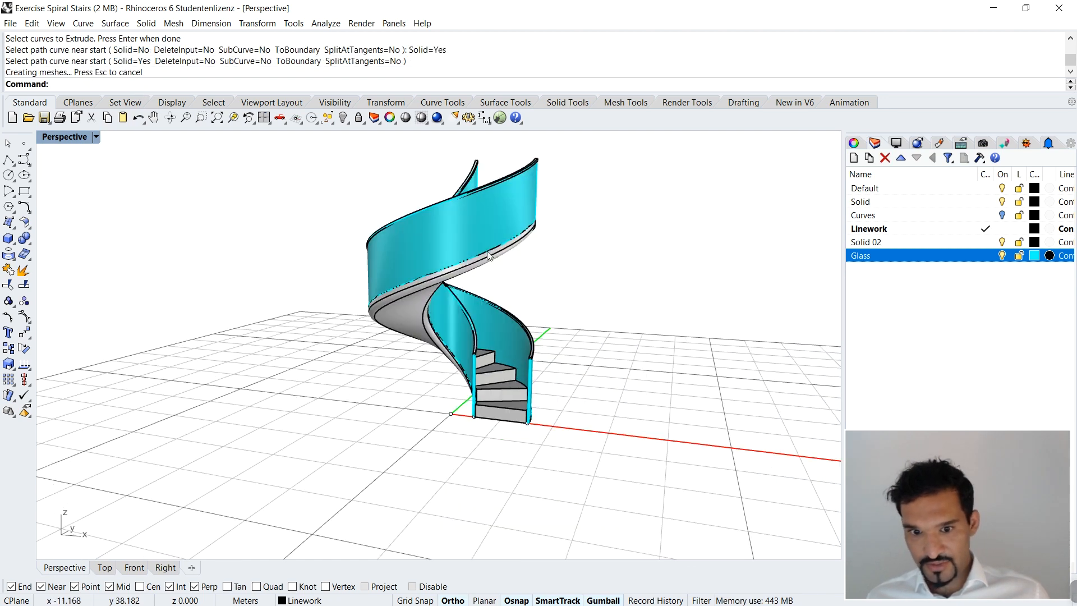
scroll(552, 175, up, 5)
scroll(543, 225, down, 5)
right_drag(541, 220, 307, 275)
scroll(310, 195, up, 5)
scroll(337, 270, down, 4)
scroll(263, 319, up, 2)
scroll(265, 323, up, 4)
right_drag(266, 323, 560, 336)
scroll(359, 362, down, 6)
right_drag(598, 477, 471, 513)
scroll(548, 428, up, 6)
right_drag(443, 365, 487, 371)
scroll(504, 381, down, 6)
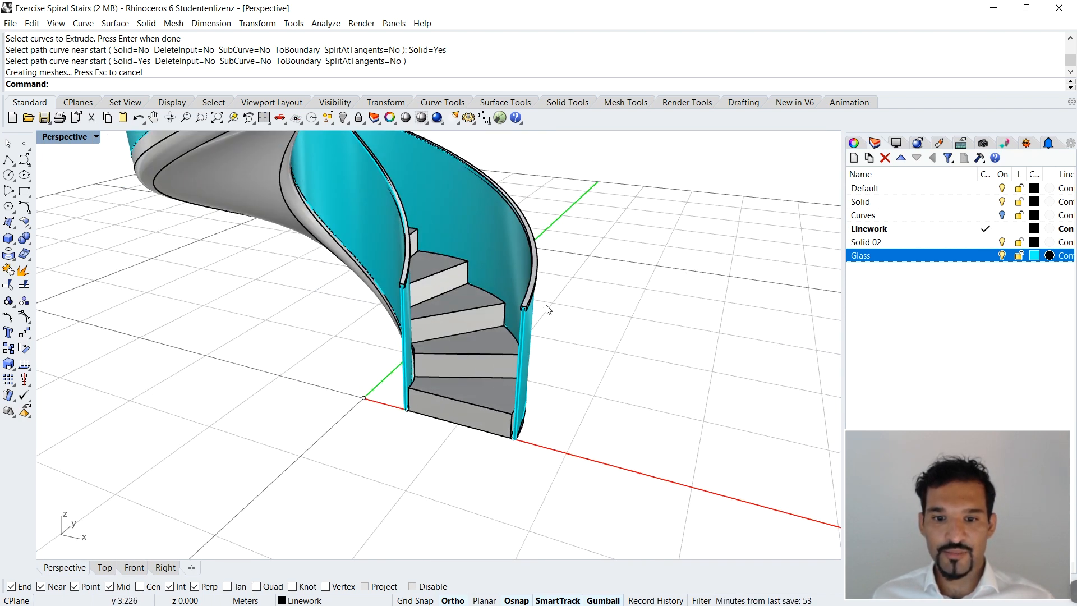
Step: Set the Perspective viewport's display mode to Rendered and look over the staircase
click(98, 137)
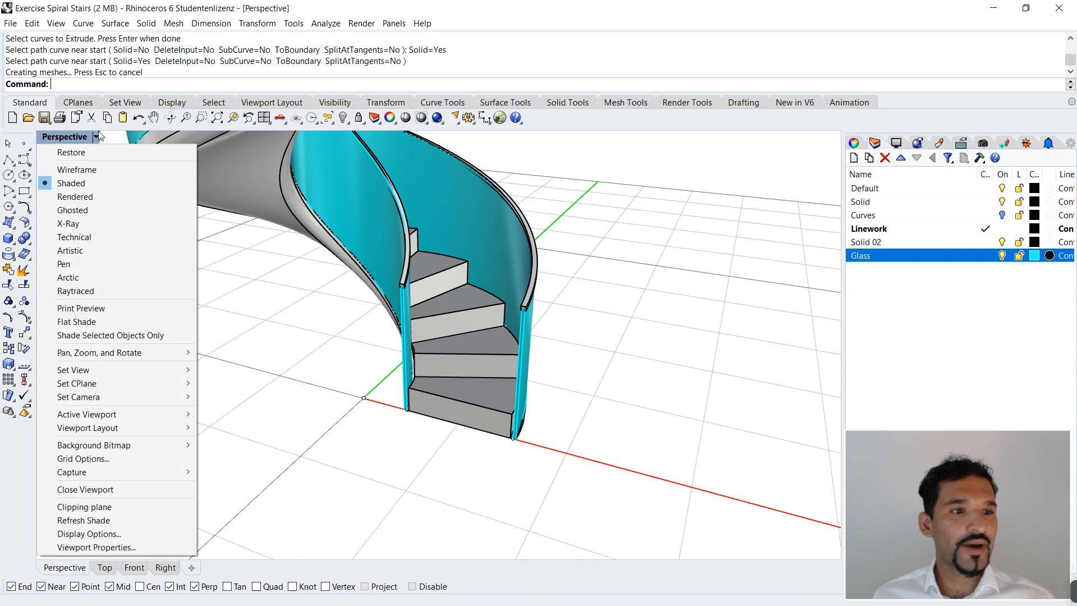
click(71, 194)
scroll(519, 444, down, 3)
right_drag(564, 400, 374, 225)
scroll(510, 377, down, 3)
scroll(439, 228, up, 4)
mouse_move(415, 370)
right_down()
mouse_move(339, 295)
mouse_move(271, 339)
mouse_move(422, 362)
right_up()
scroll(396, 348, down, 10)
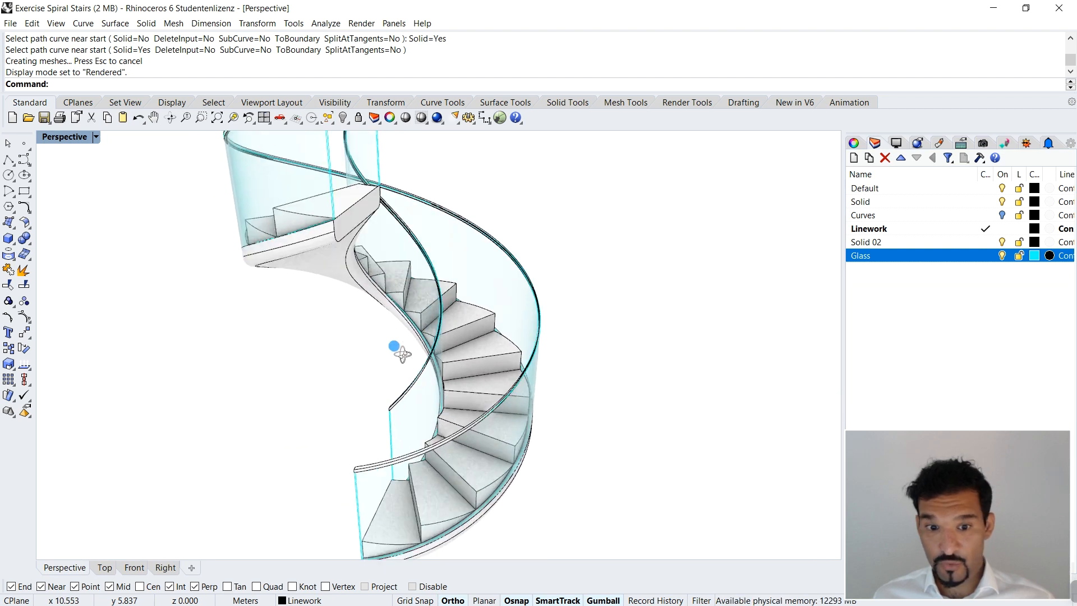
Step: Show all hidden objects in the model with the Show command
text(Show)
key(Return)
scroll(298, 294, down, 3)
scroll(311, 381, up, 9)
scroll(357, 383, up, 12)
scroll(357, 383, down, 10)
right_drag(357, 382, 564, 371)
scroll(699, 275, up, 10)
scroll(699, 285, down, 10)
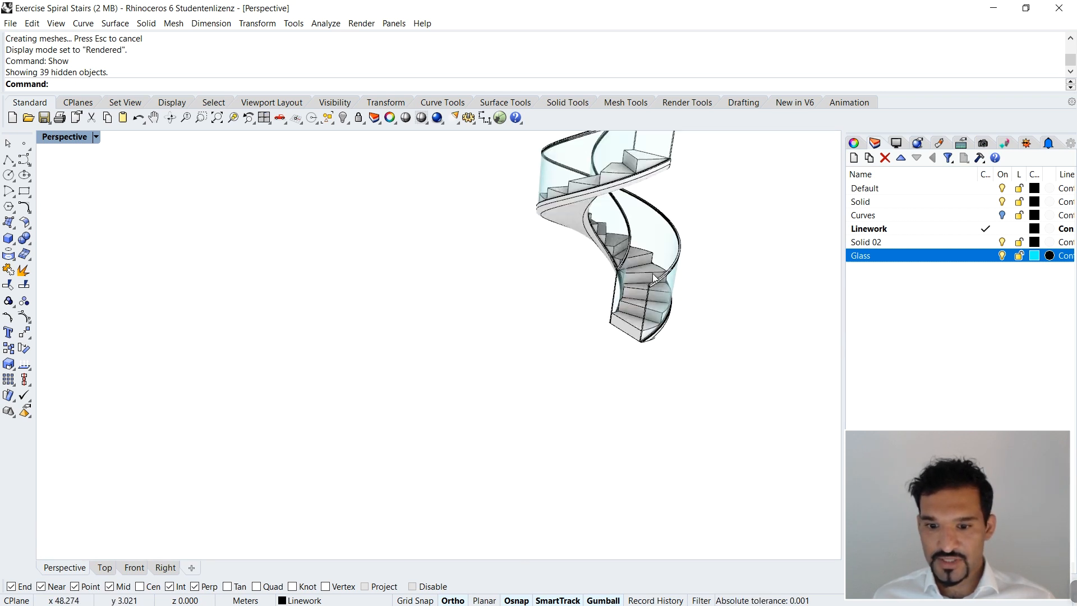
scroll(631, 380, up, 10)
scroll(631, 382, down, 10)
Step: Zoom to the selected staircase, deselect it, and examine the treads, glass railings and handrails from several sides
drag(240, 149, 380, 251)
click(232, 118)
click(596, 303)
right_drag(536, 382, 560, 321)
scroll(506, 432, up, 8)
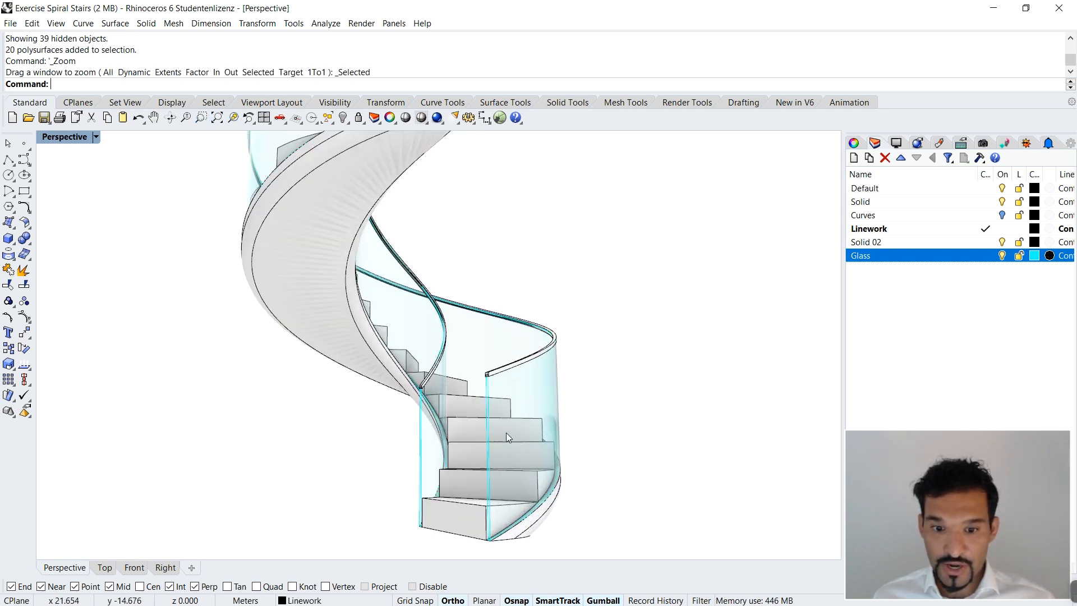
right_drag(454, 355, 469, 363)
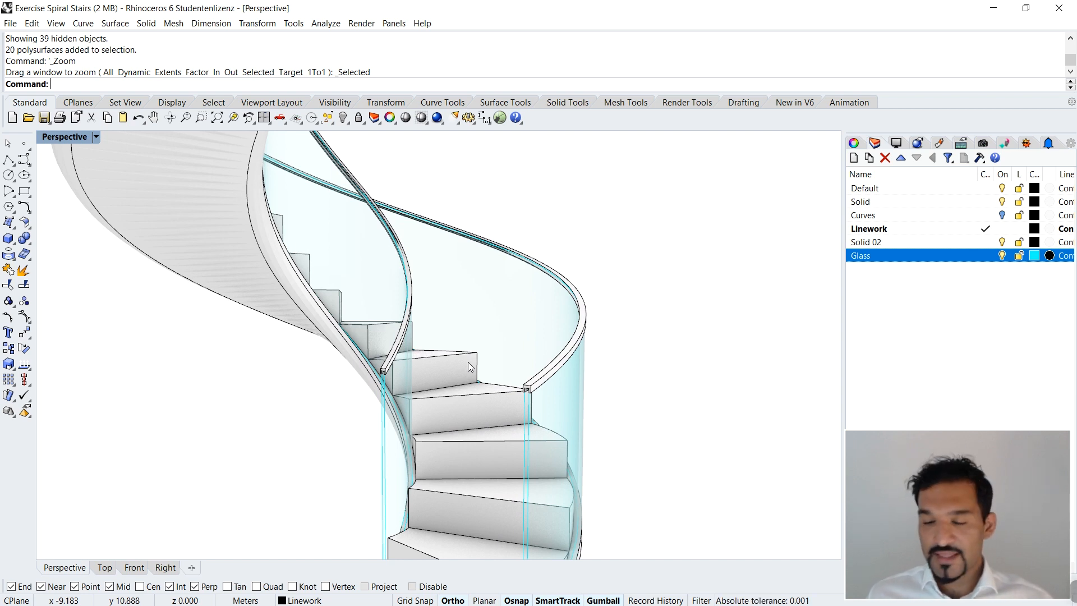
scroll(325, 206, down, 6)
right_drag(329, 216, 419, 251)
scroll(465, 299, up, 2)
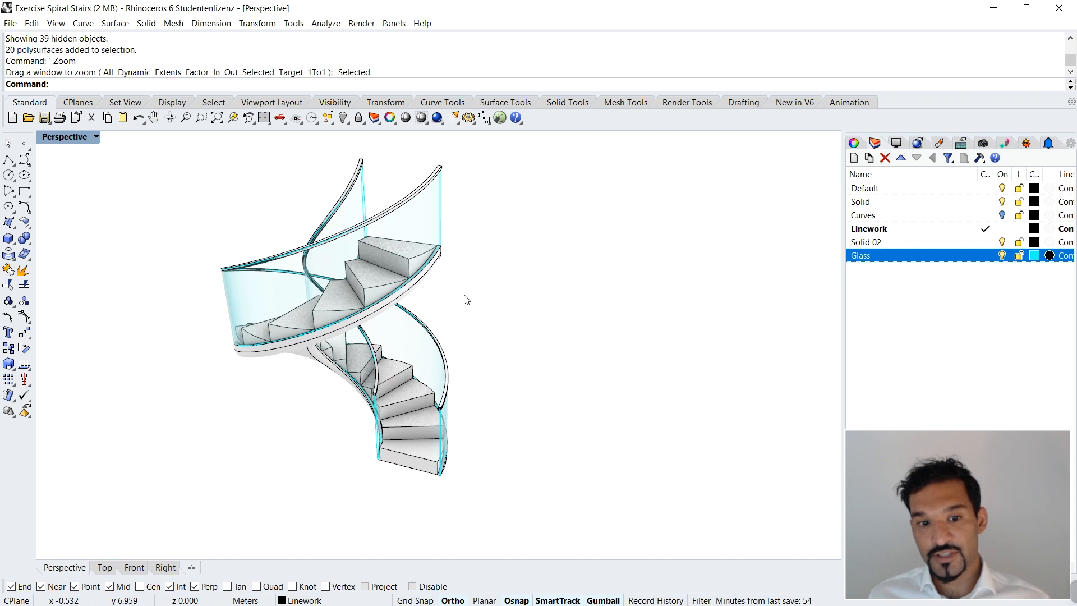